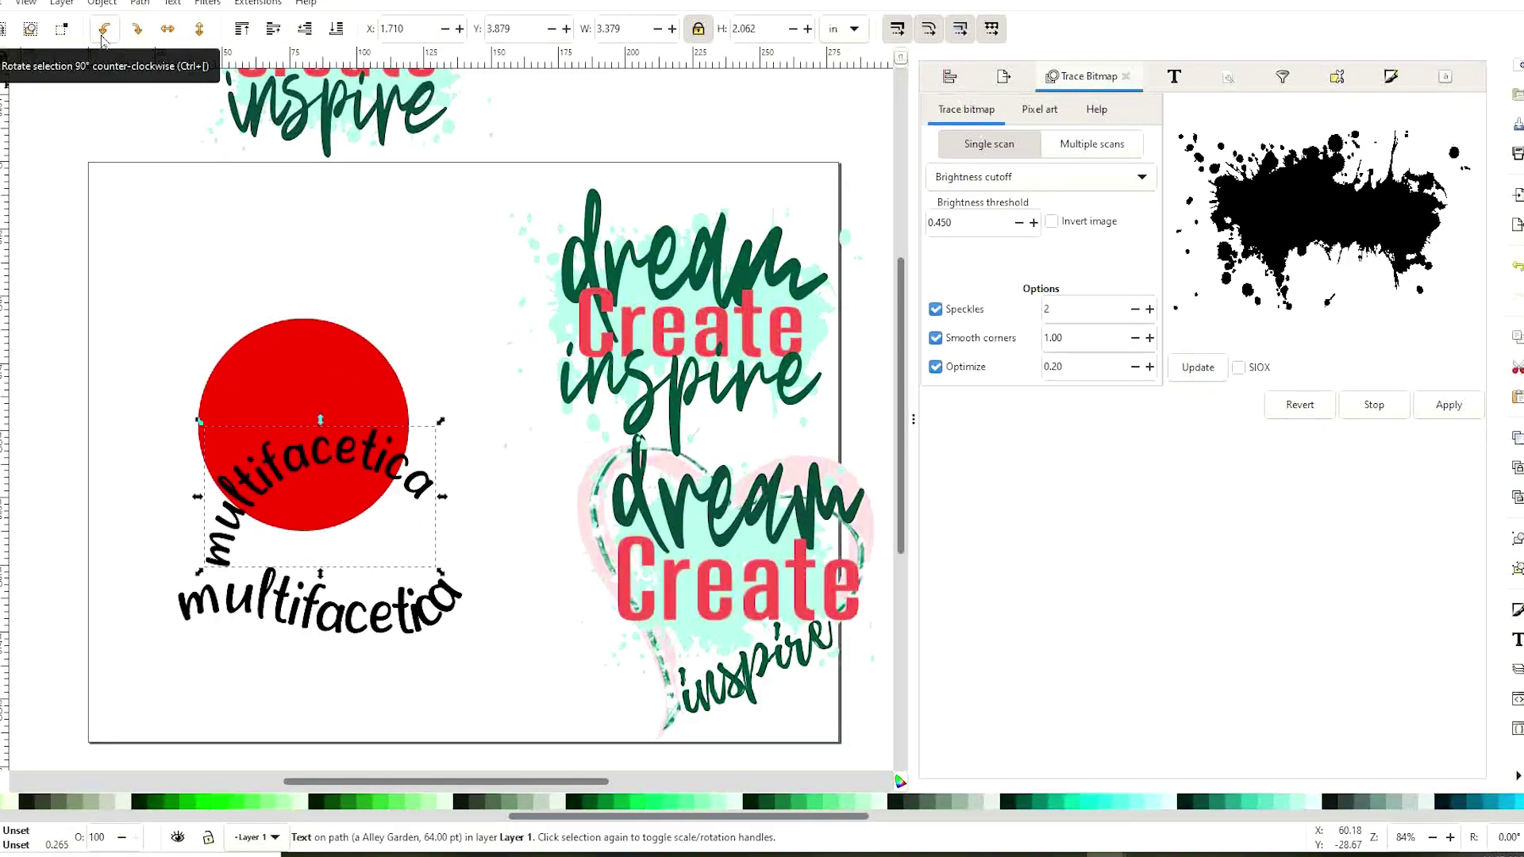
Move both finished 'dream Create inspire' designs above the page and deselect them
click(179, 53)
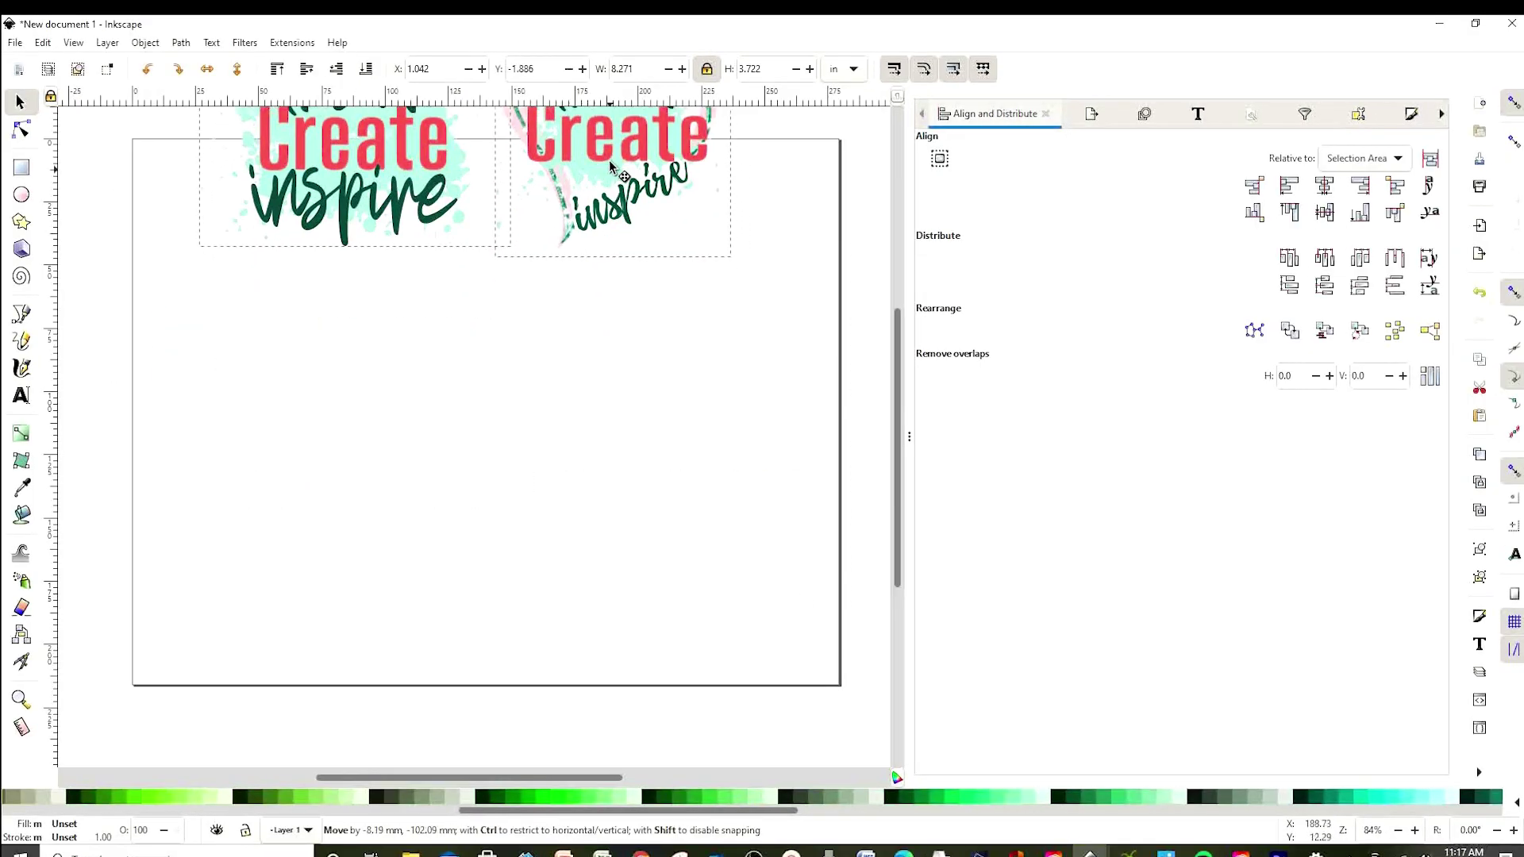
drag(611, 171, 622, 175)
scroll(650, 317, down, 4)
click(679, 457)
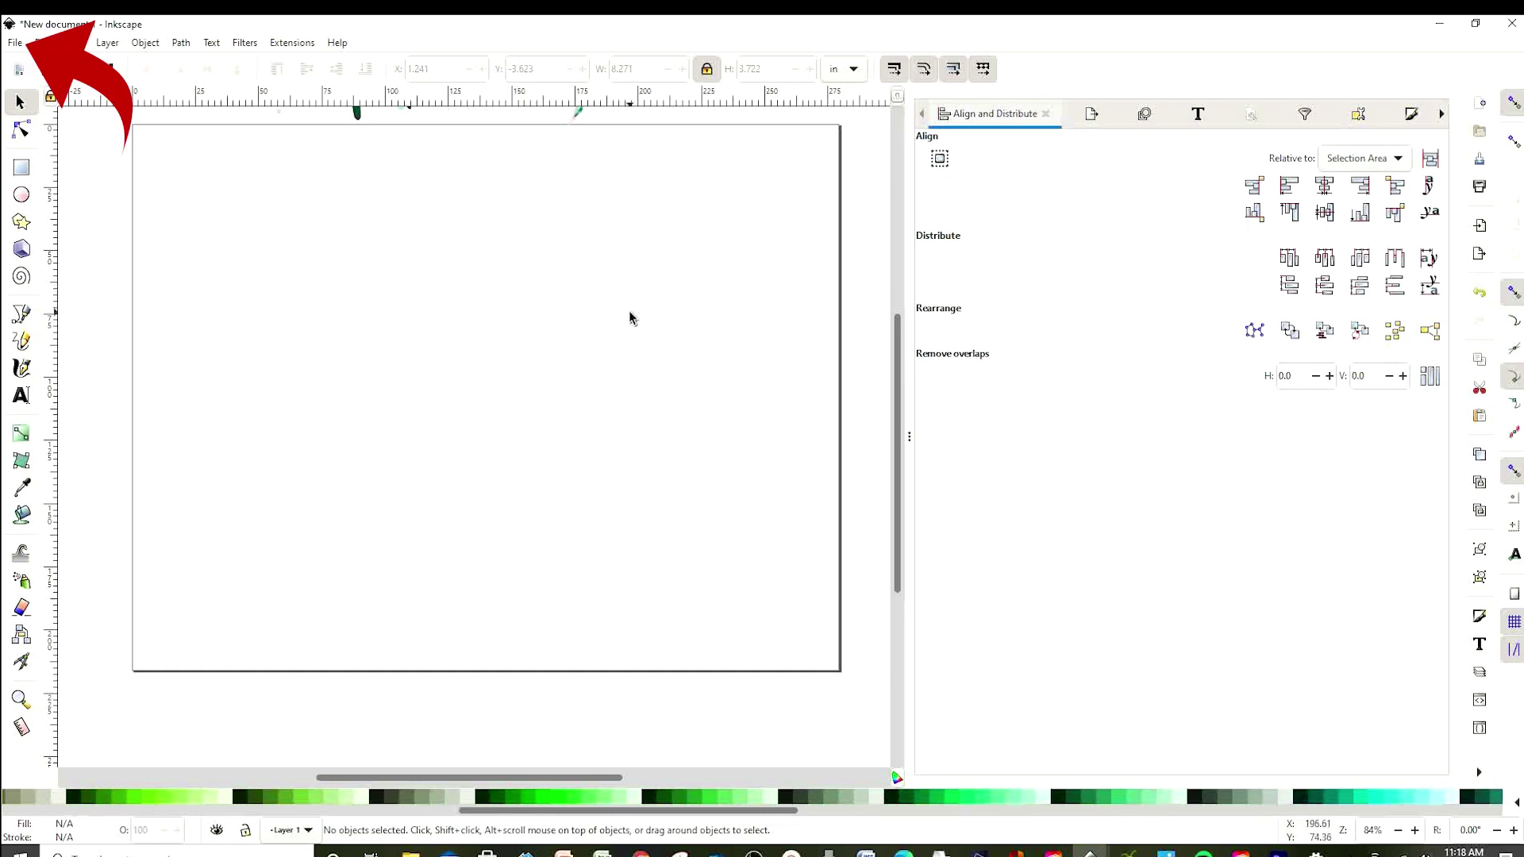
Open Document Properties from the File menu to view the 11 × 8.5 in landscape Letter page
click(13, 43)
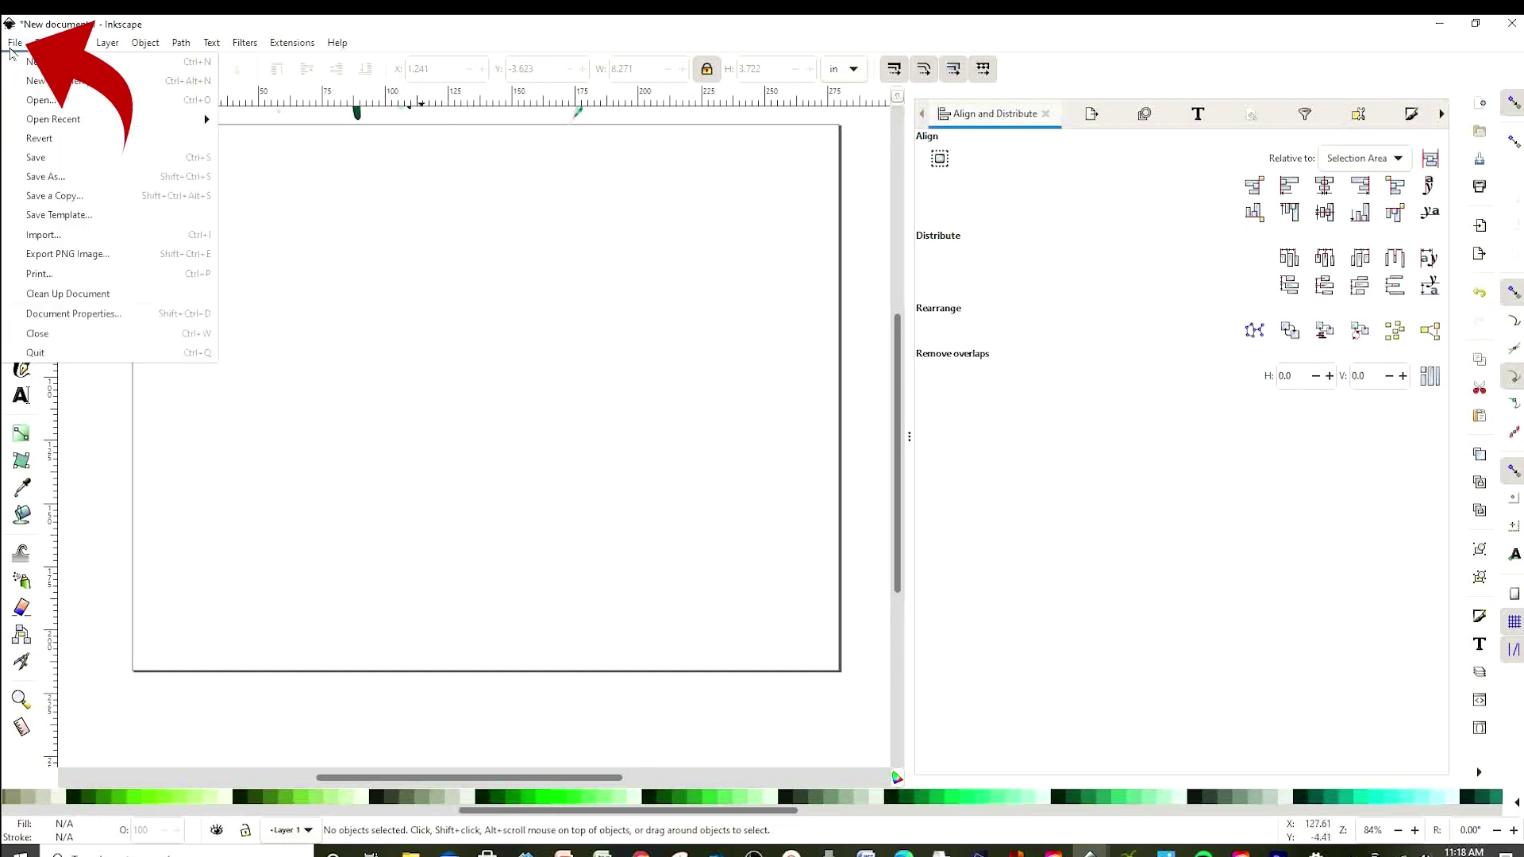
click(111, 318)
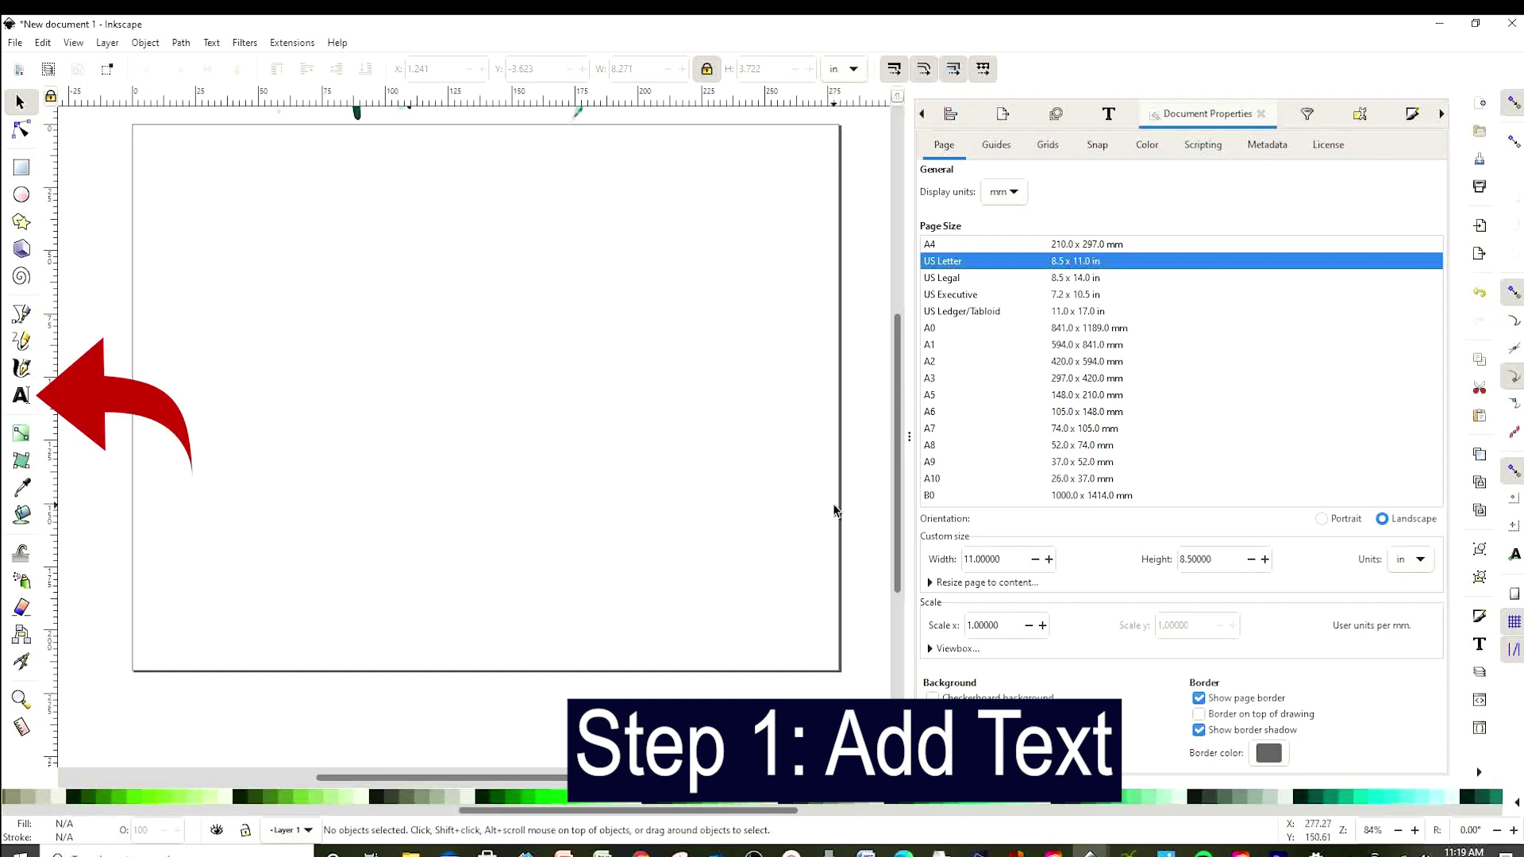
Type the word 'dream' on the page and select its text for editing
click(22, 402)
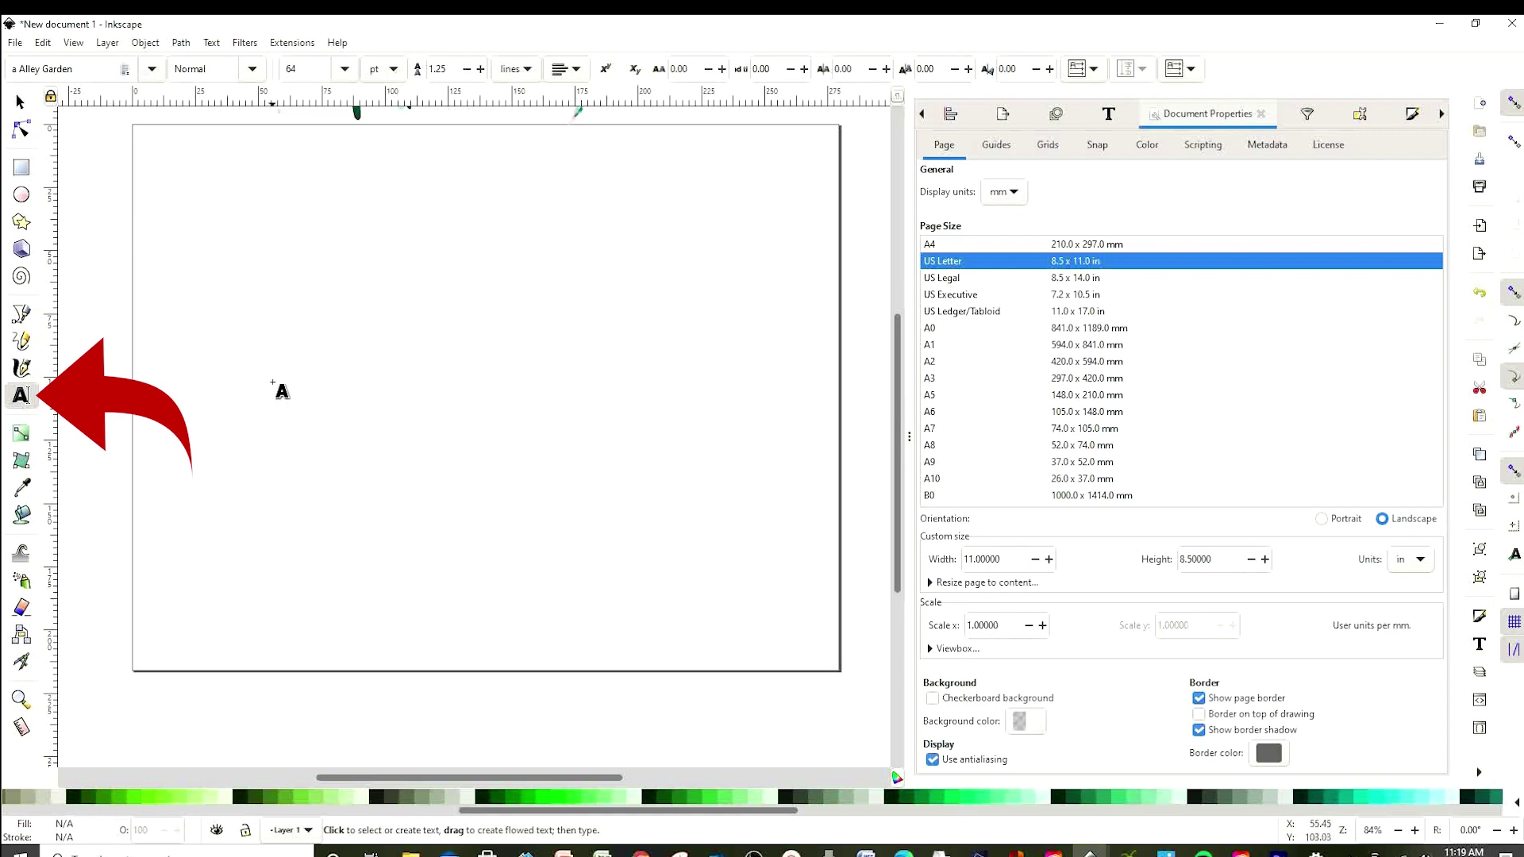
click(274, 284)
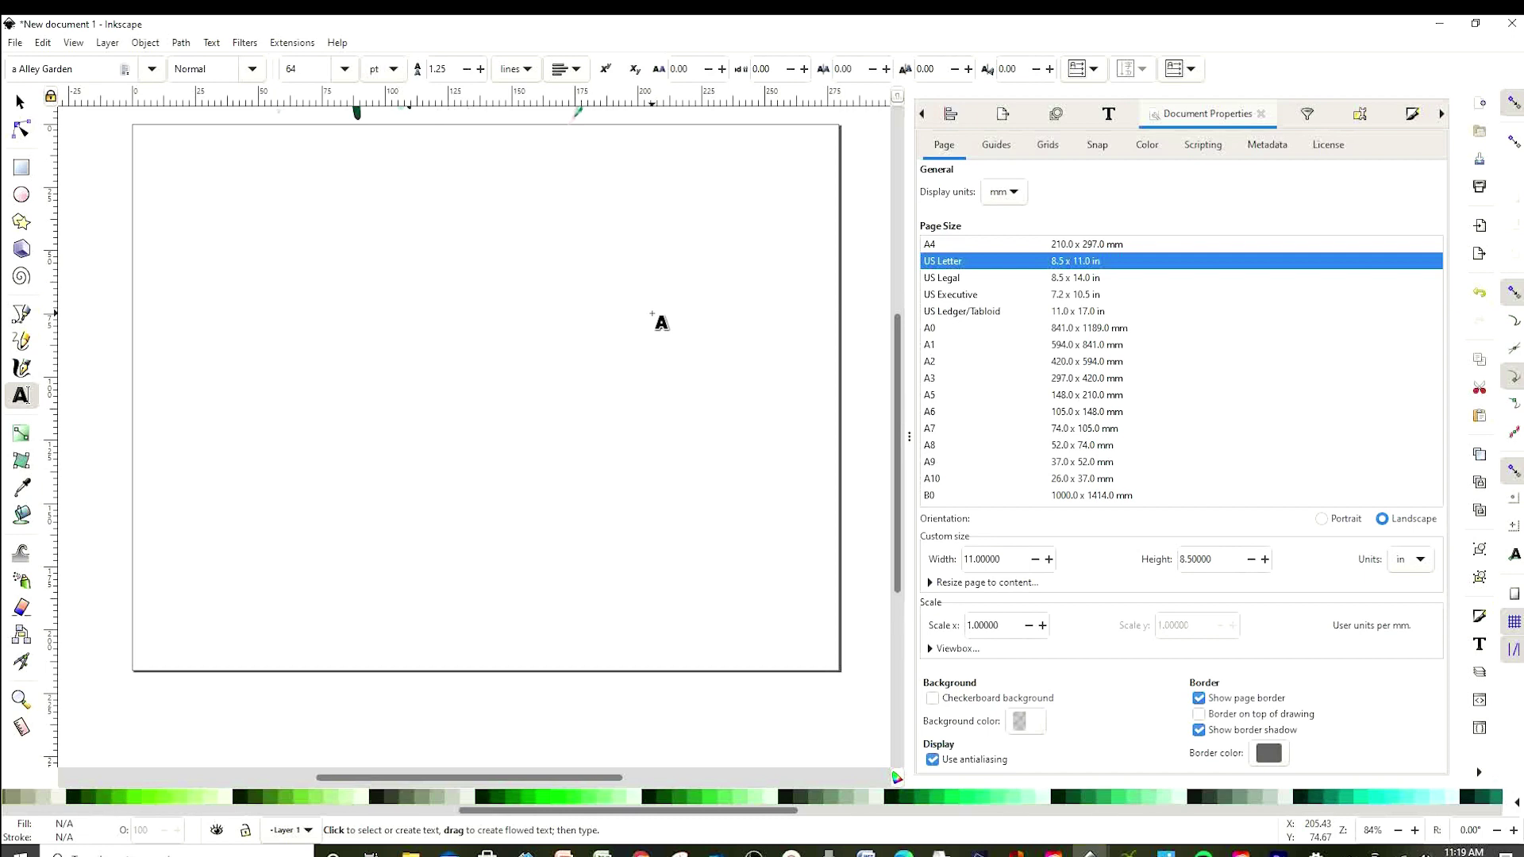
text(dream)
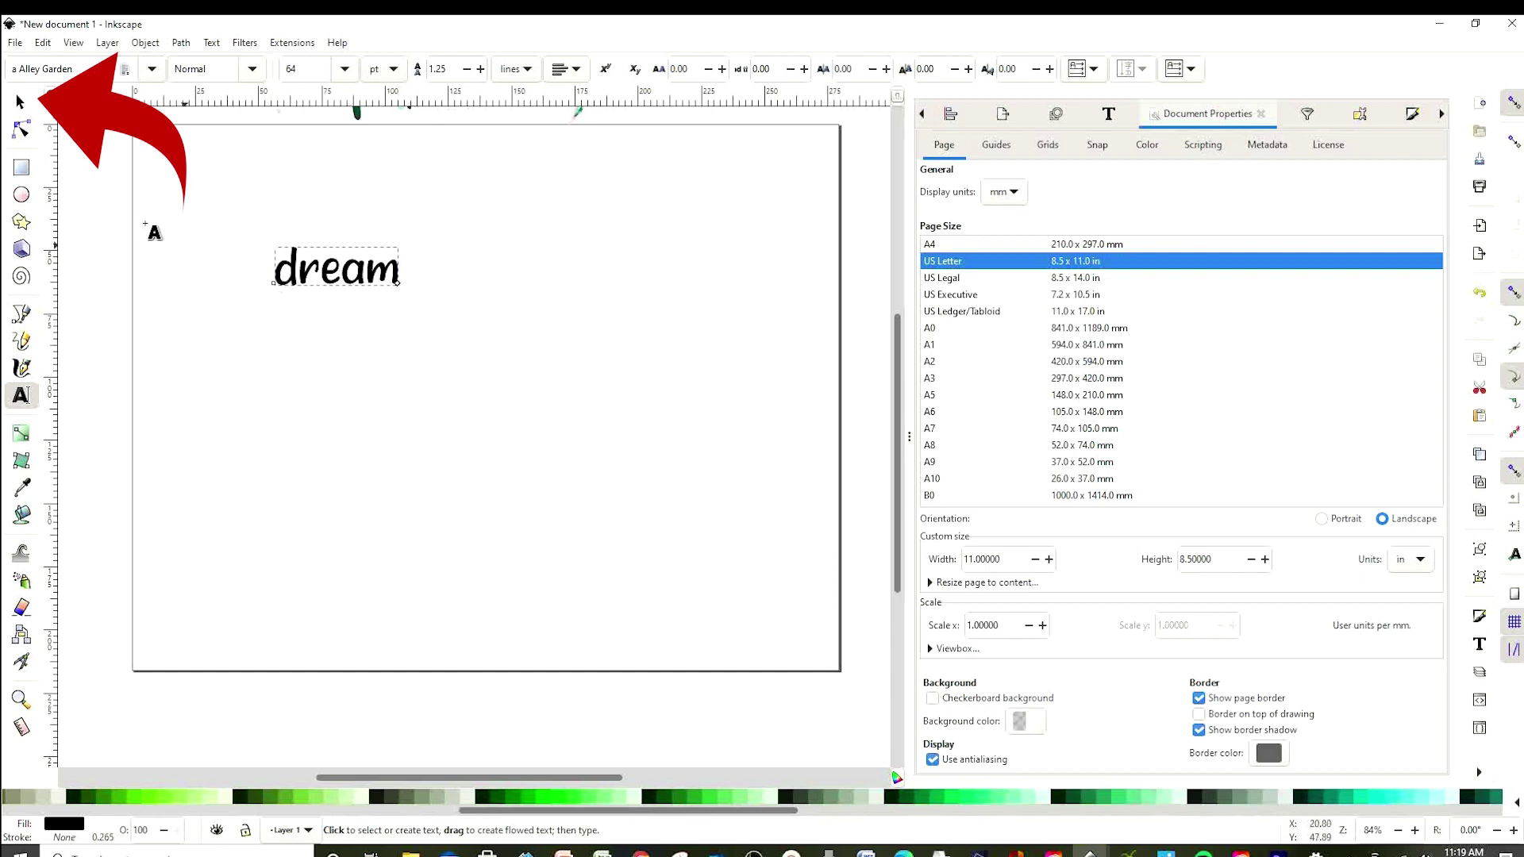
click(20, 103)
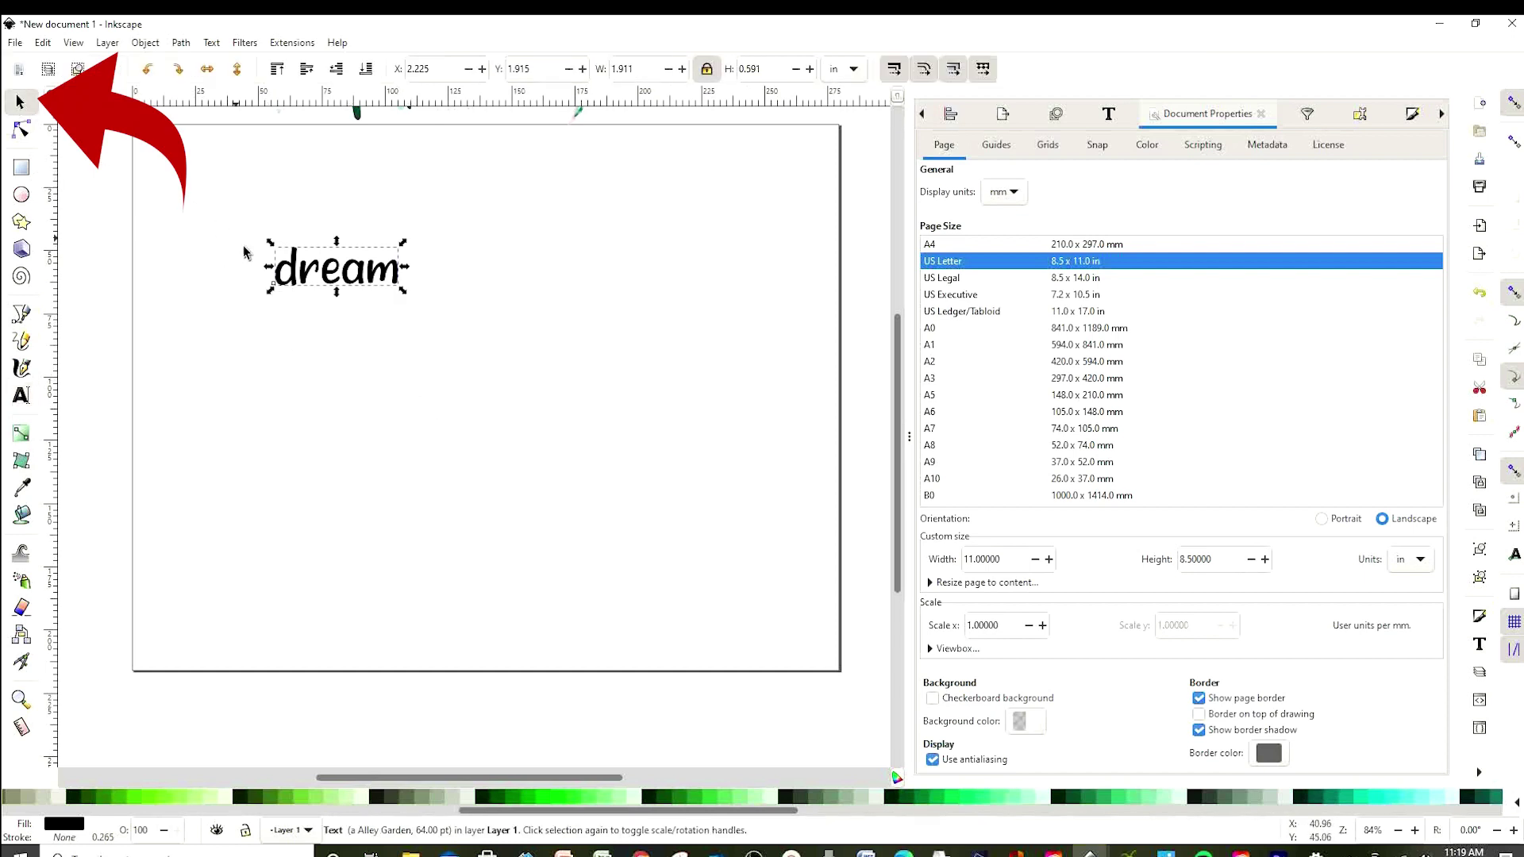
double_click(282, 273)
mouse_move(282, 272)
mouse_down()
mouse_move(412, 274)
mouse_move(429, 294)
mouse_up()
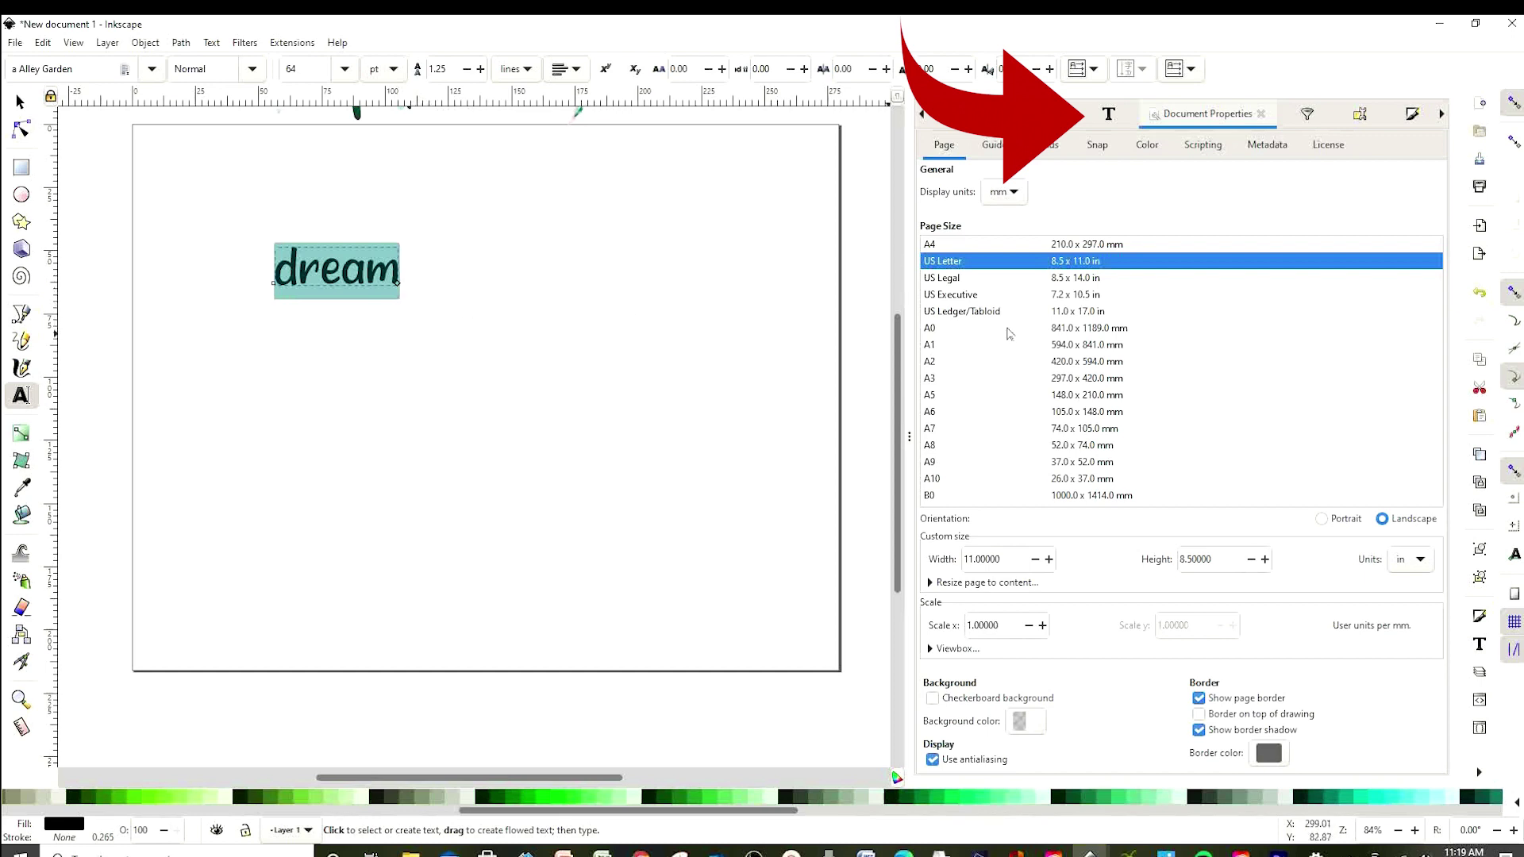
Set 'dream' to the Bellarush font in Text and Font and apply it
click(1108, 116)
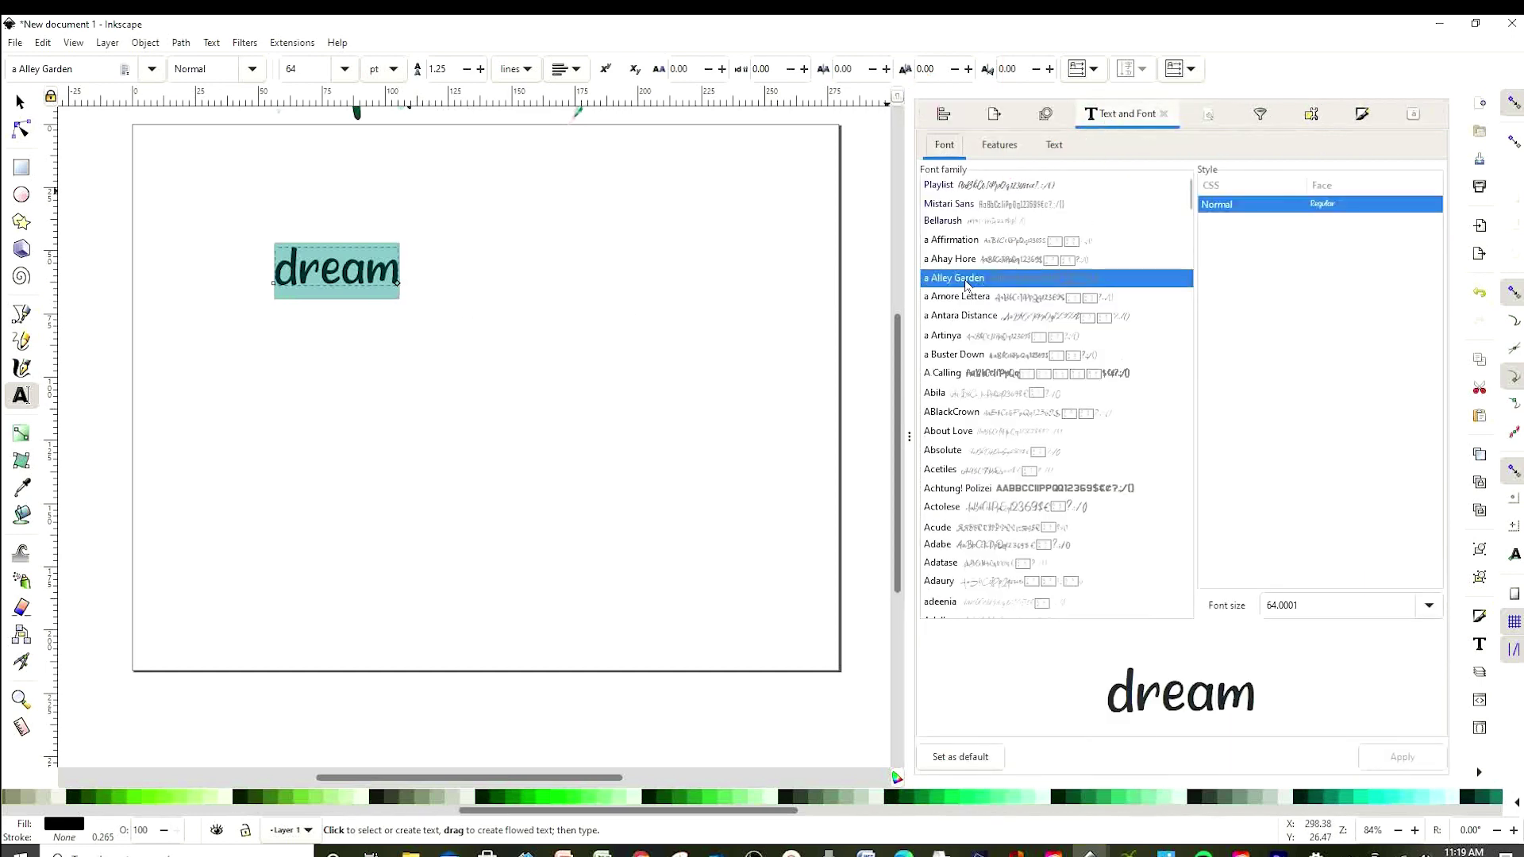
key(Down)
key(Down)
key(Down)
key(Down)
key(Down)
key(Down)
key(Down)
key(Down)
key(Down)
key(Down)
key(Down)
key(Down)
key(Down)
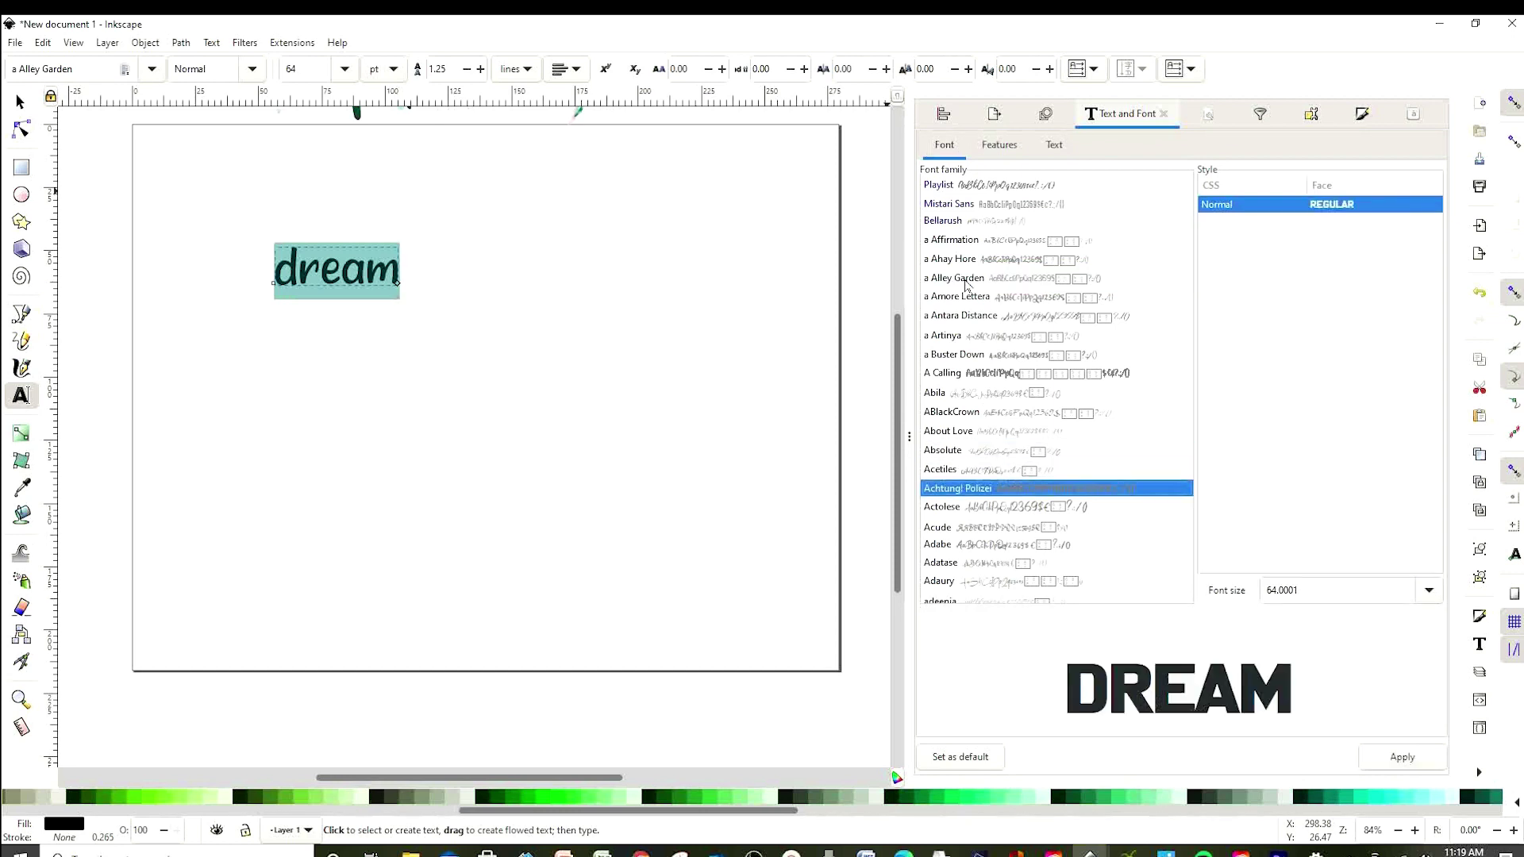
key(Down)
key(Down)
key(Down)
key(Down)
key(Down)
key(Down)
key(Down)
key(Down)
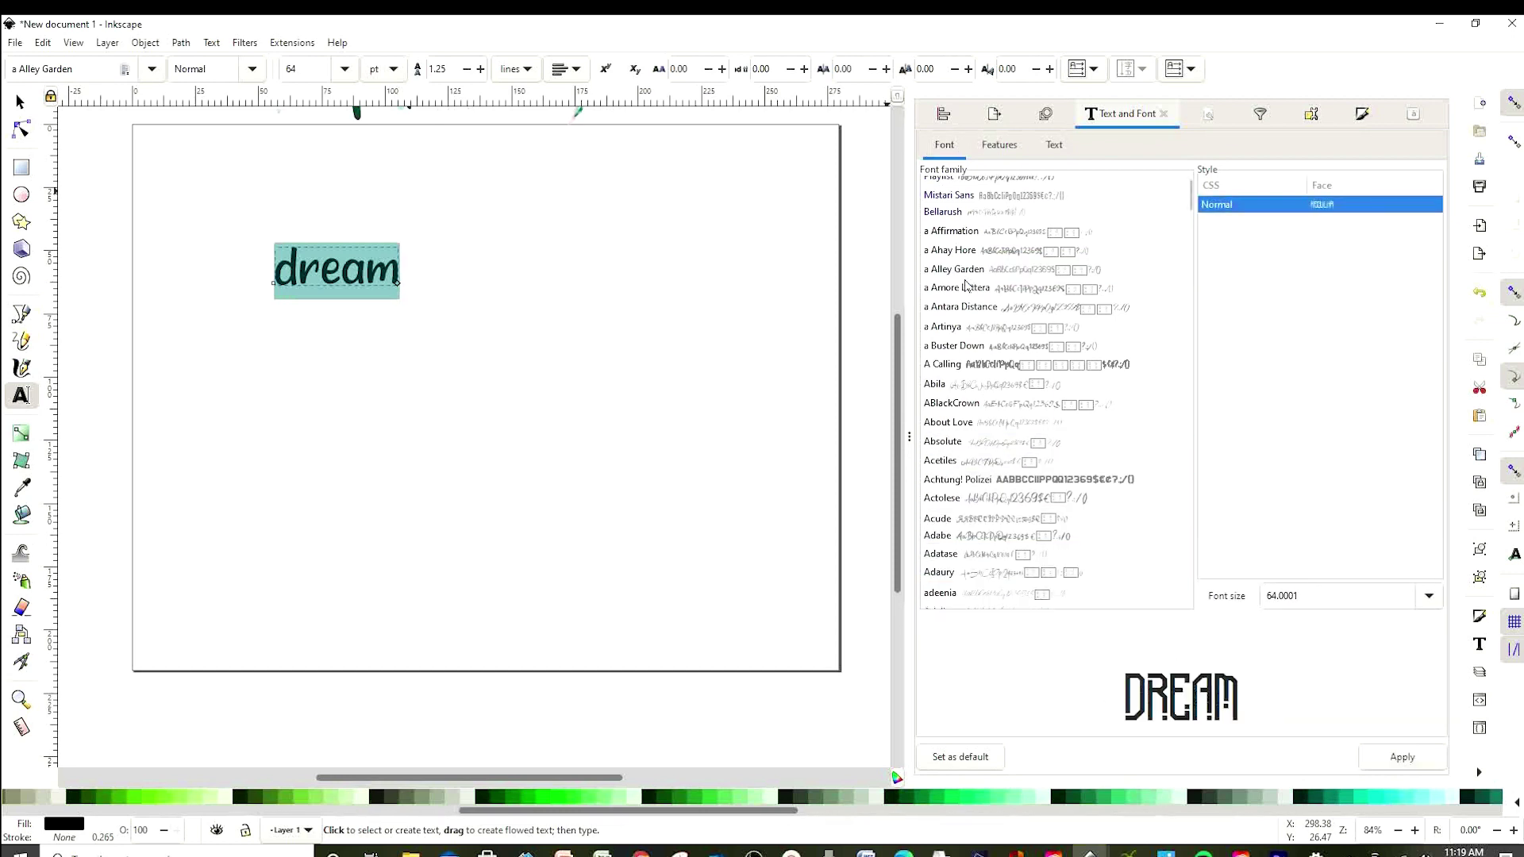
key(Down)
key(Down)
key(Down)
key(Down)
key(Down)
key(Down)
key(Down)
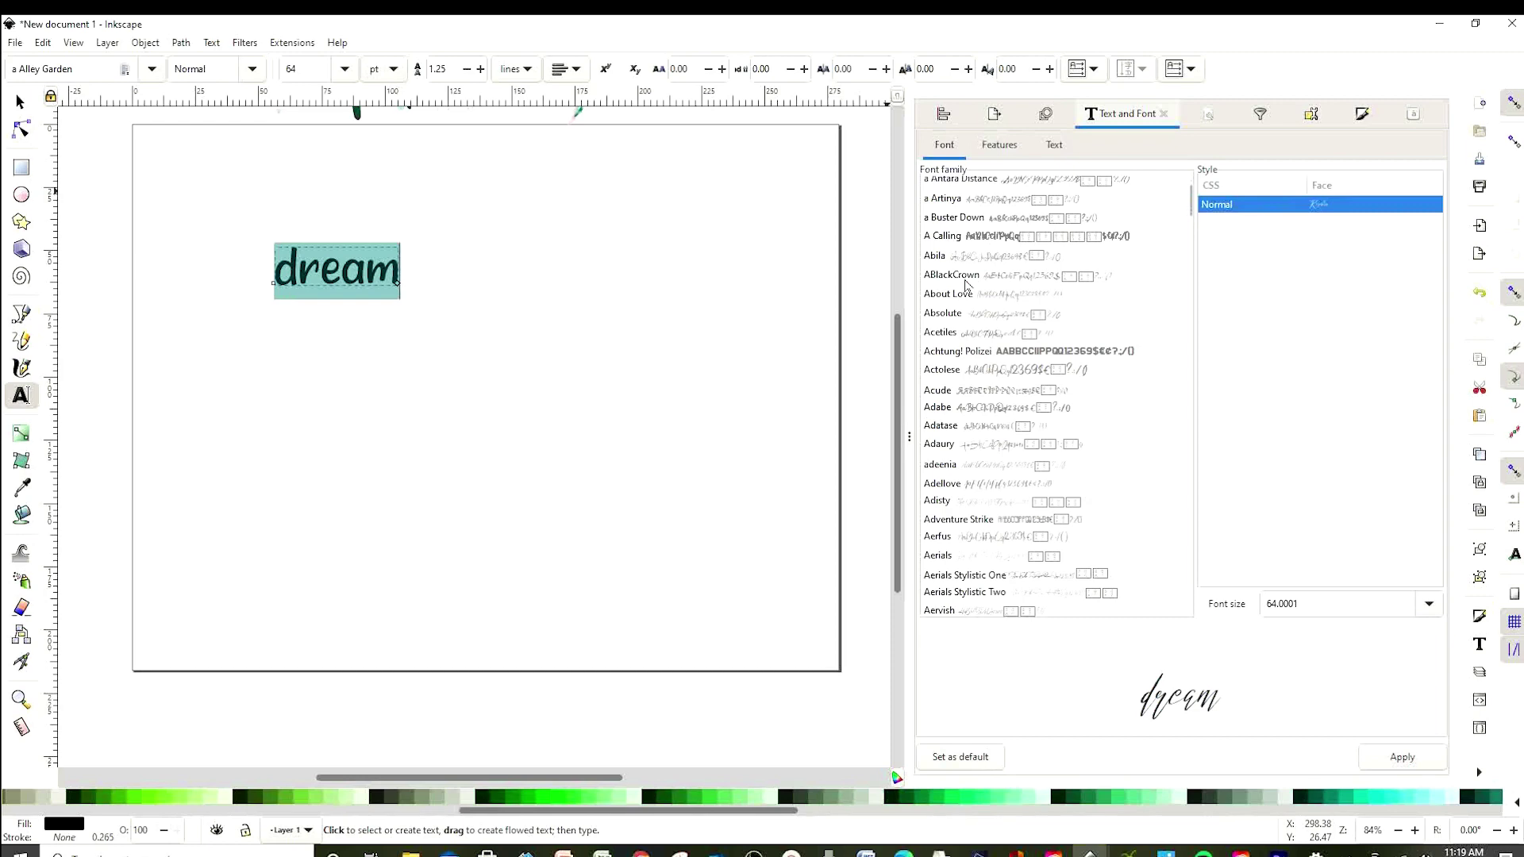
key(Down)
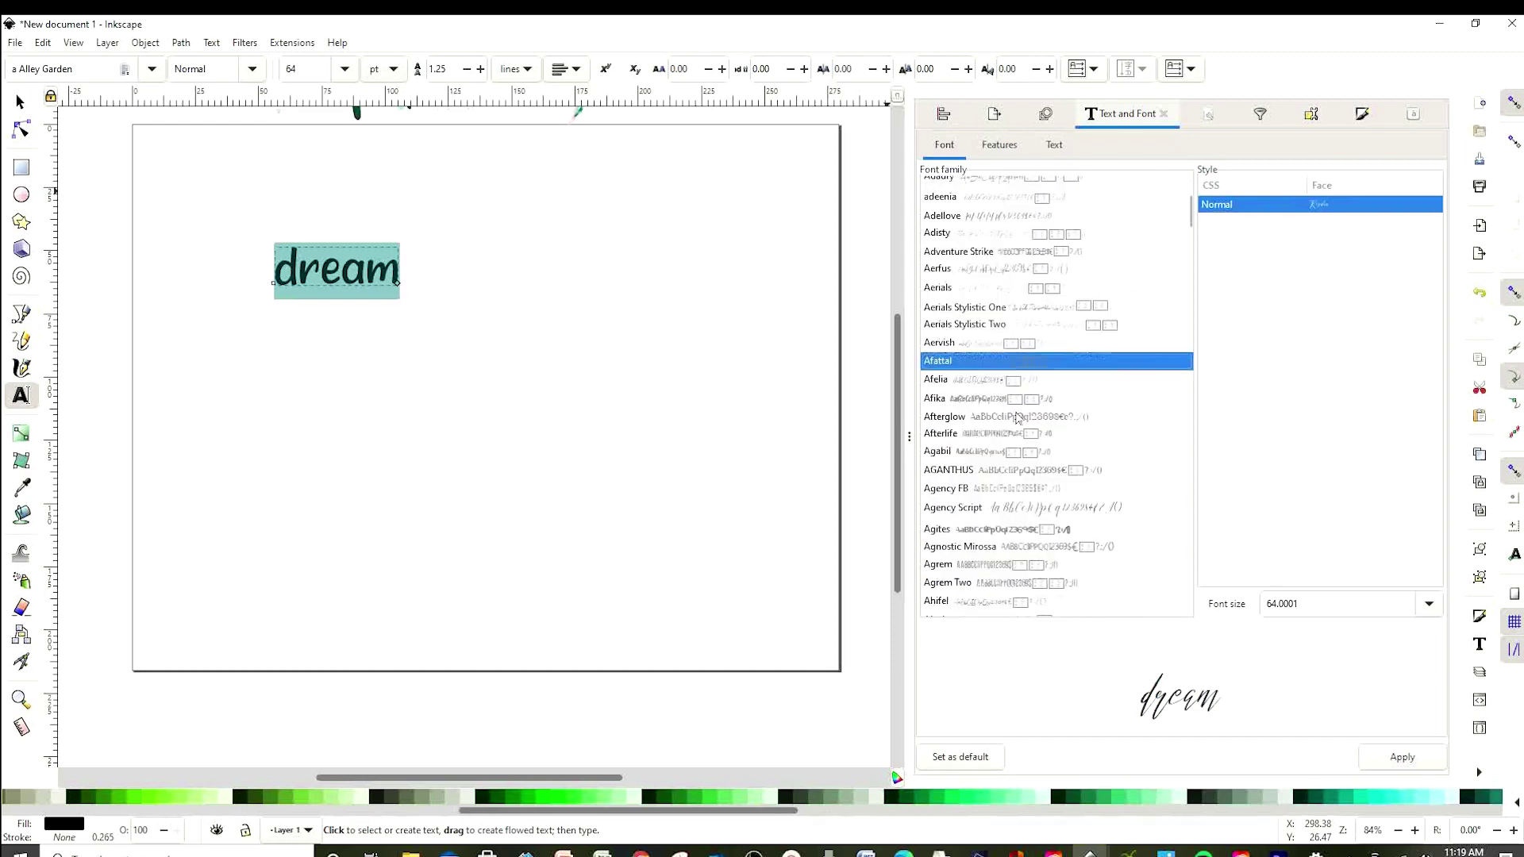
scroll(1018, 418, down, 1)
scroll(1018, 419, down, 10)
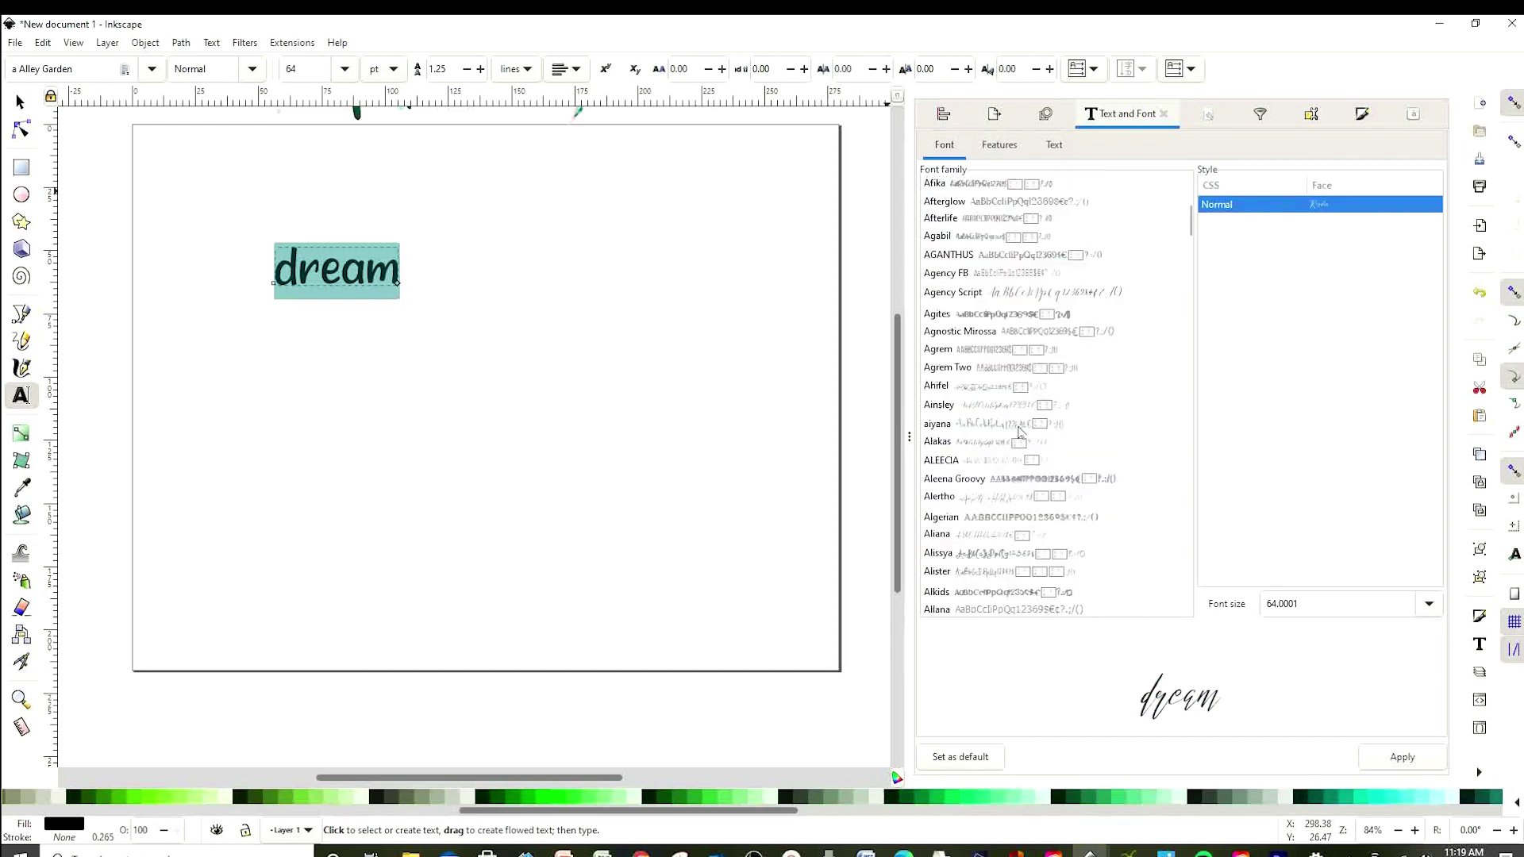
scroll(1022, 462, down, 3)
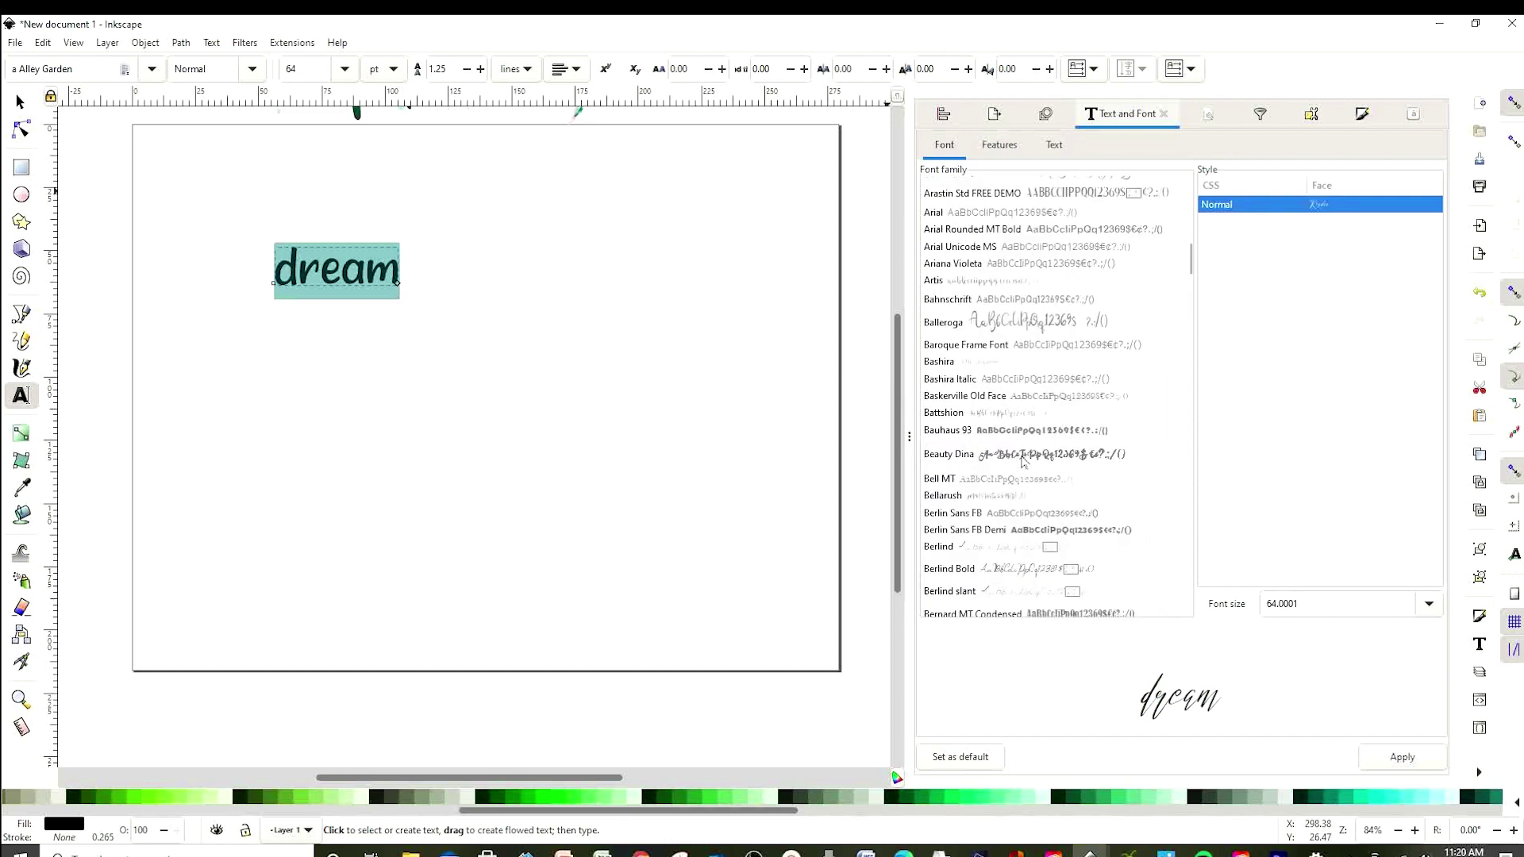
click(947, 497)
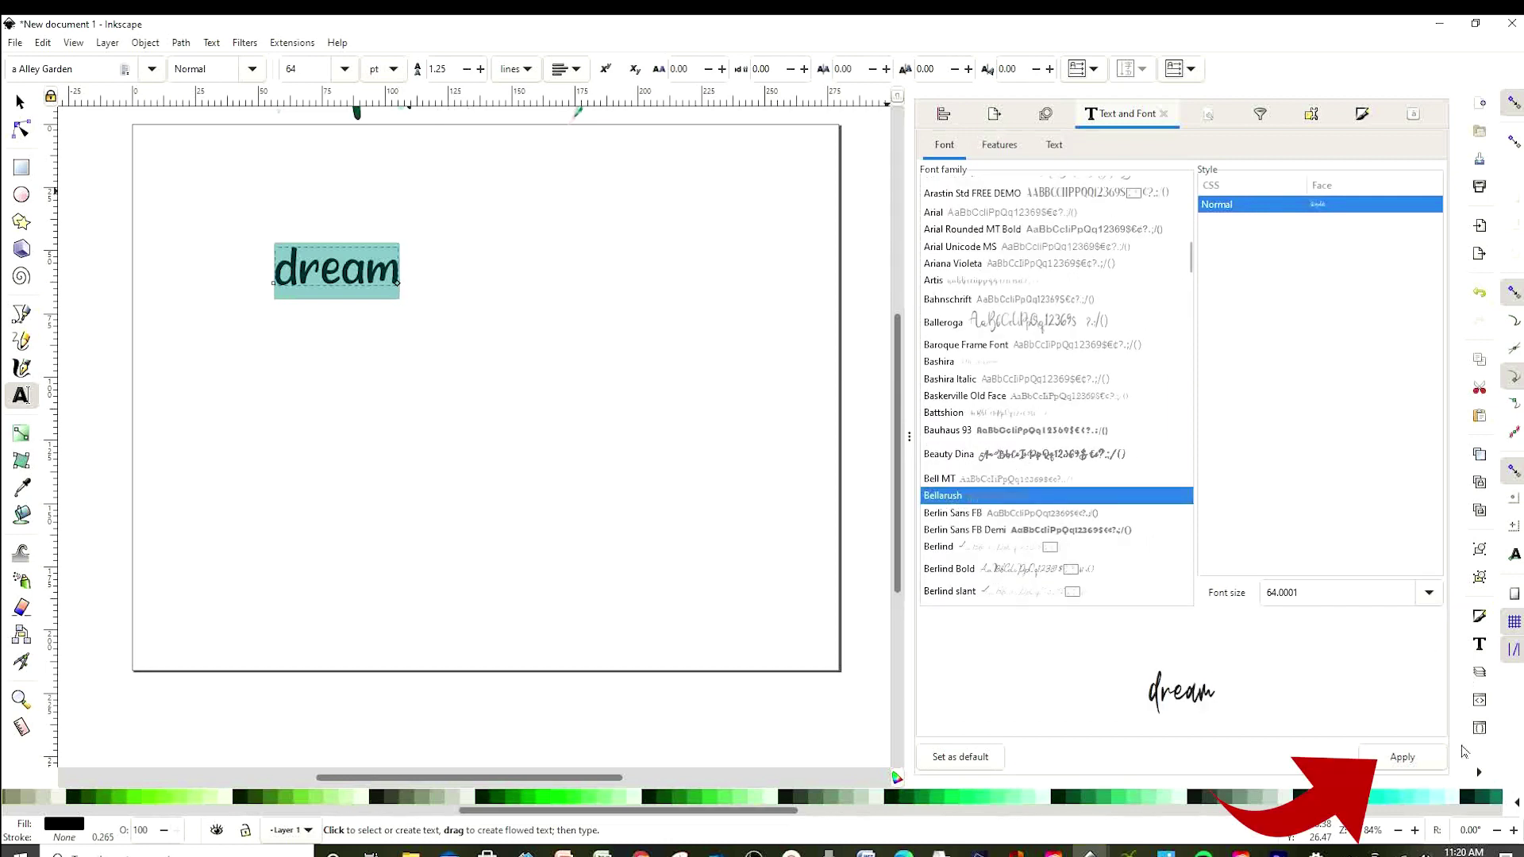
click(1403, 759)
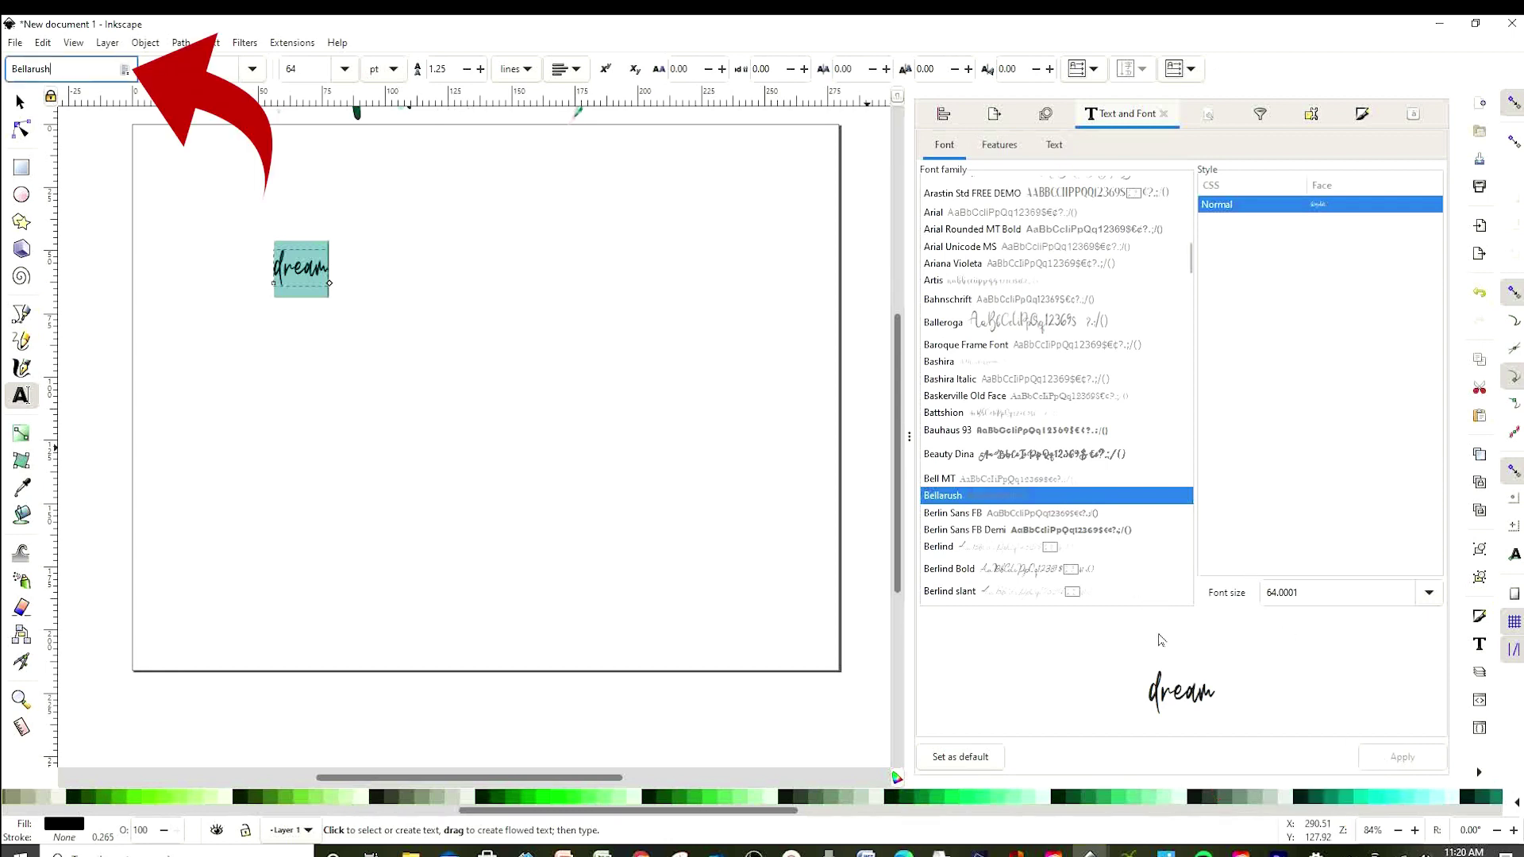
Confirm Bellarush in the toolbar font box and enlarge 'dream' to about 5.8 × 3.8 in
double_click(83, 69)
text(bella)
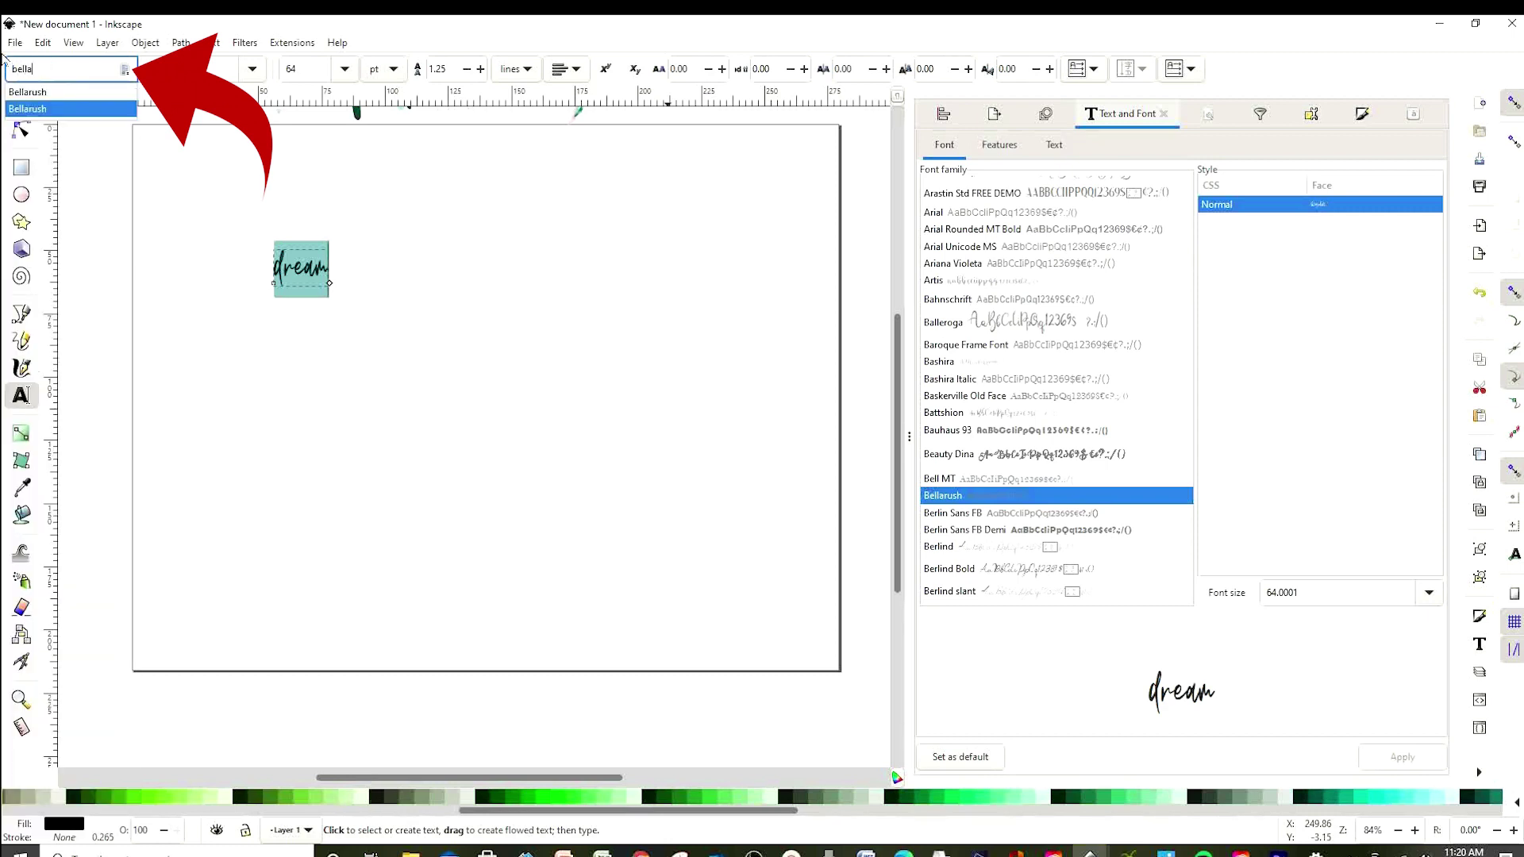
click(36, 92)
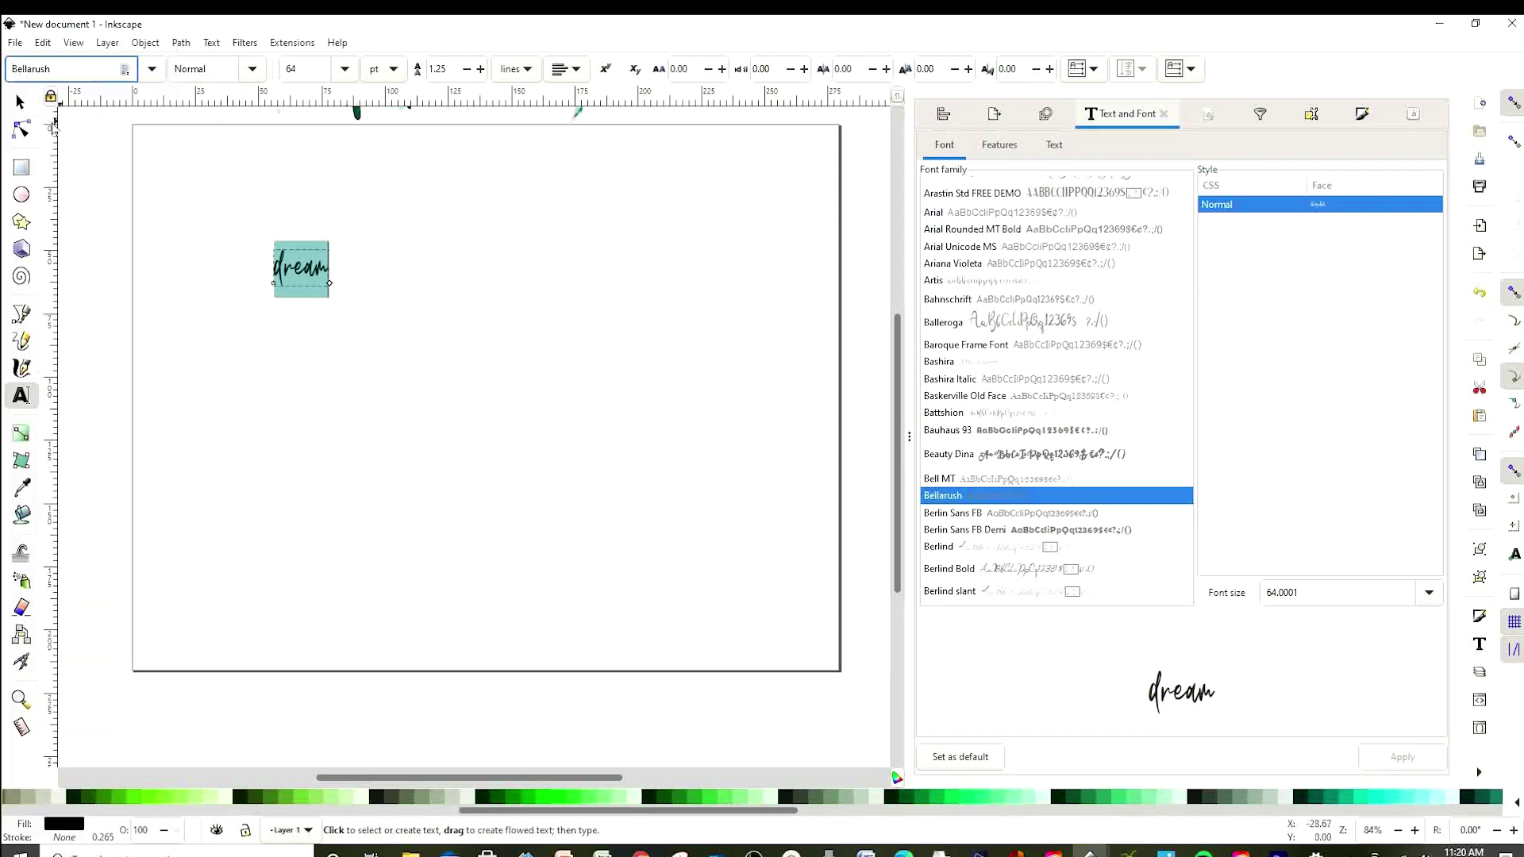
click(20, 104)
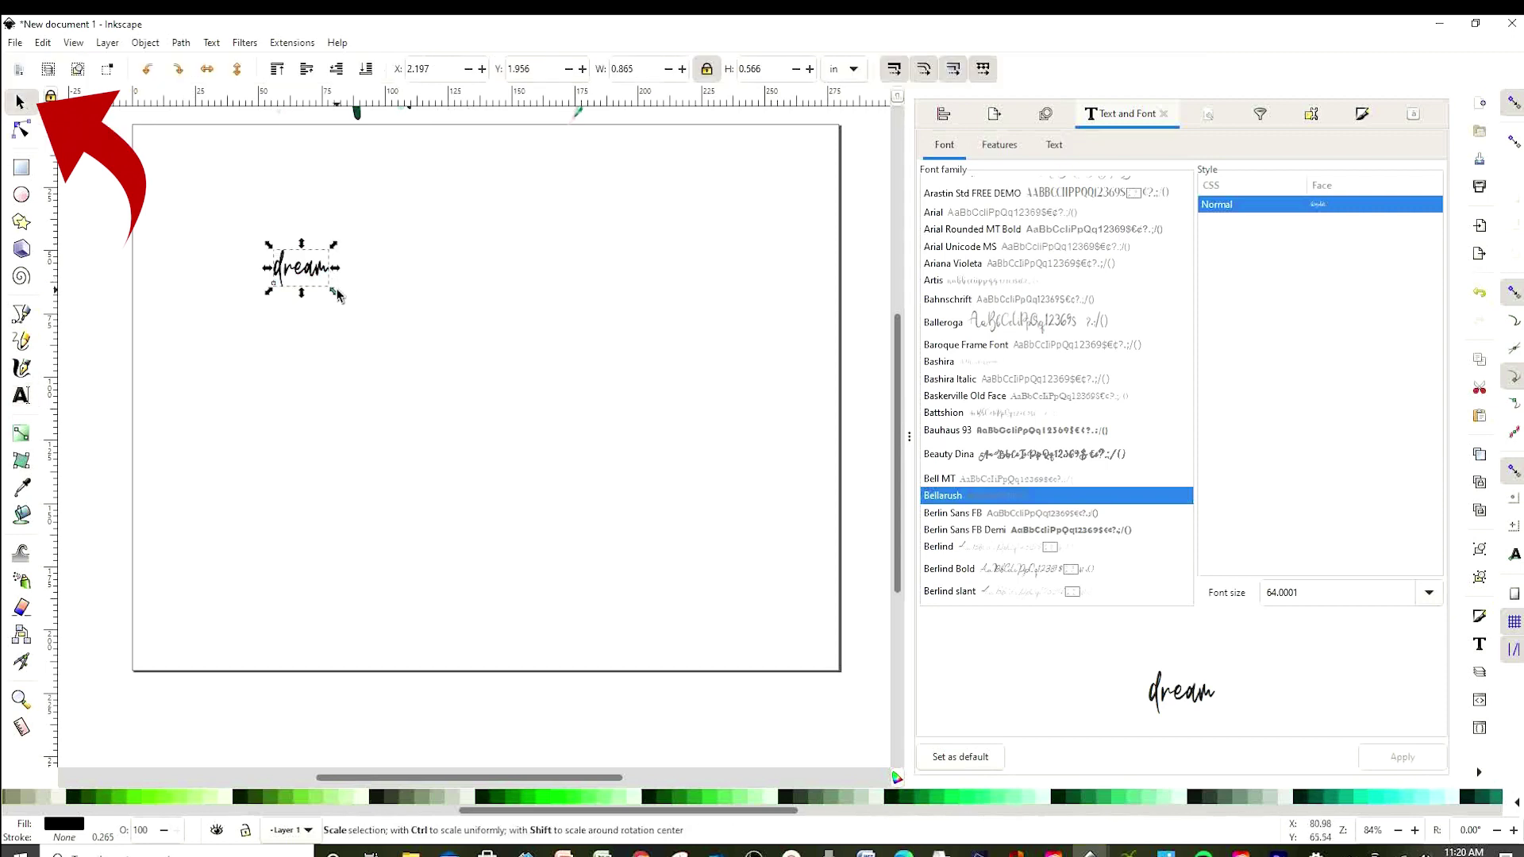
drag(346, 309, 646, 488)
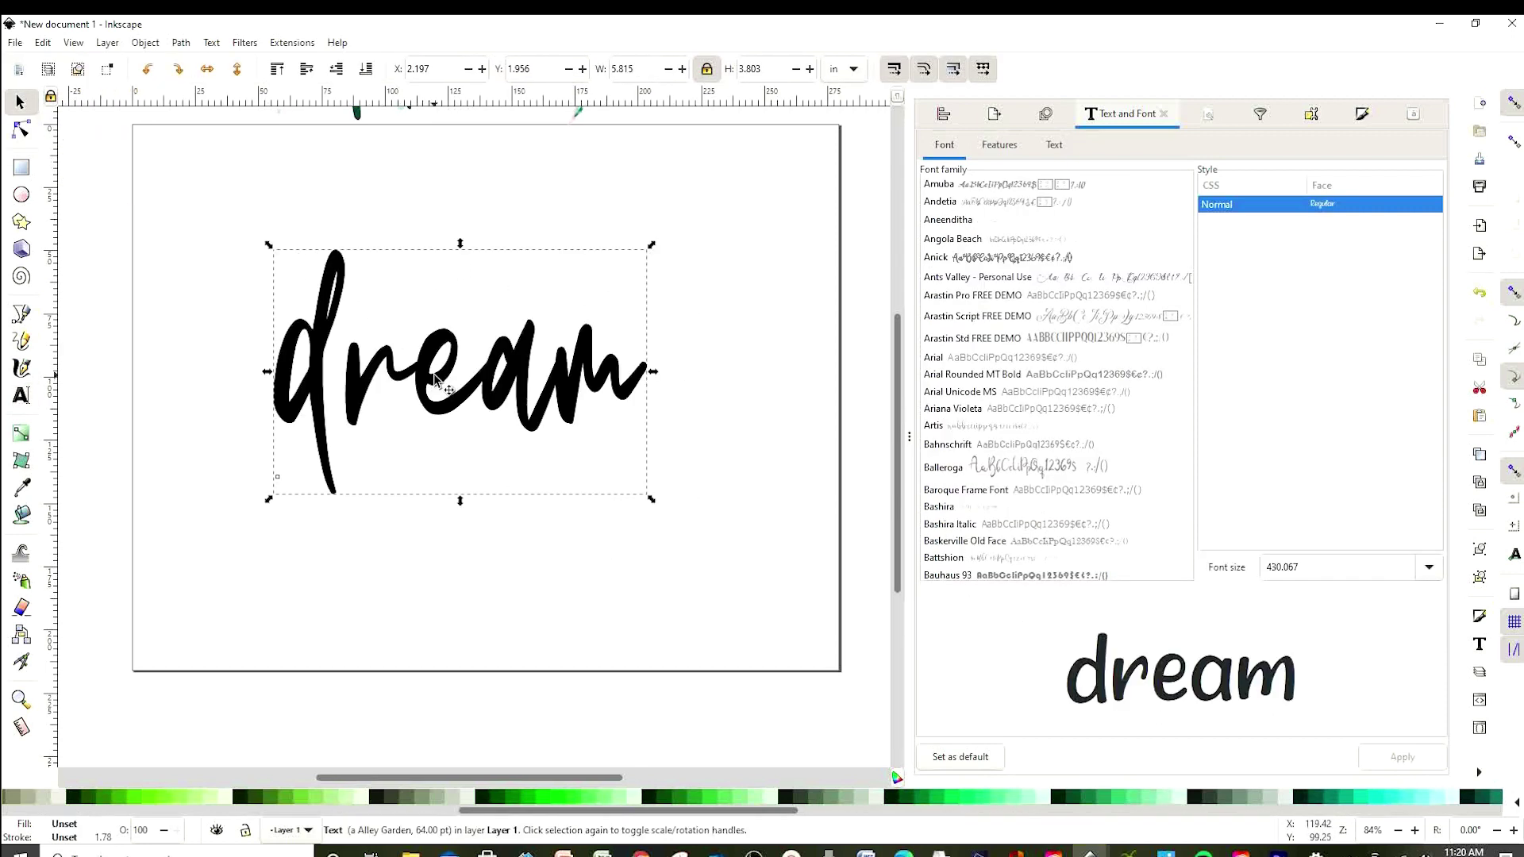
drag(438, 373, 451, 268)
click(715, 466)
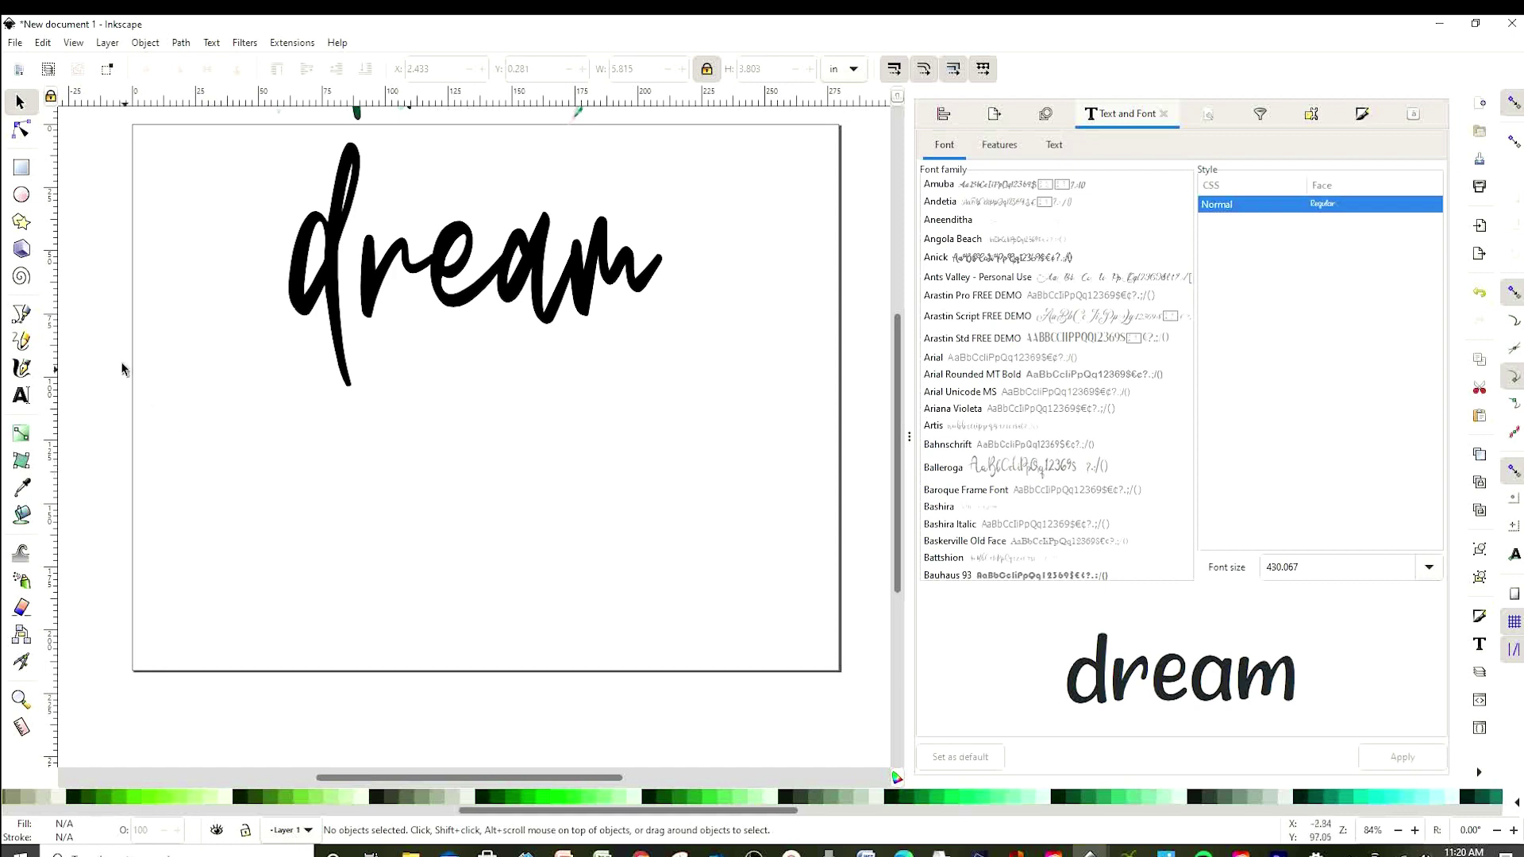
Type the word 'Create' below 'dream' and place it there
click(24, 401)
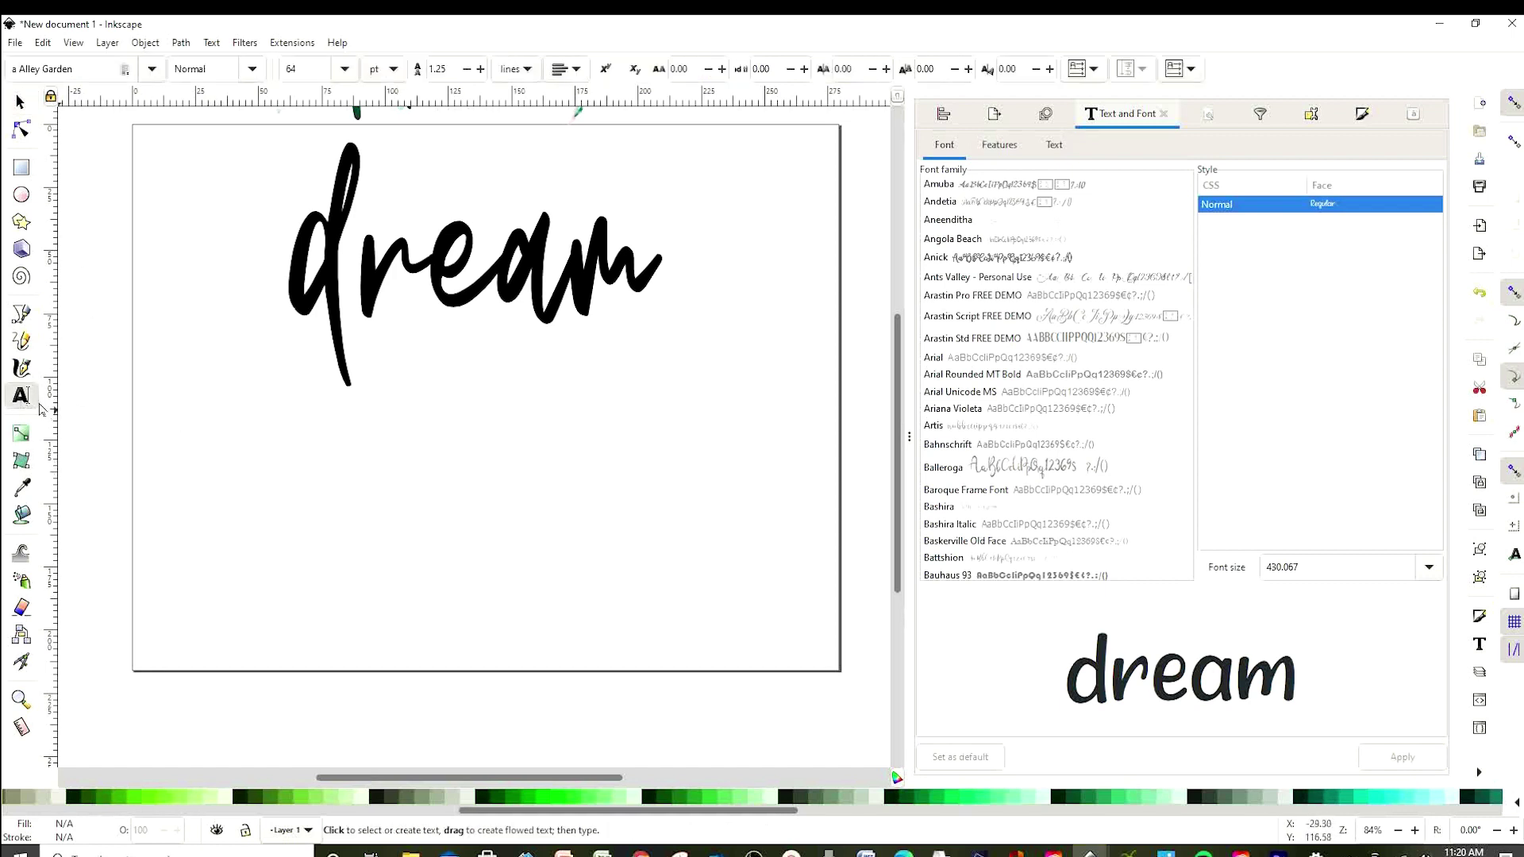
click(407, 456)
text(Cre)
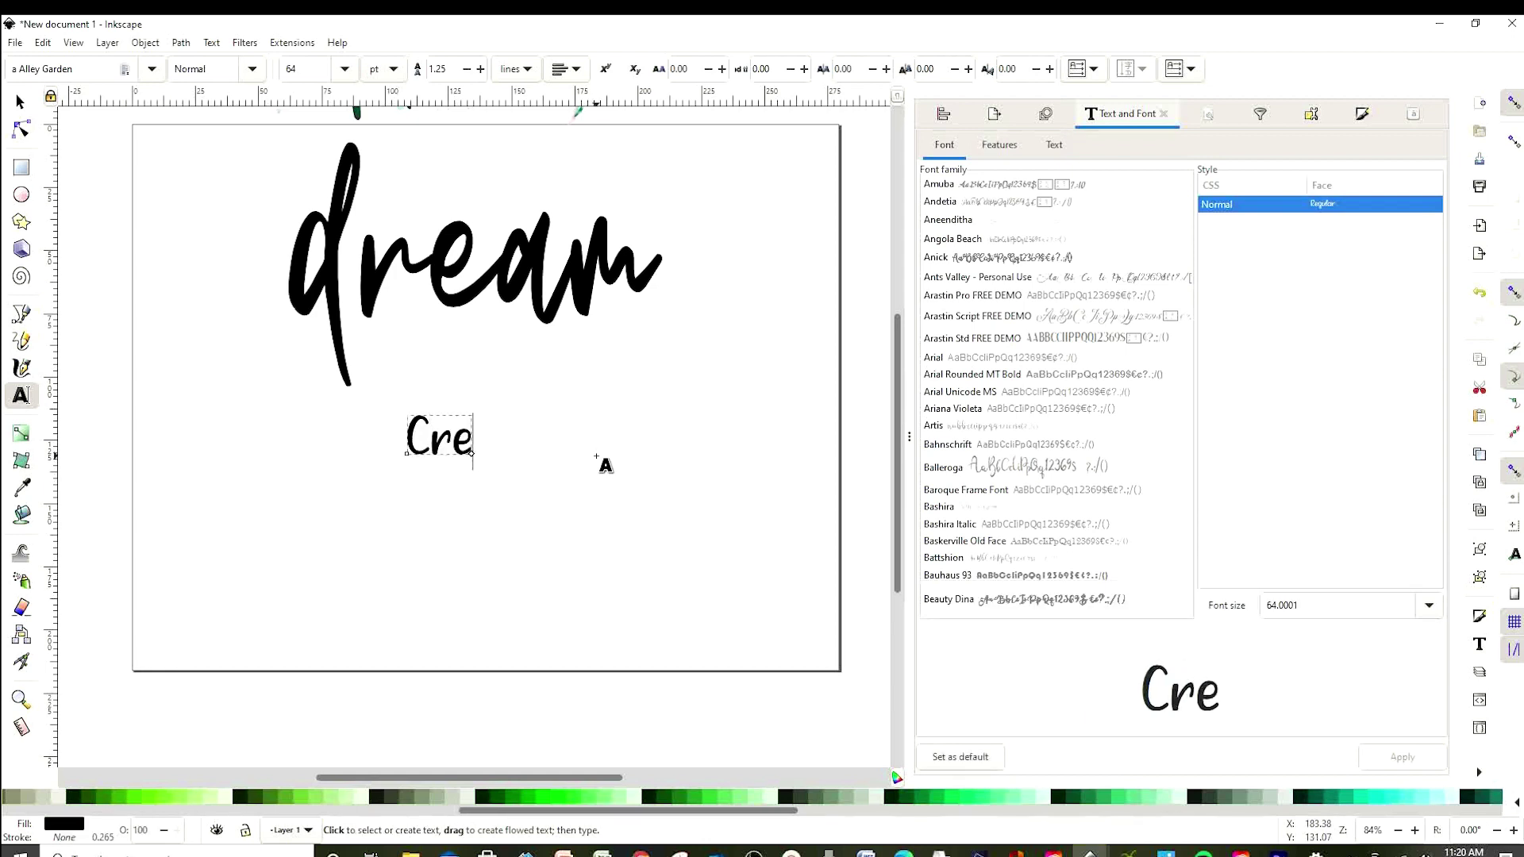
text(ate)
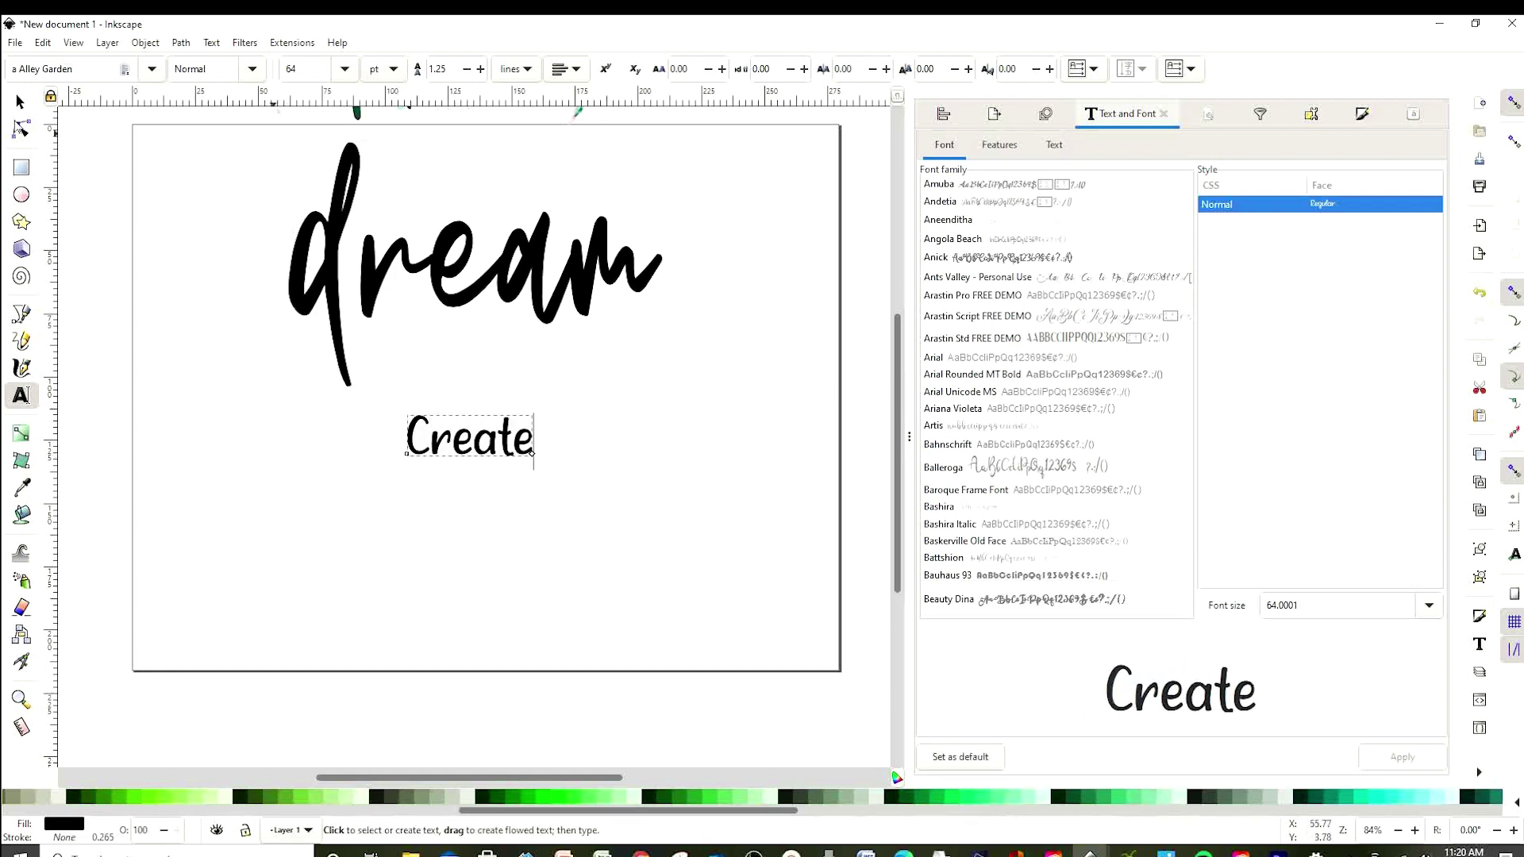
click(20, 104)
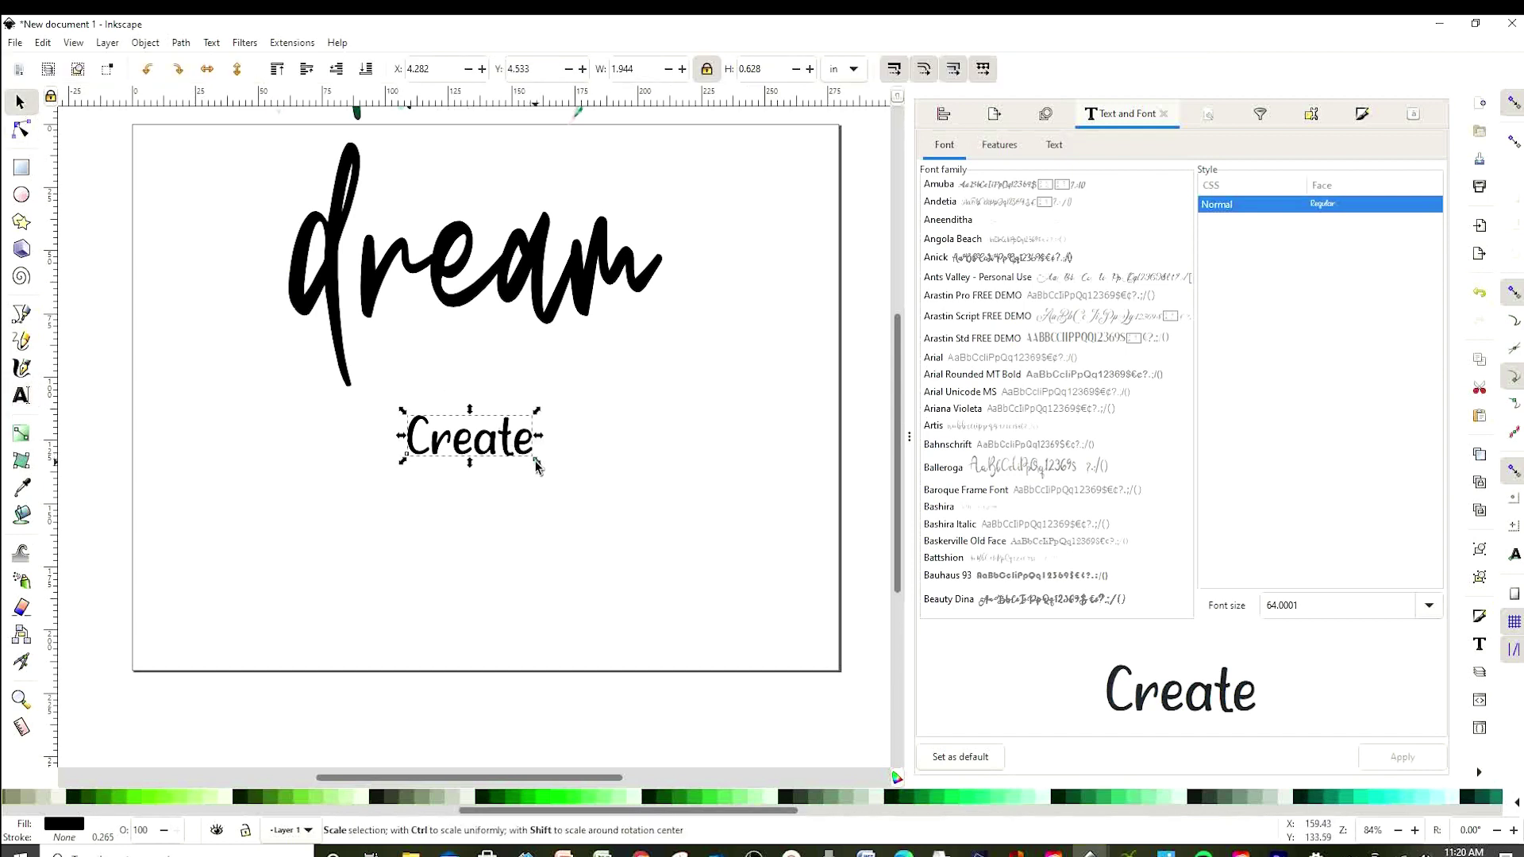
drag(540, 462, 607, 445)
Change the font of 'Create' to Mistari Sans
double_click(467, 428)
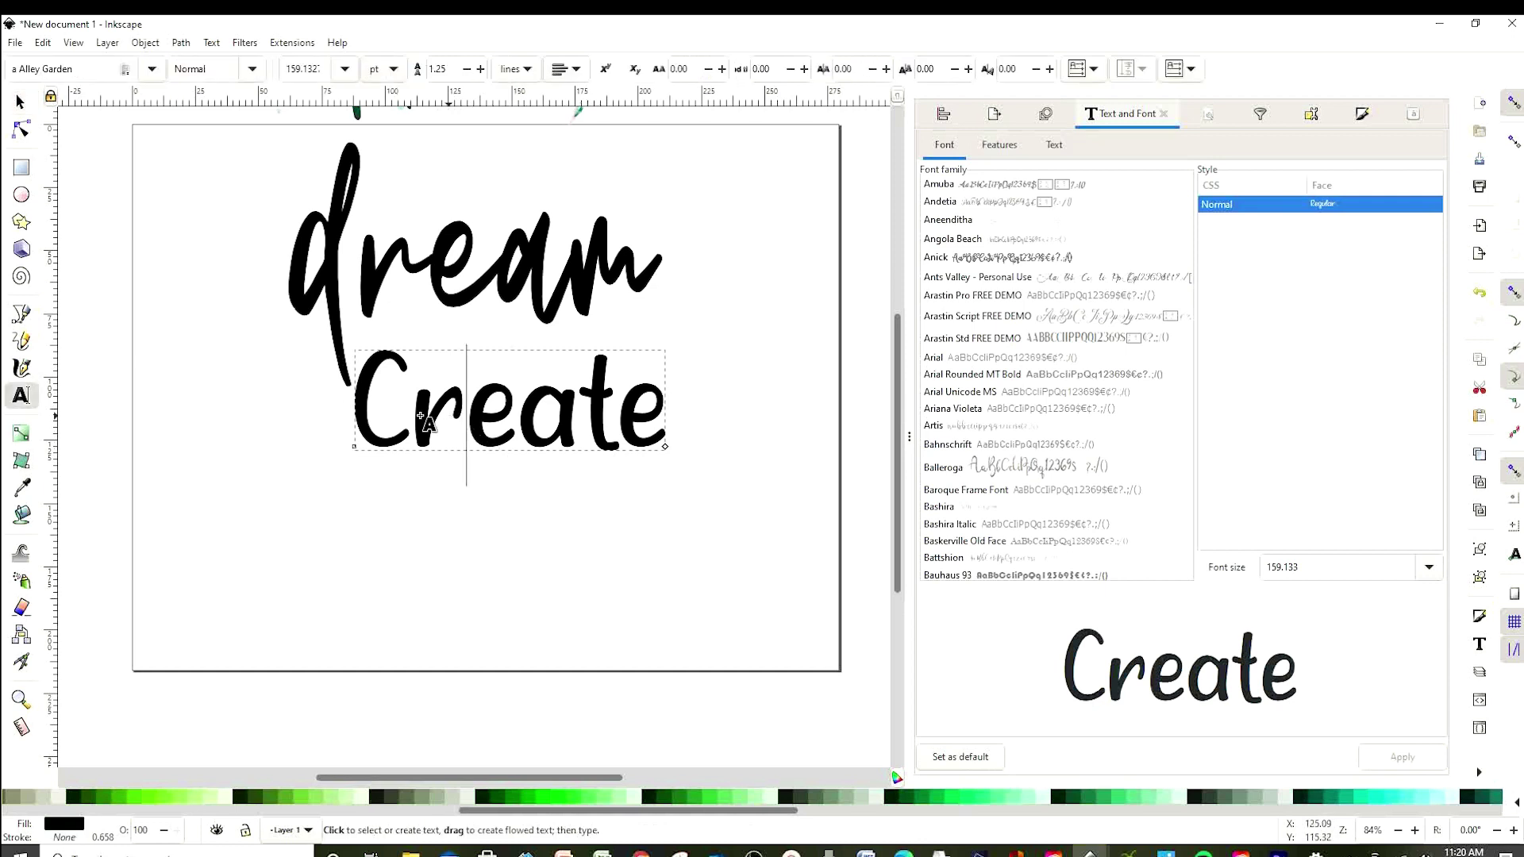
drag(359, 414, 667, 433)
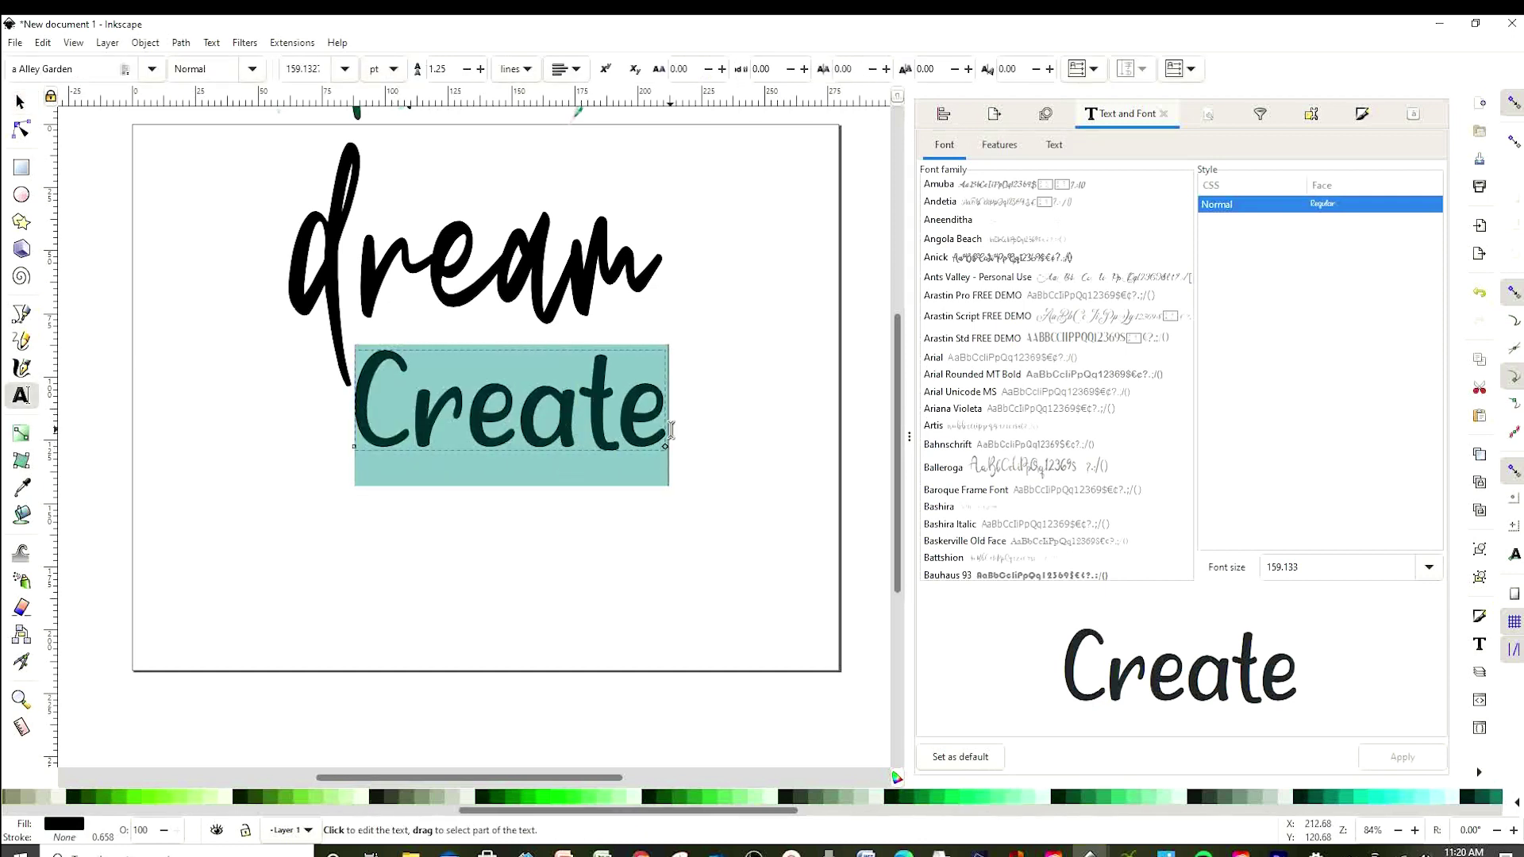
click(1004, 466)
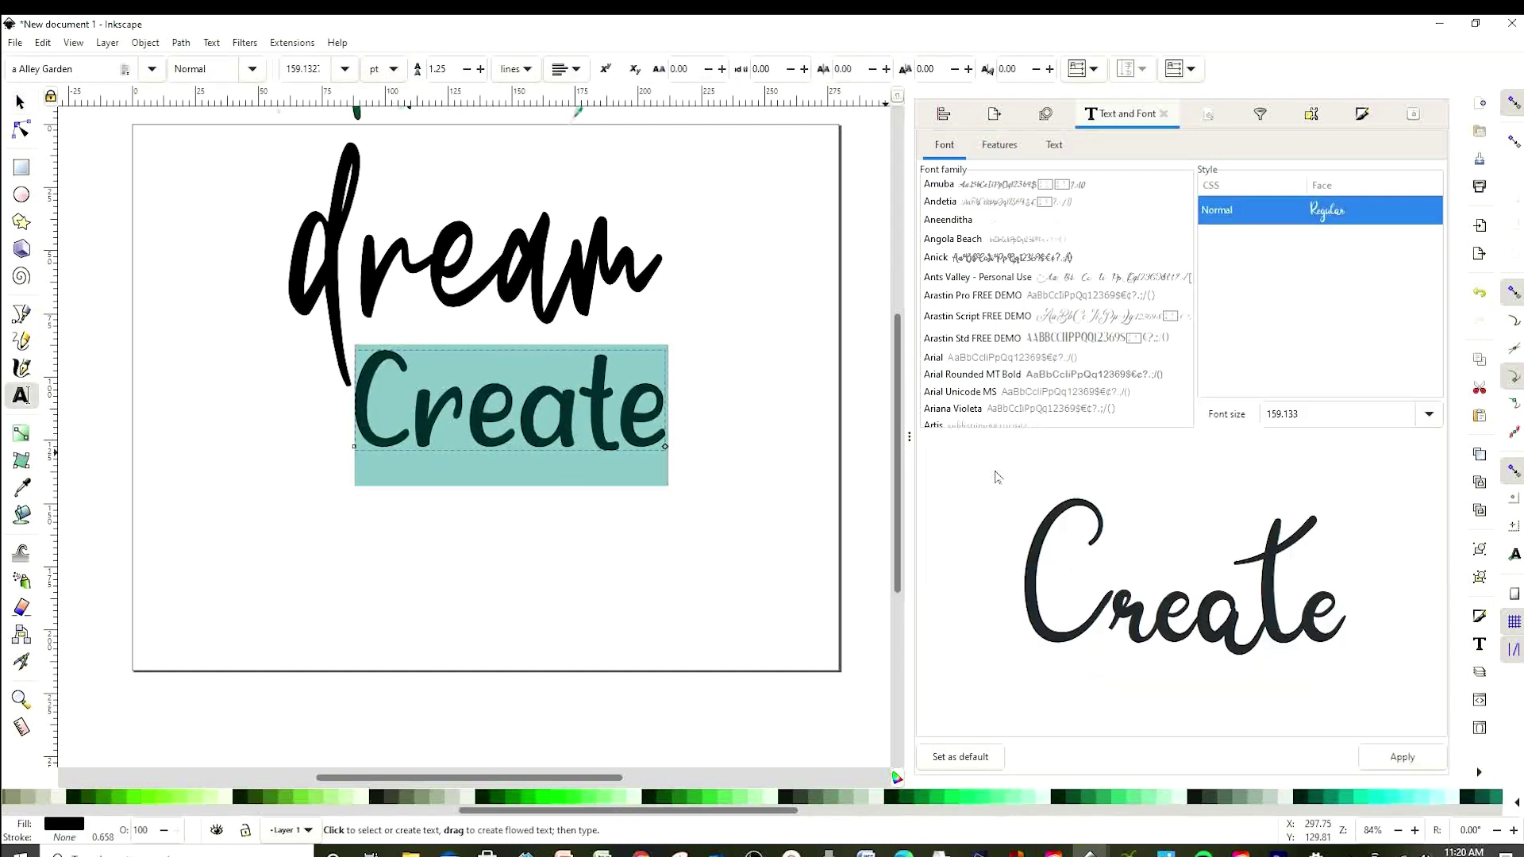
click(48, 69)
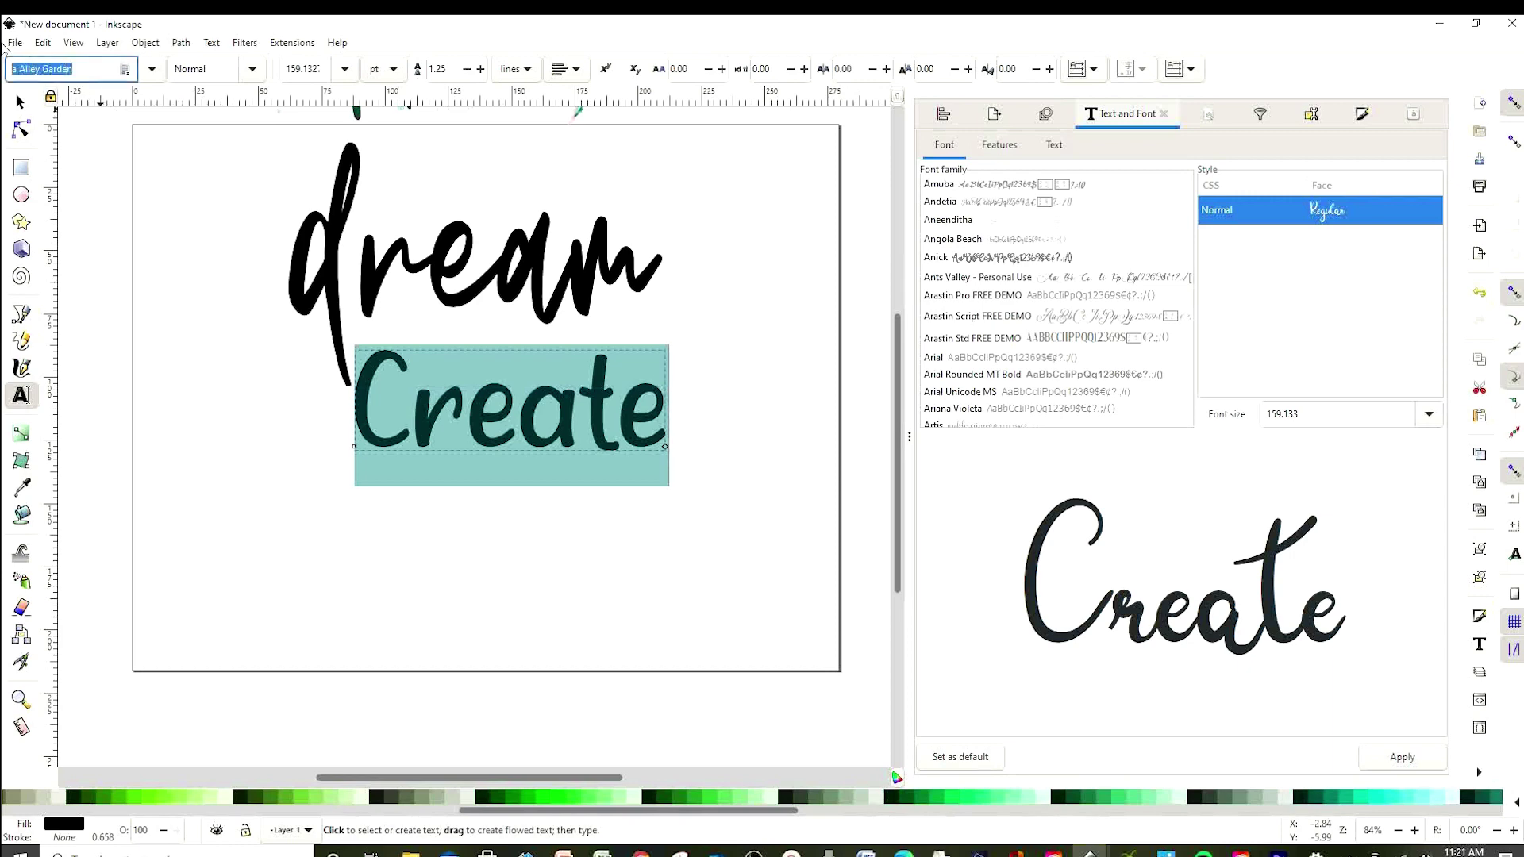
text(mis)
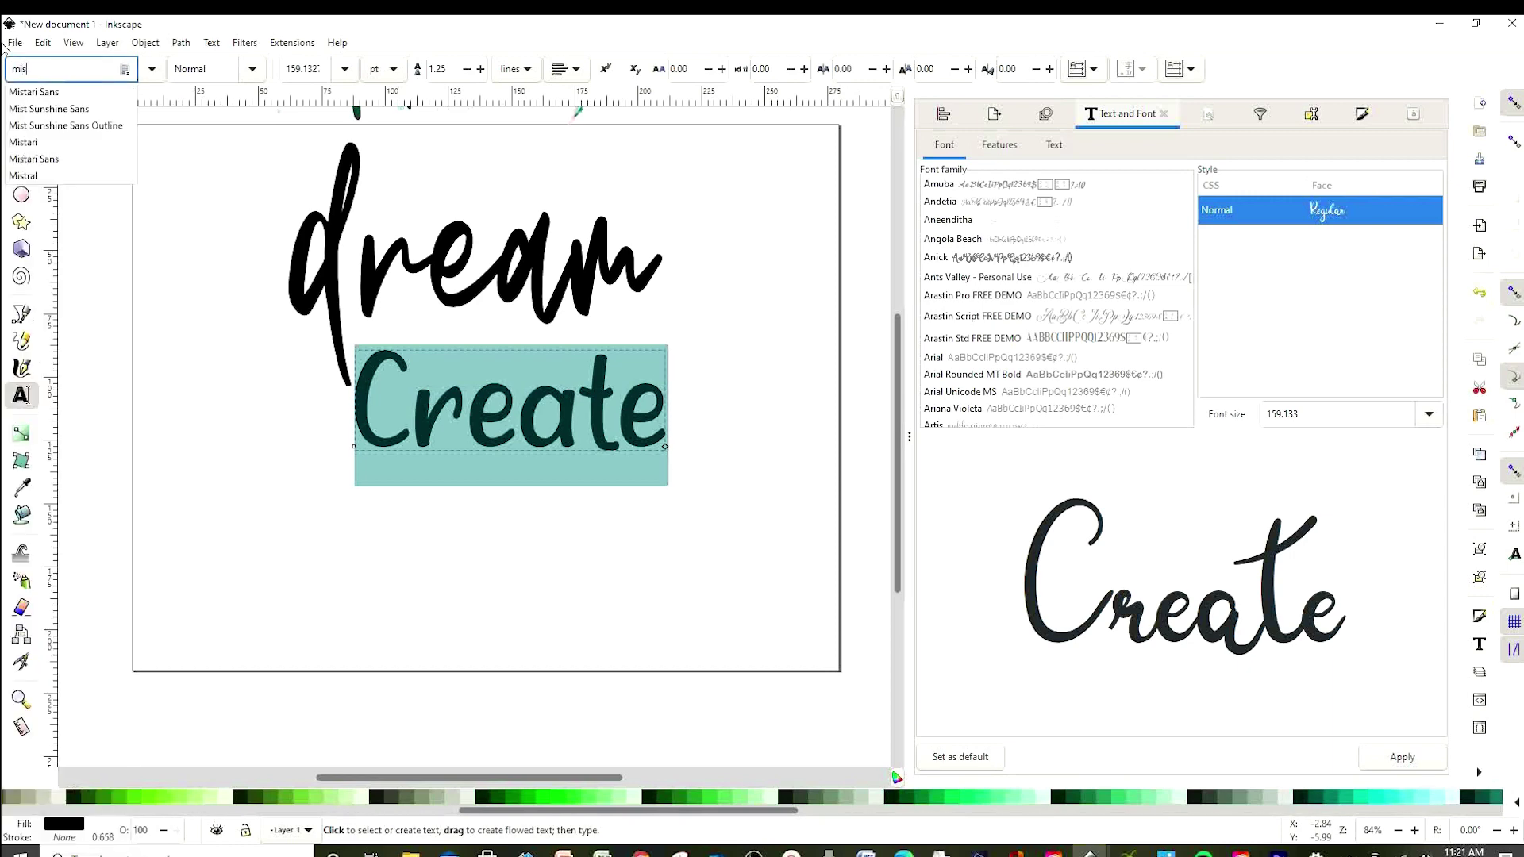
click(83, 96)
Move 'Create' up under 'dream' and enlarge it to about 4.8 × 1.7 in
click(20, 101)
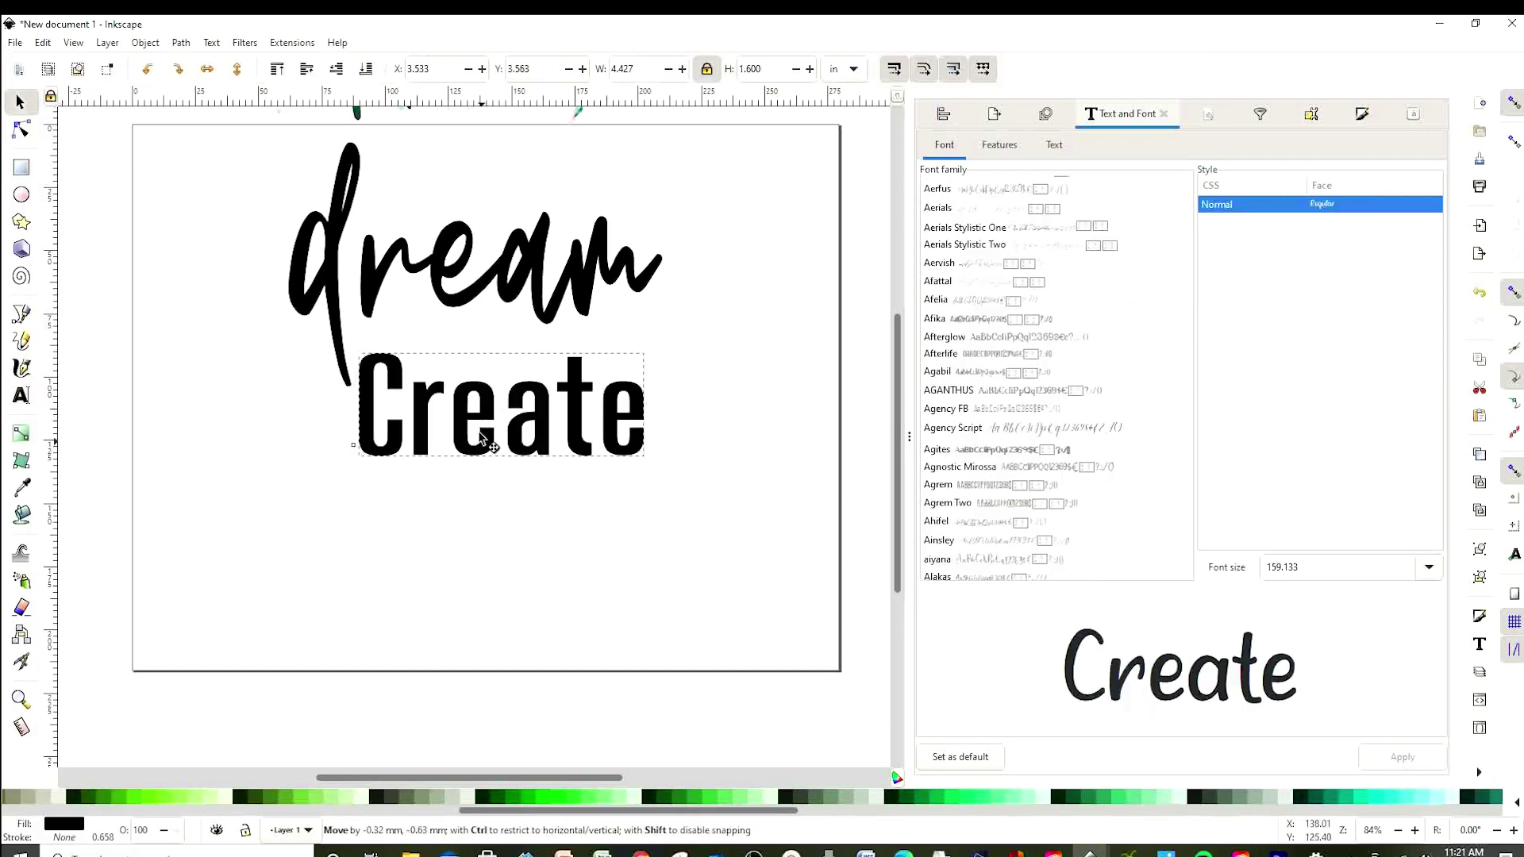
drag(484, 441, 477, 422)
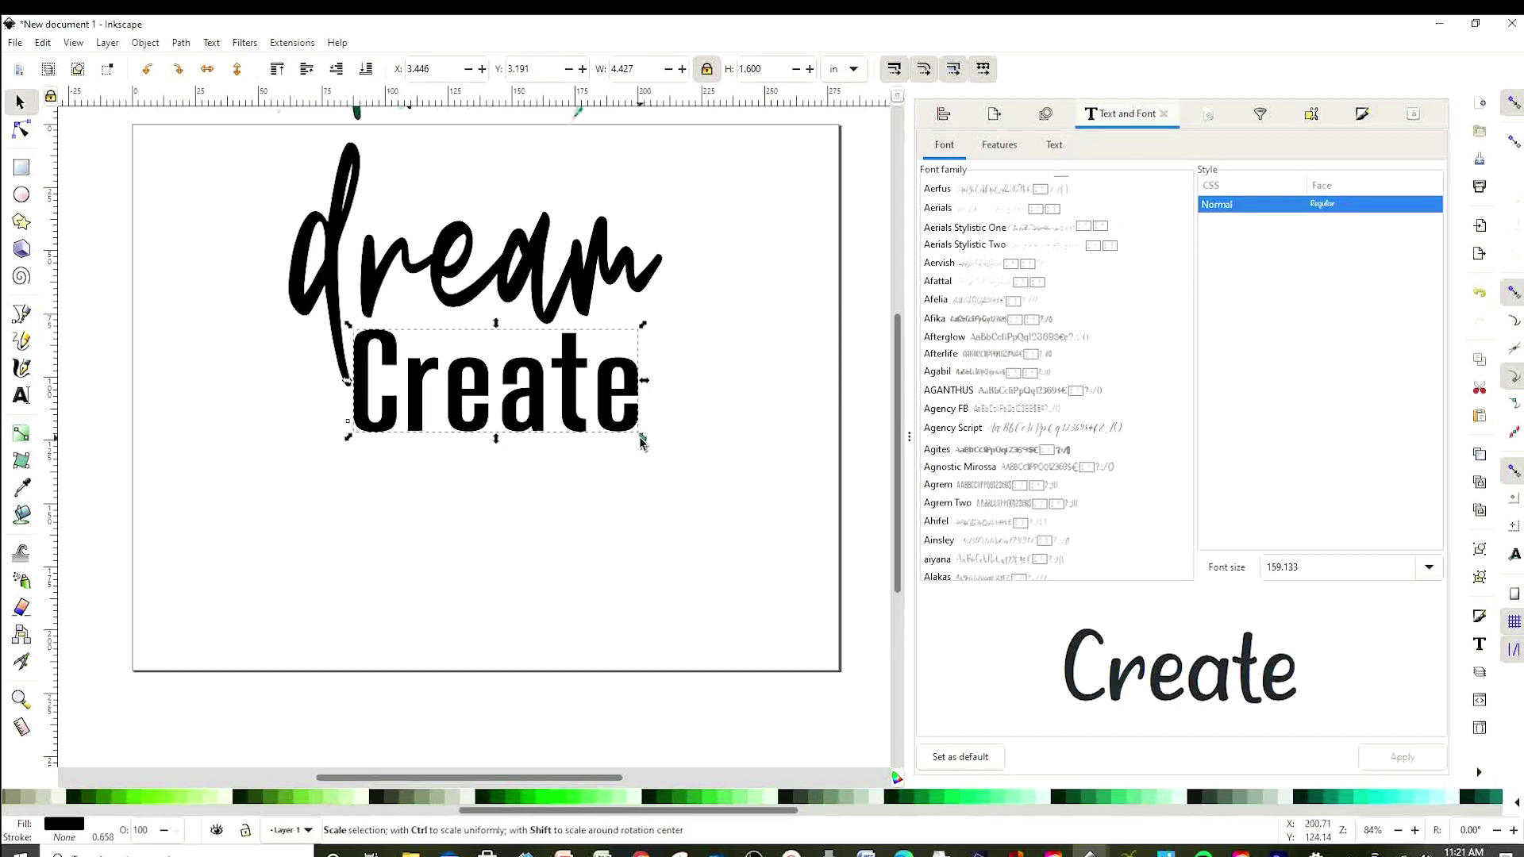
drag(646, 449, 668, 474)
click(689, 504)
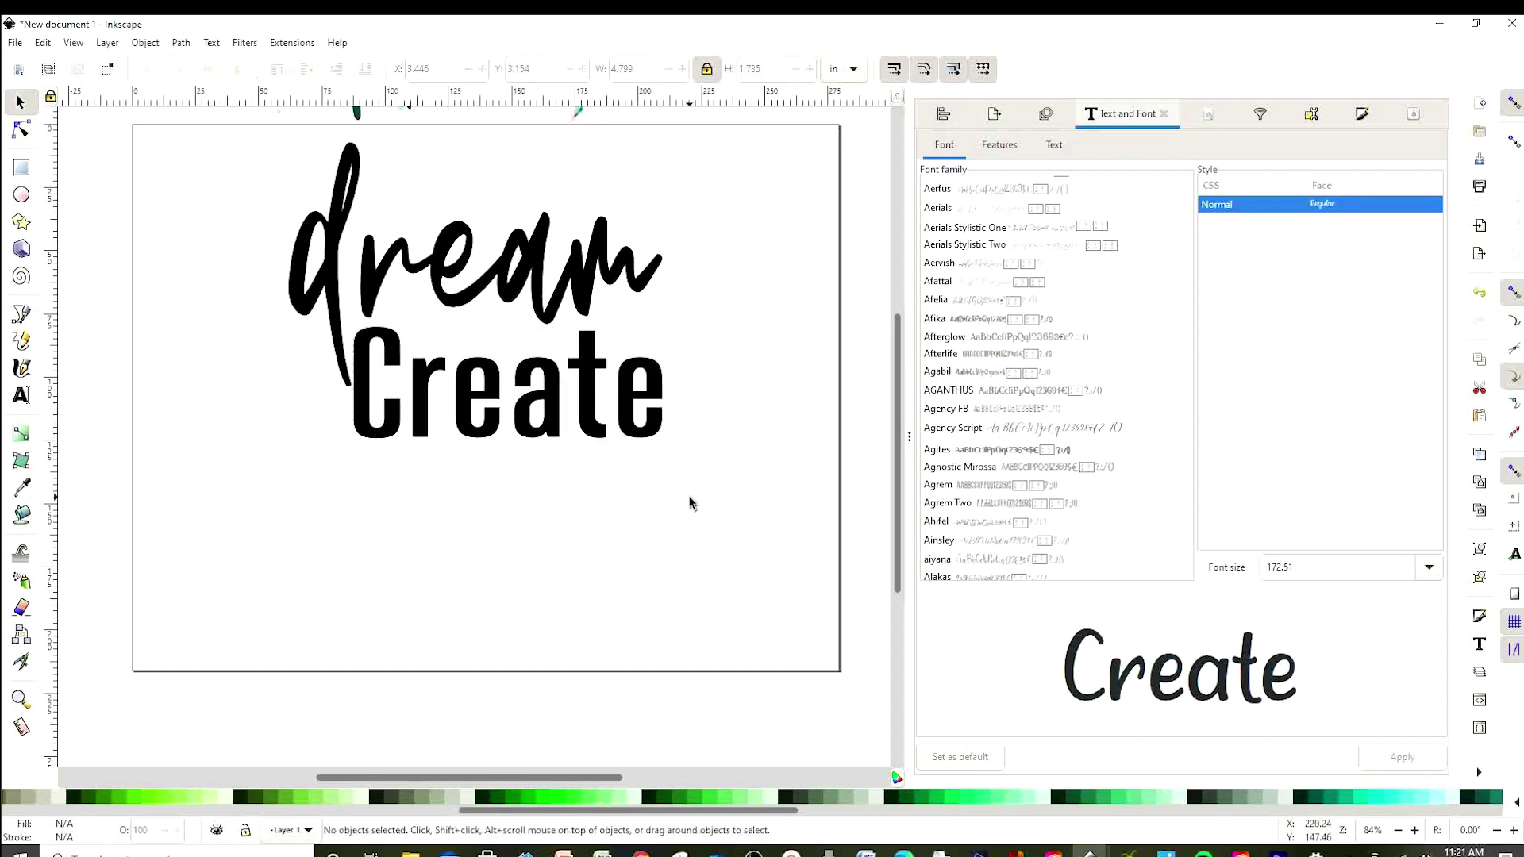
Add 'inspire' below Create in Bellarush, scaled up and stretched taller
click(22, 394)
click(300, 524)
text(inspire)
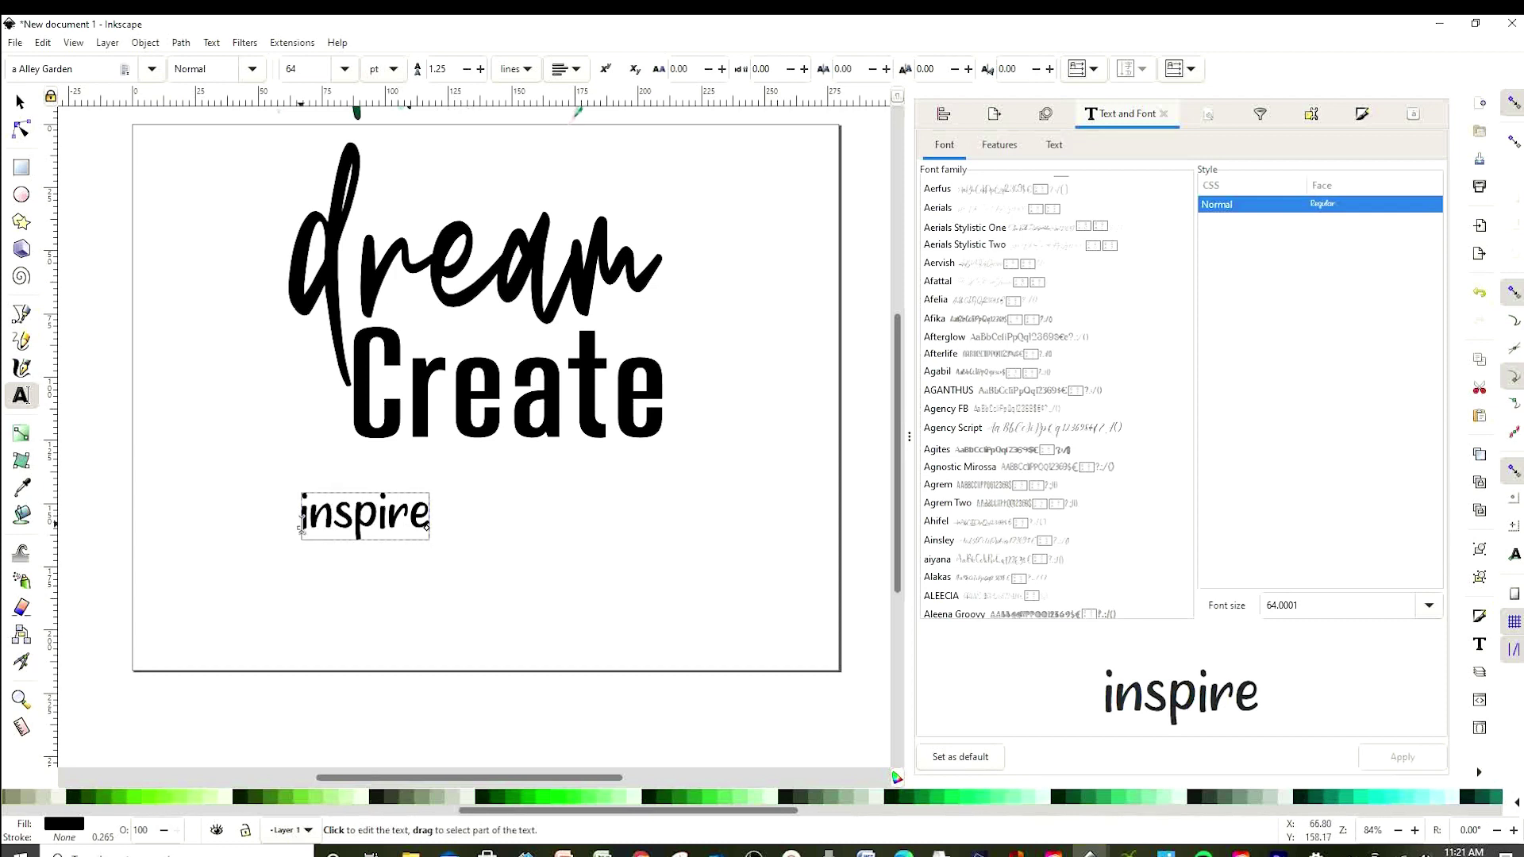
key(ctrl+a)
click(24, 69)
text(Bellarush)
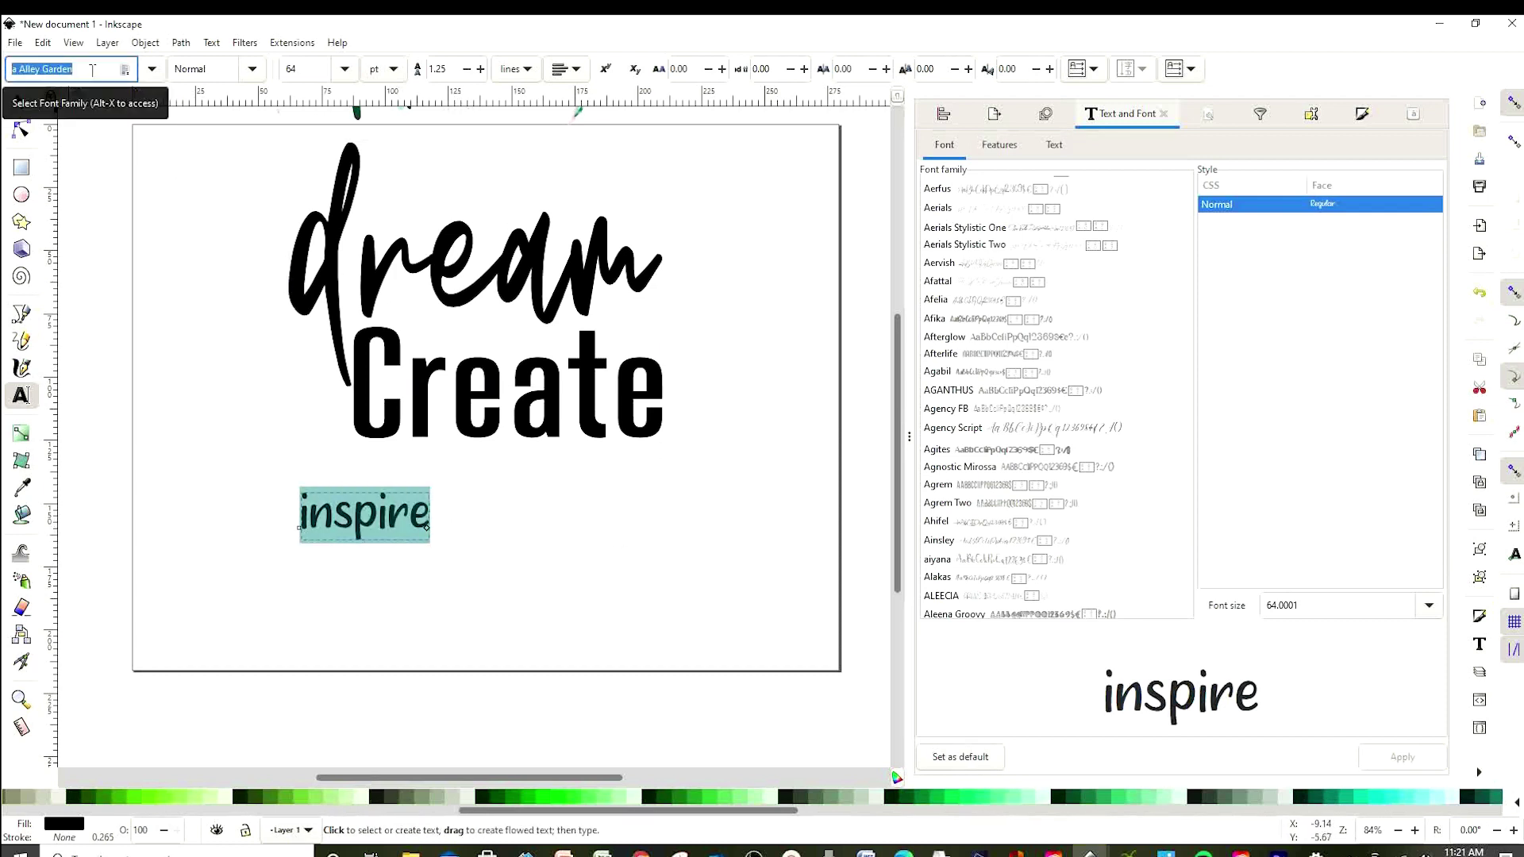
key(Return)
key(F1)
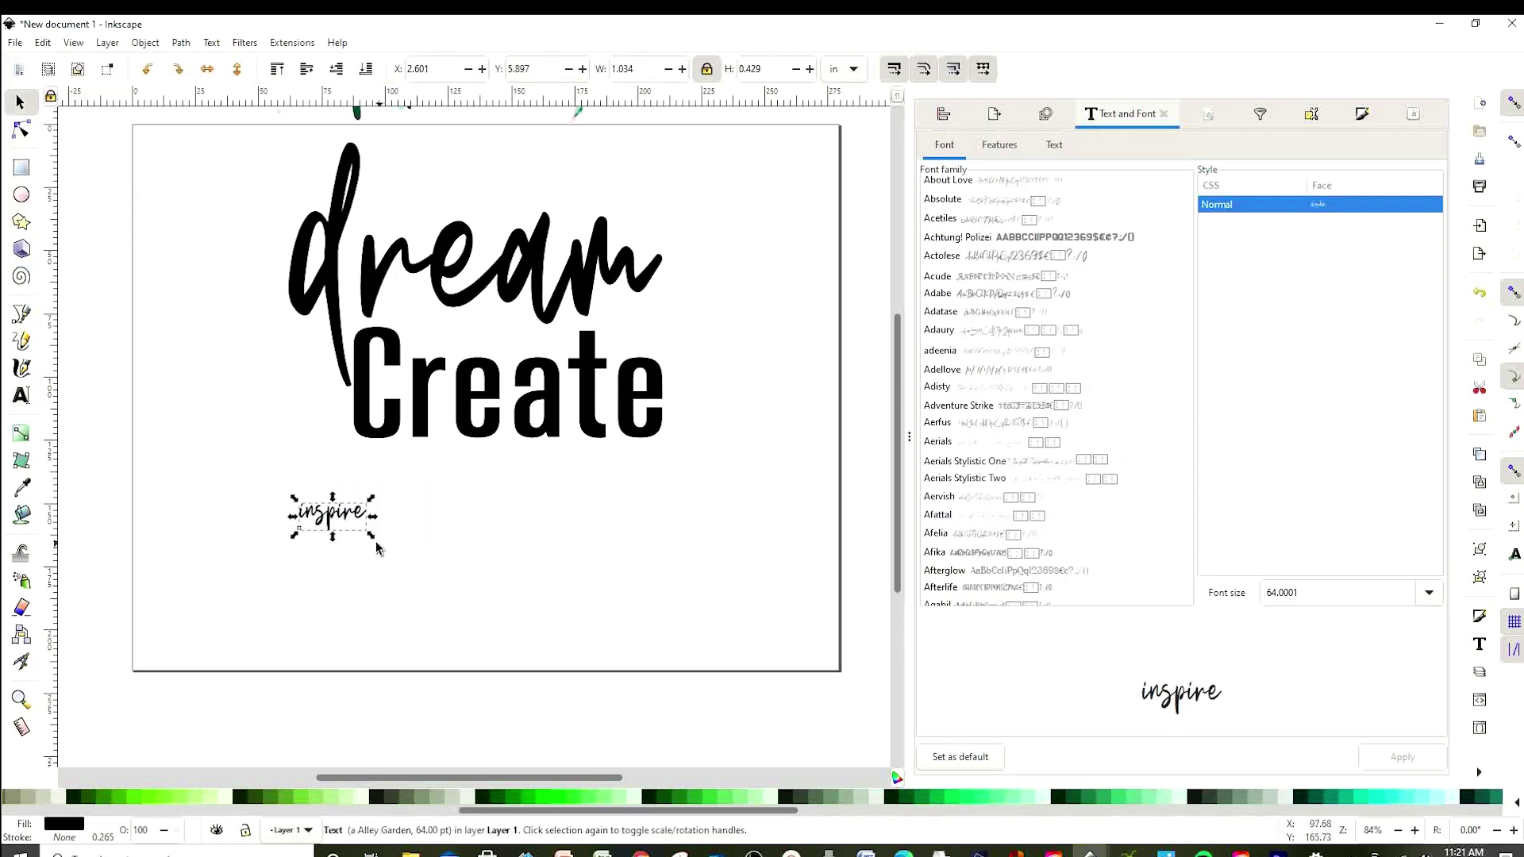
drag(373, 535, 689, 697)
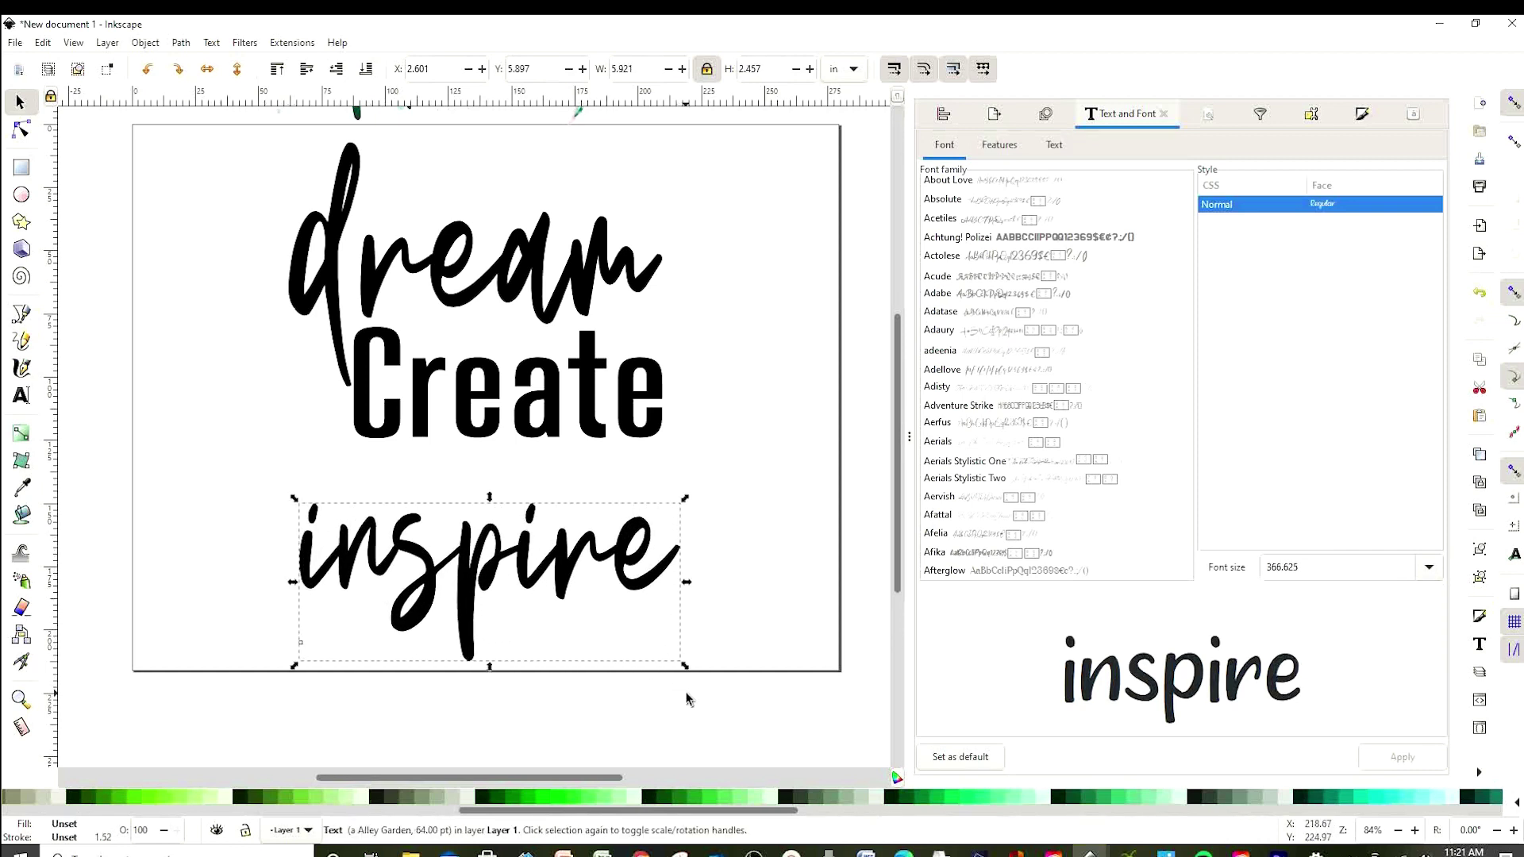
mouse_move(491, 512)
mouse_down()
mouse_move(491, 482)
mouse_move(483, 497)
mouse_up()
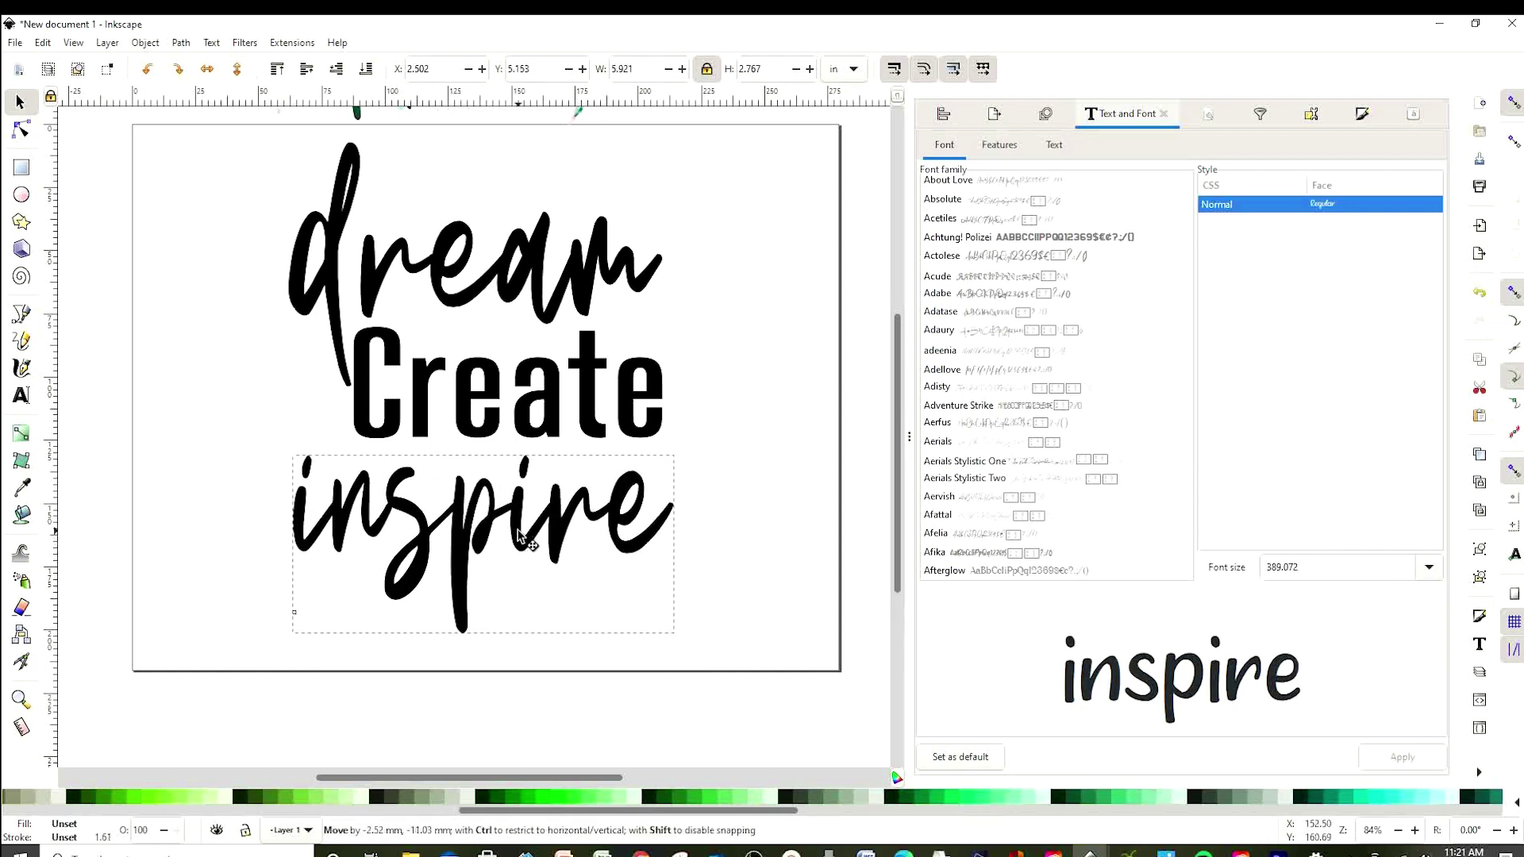
Widen 'dream' to 6.68 in and check the three-word stack
click(458, 292)
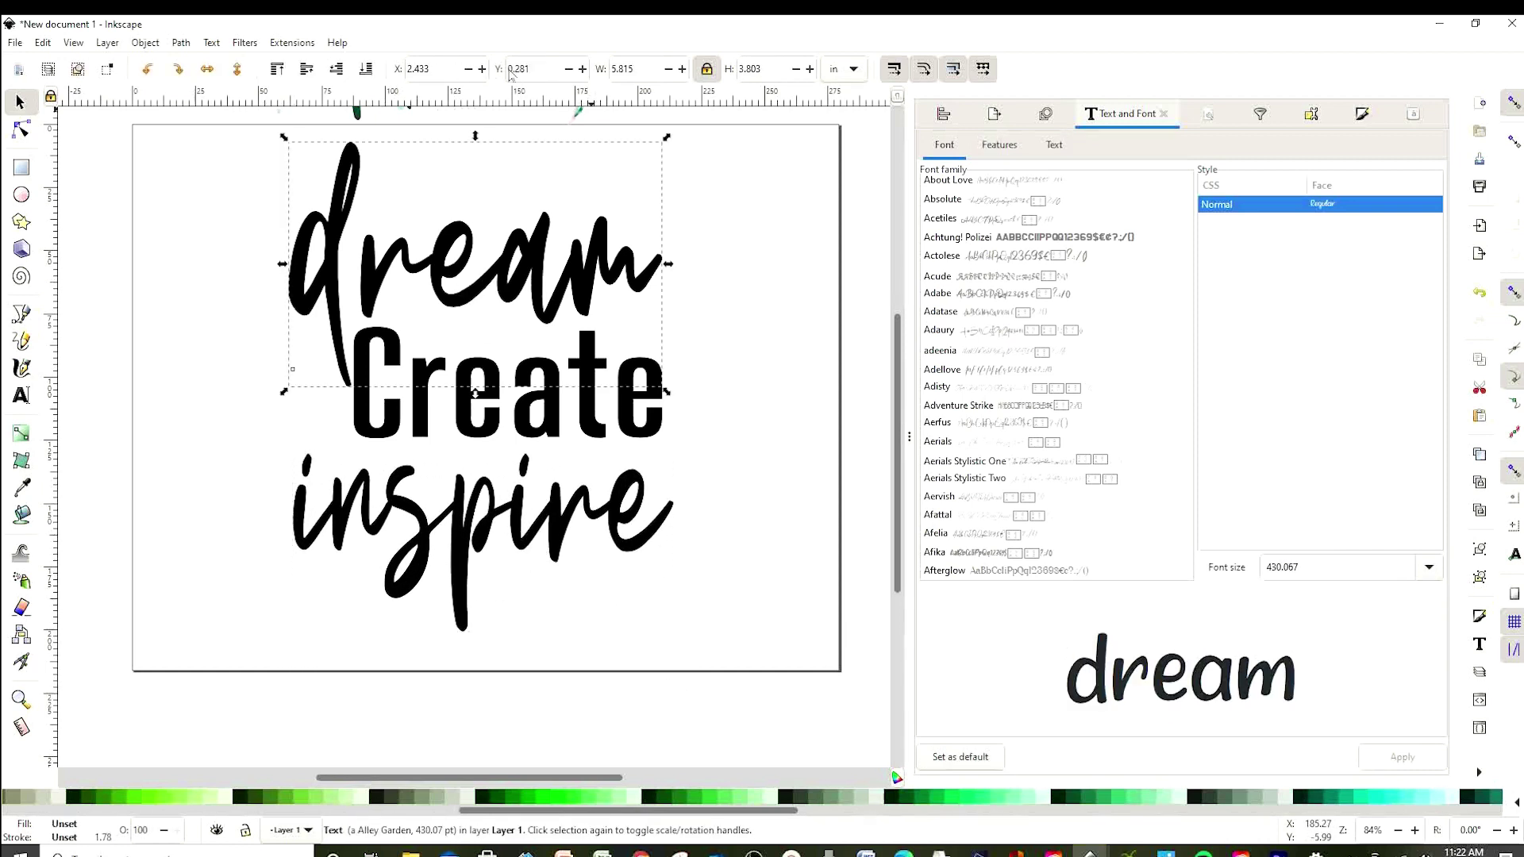
click(845, 73)
click(833, 73)
triple_click(635, 69)
text(6.68)
key(Return)
click(758, 316)
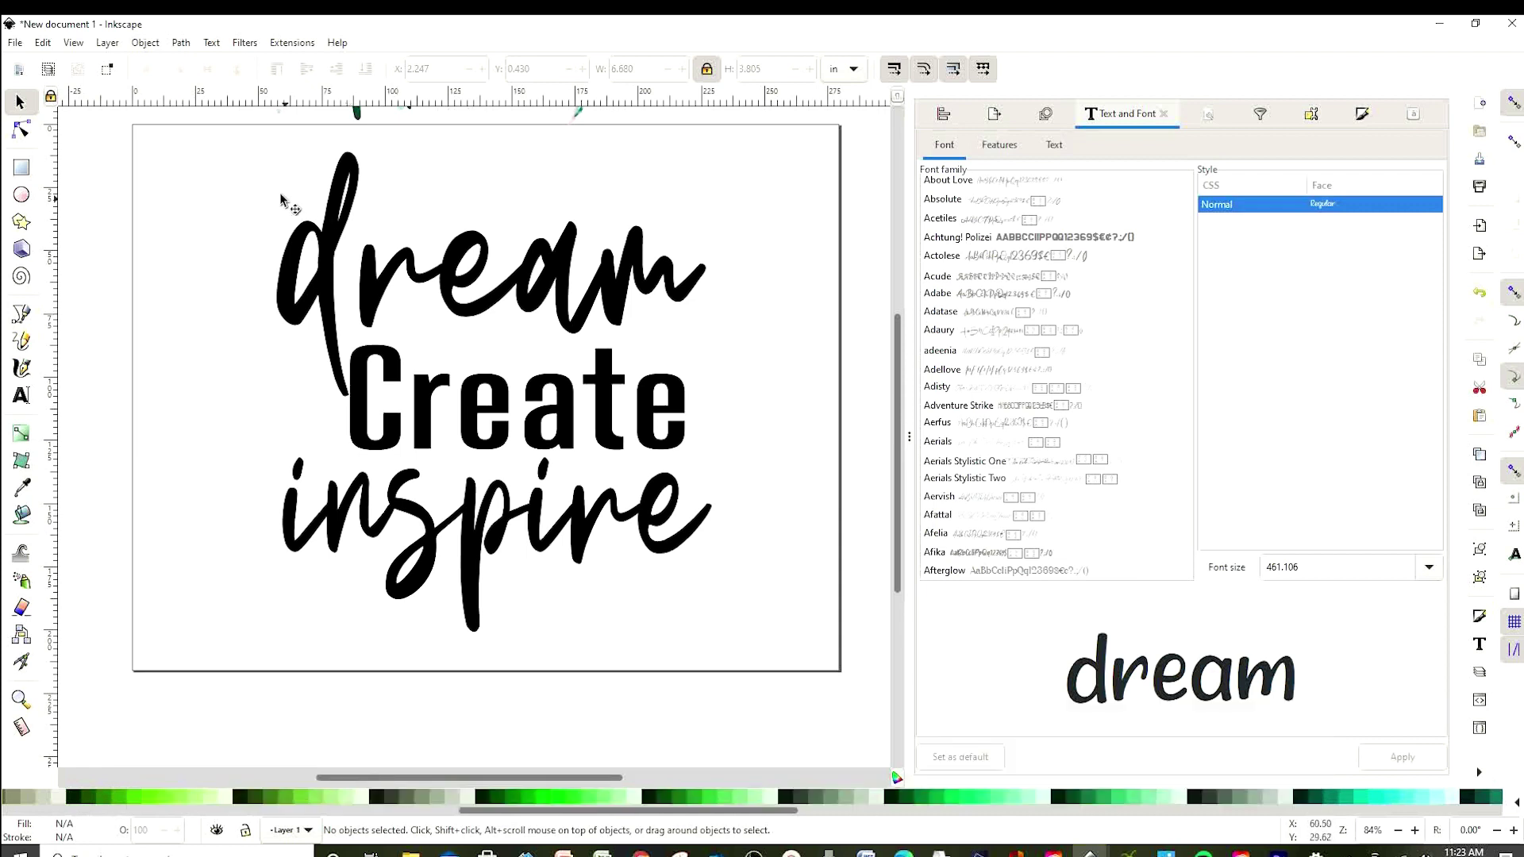
drag(206, 154, 760, 649)
click(807, 519)
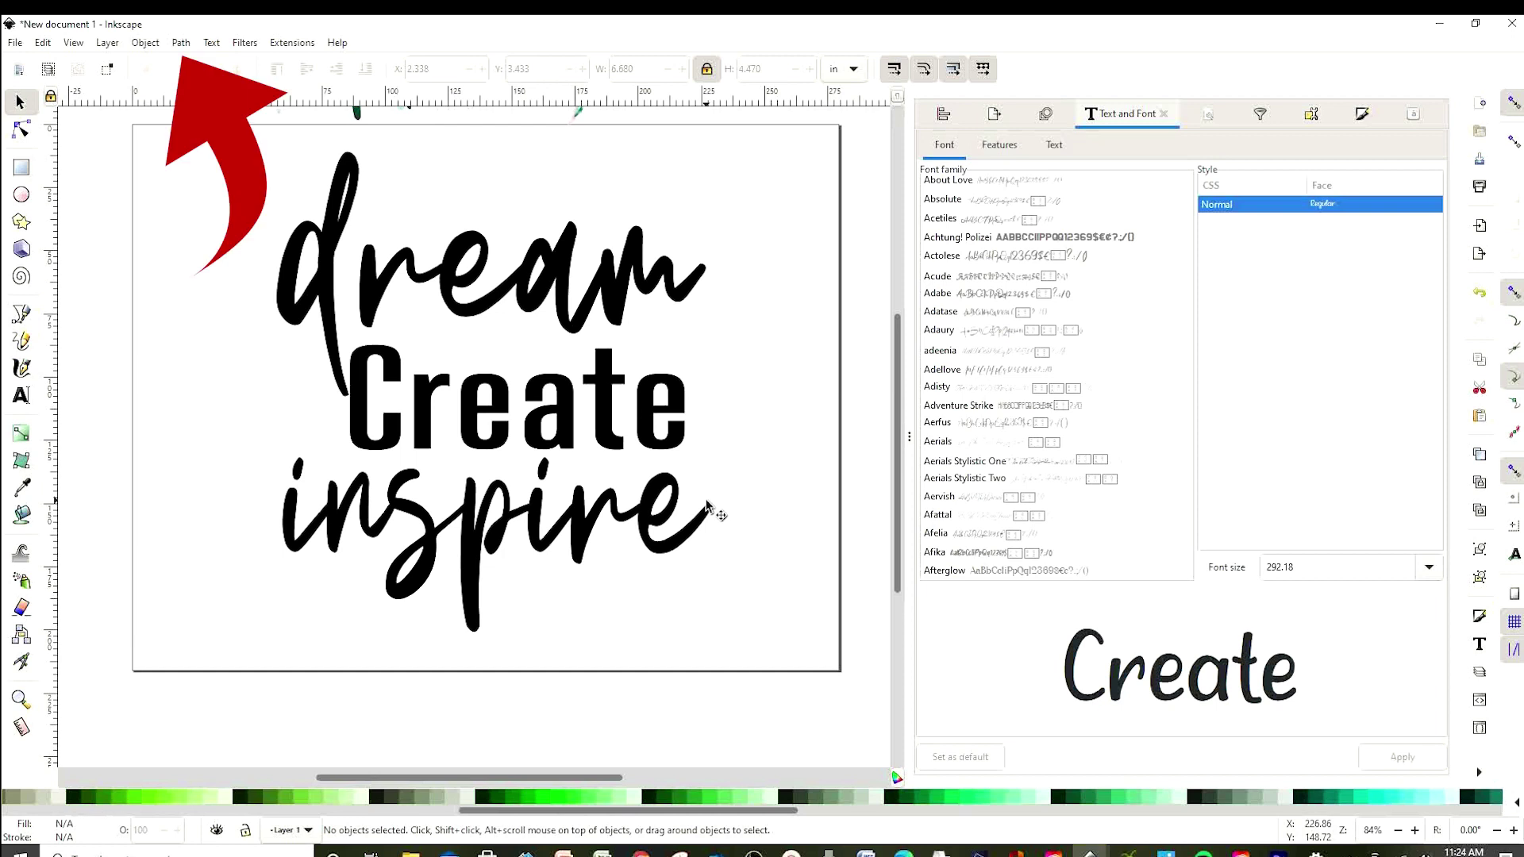
Convert 'dream' to paths with Object to Path and ungroup it into five letters
click(542, 291)
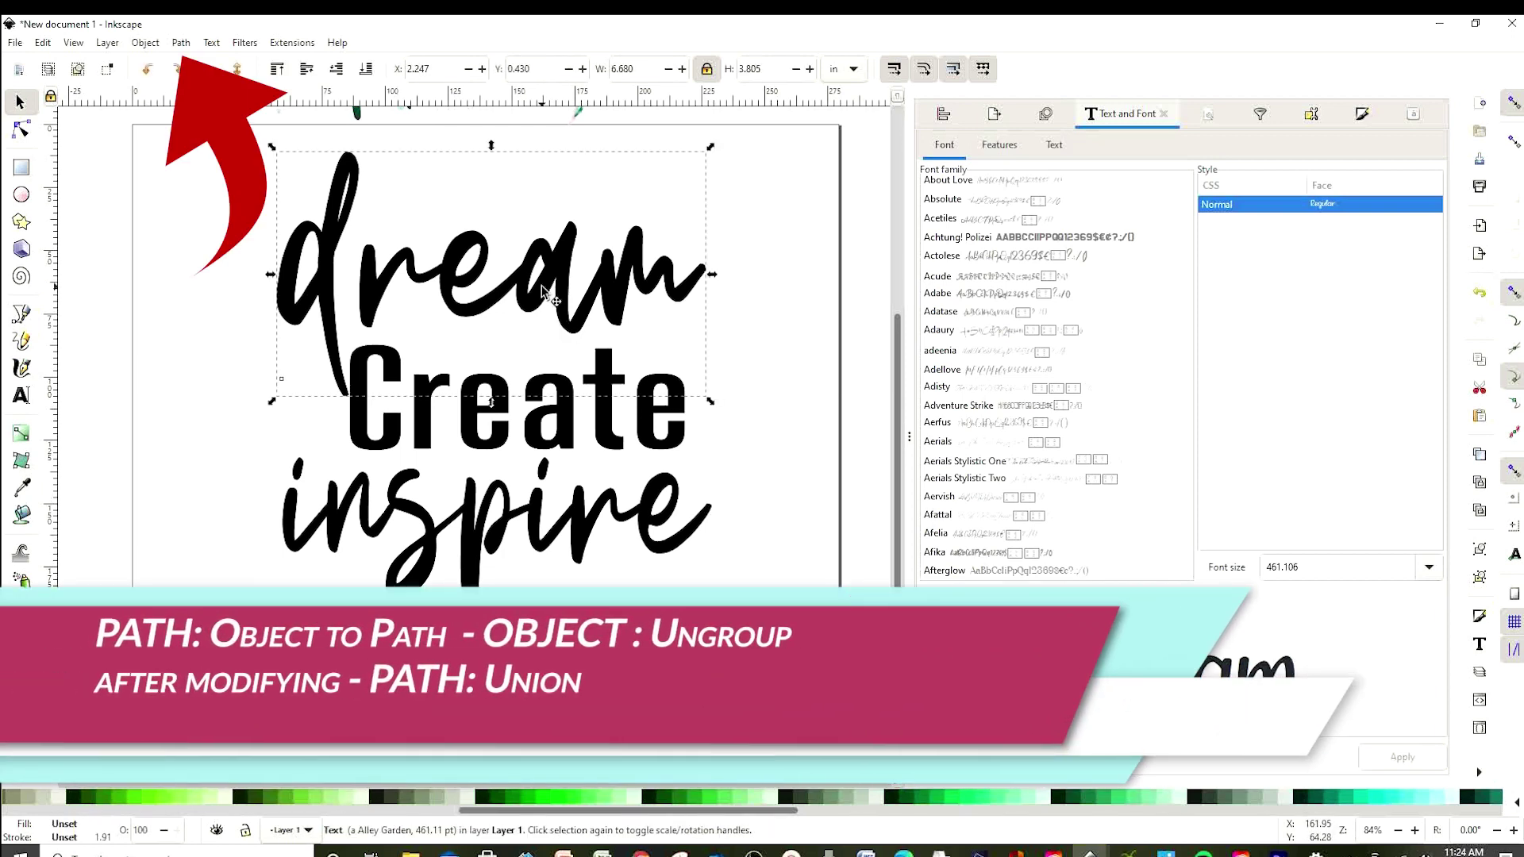
click(182, 44)
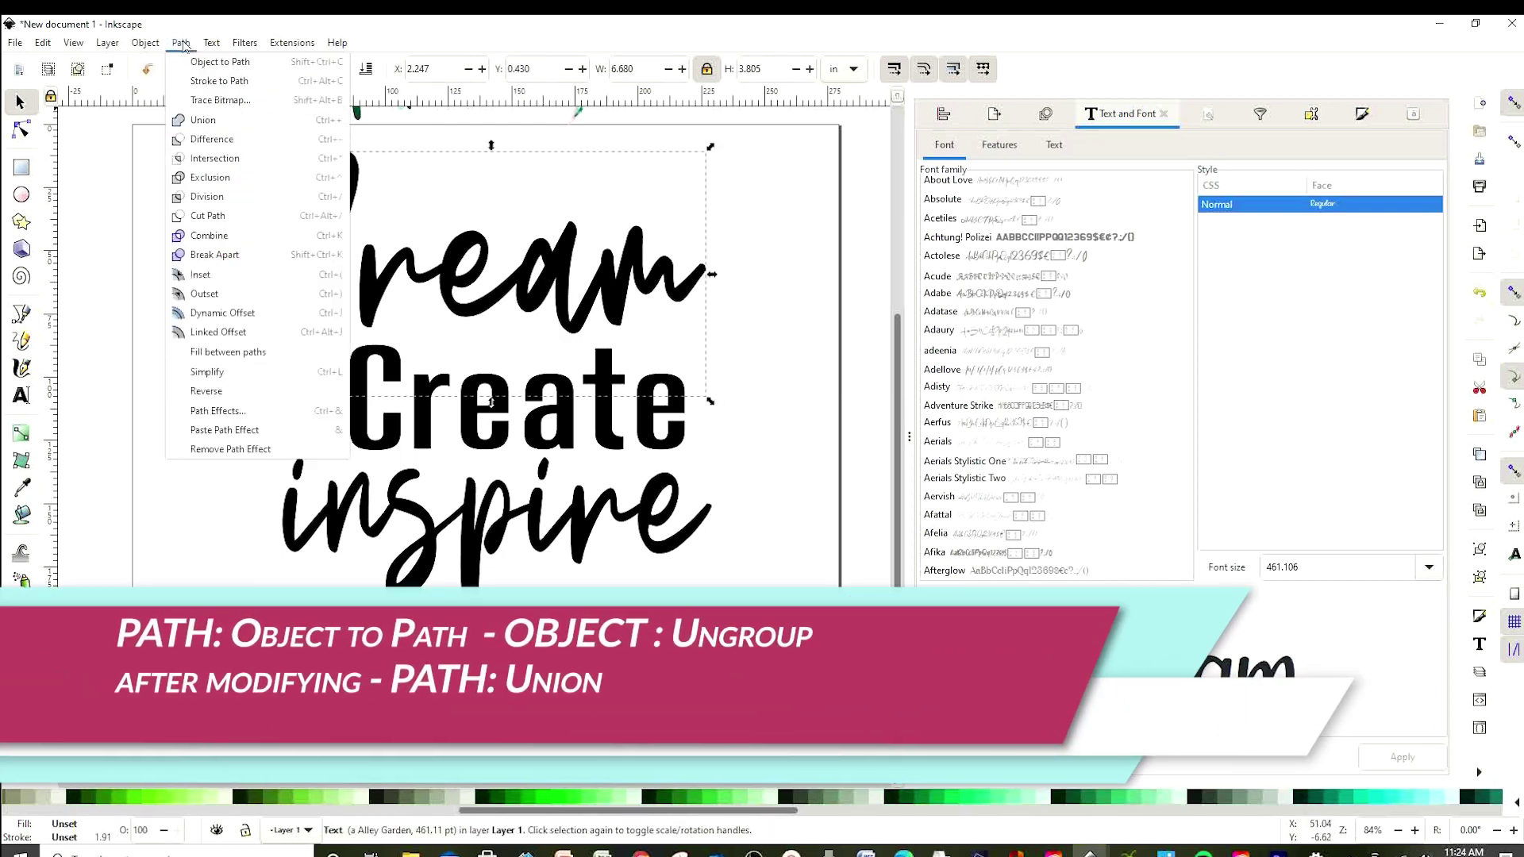
click(235, 64)
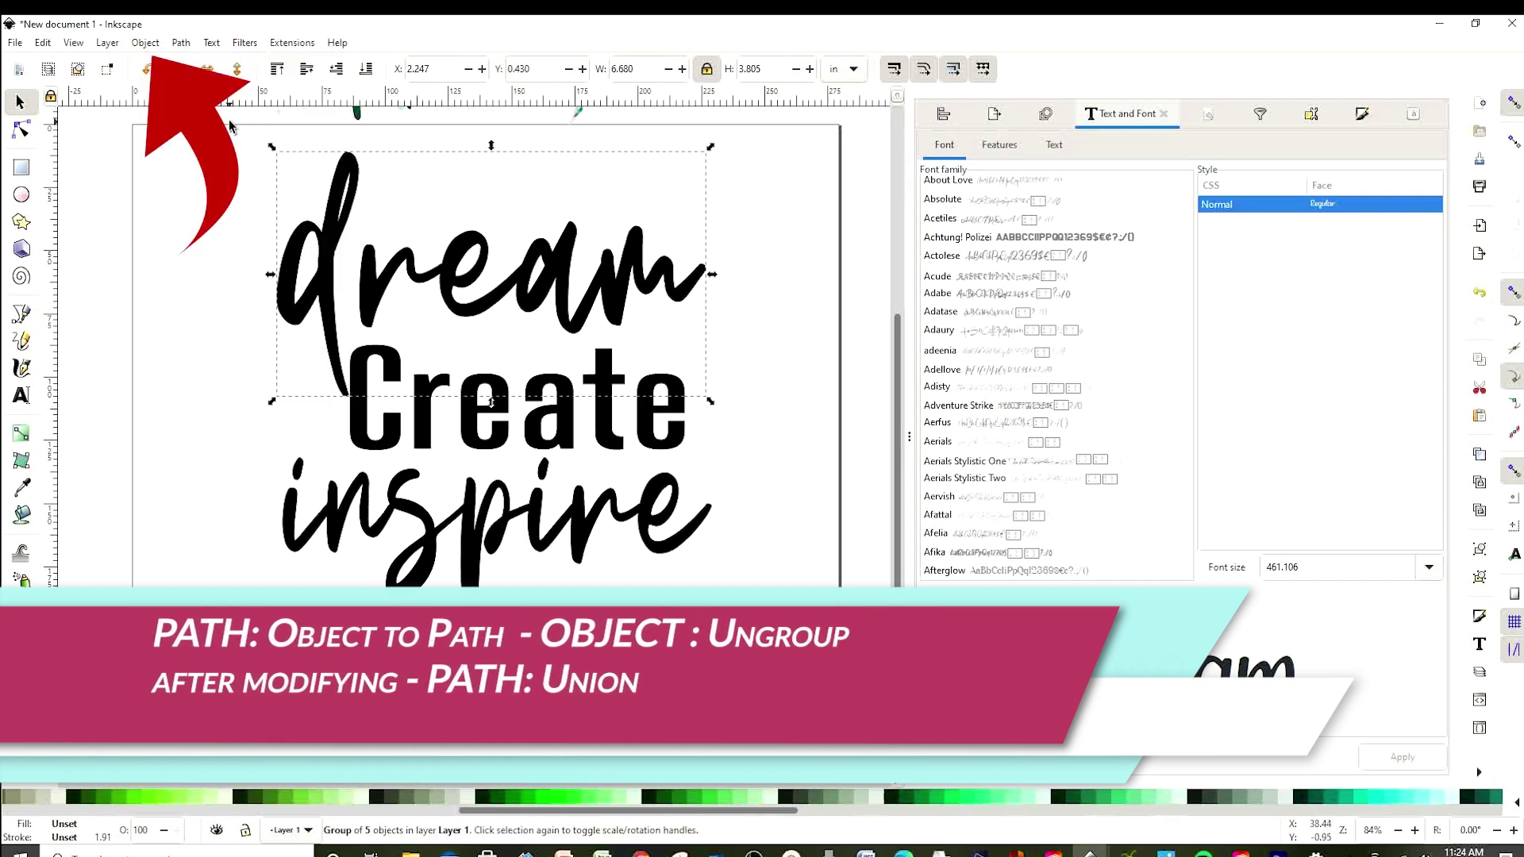
click(145, 44)
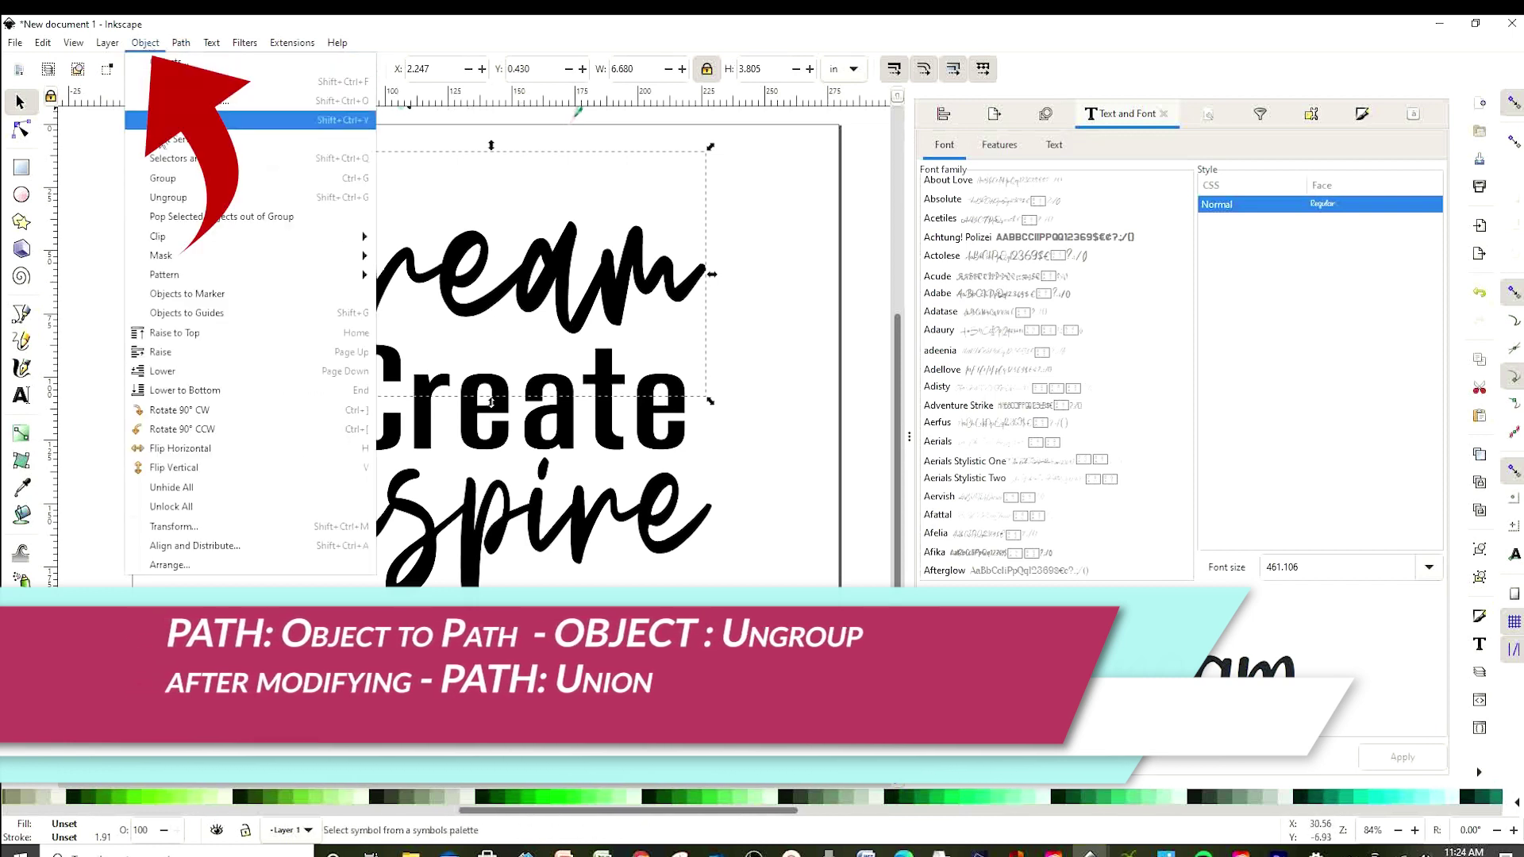
click(172, 203)
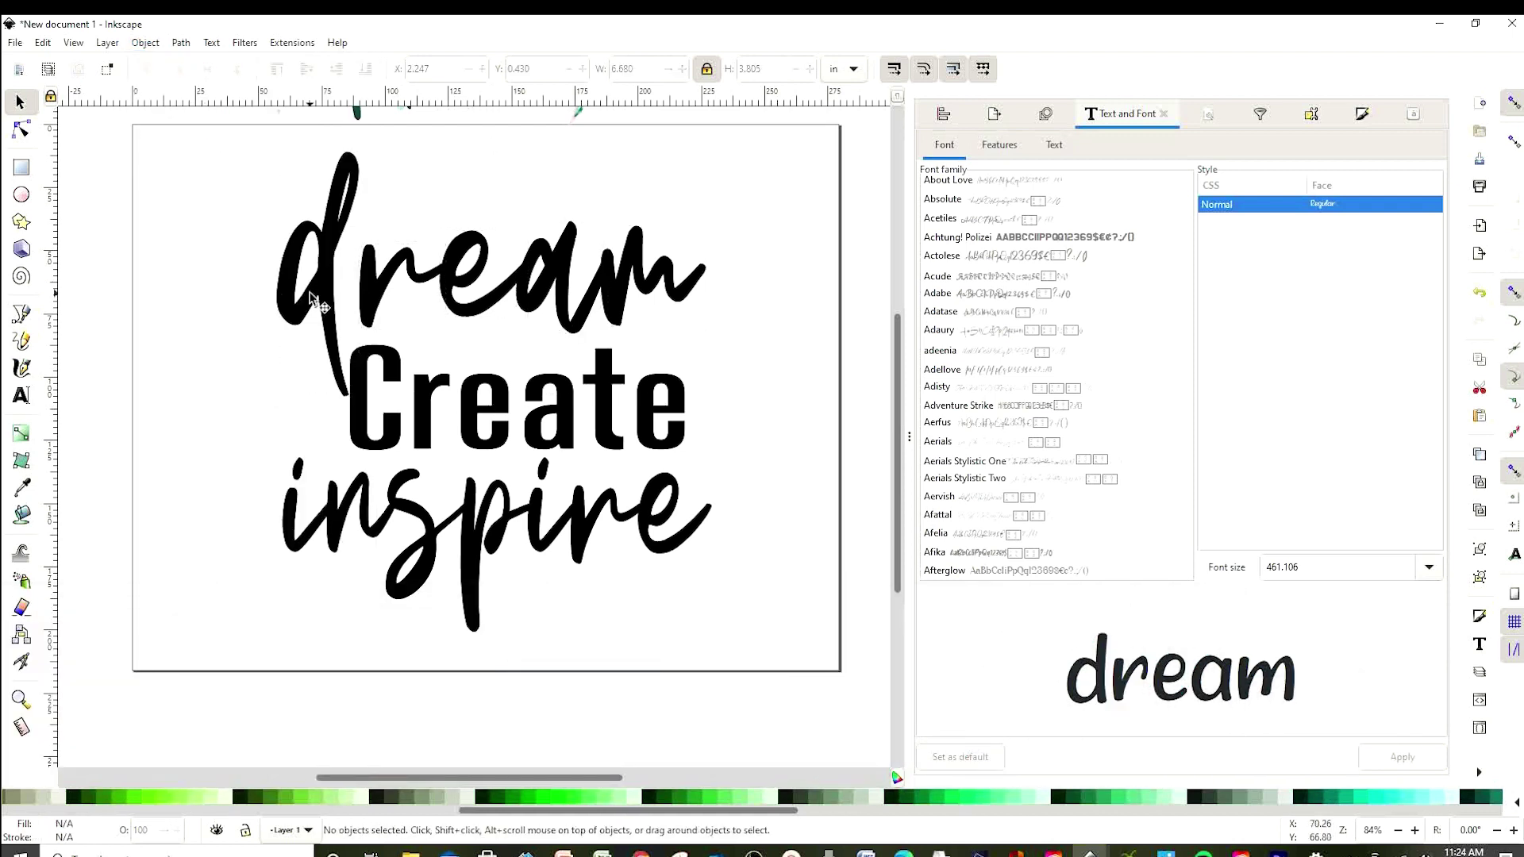
Enlarge the d letter and nudge it up and left
click(311, 295)
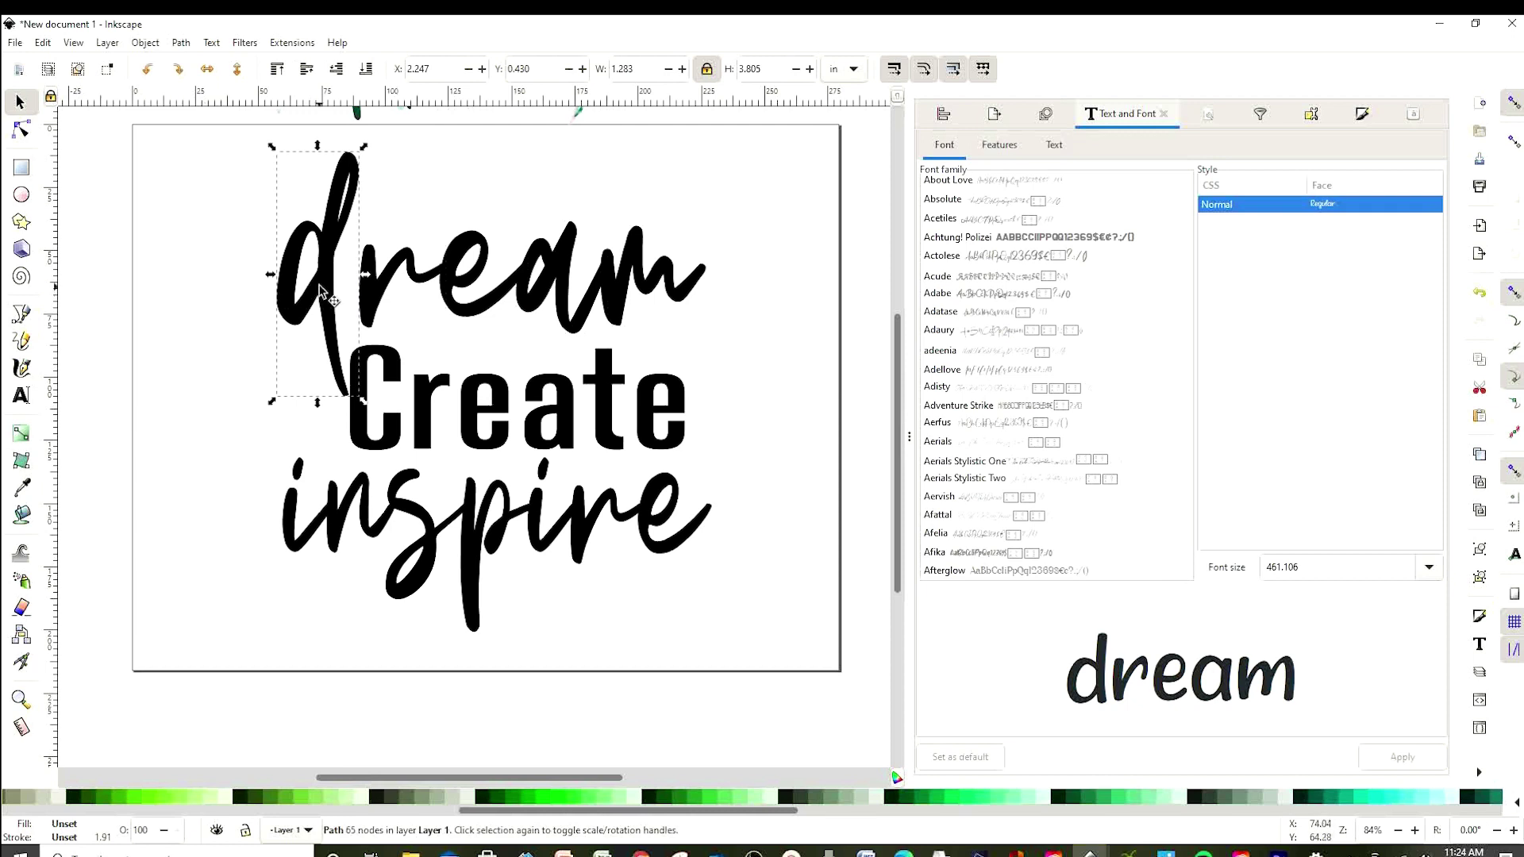
click(327, 296)
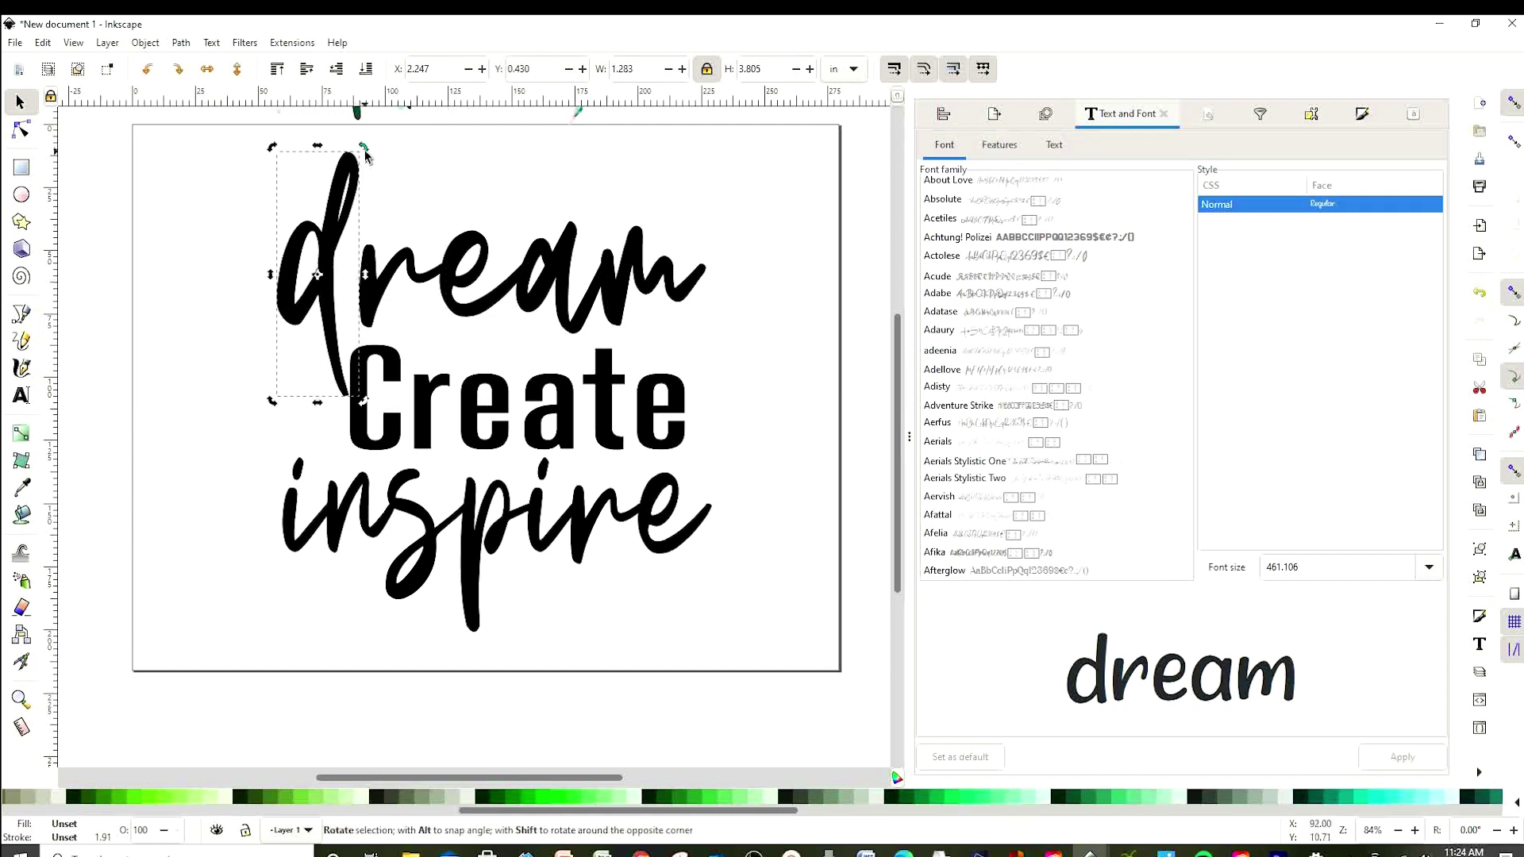
drag(365, 154, 354, 101)
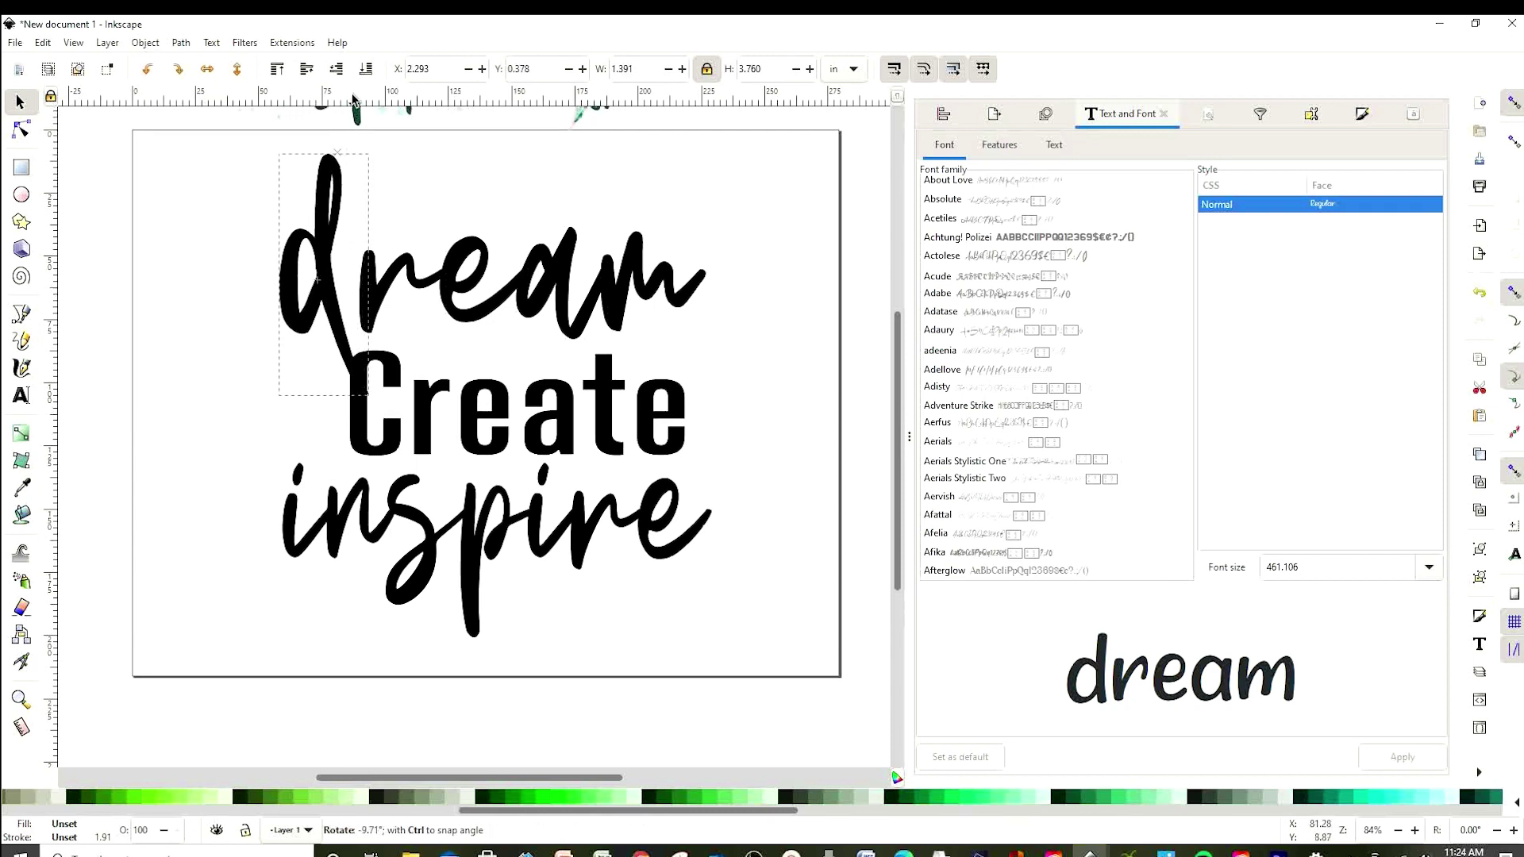
key(Escape)
click(313, 238)
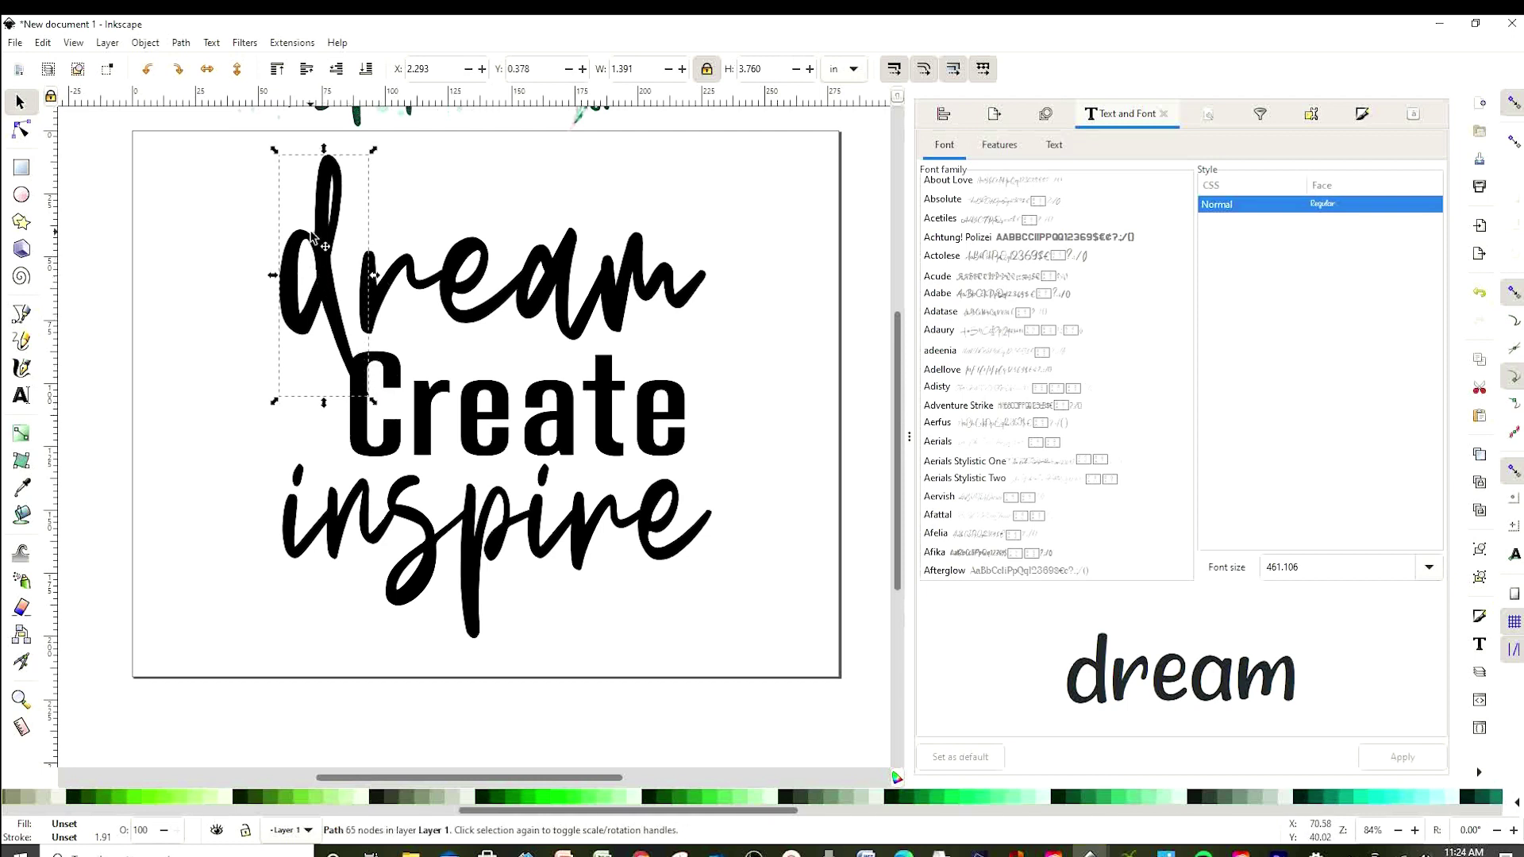
drag(385, 417, 392, 438)
drag(326, 317, 322, 307)
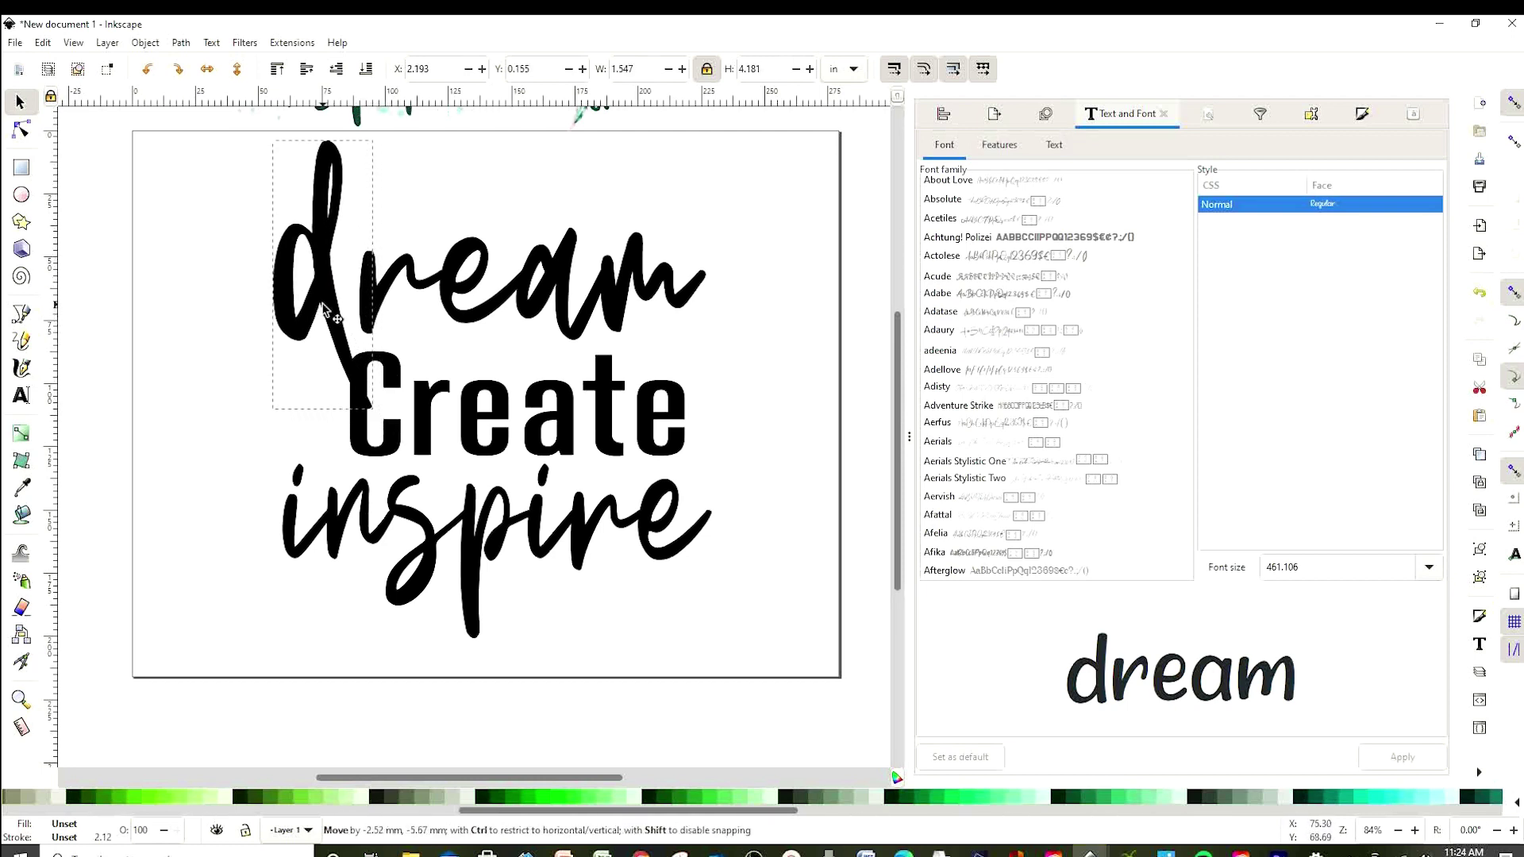
Tilt the r, shift the e up, and move, enlarge and narrow the a
click(393, 286)
click(393, 286)
drag(430, 223, 439, 208)
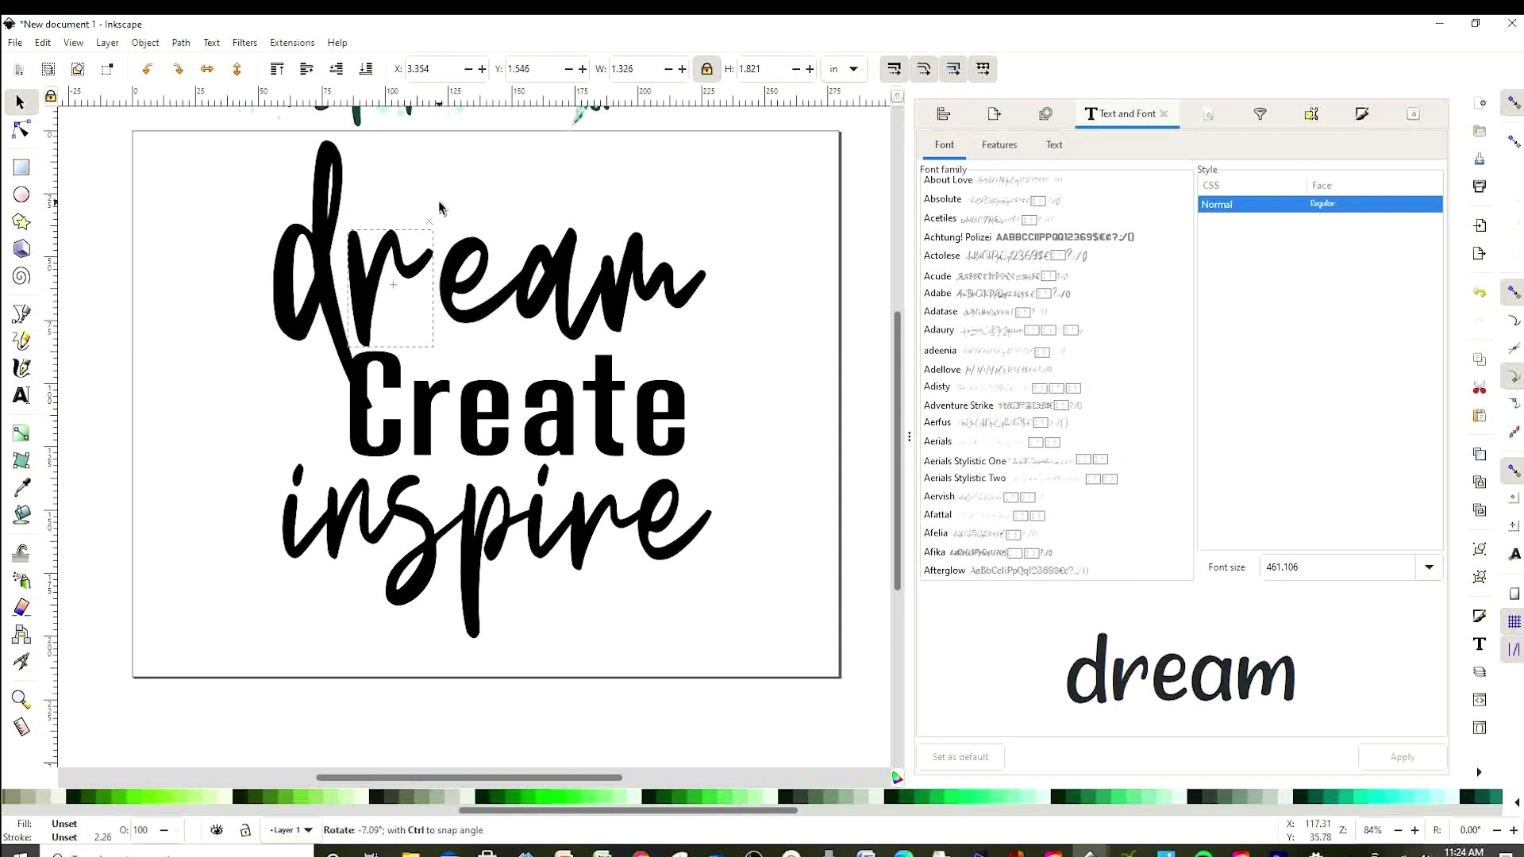
drag(464, 322, 460, 254)
click(556, 310)
drag(556, 309, 535, 264)
drag(594, 304, 638, 369)
drag(636, 265, 597, 262)
Move the m to overlap the a and tilt it, then select all five letters
click(681, 291)
drag(692, 289, 789, 398)
click(718, 316)
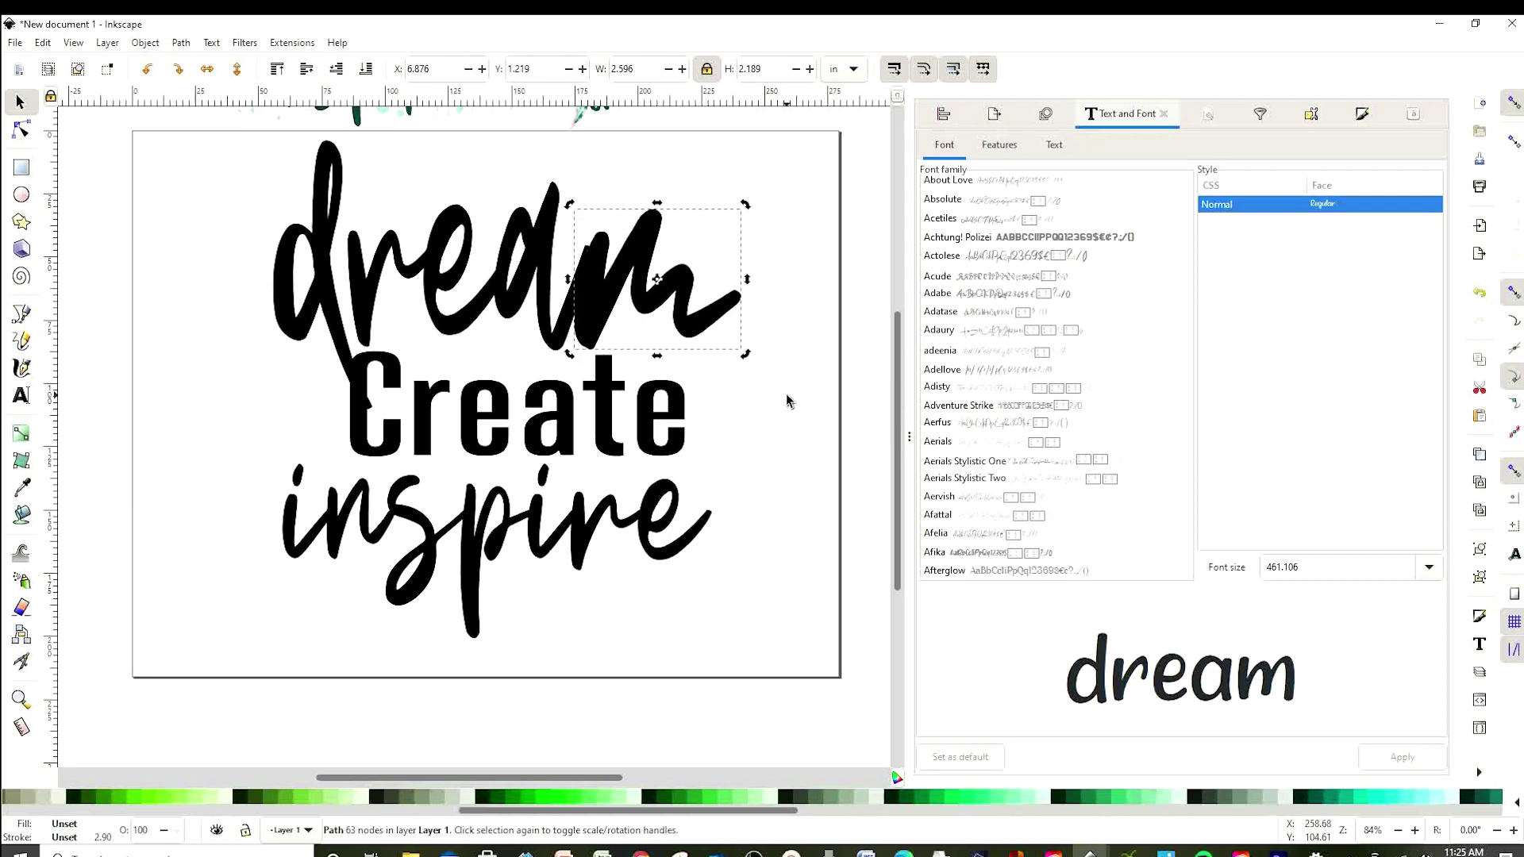
click(782, 397)
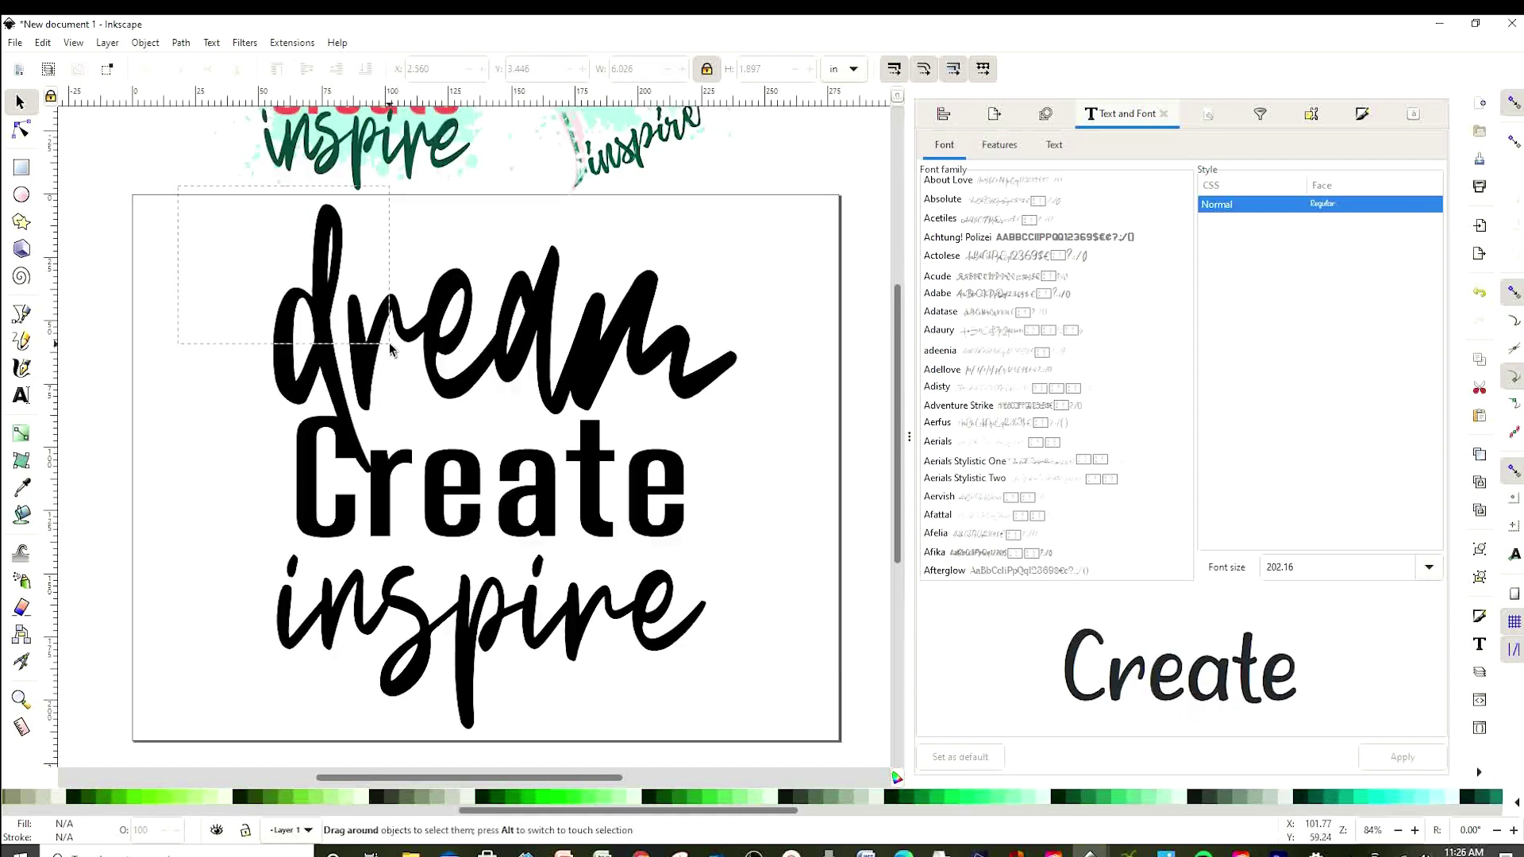
drag(152, 196, 789, 512)
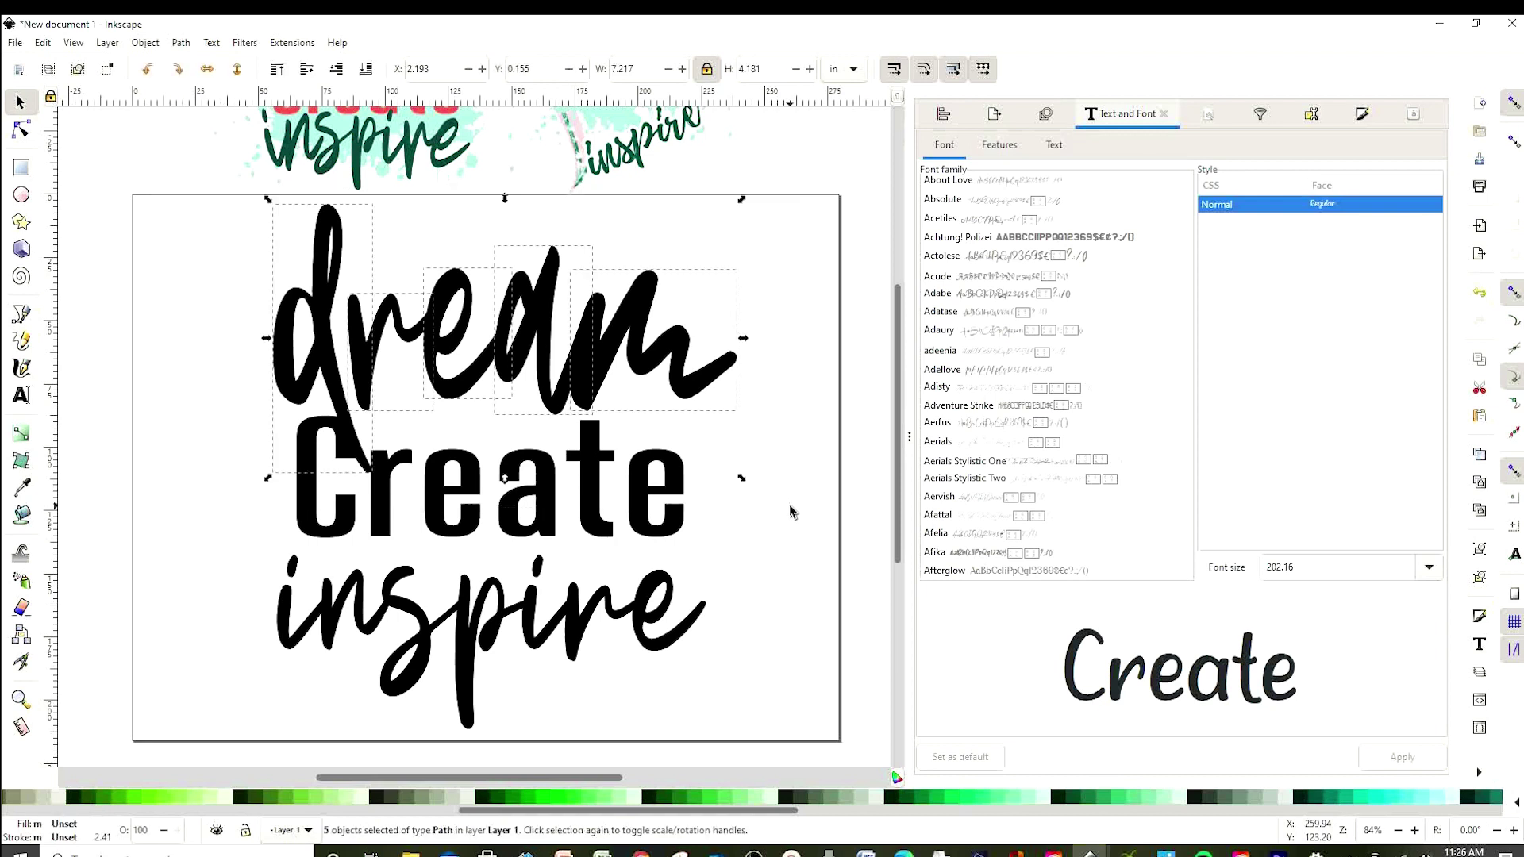
Union the dream letters into one path and reposition it
click(181, 43)
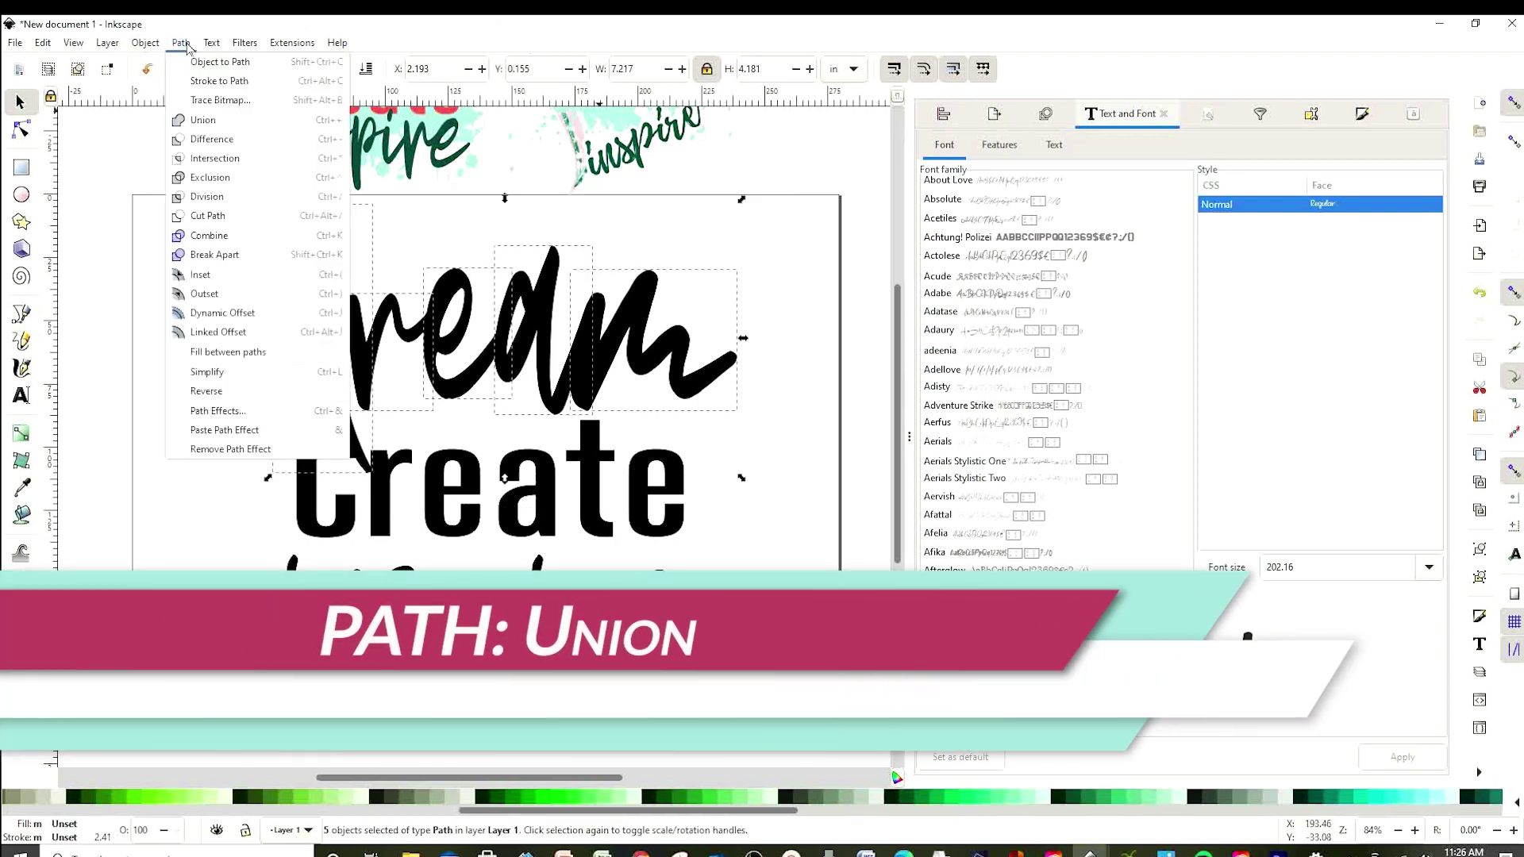
click(203, 121)
mouse_move(573, 383)
mouse_down()
mouse_move(446, 379)
mouse_move(534, 477)
mouse_move(588, 373)
mouse_move(570, 349)
mouse_move(564, 367)
mouse_up()
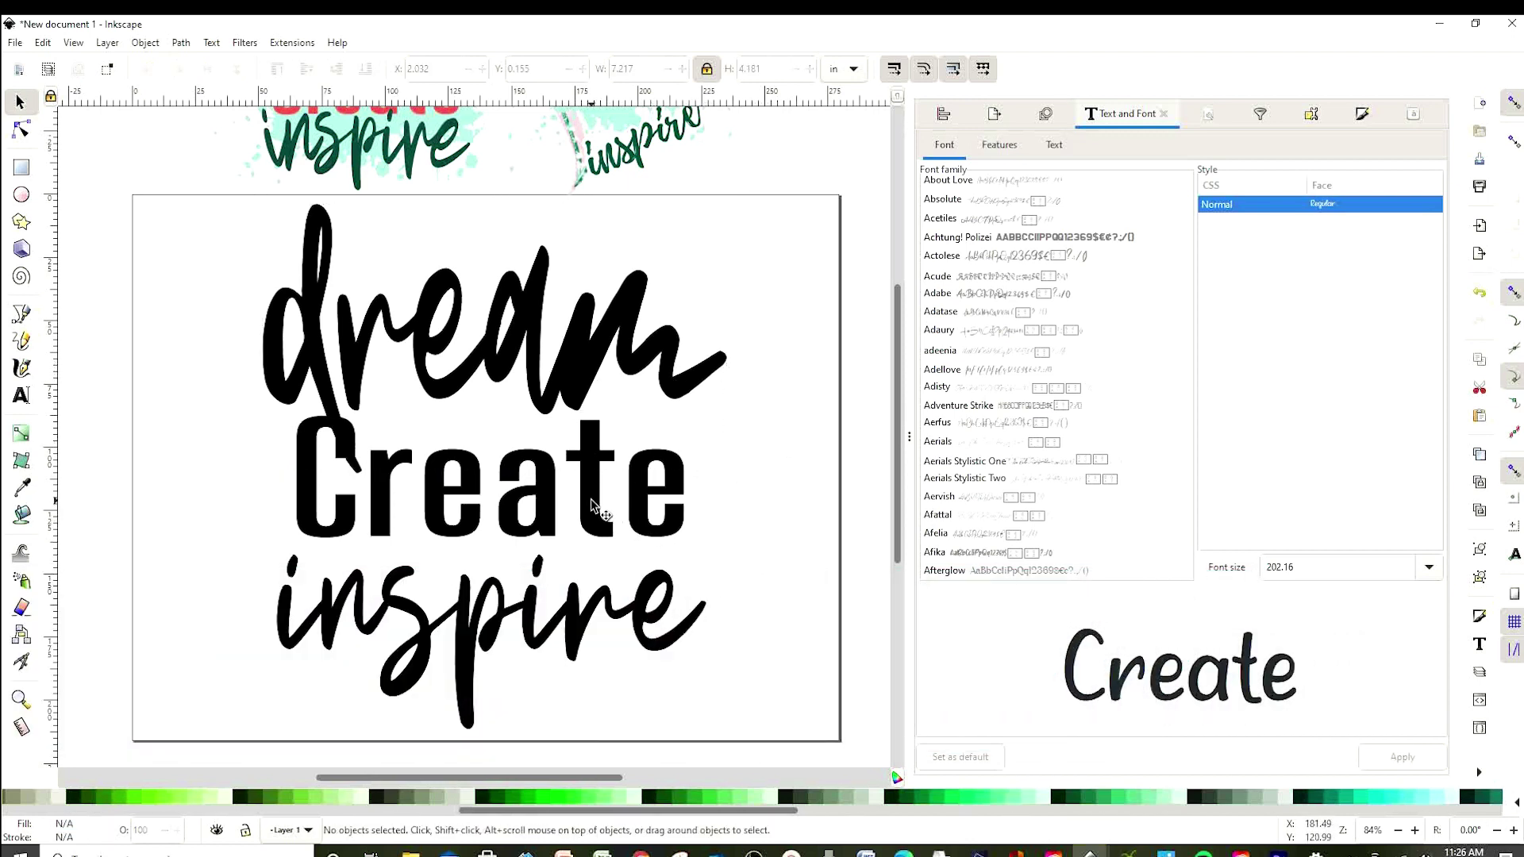
Convert Create to paths, ungroup it, and union its letters into one shape
key(Tab)
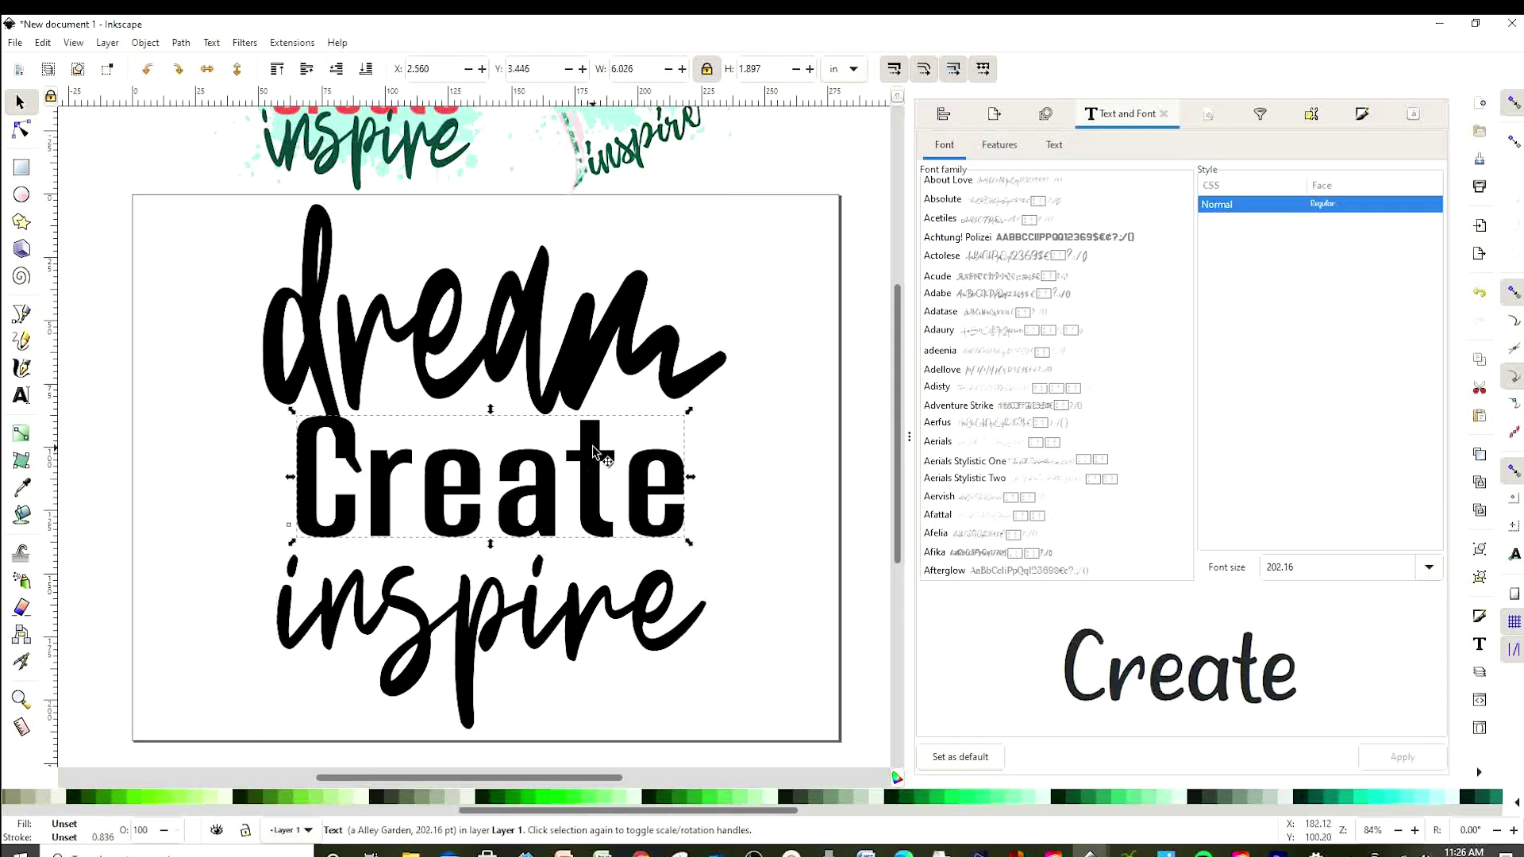
click(594, 452)
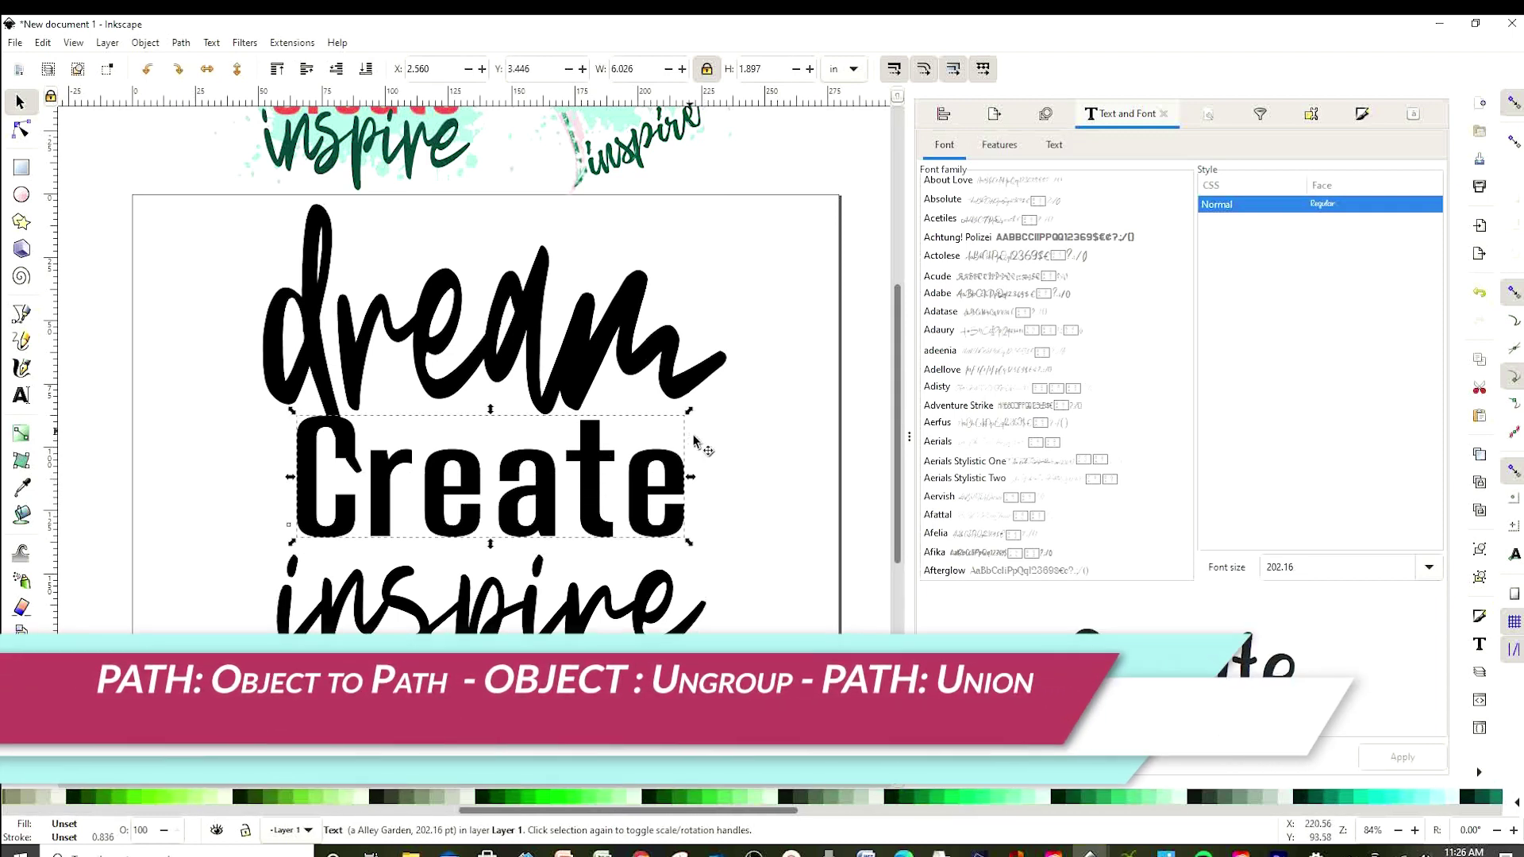
click(618, 459)
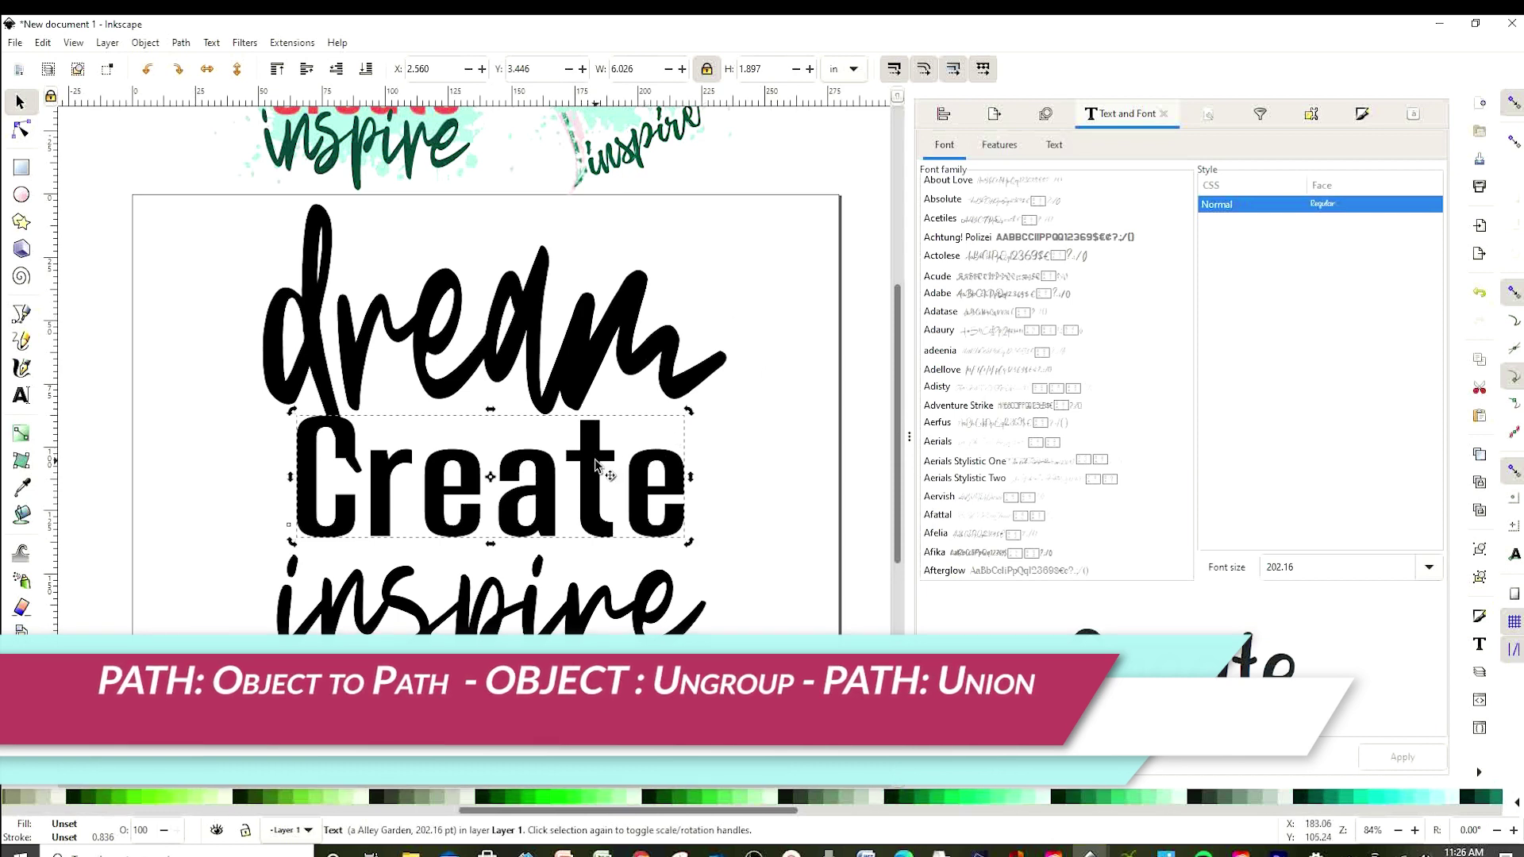
click(180, 45)
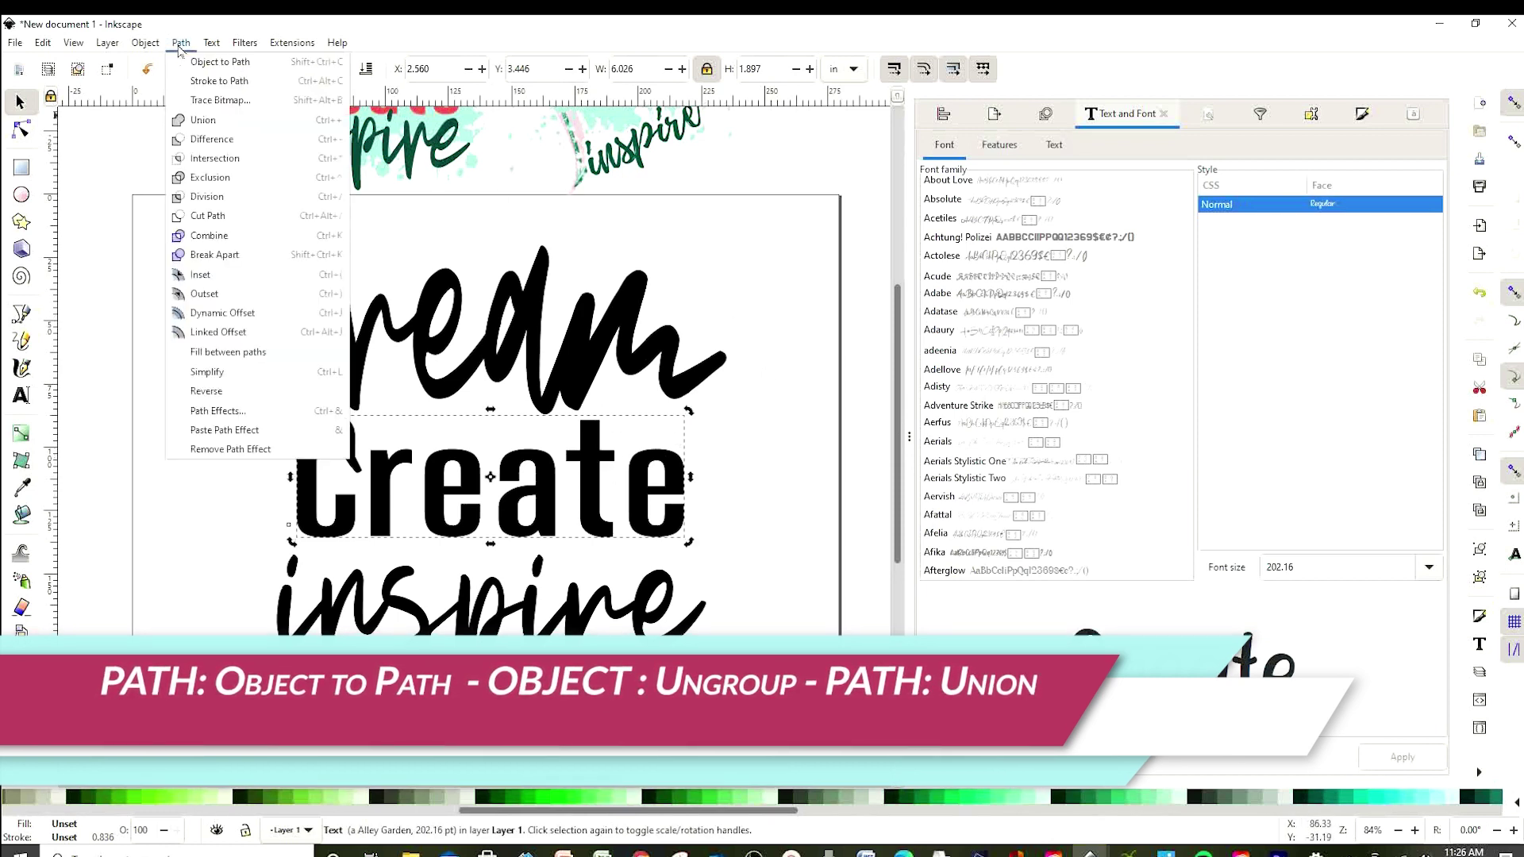
click(229, 70)
click(145, 43)
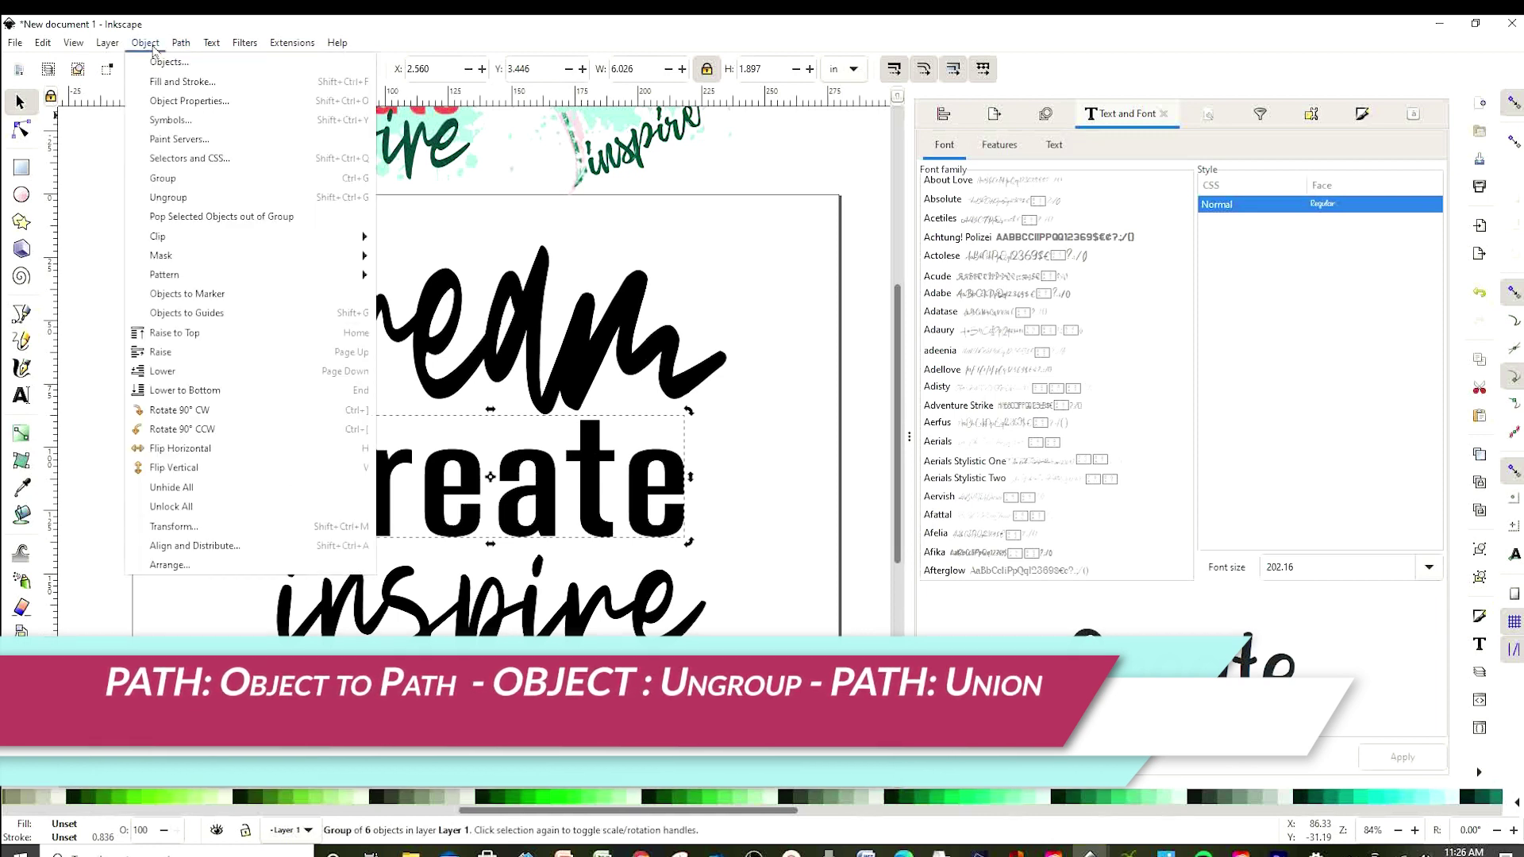
click(182, 198)
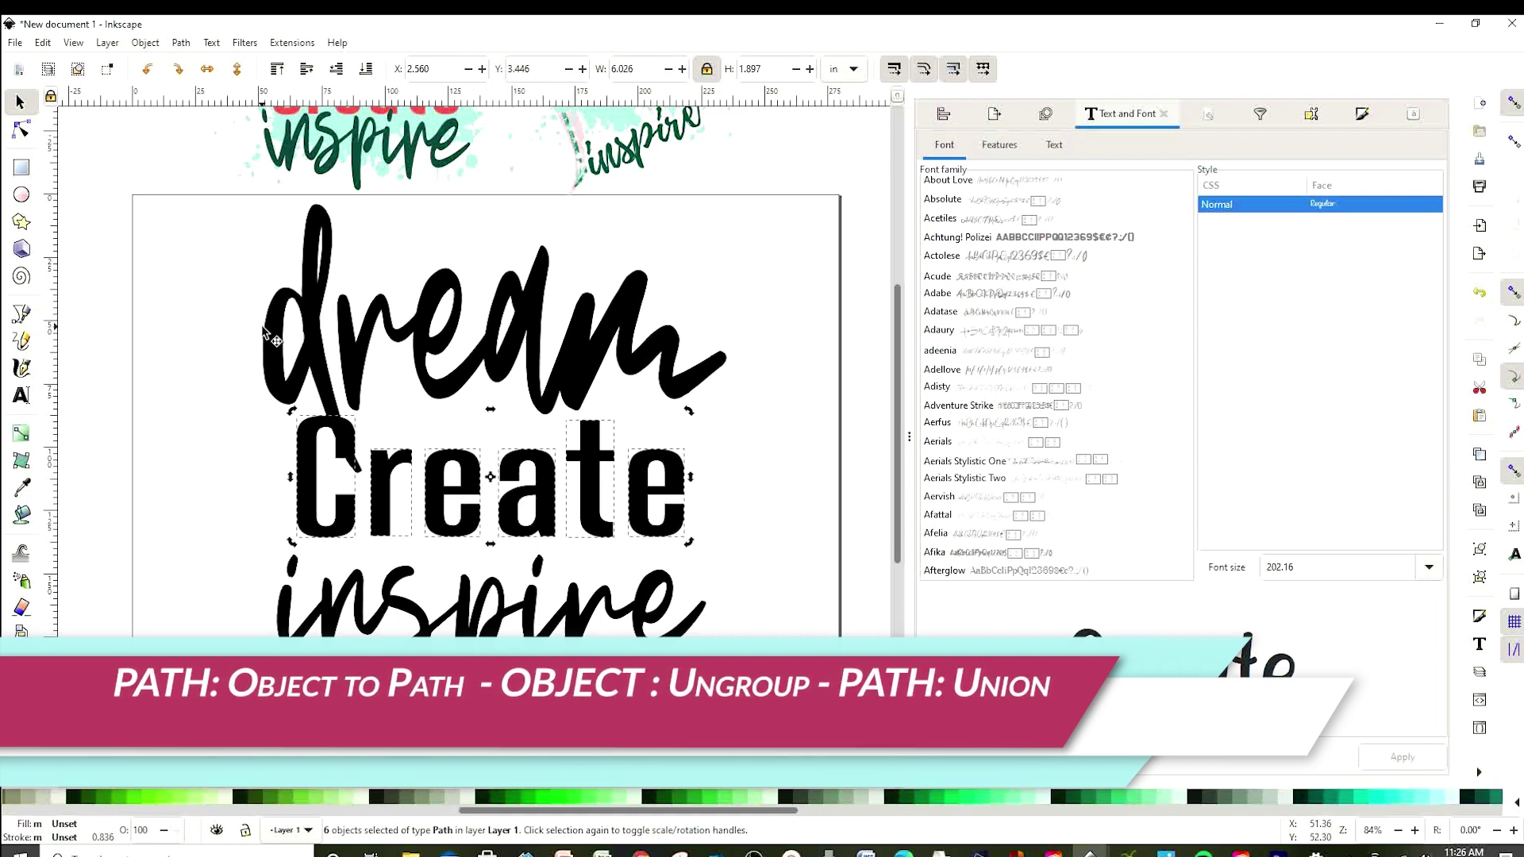
click(181, 44)
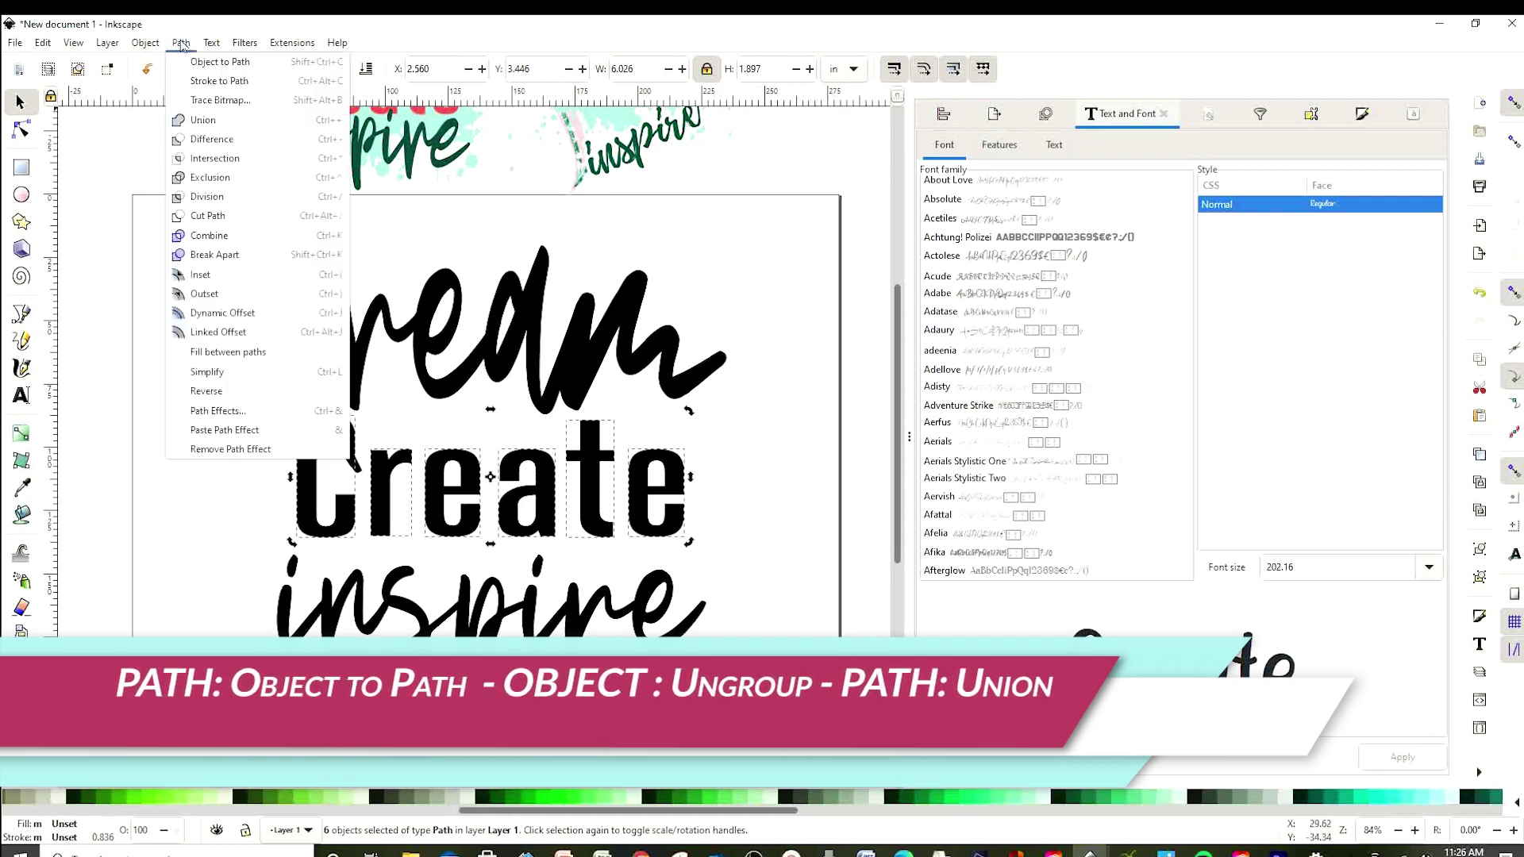
click(200, 120)
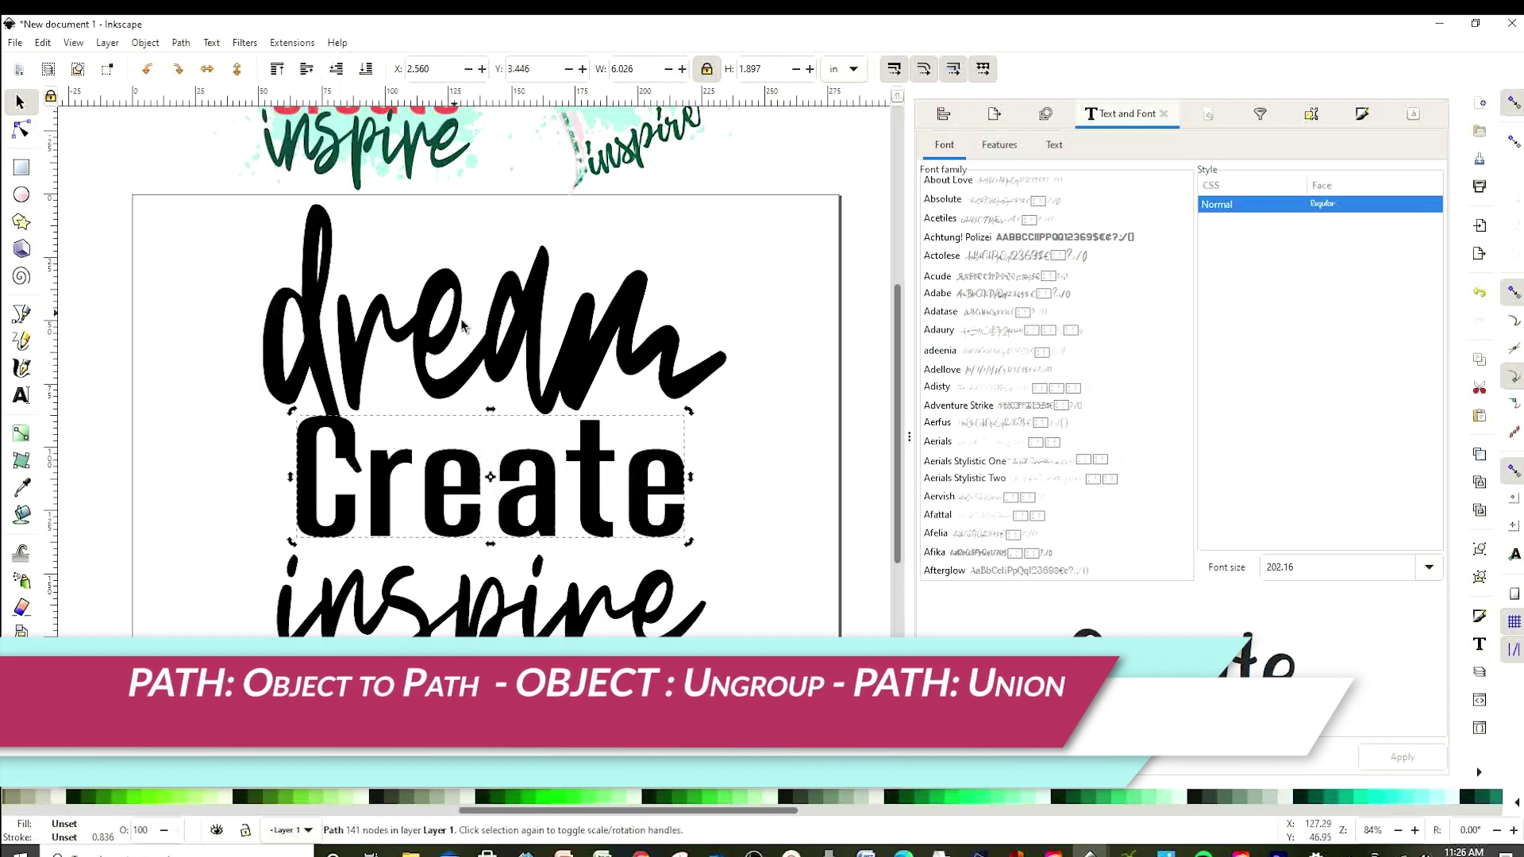
Convert inspire to paths, ungroup and union its seven letters, then select all three words
key(Tab)
click(181, 43)
click(211, 58)
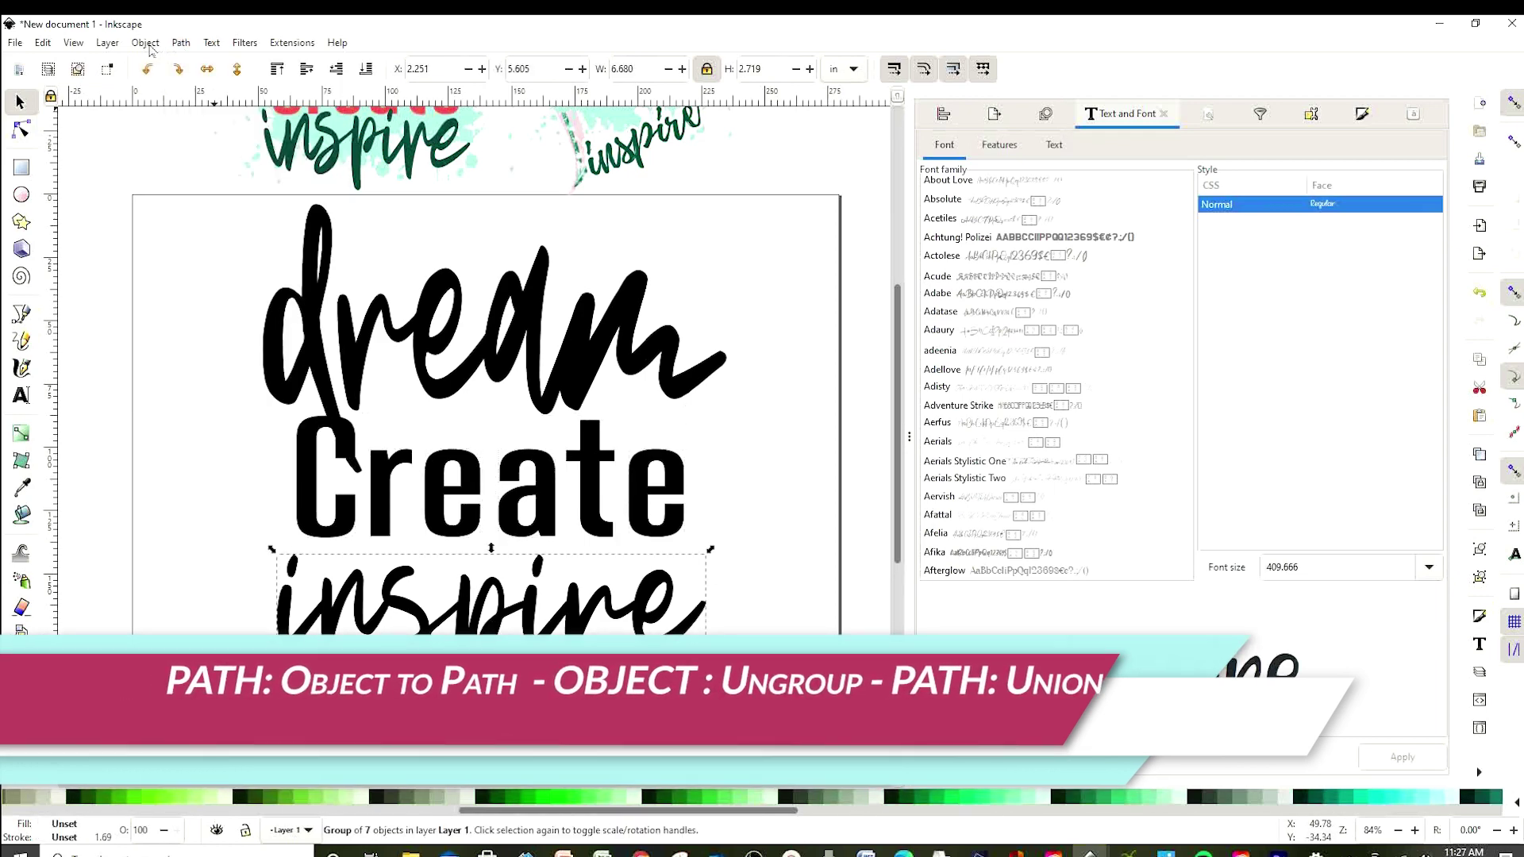
click(145, 43)
click(170, 198)
click(181, 43)
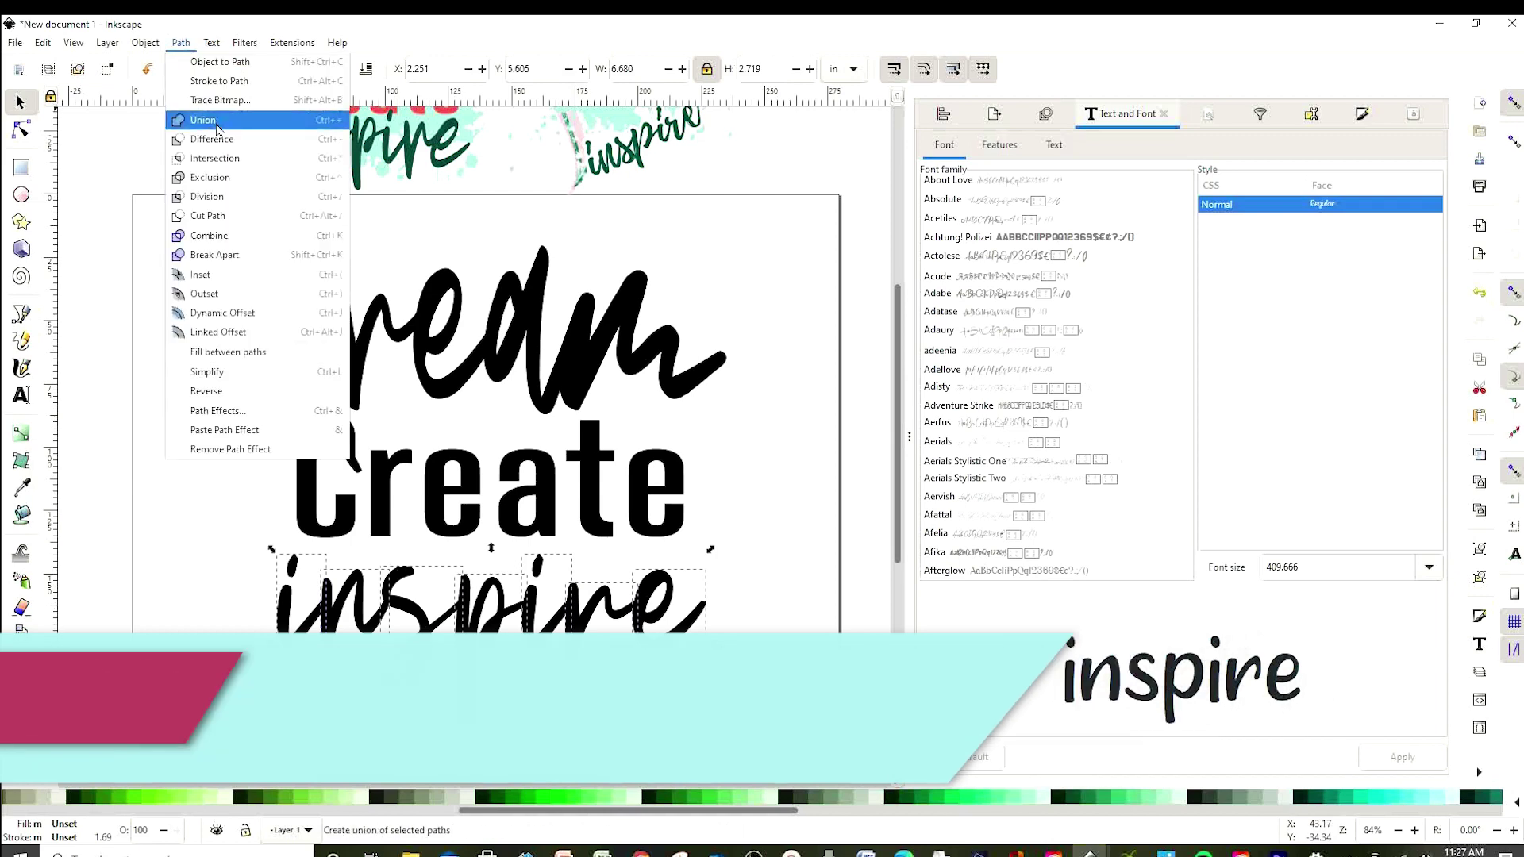
click(198, 126)
click(205, 246)
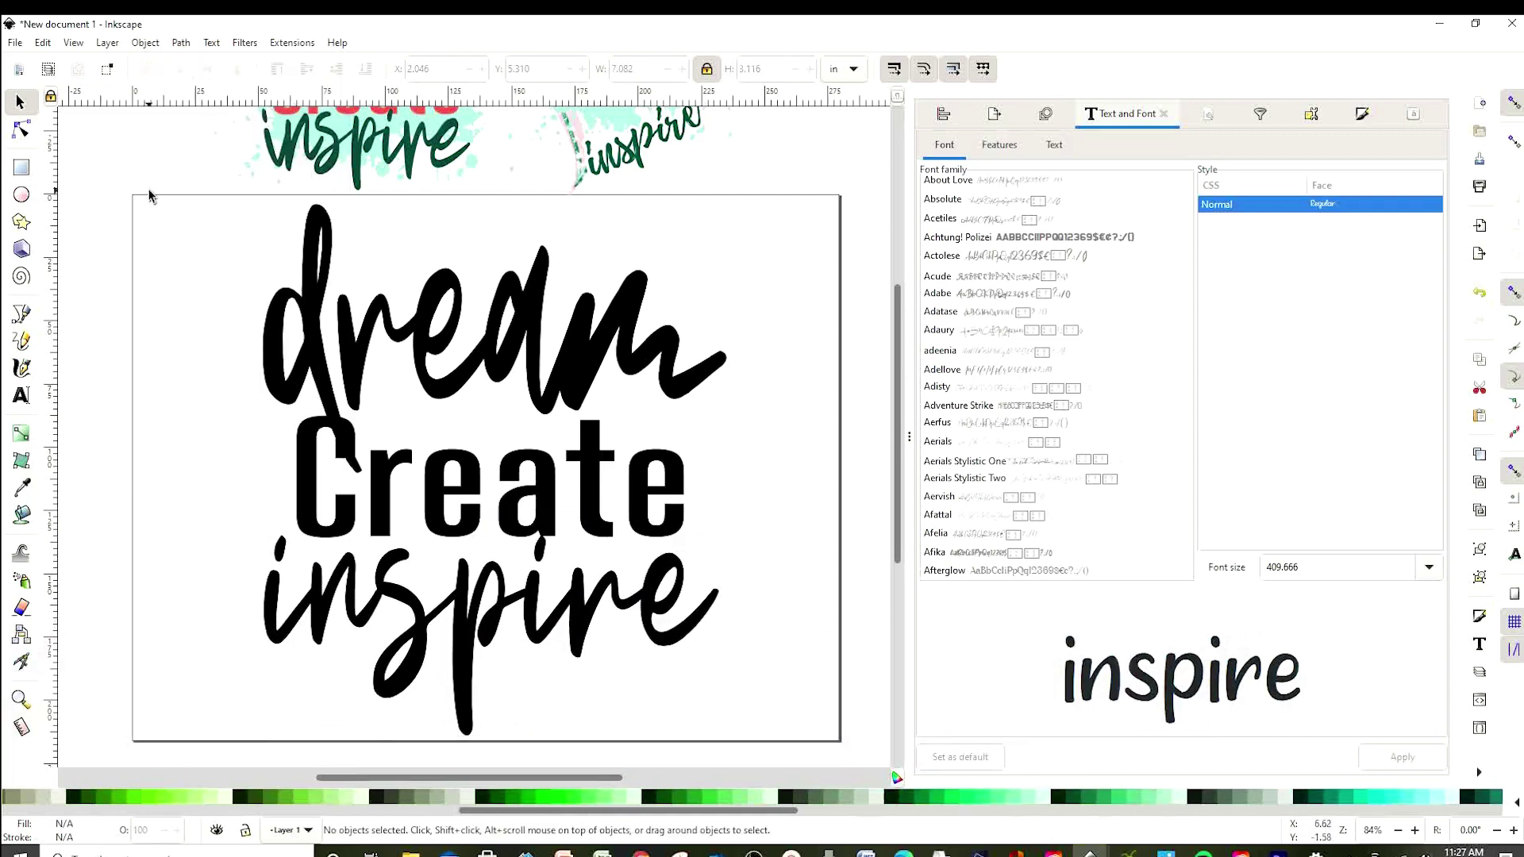
drag(148, 196, 807, 764)
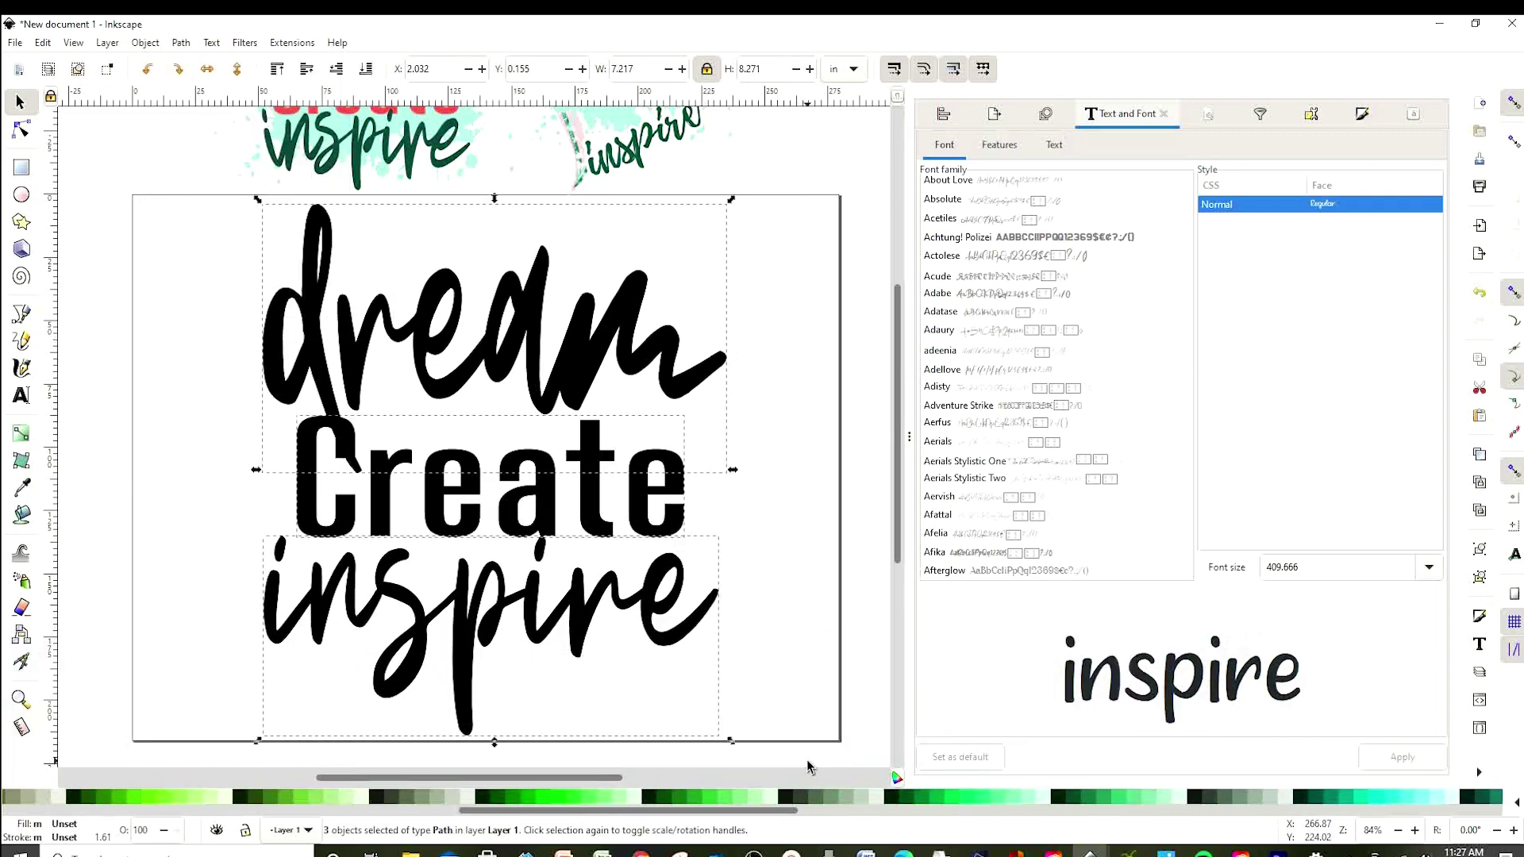
Center the three words on the vertical axis using Align and Distribute, then deselect
click(943, 115)
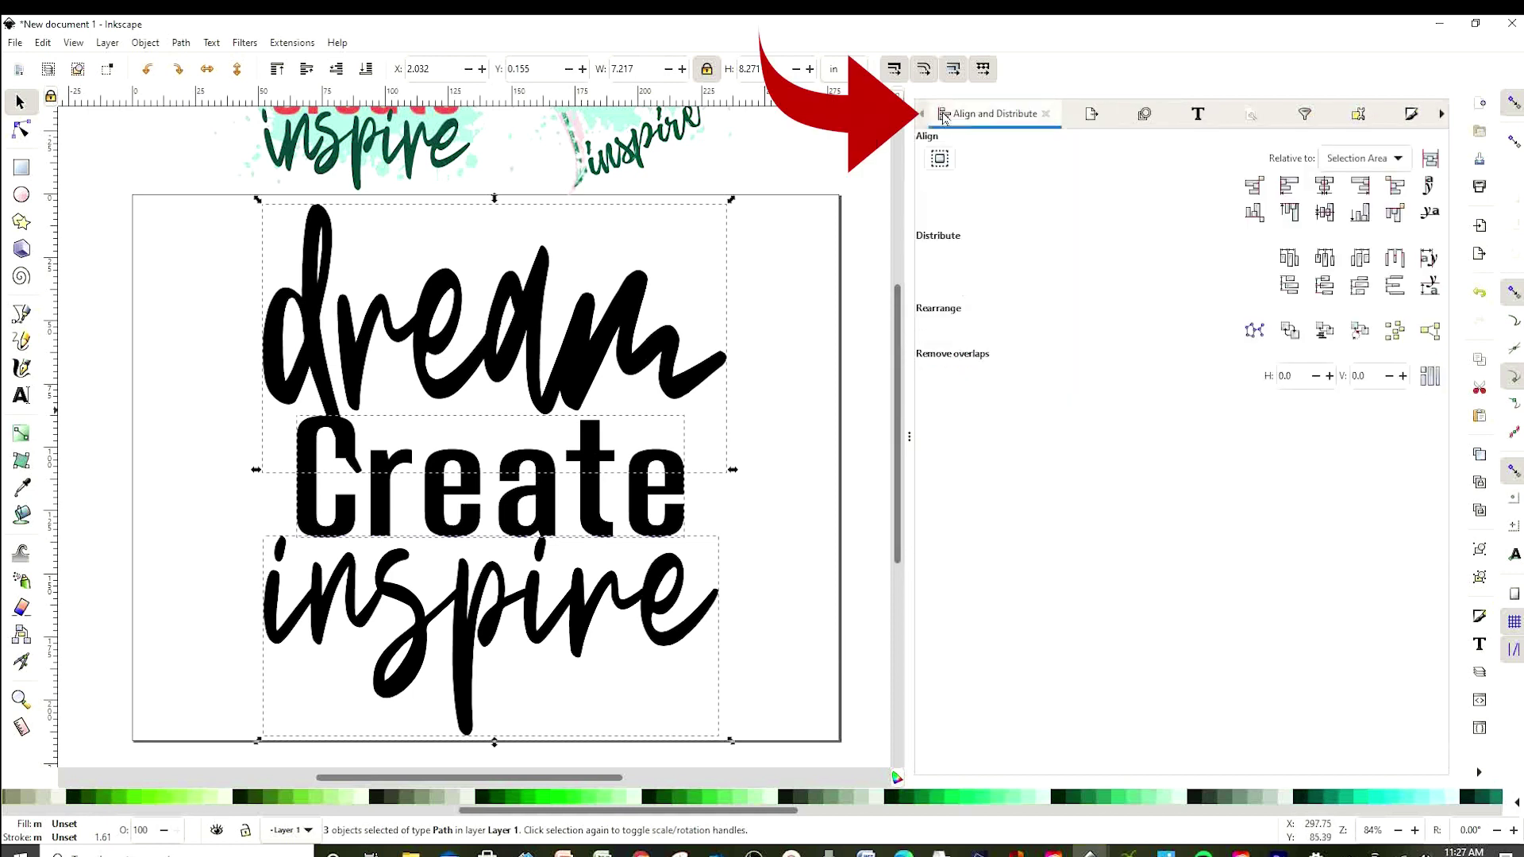
click(1324, 187)
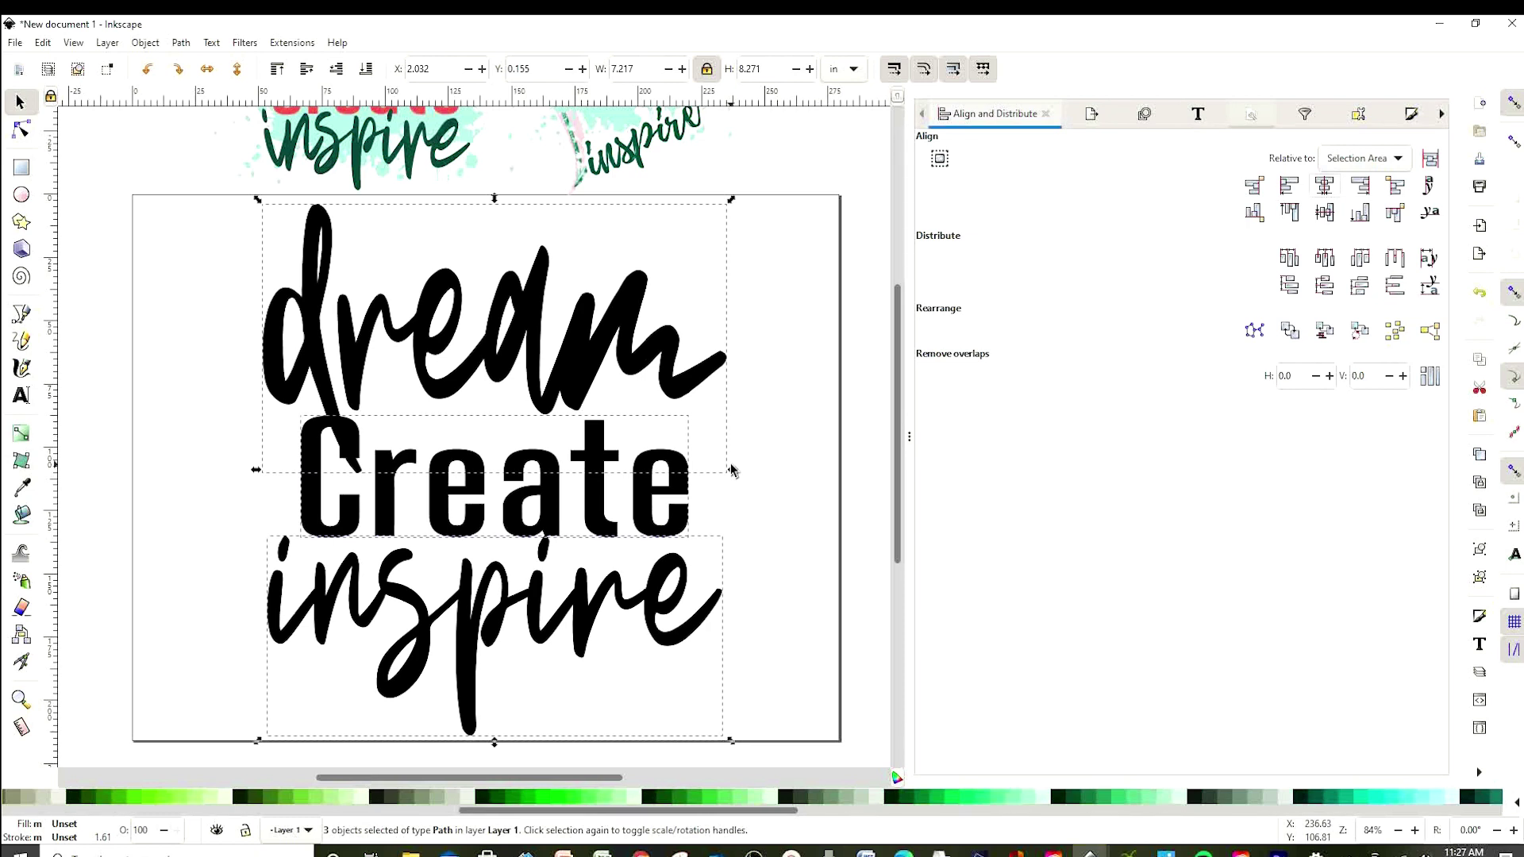
click(782, 533)
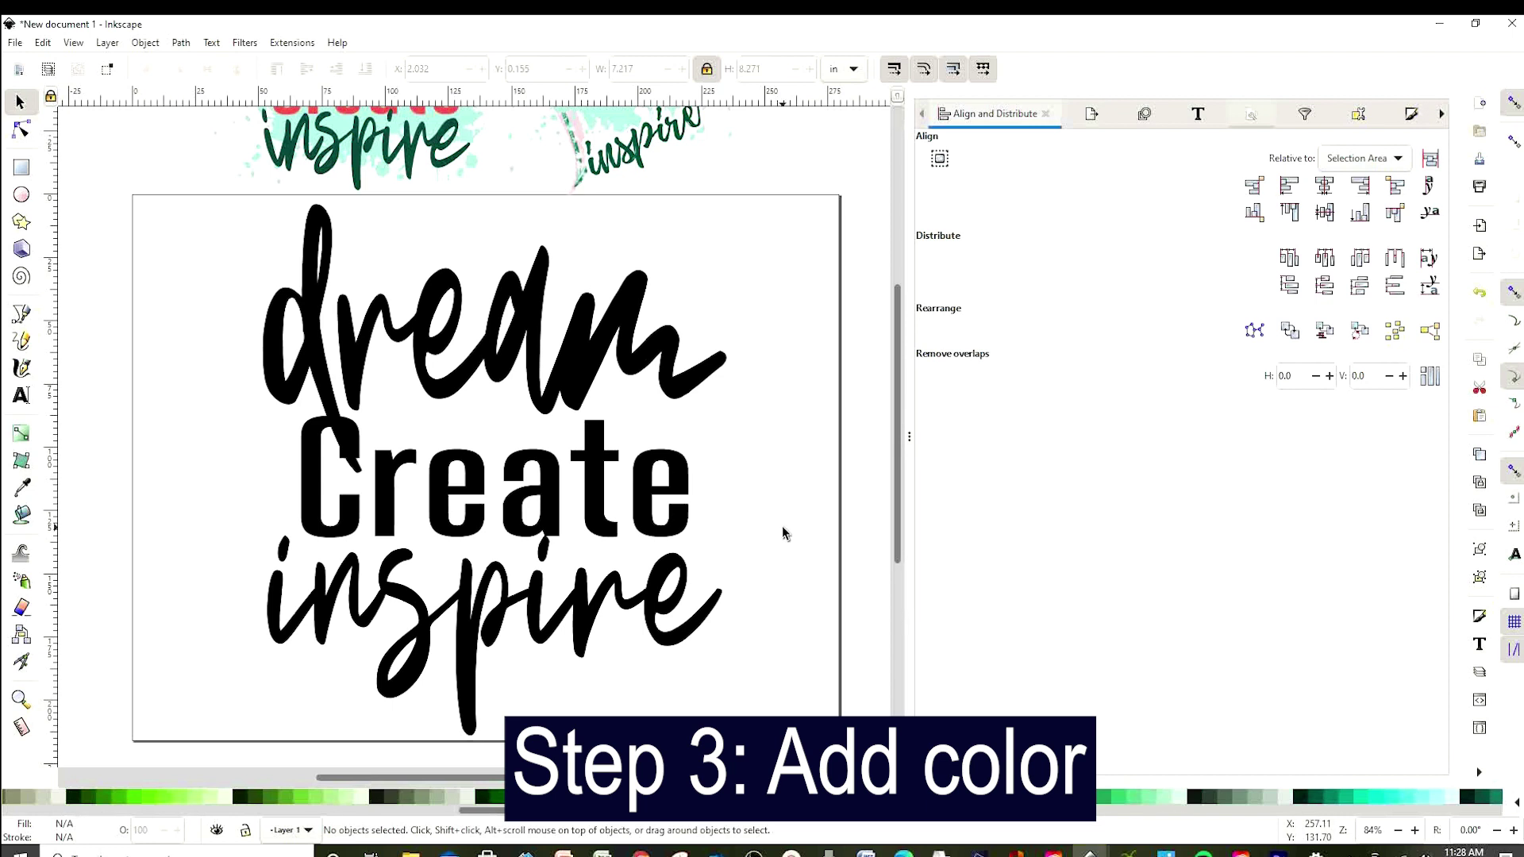
Fill 'dream' and 'inspire' with dark green from the palette
click(518, 341)
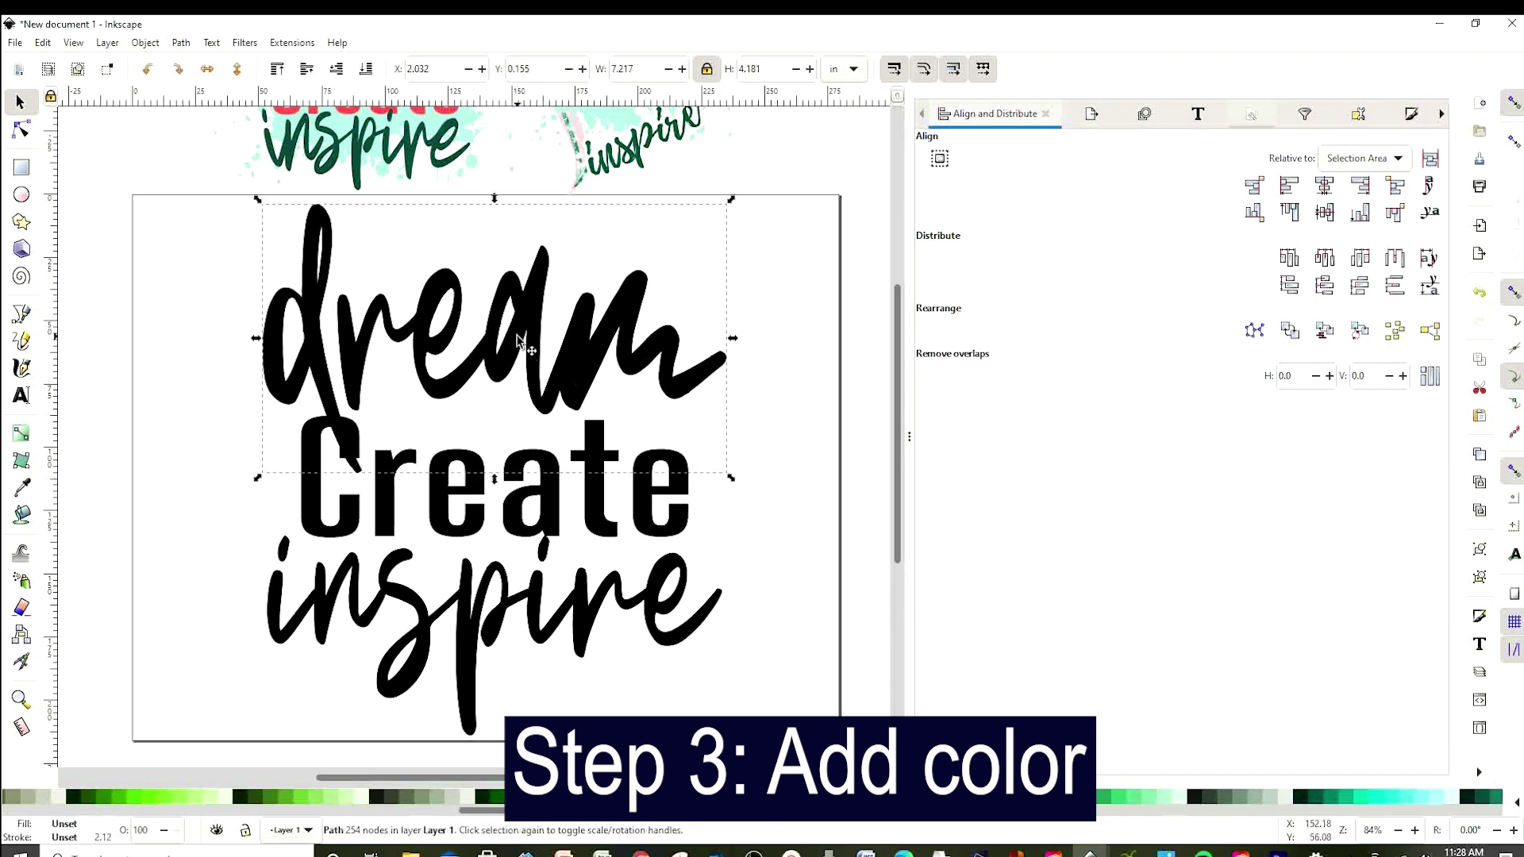
scroll(746, 813, right, 2)
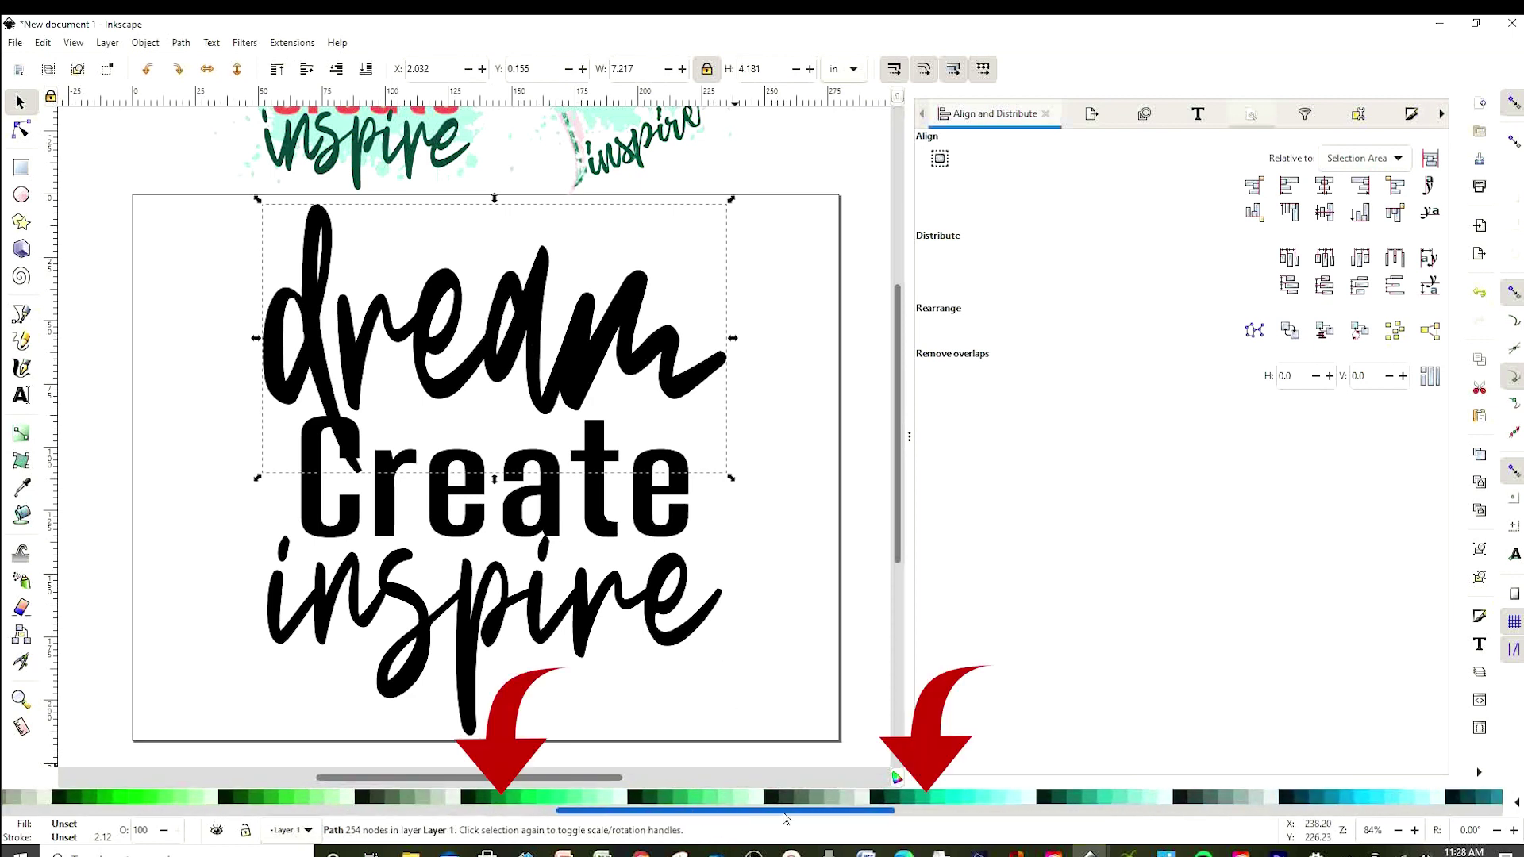
scroll(789, 813, right, 2)
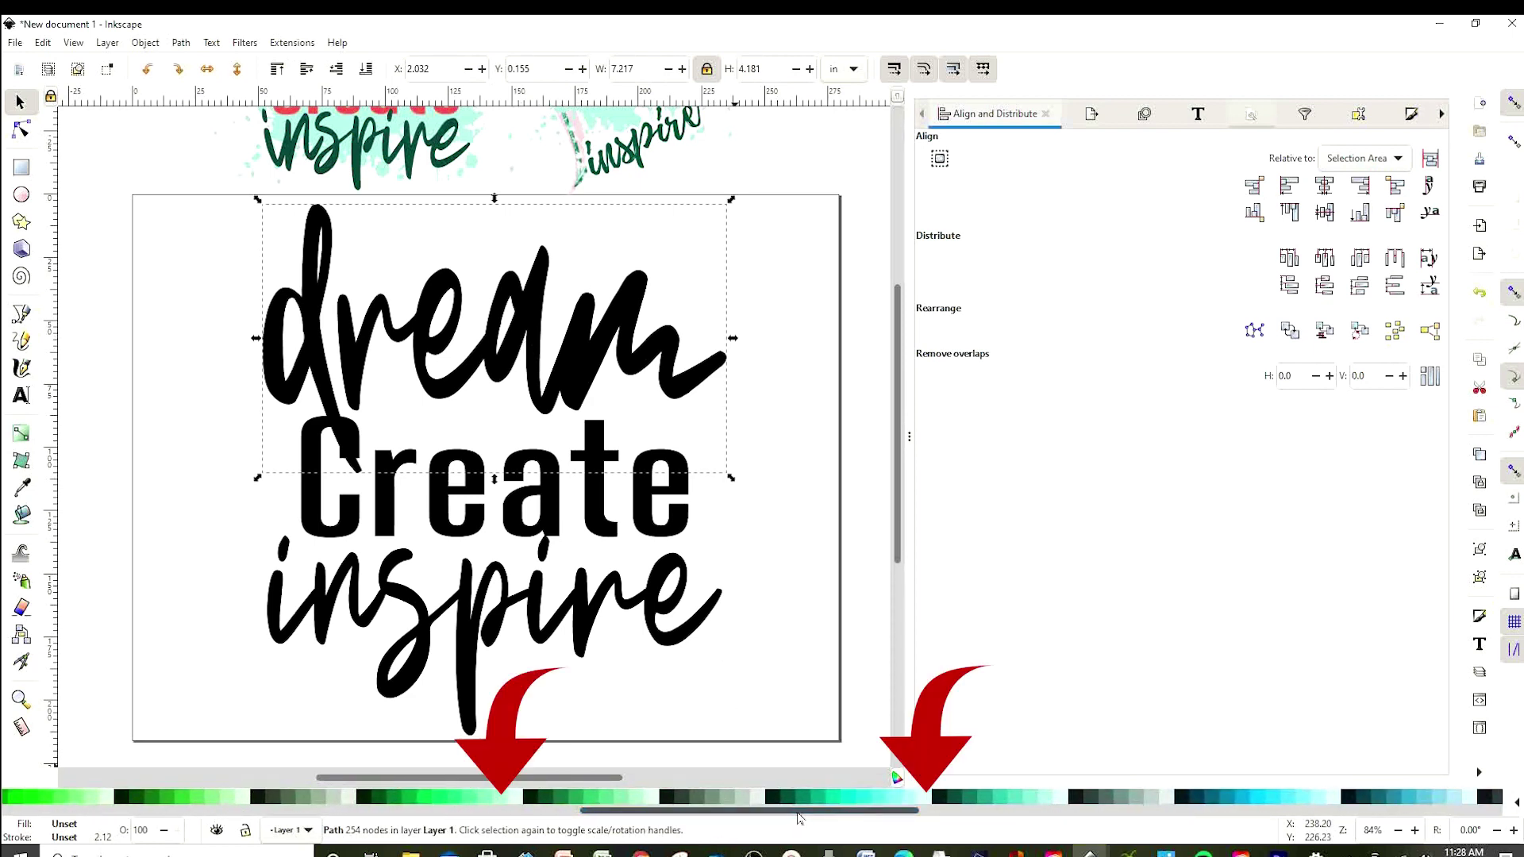
click(801, 798)
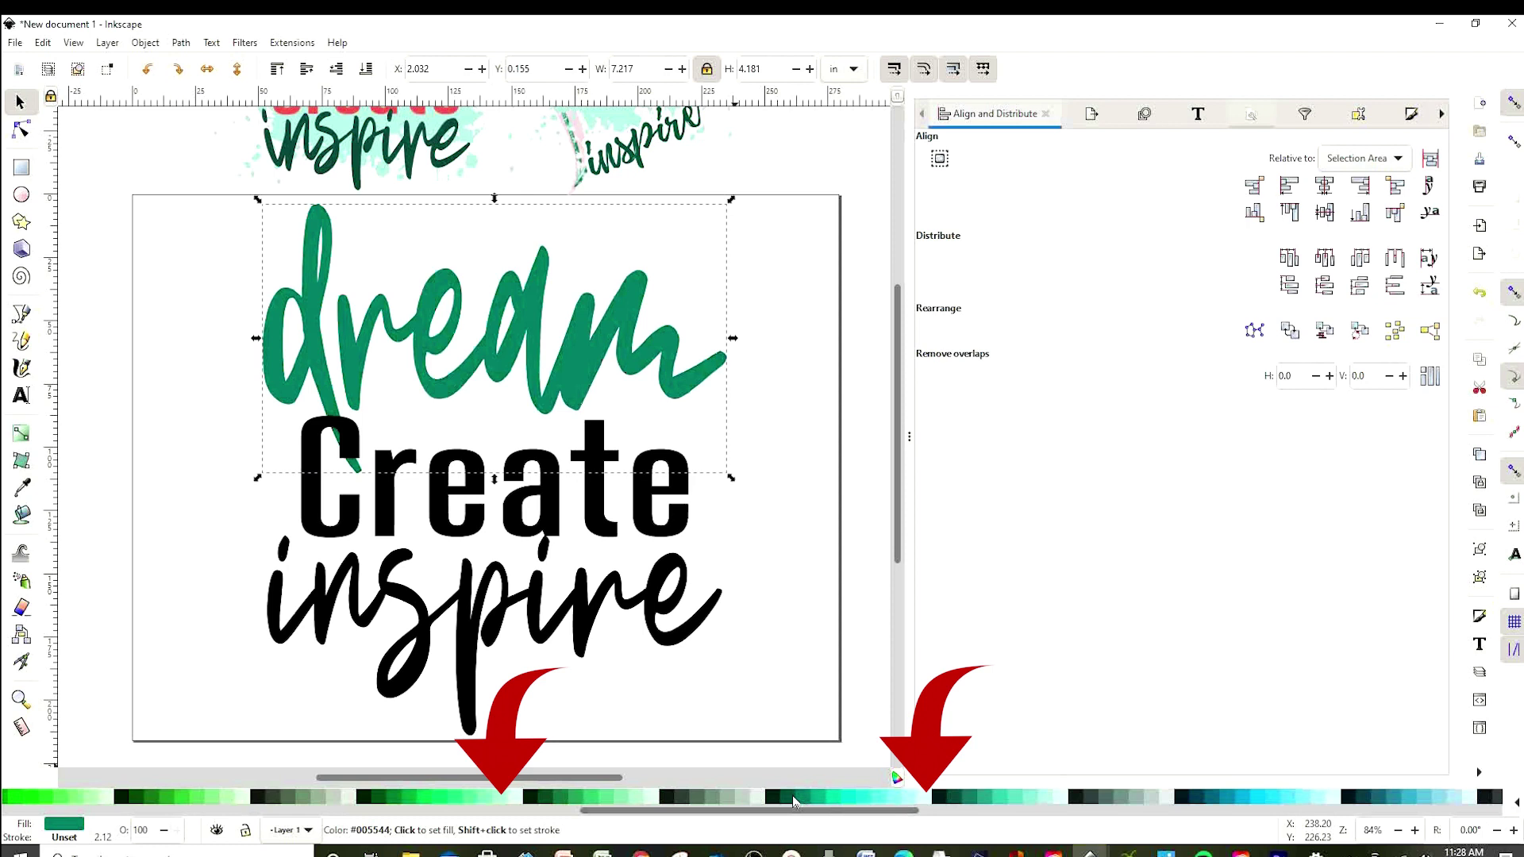
click(794, 800)
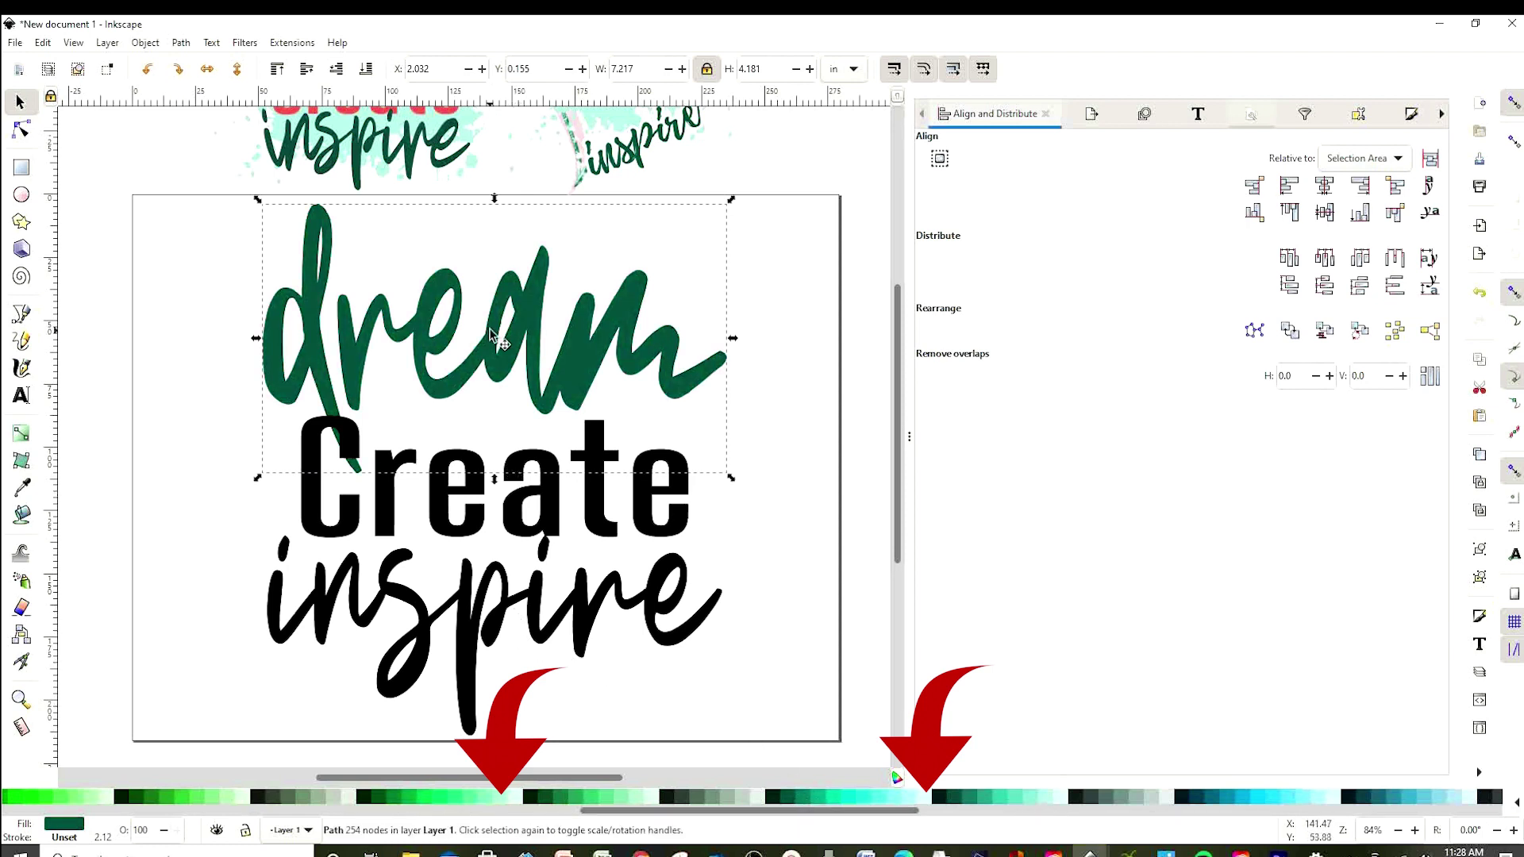
click(504, 631)
click(794, 797)
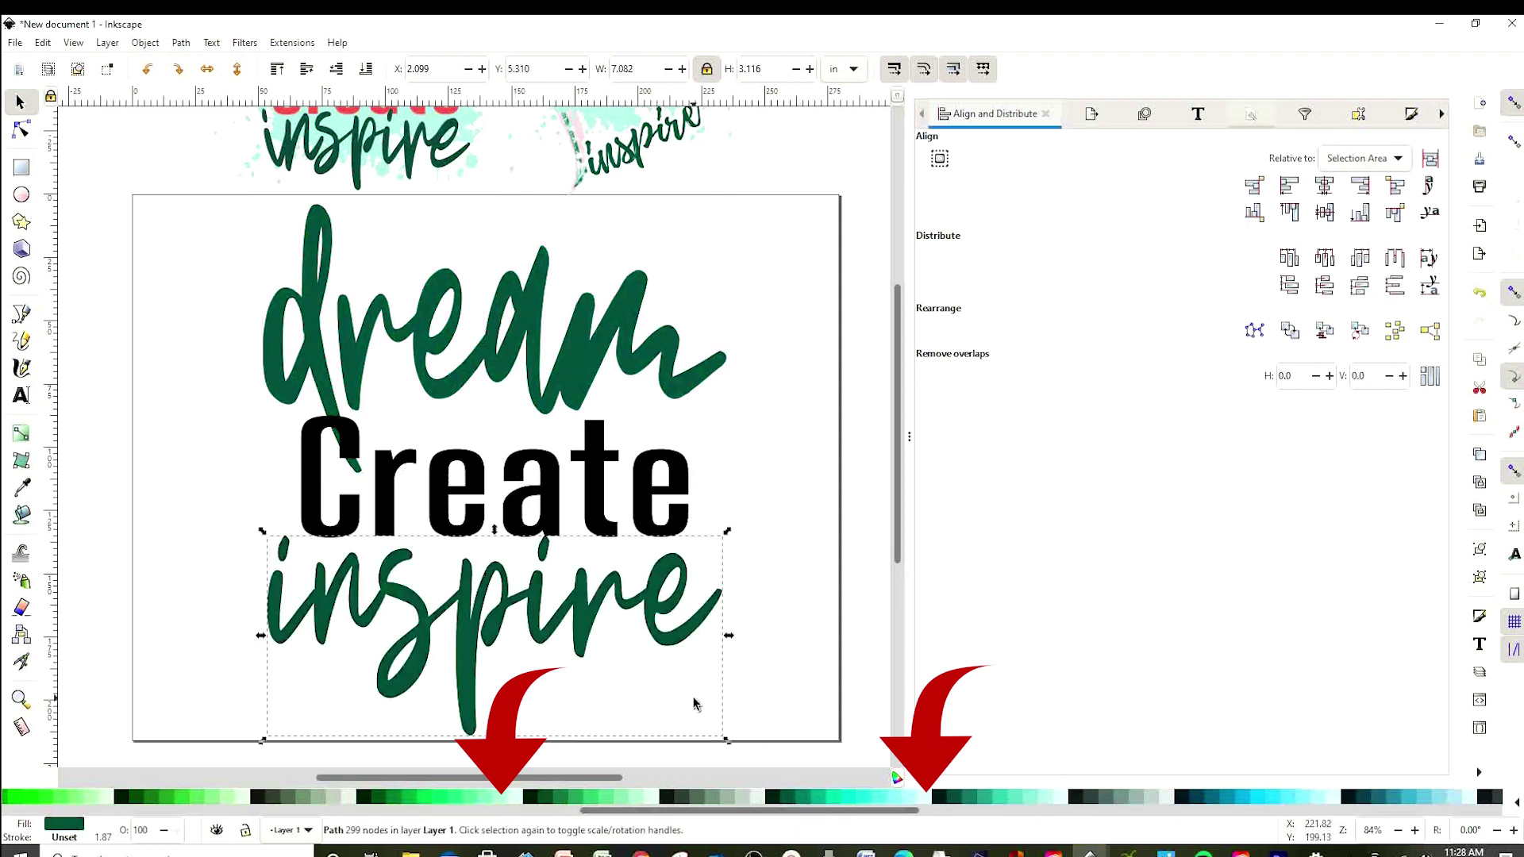
Fill 'Create' with a pinkish coral red and deselect everything
click(533, 522)
drag(765, 810, 251, 804)
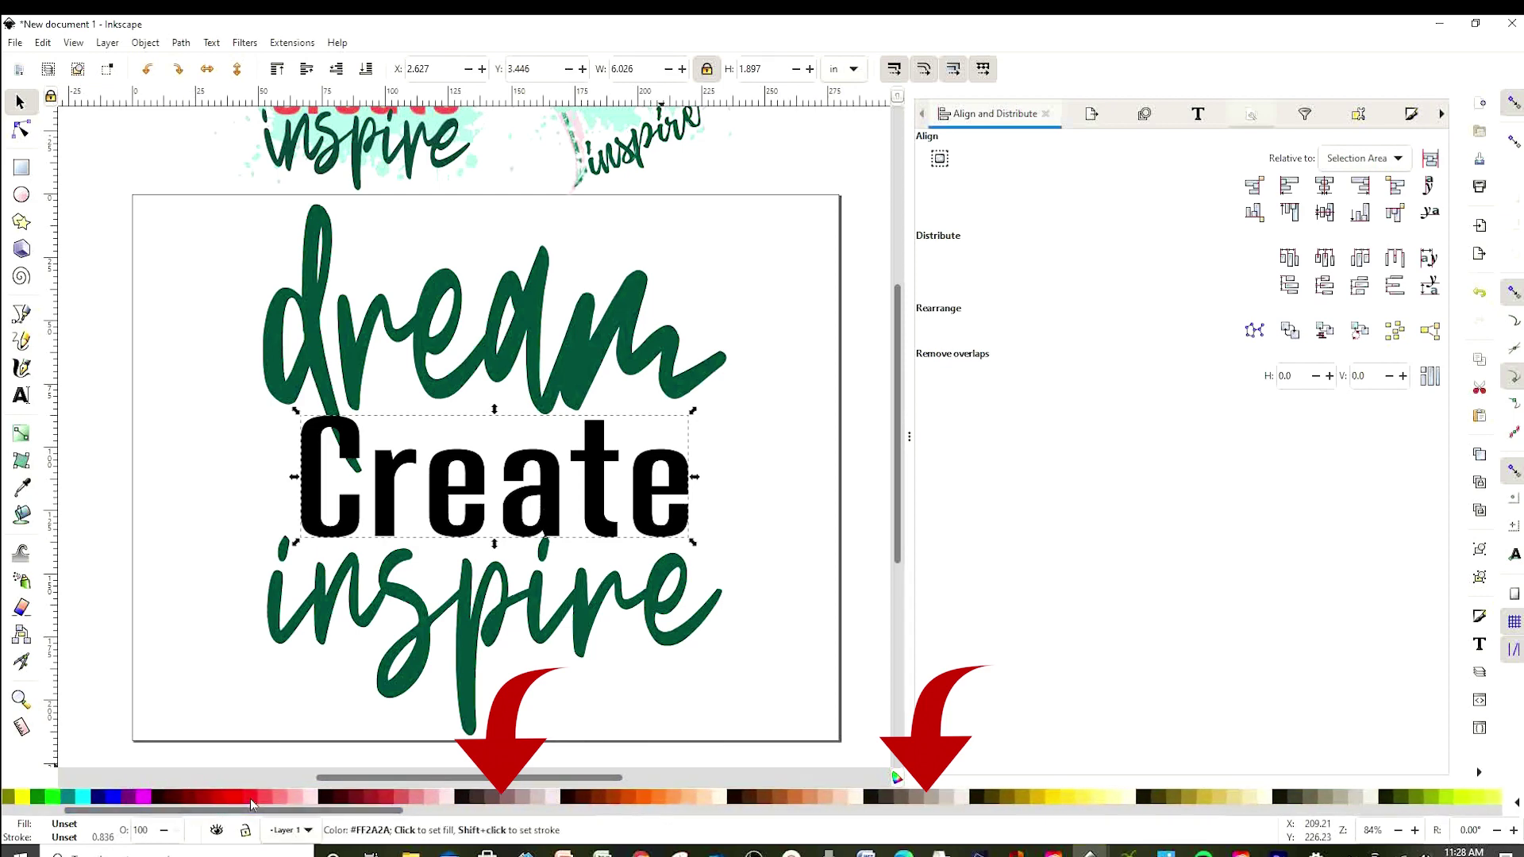
click(252, 798)
click(264, 797)
click(804, 501)
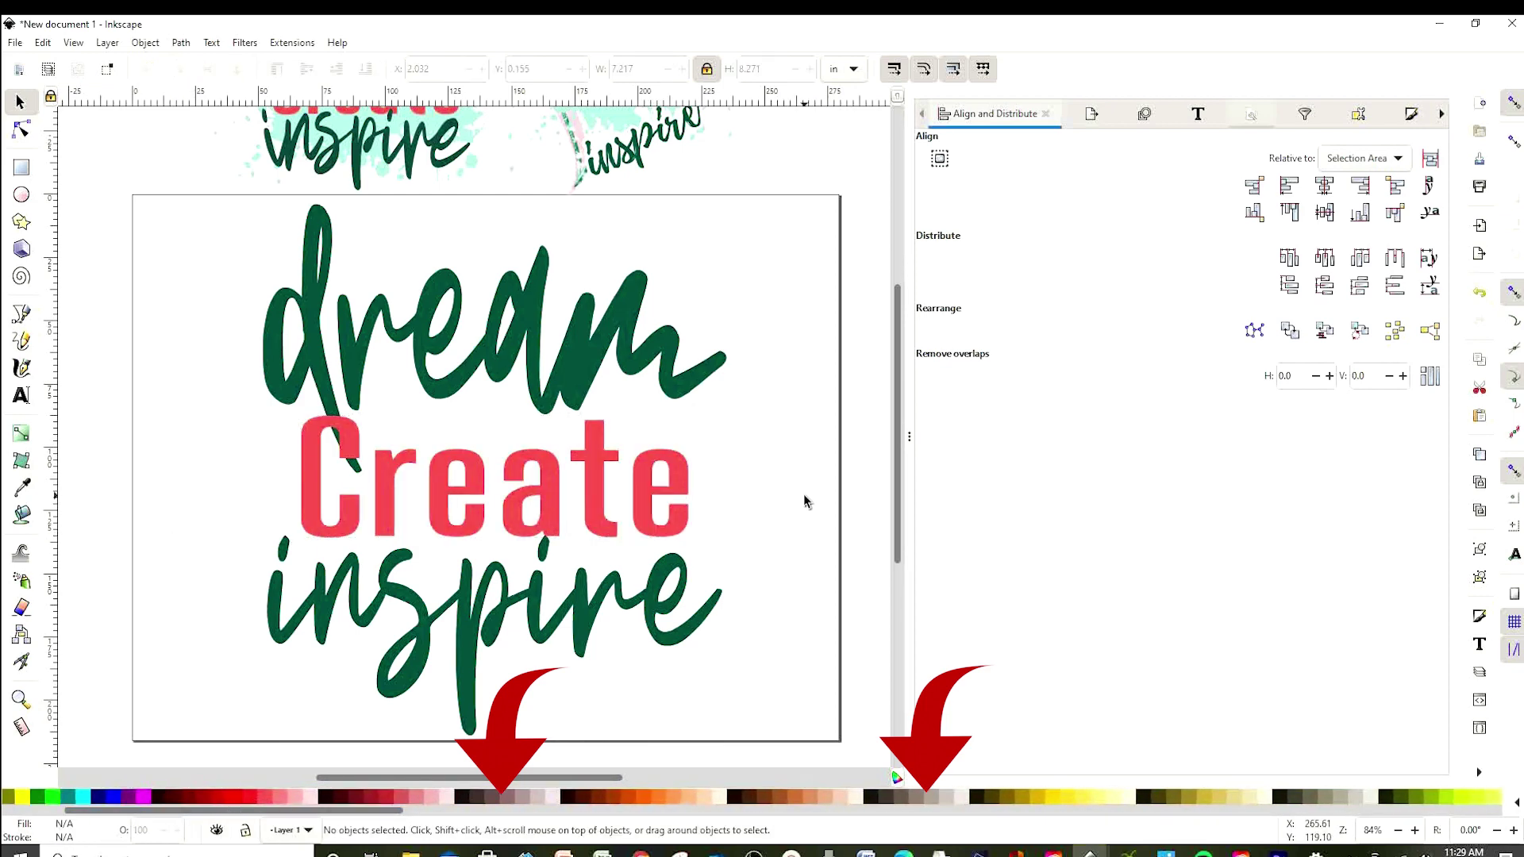
scroll(785, 373, up, 4)
scroll(731, 401, up, 2)
scroll(600, 440, down, 2)
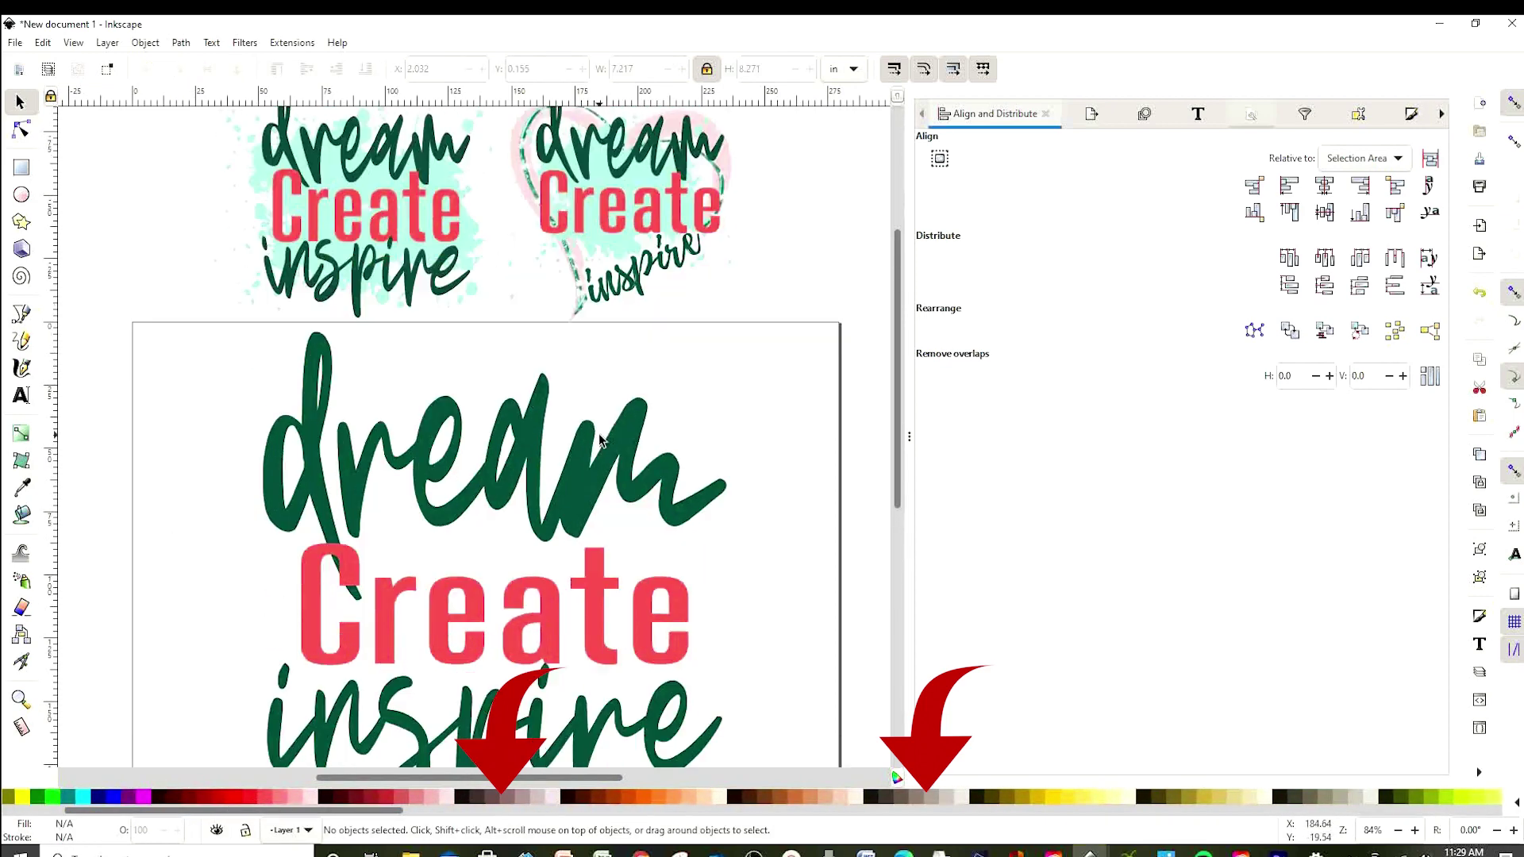
scroll(601, 441, down, 3)
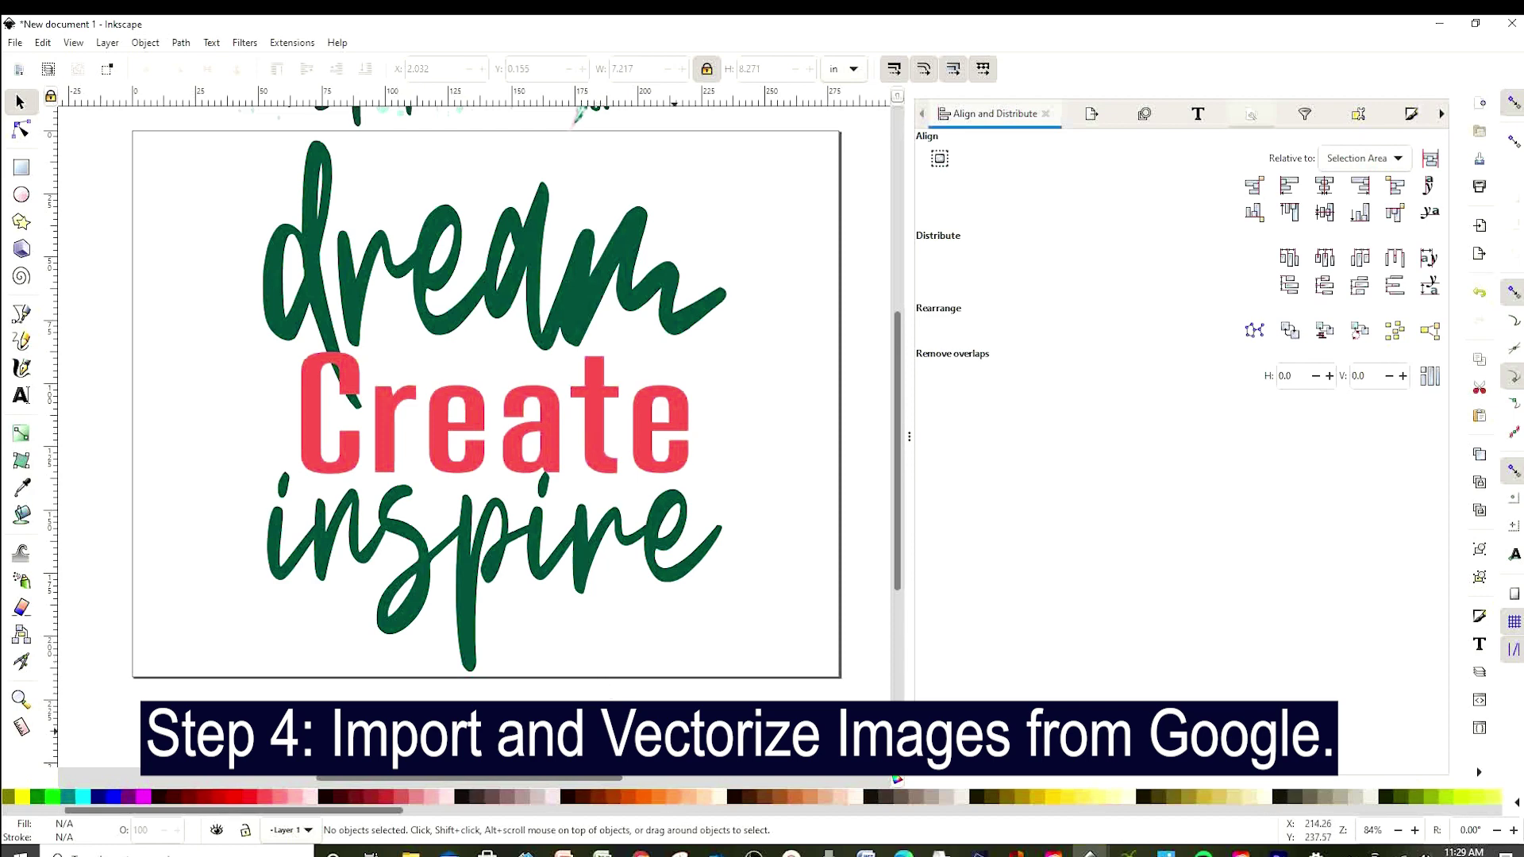
click(641, 851)
Search Google Images for 'derrame de pintura png' and preview the black splat result
scroll(623, 757, up, 10)
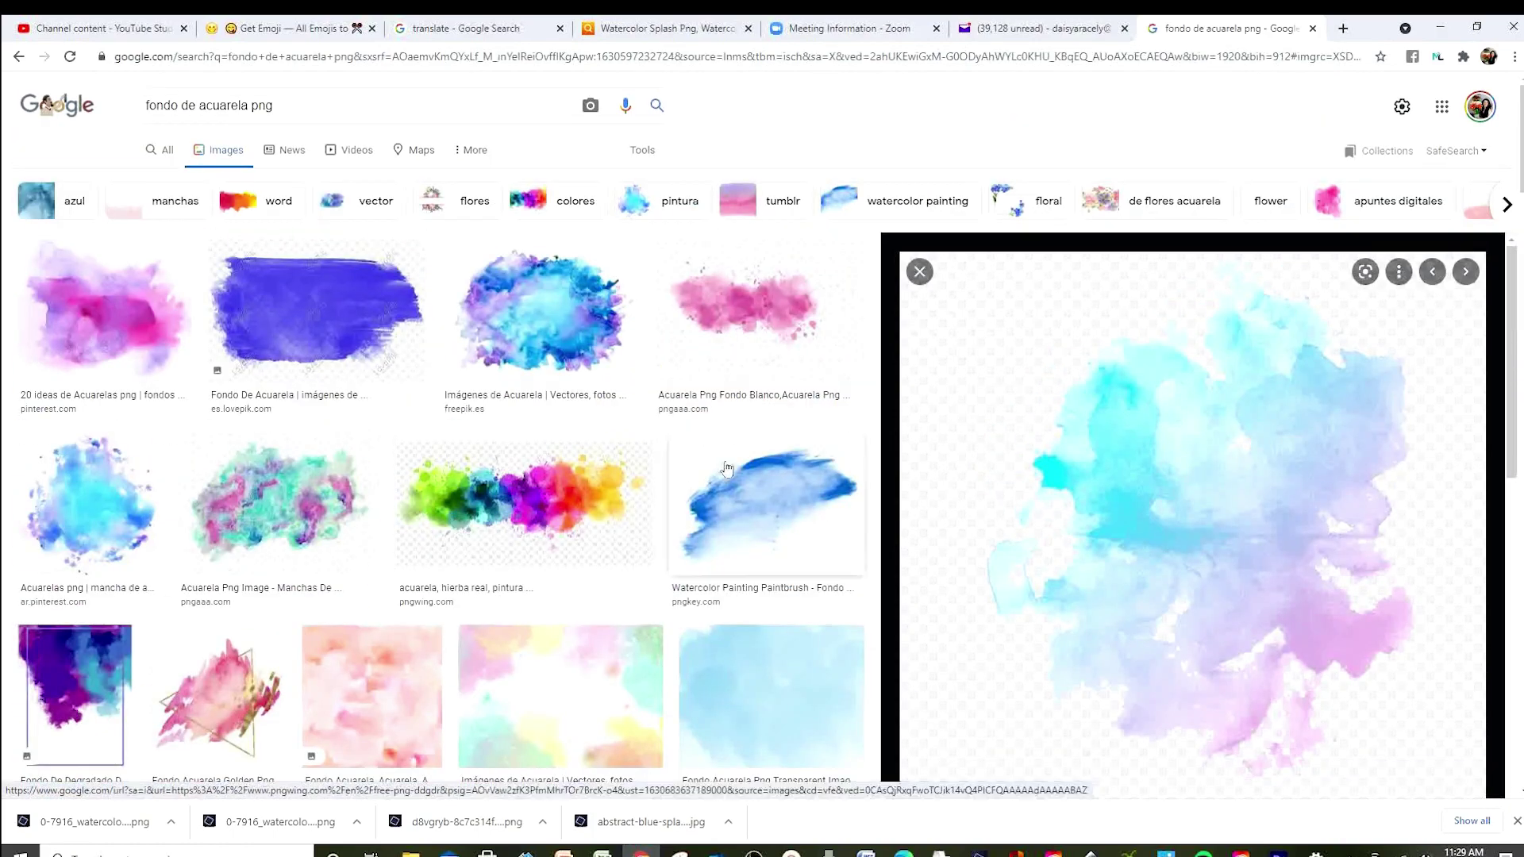
triple_click(315, 104)
text(derrame de pintura png)
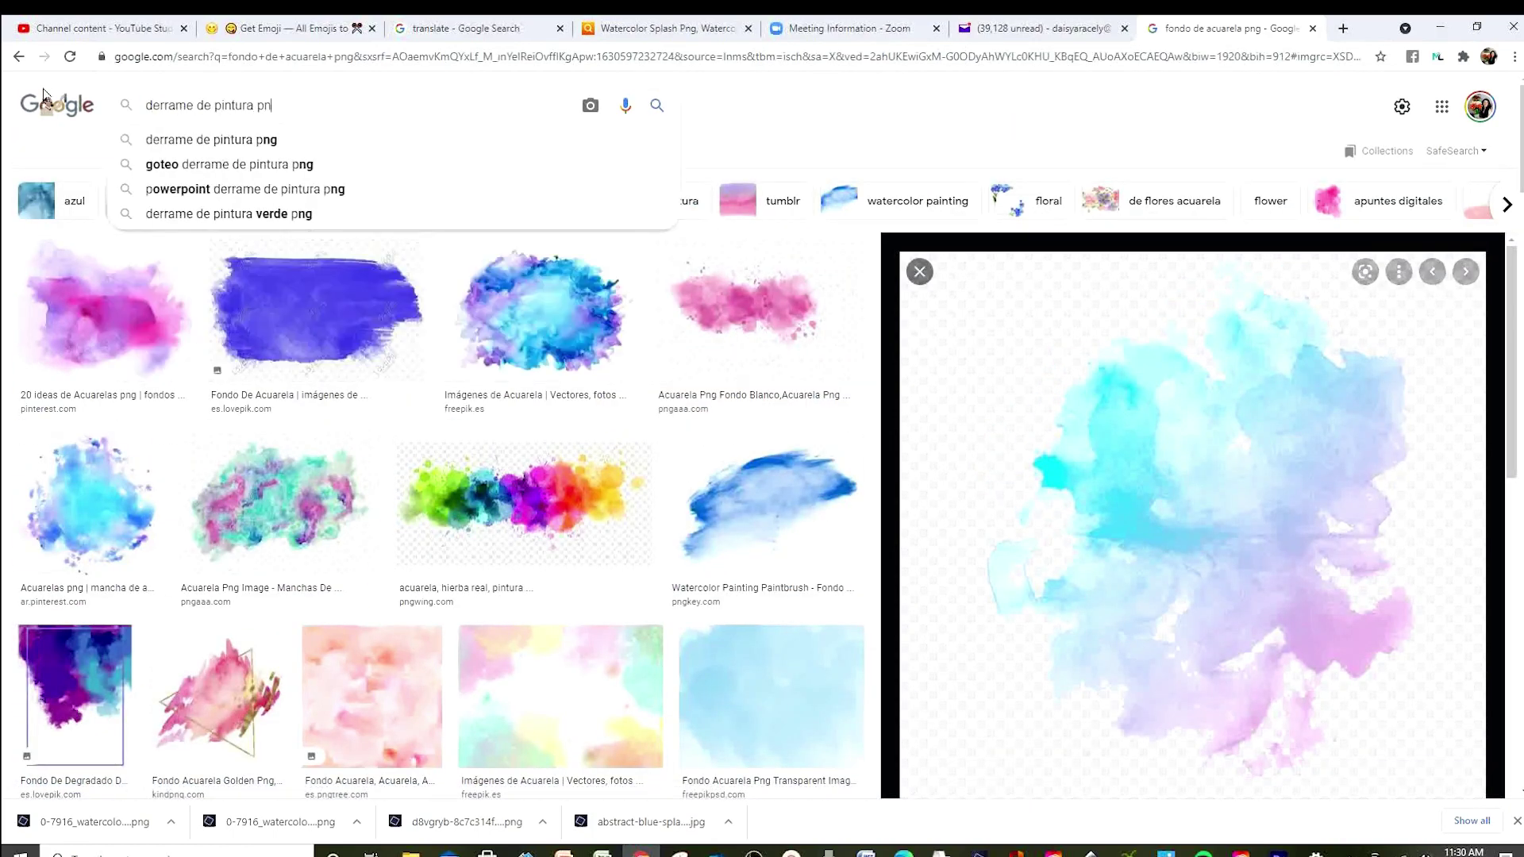
key(Return)
scroll(486, 488, down, 3)
click(487, 488)
click(299, 478)
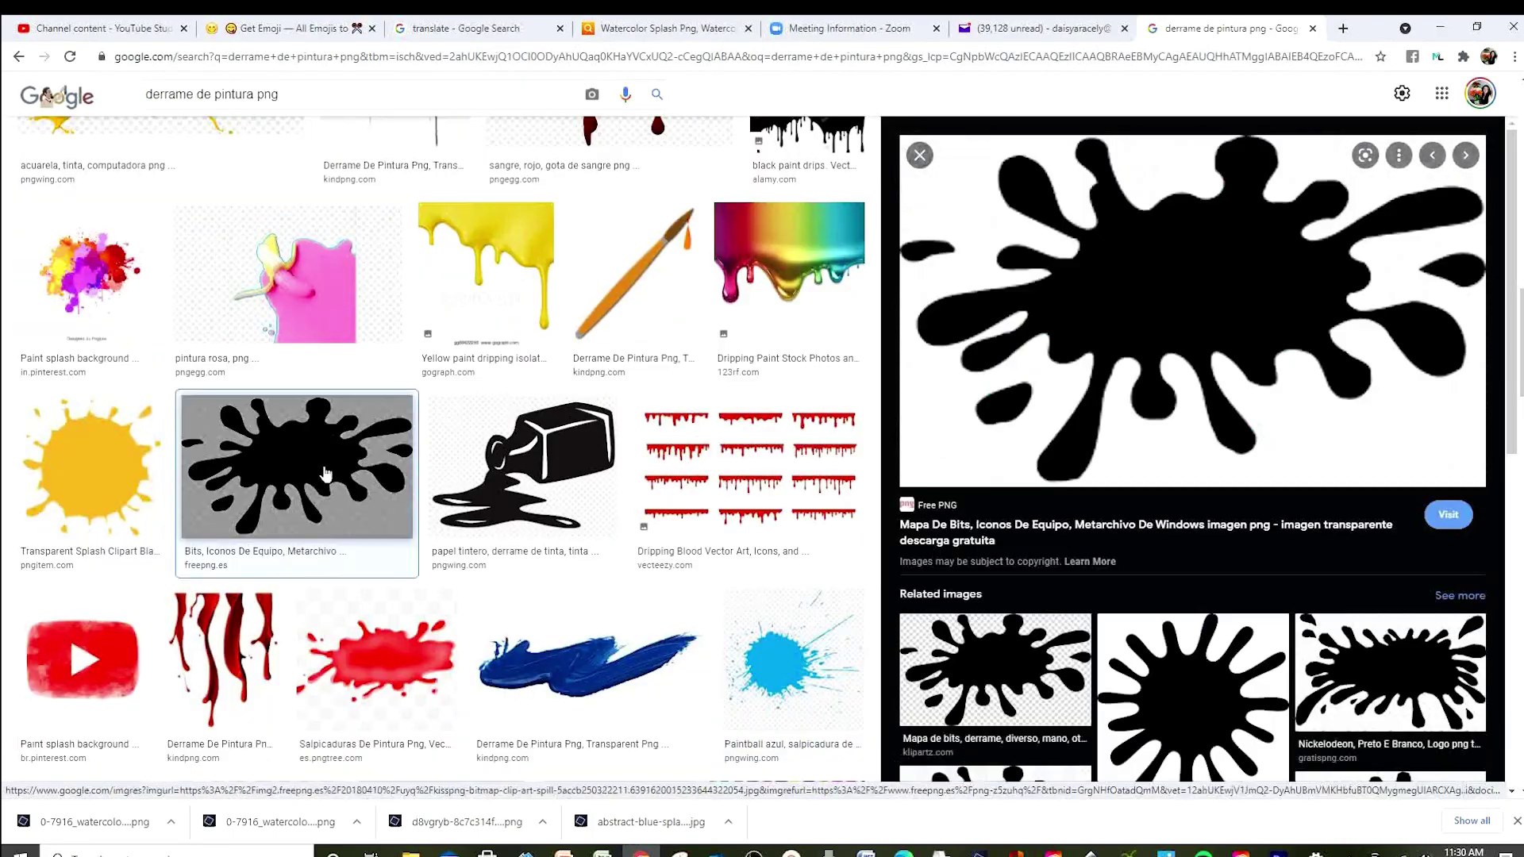
scroll(302, 555, up, 3)
Search for watercolour ('aqua') backgrounds, preview a blue splash, then return to Inkscape
key(slash)
text(aquarelas)
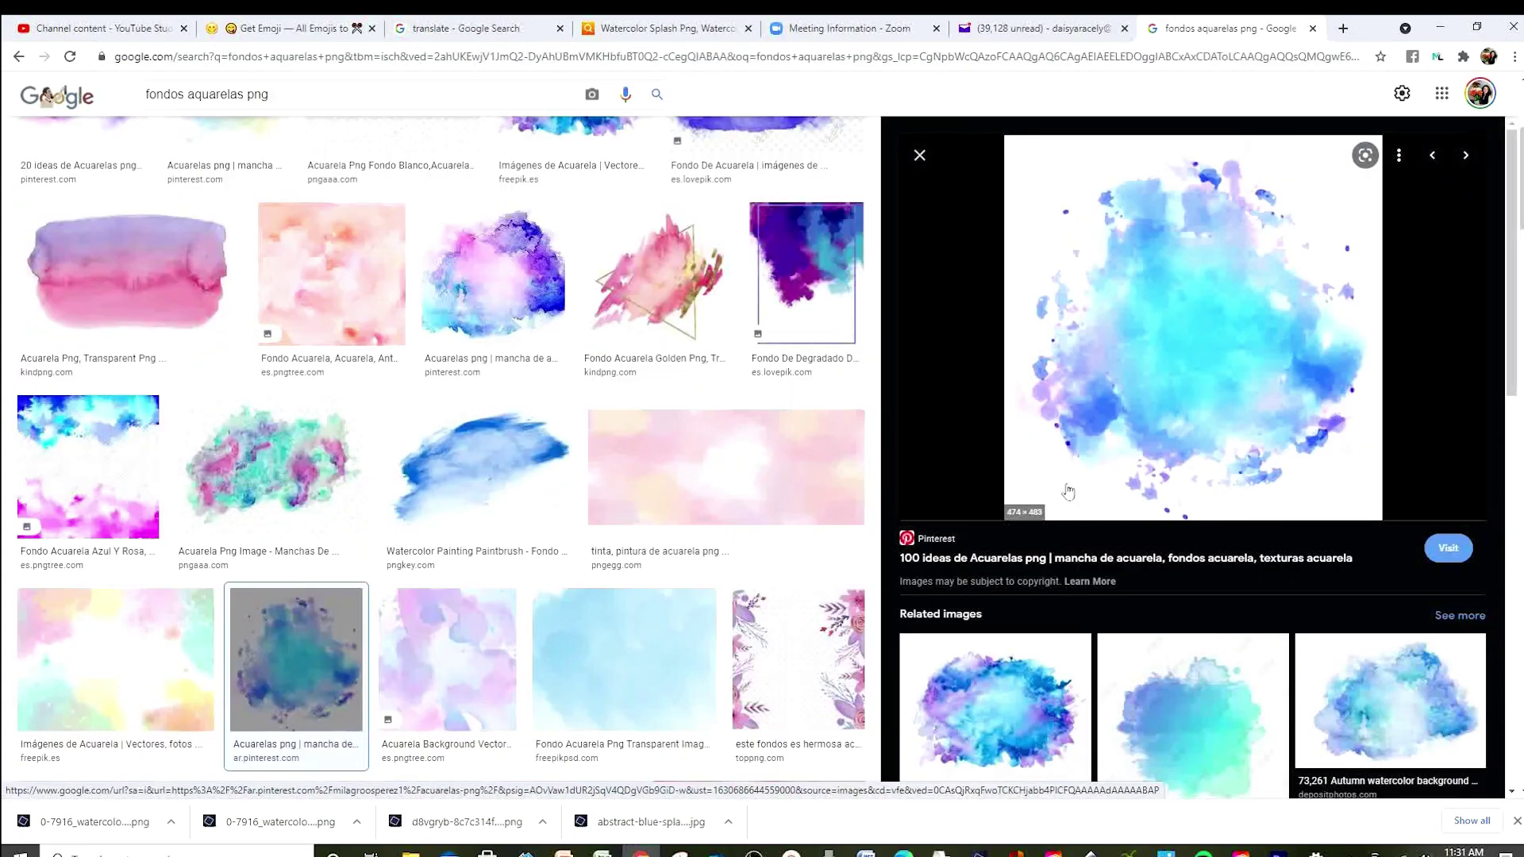
click(270, 468)
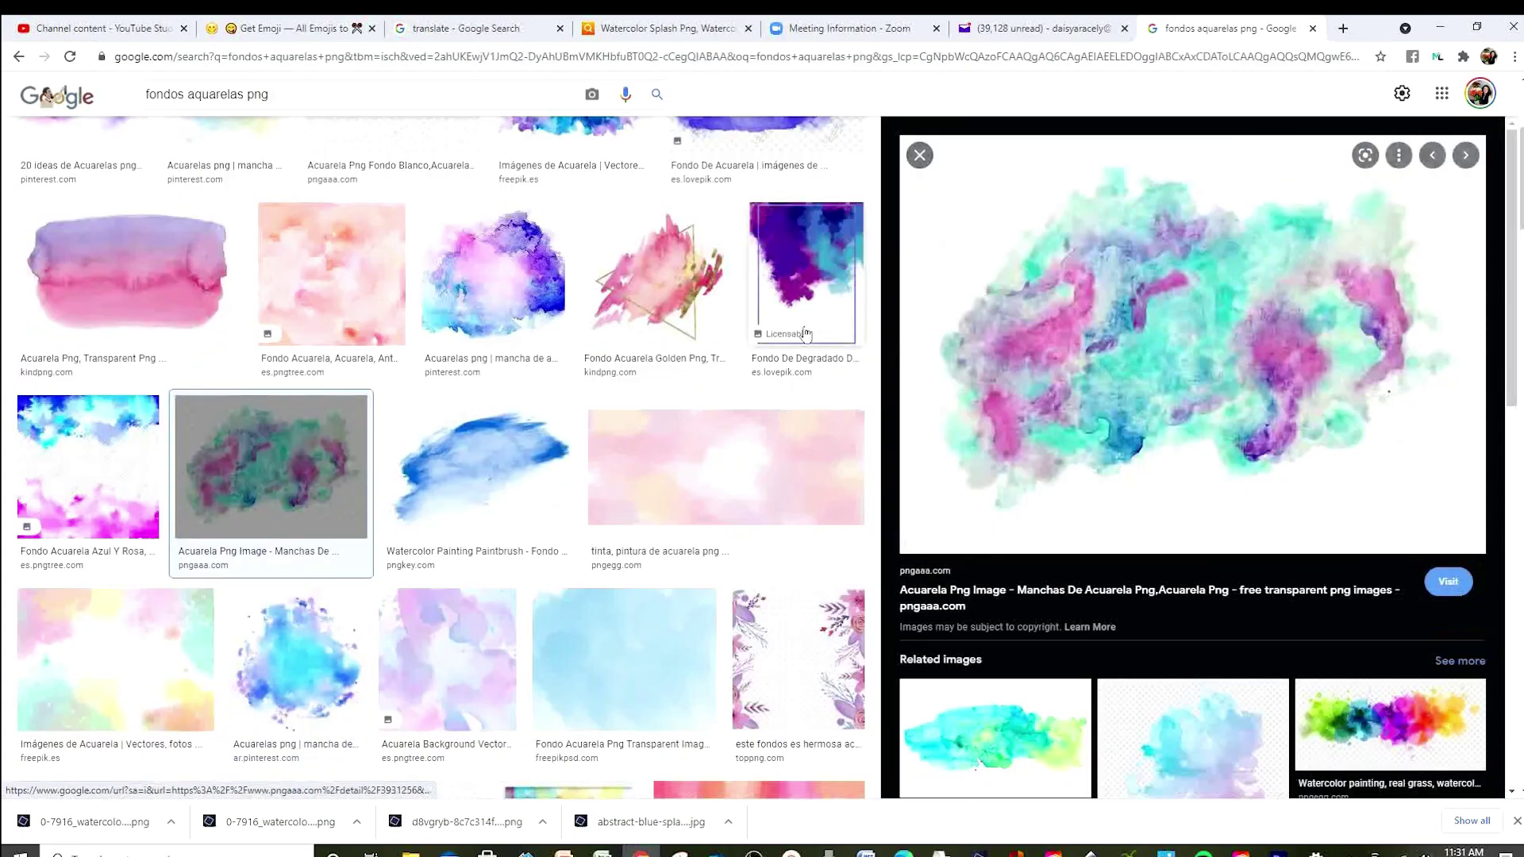
click(1182, 714)
right_click(1049, 351)
click(1111, 537)
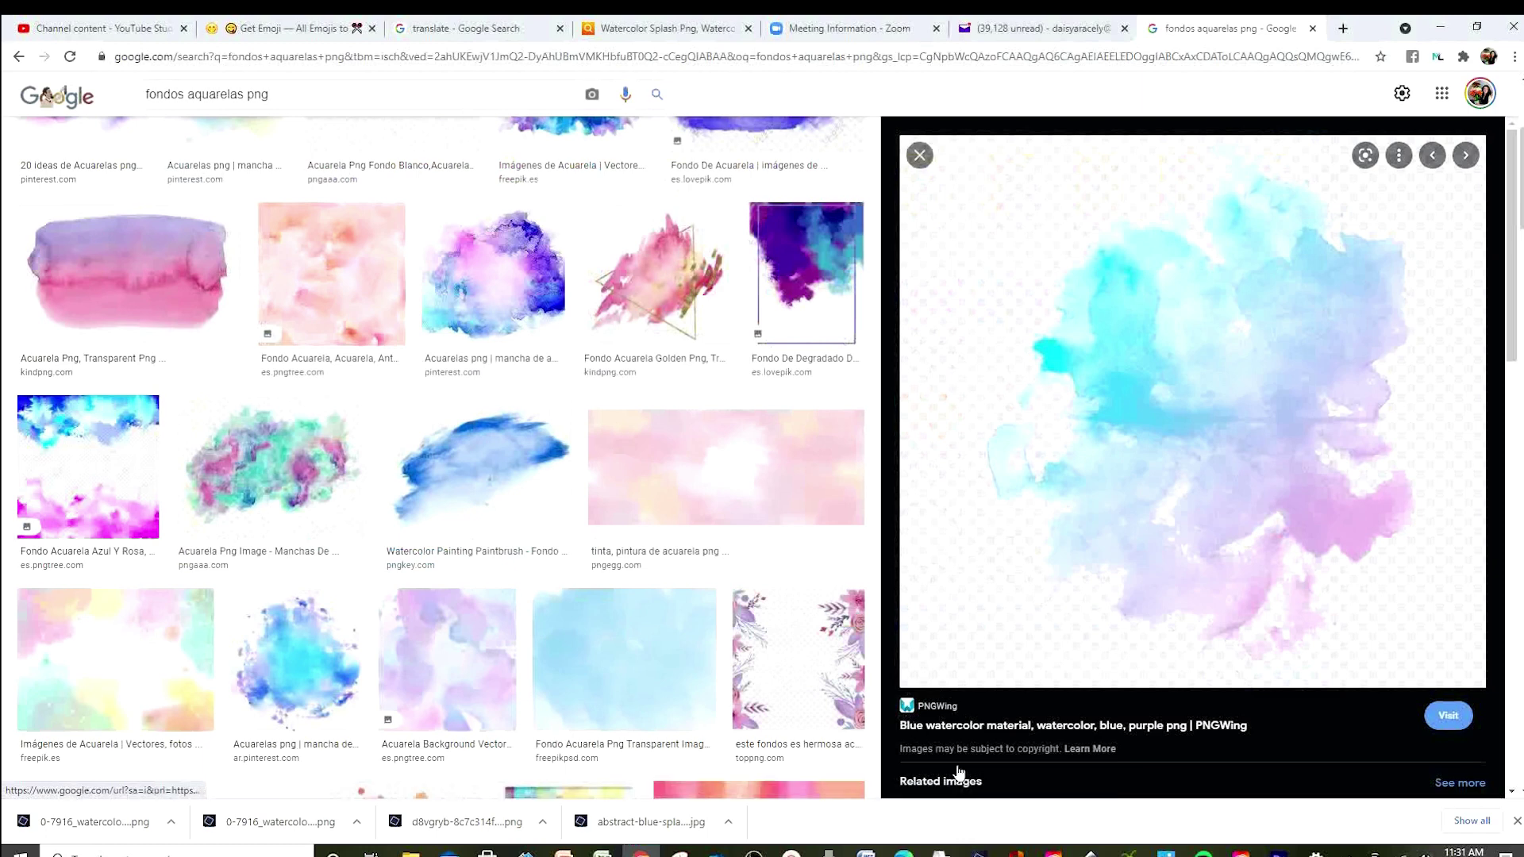
mouse_move(1091, 854)
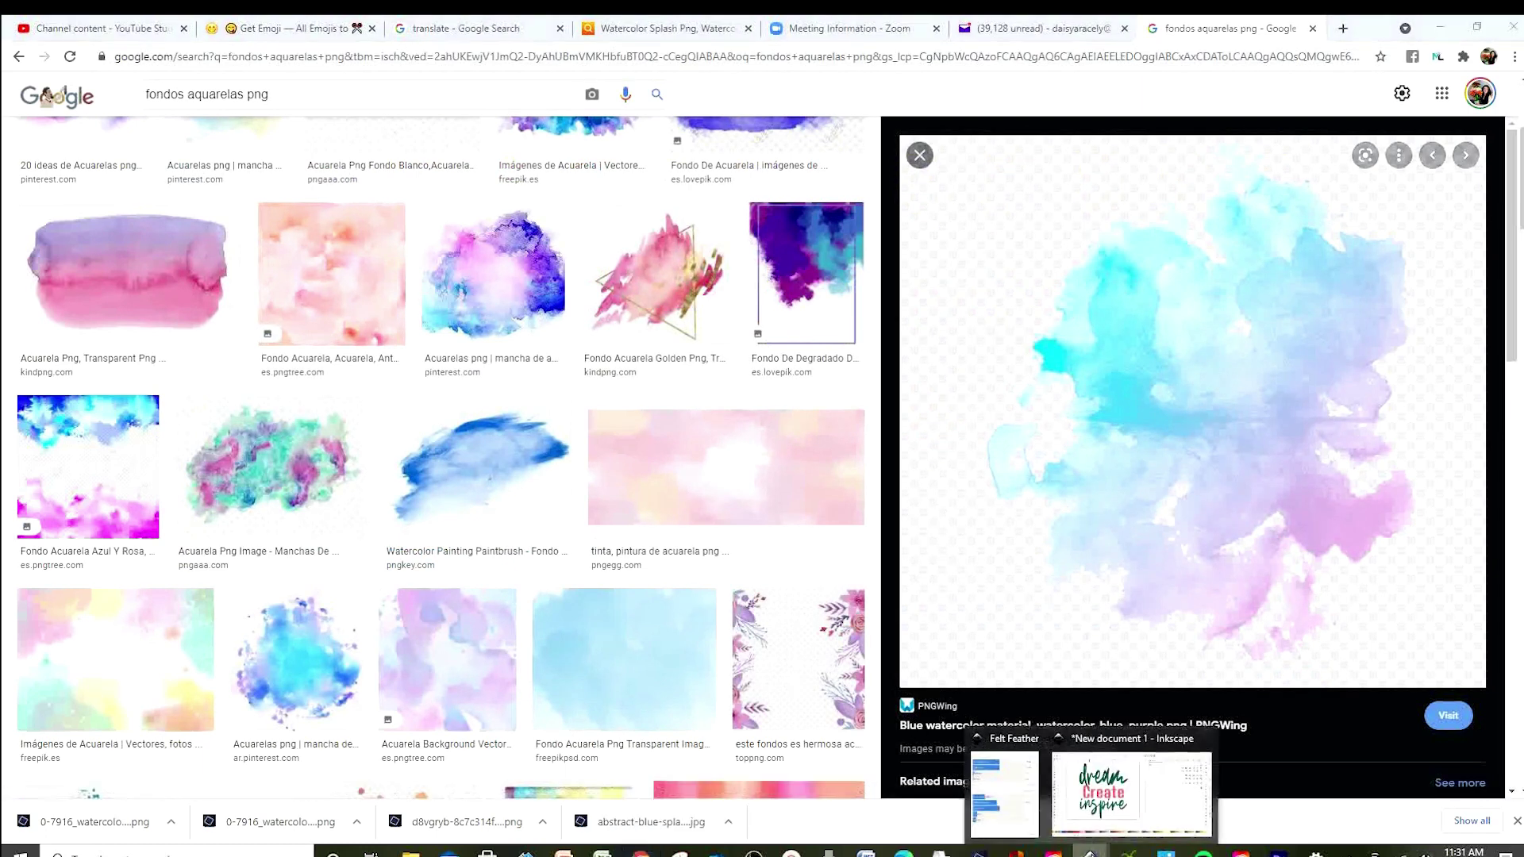
click(1121, 821)
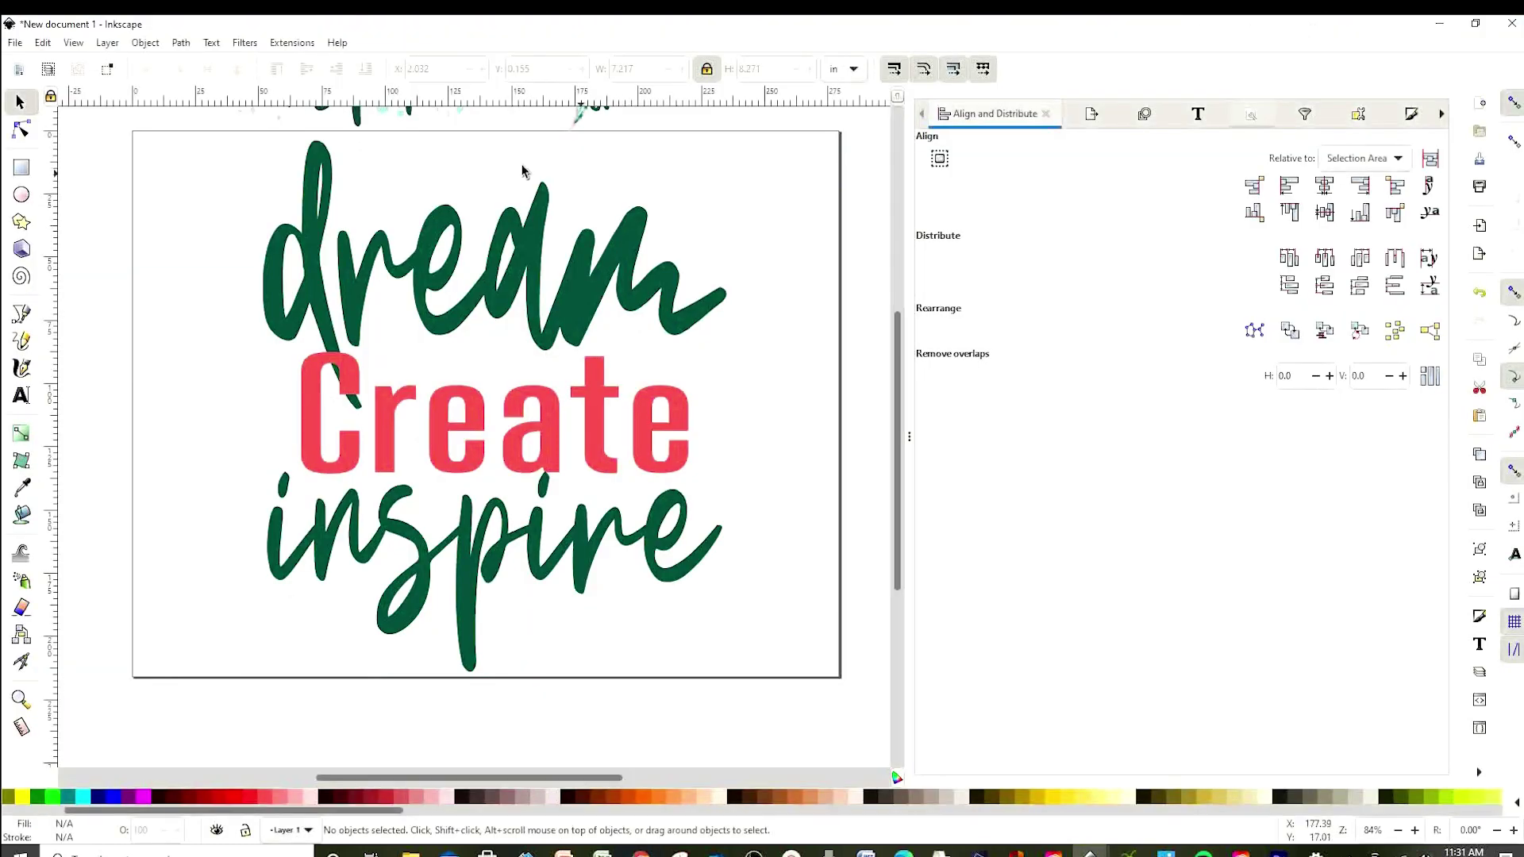
Import the 'paint splash' image as an embedded bitmap with default import settings
click(15, 45)
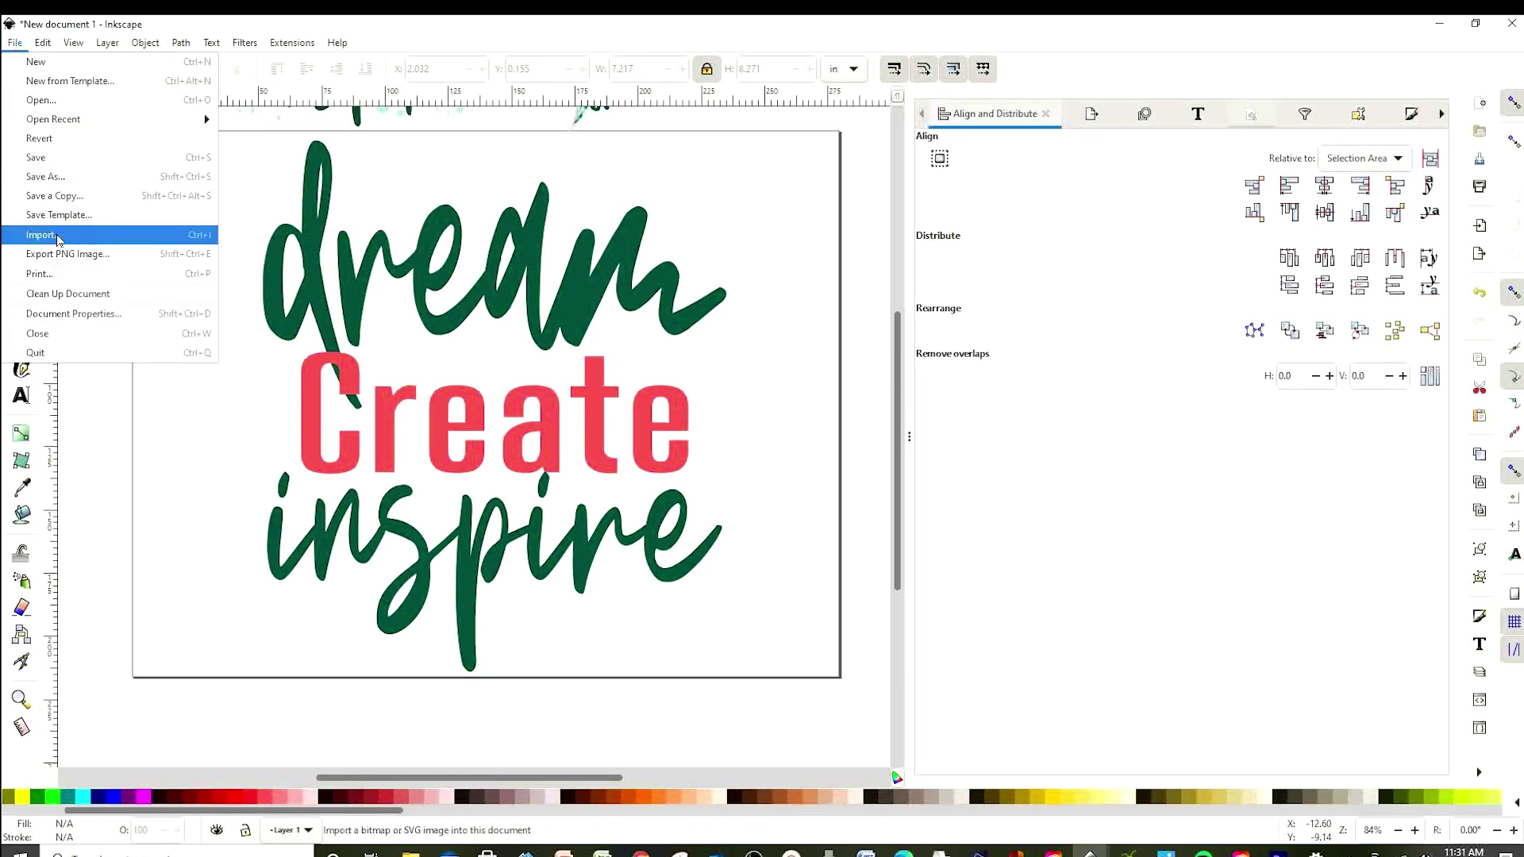
click(108, 241)
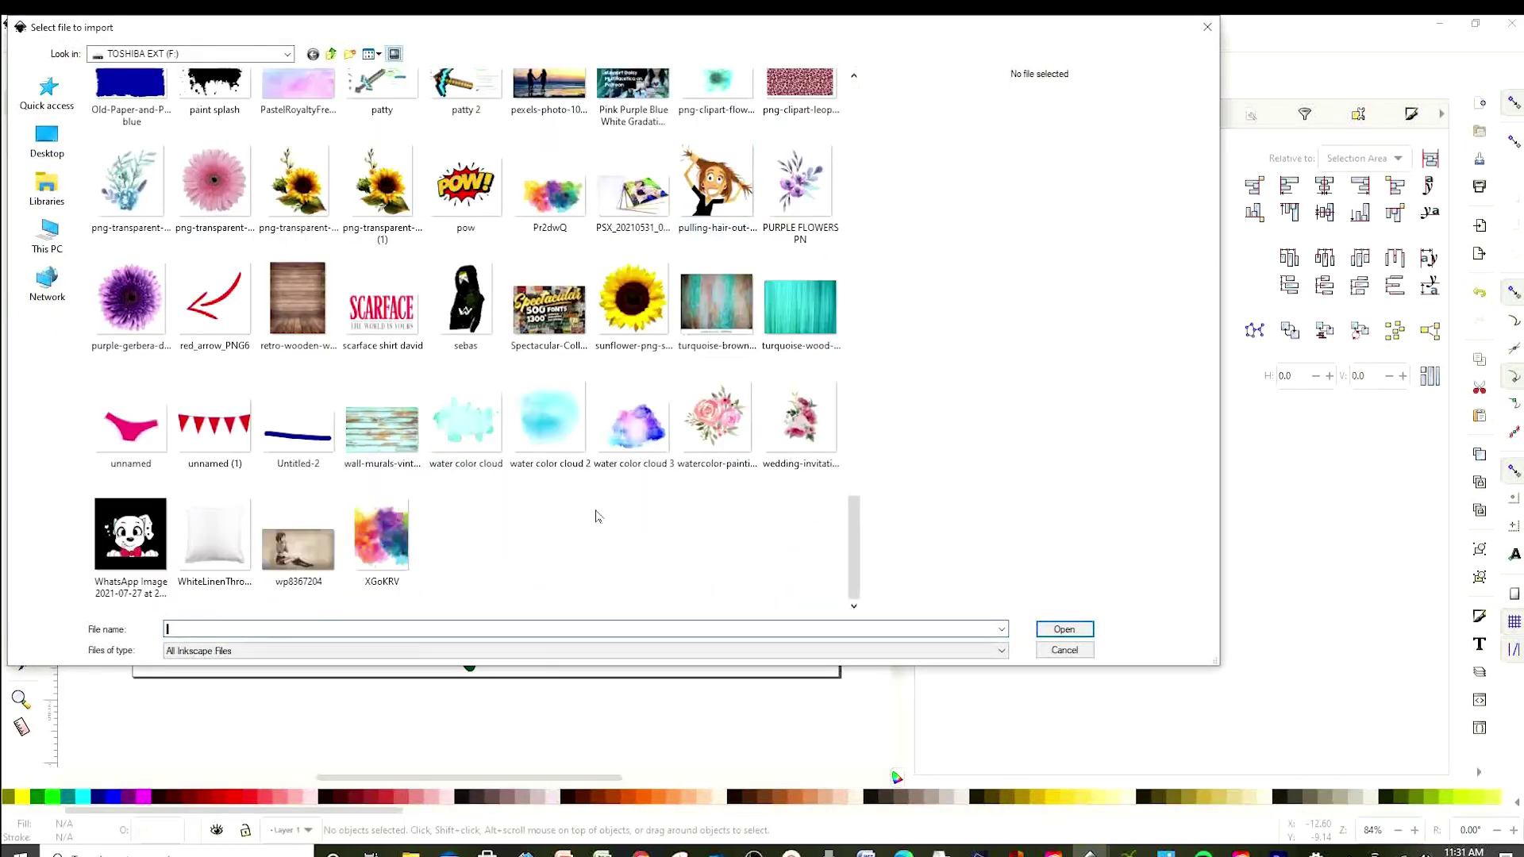
click(632, 423)
scroll(556, 397, up, 2)
click(223, 270)
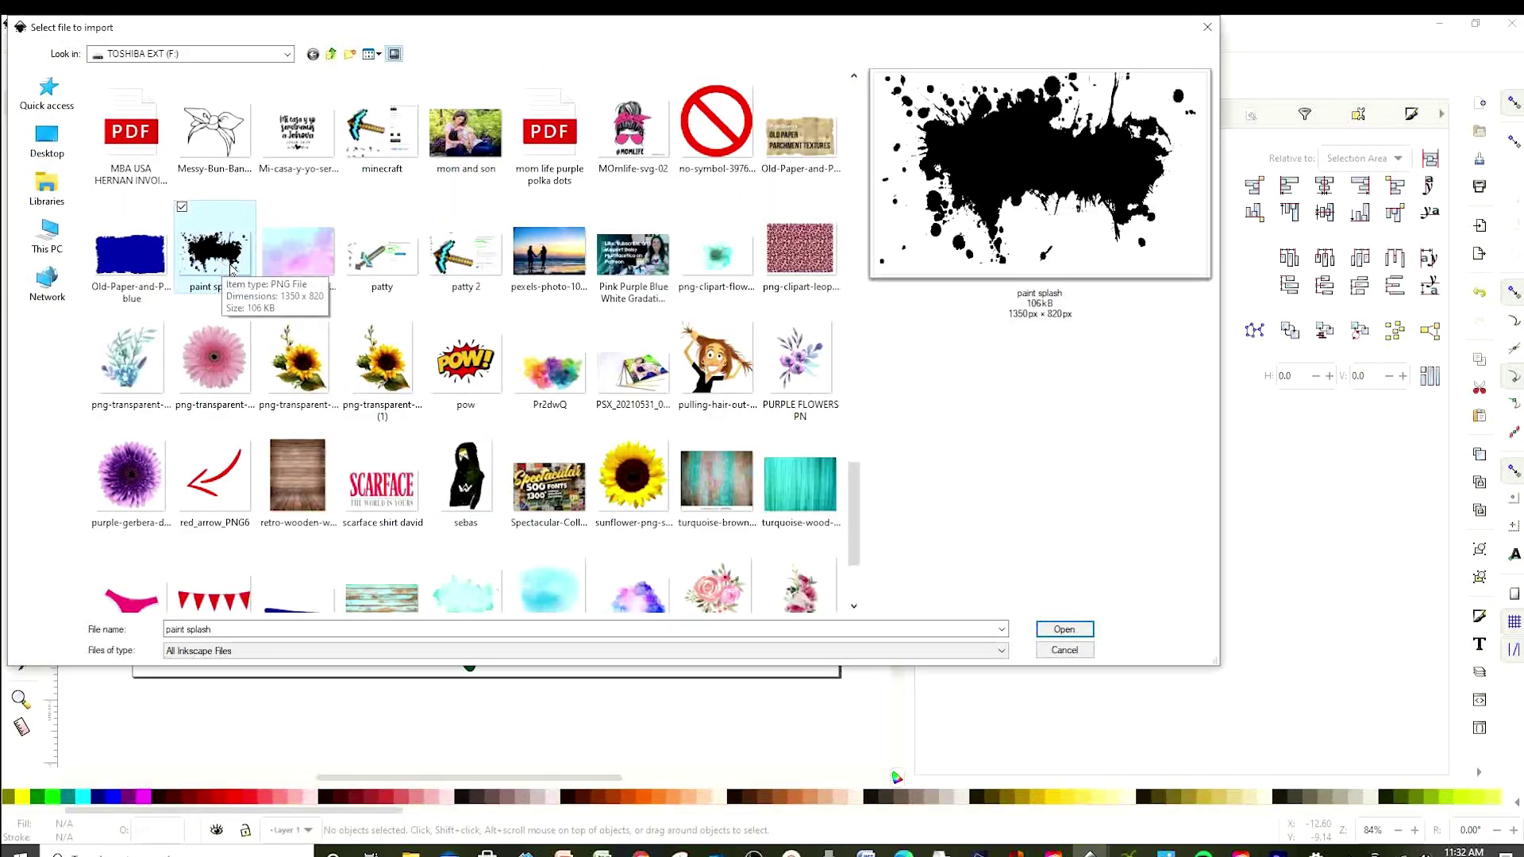
click(1064, 630)
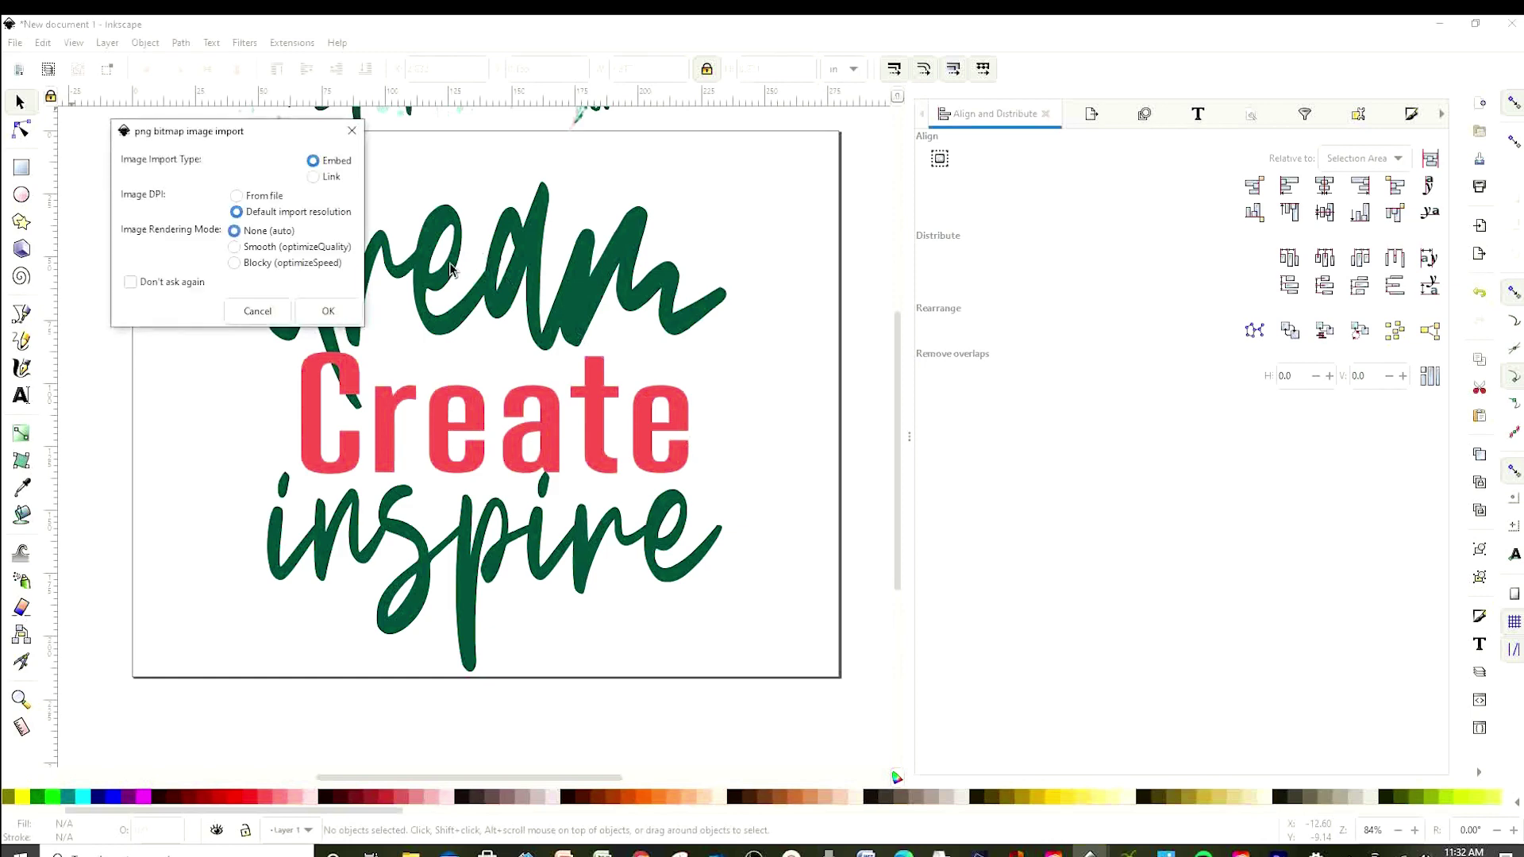
click(327, 312)
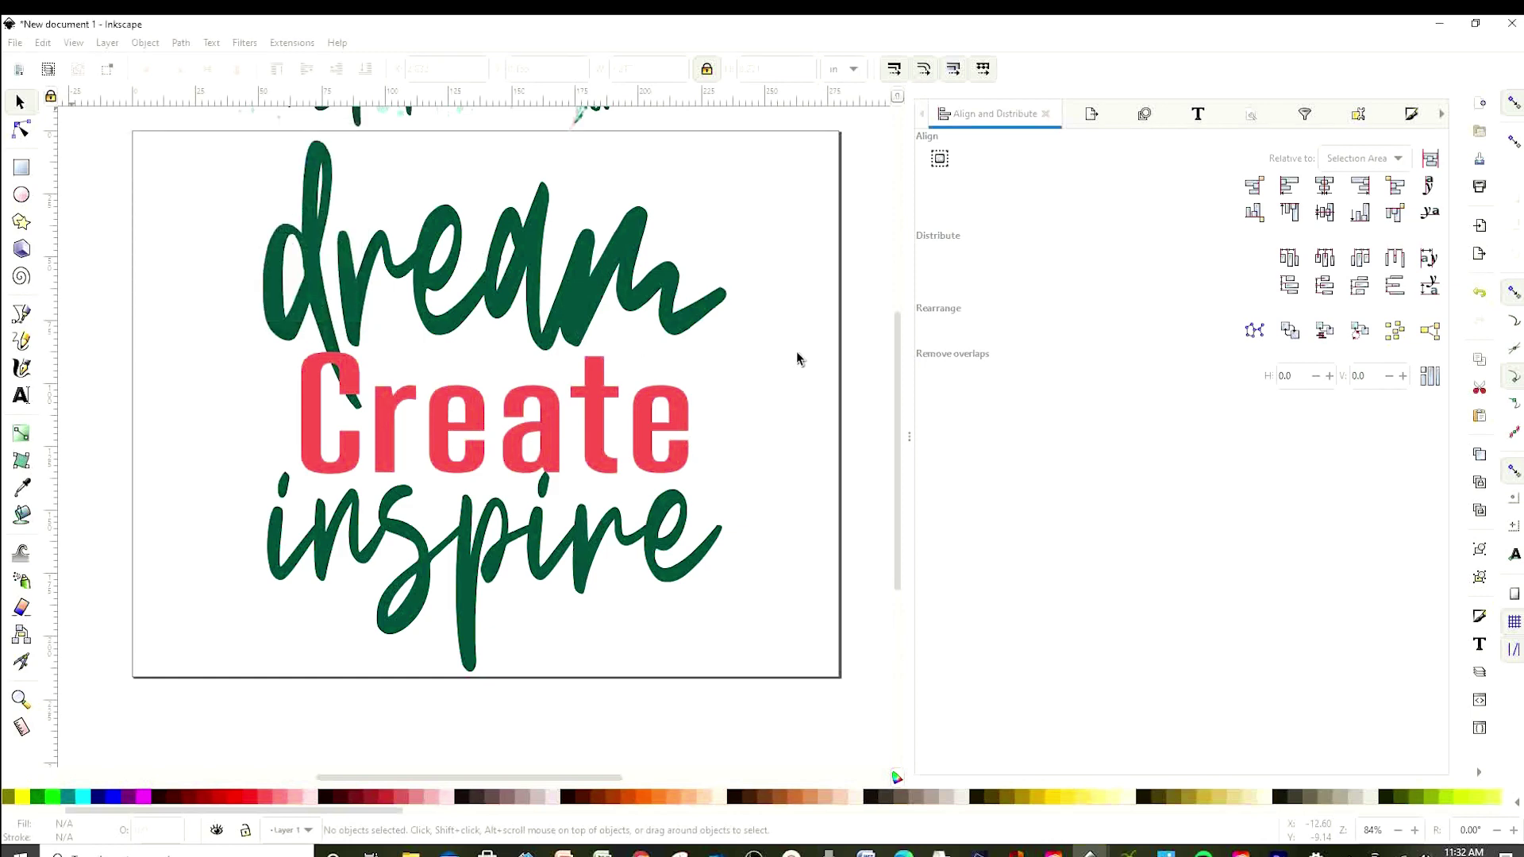
Drag the black splash image onto the page over the dream and Create lettering
drag(131, 442, 394, 514)
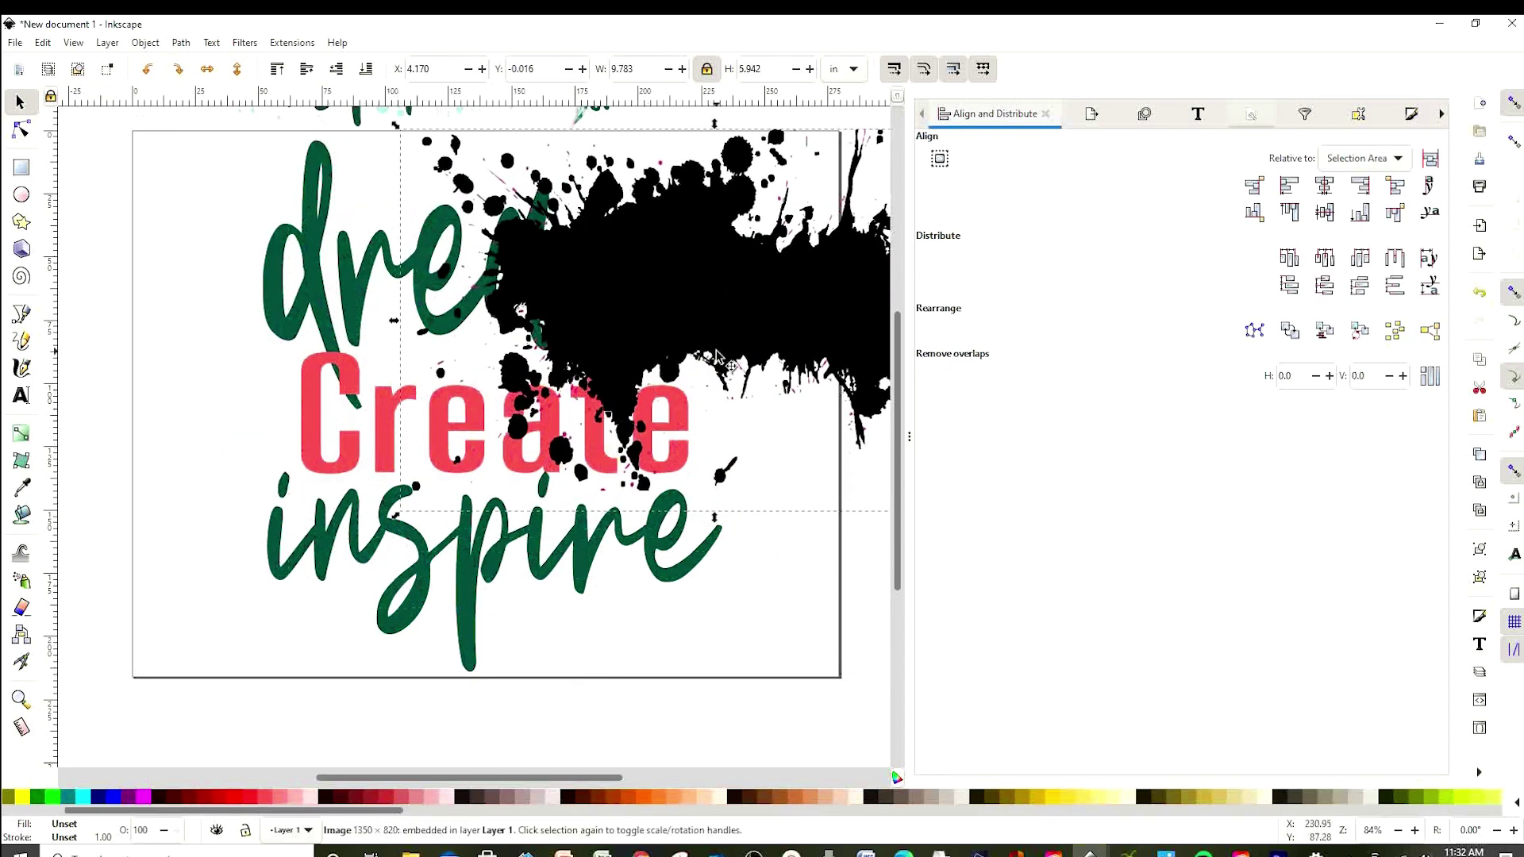
drag(716, 355, 536, 396)
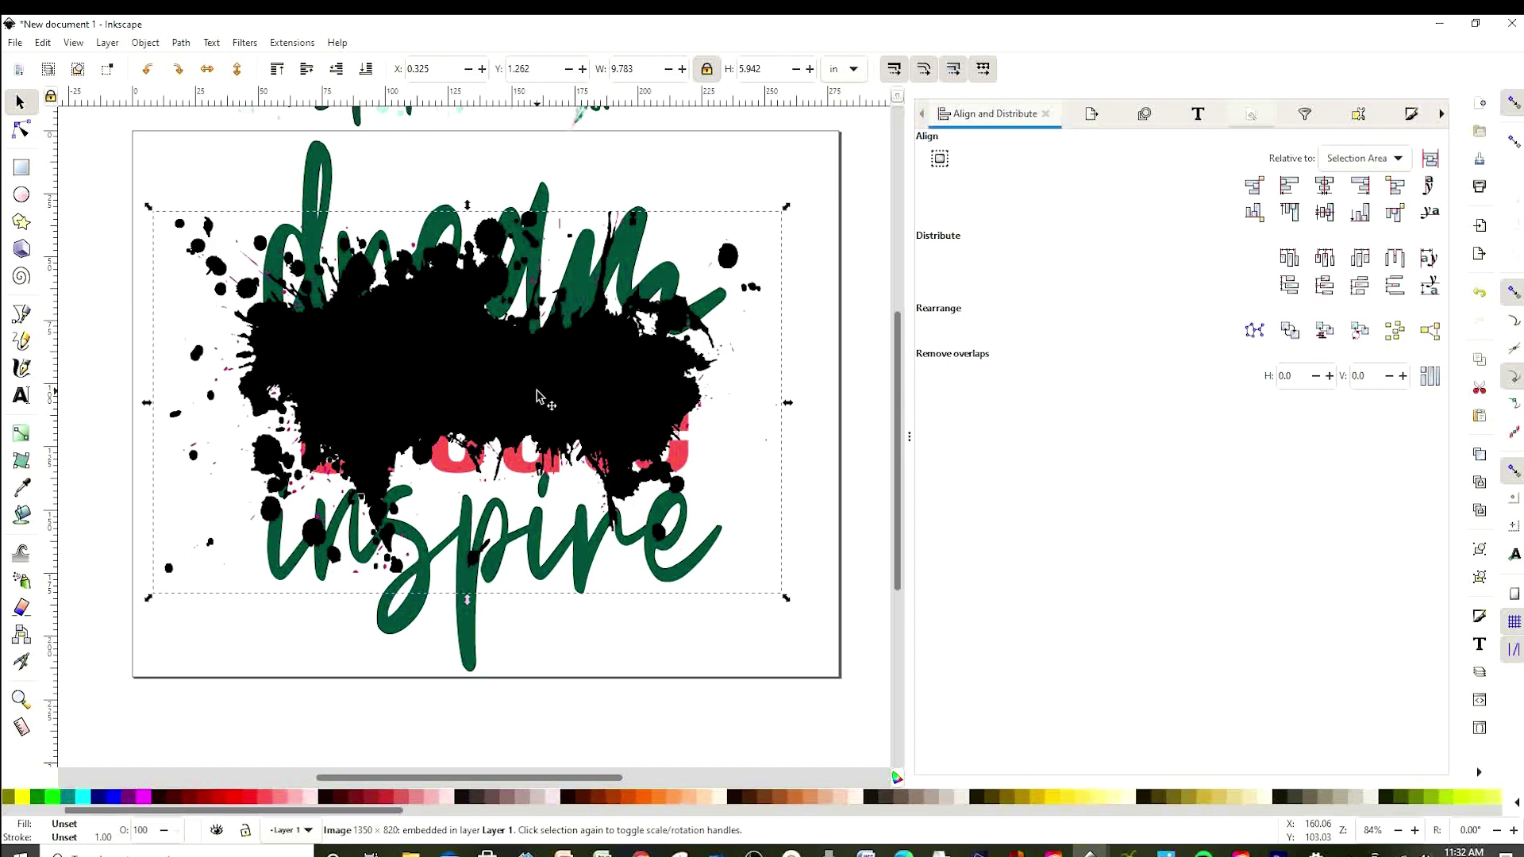
mouse_move(536, 396)
mouse_down()
mouse_move(504, 381)
mouse_move(540, 400)
mouse_move(460, 409)
mouse_move(460, 587)
mouse_up()
click(429, 290)
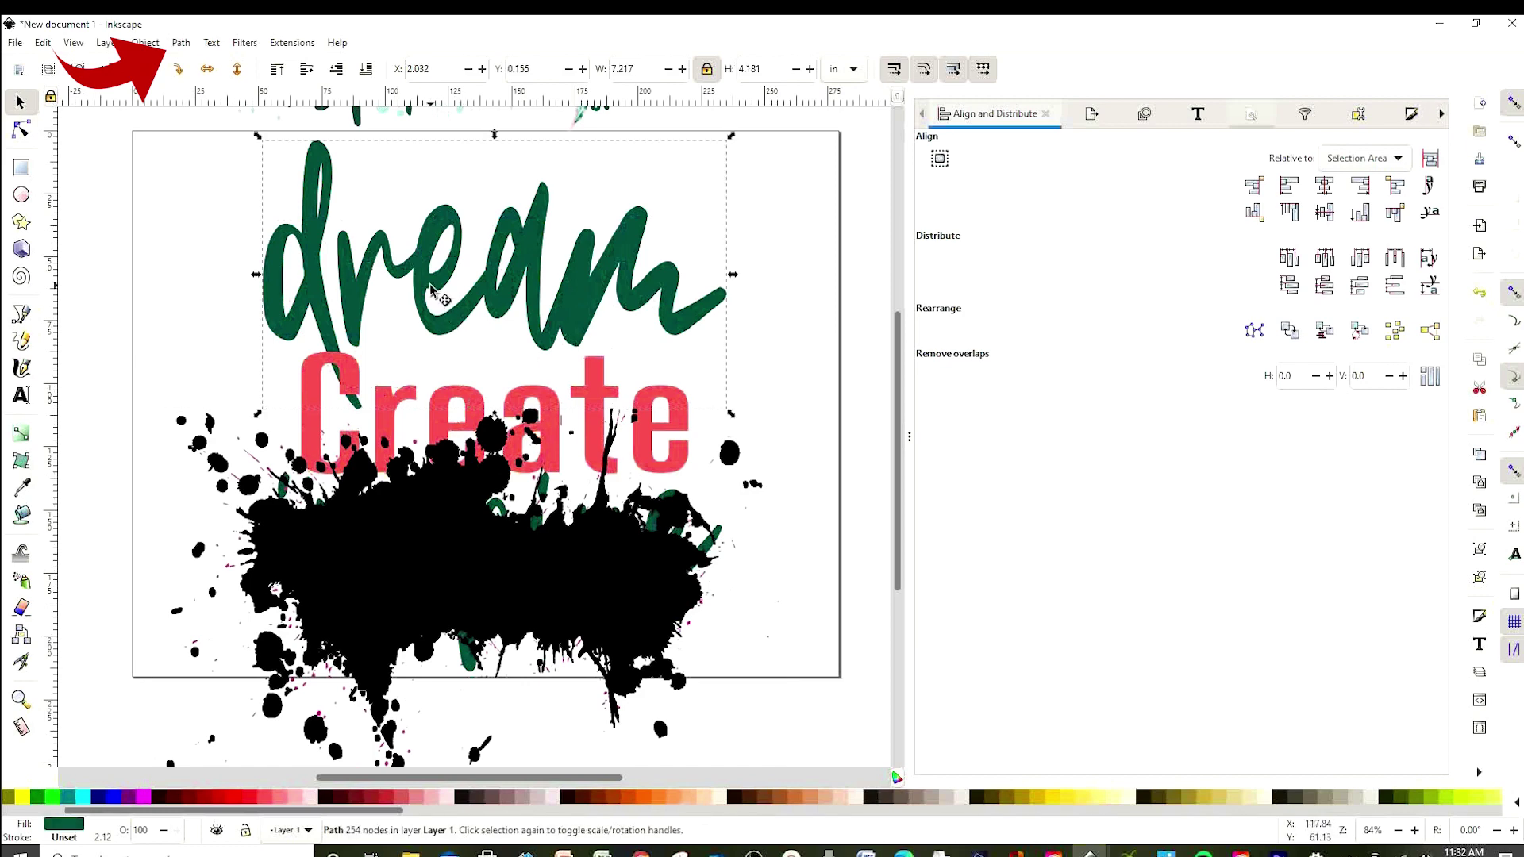
drag(414, 548, 414, 489)
Convert the word dream to a path and move the splash back over the lettering
click(450, 274)
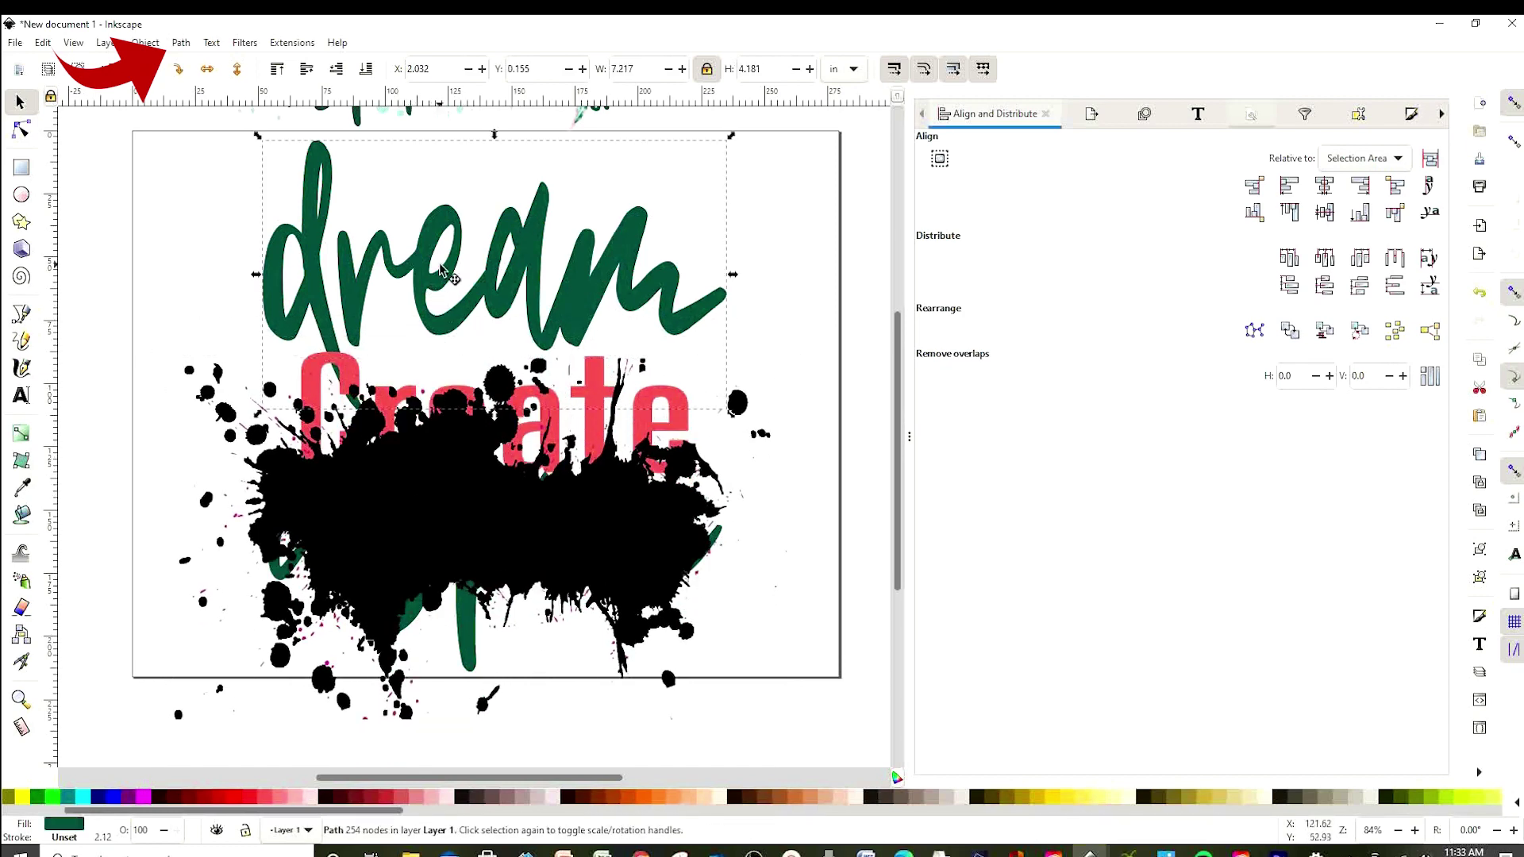
click(184, 44)
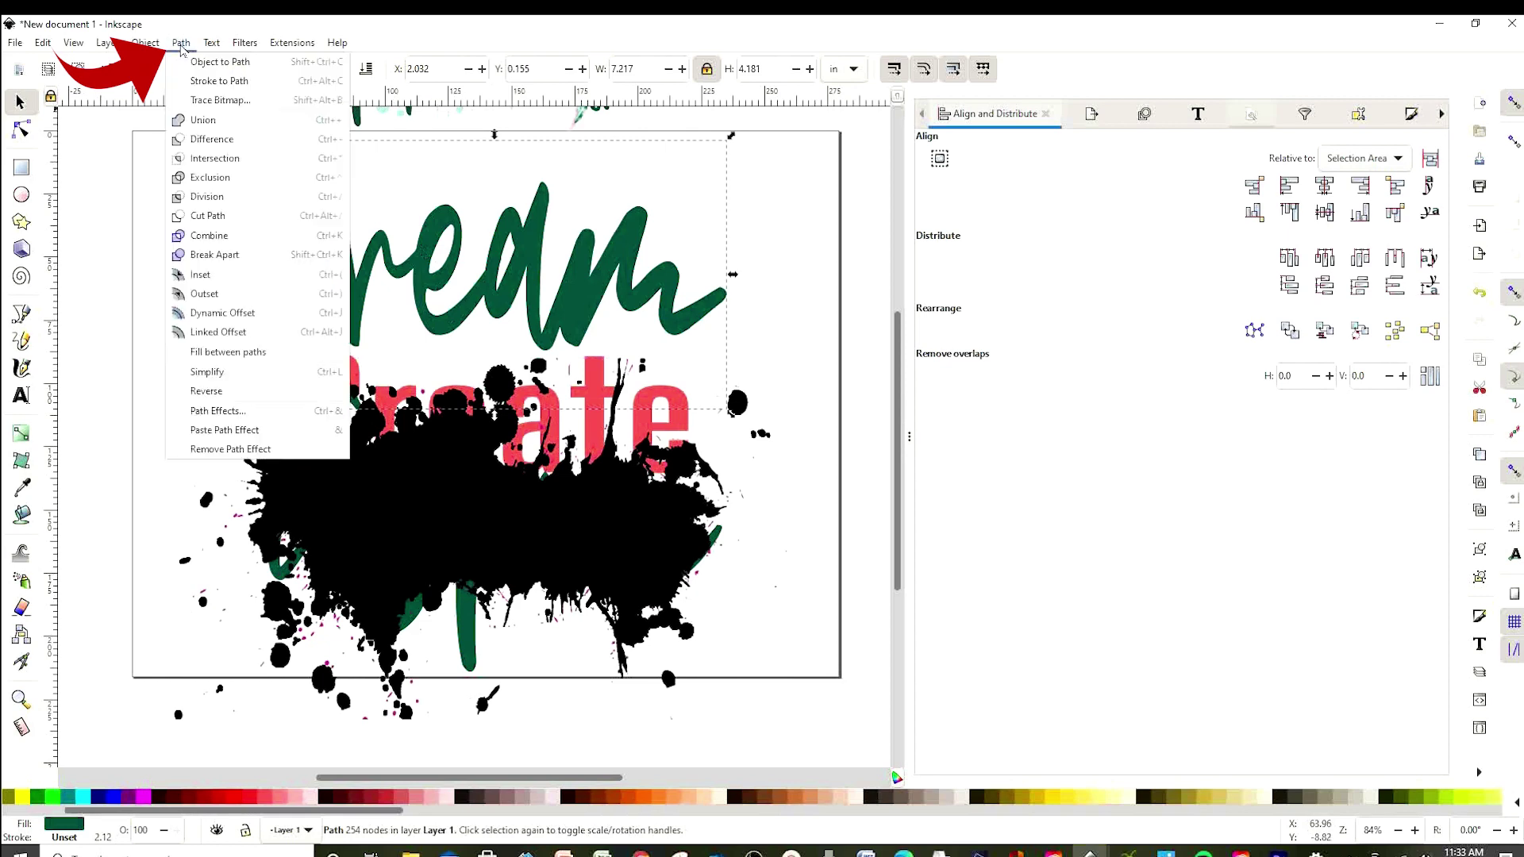
click(248, 67)
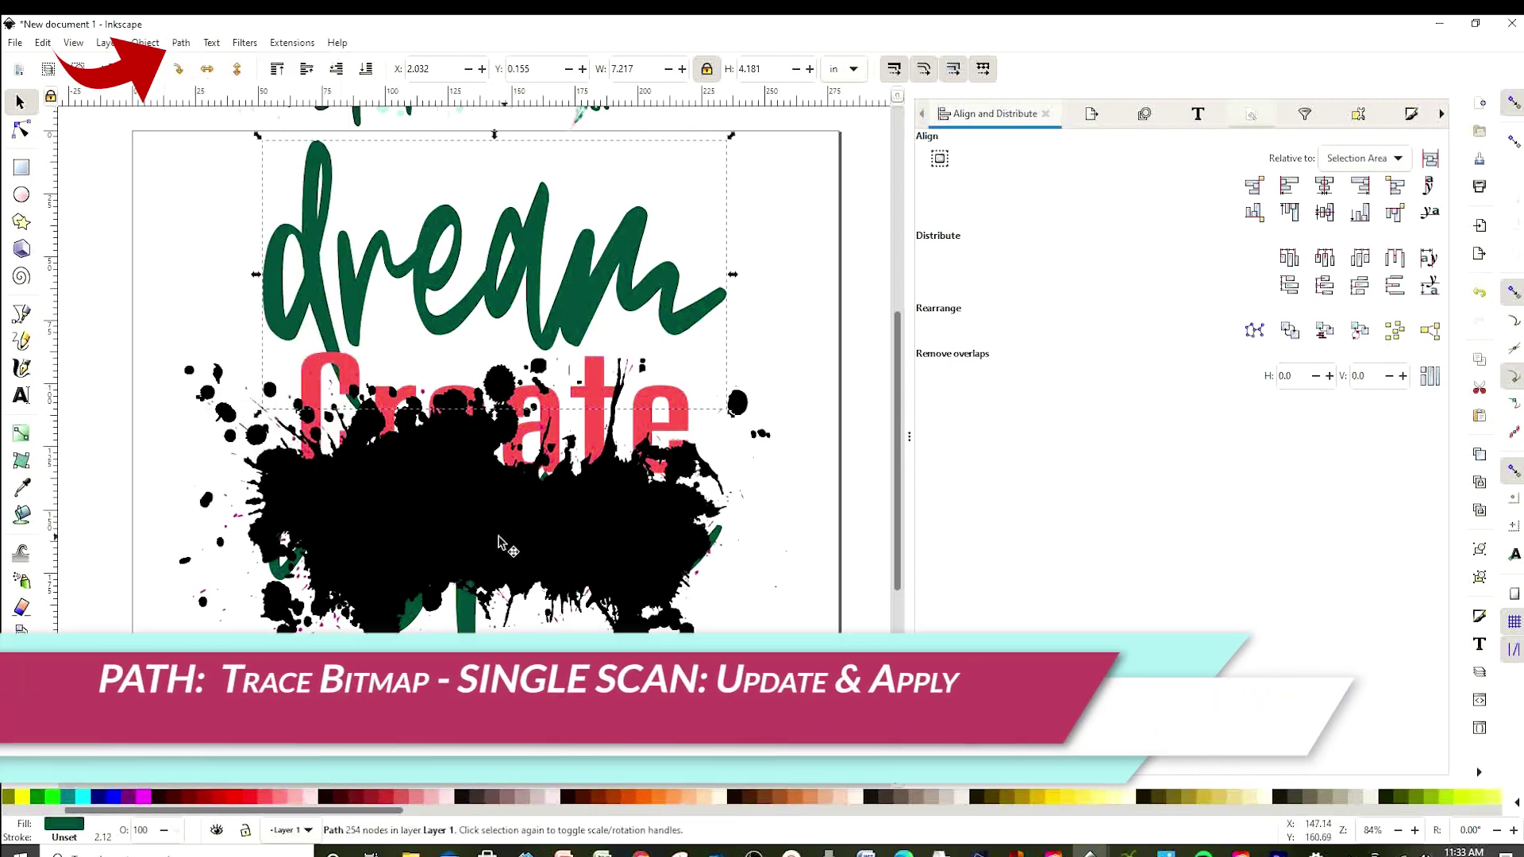
drag(498, 543, 472, 344)
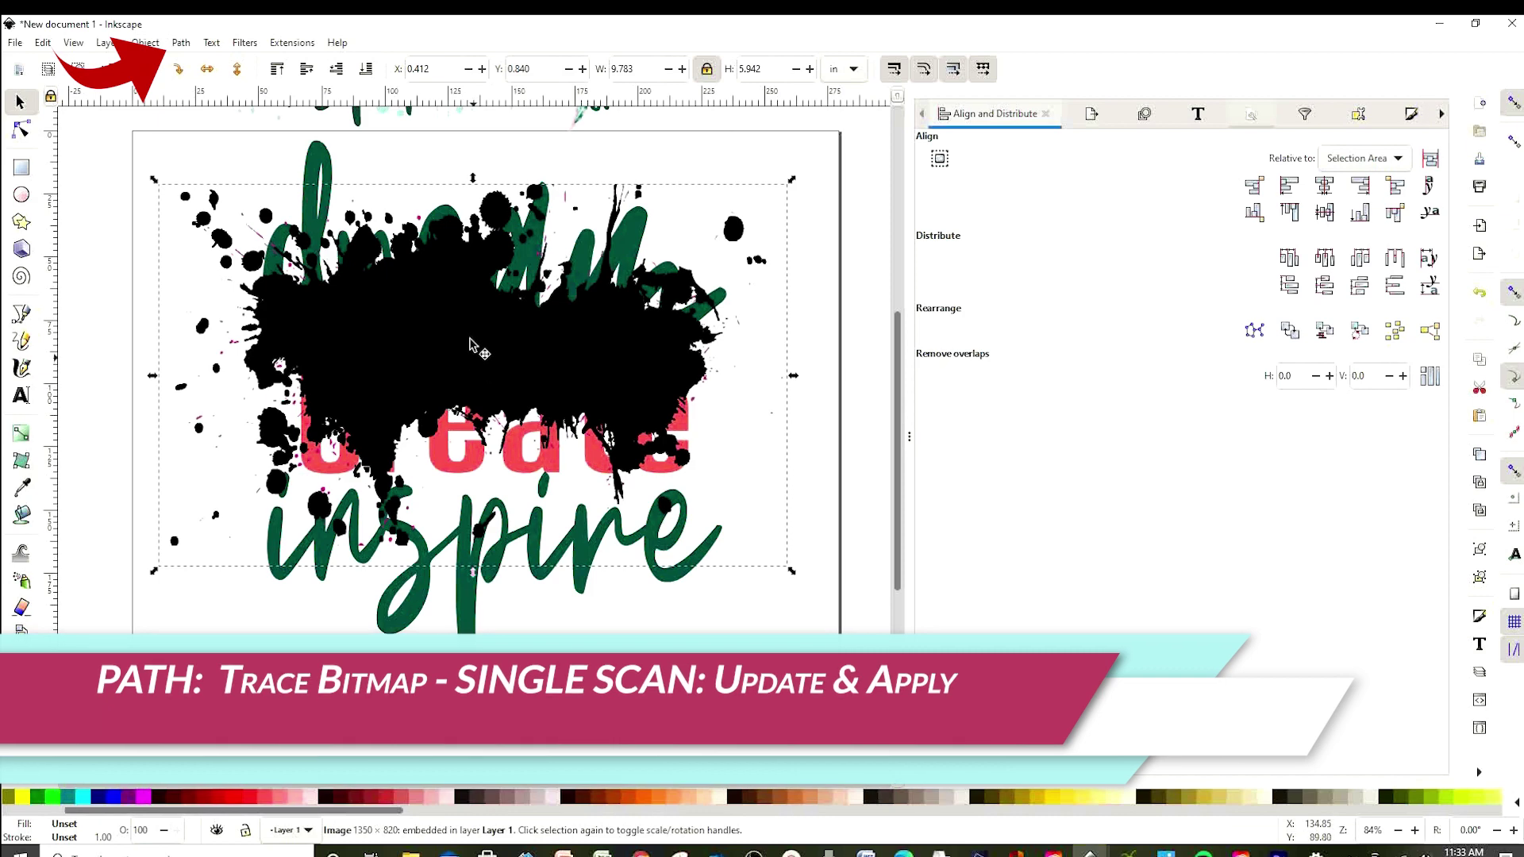
click(178, 45)
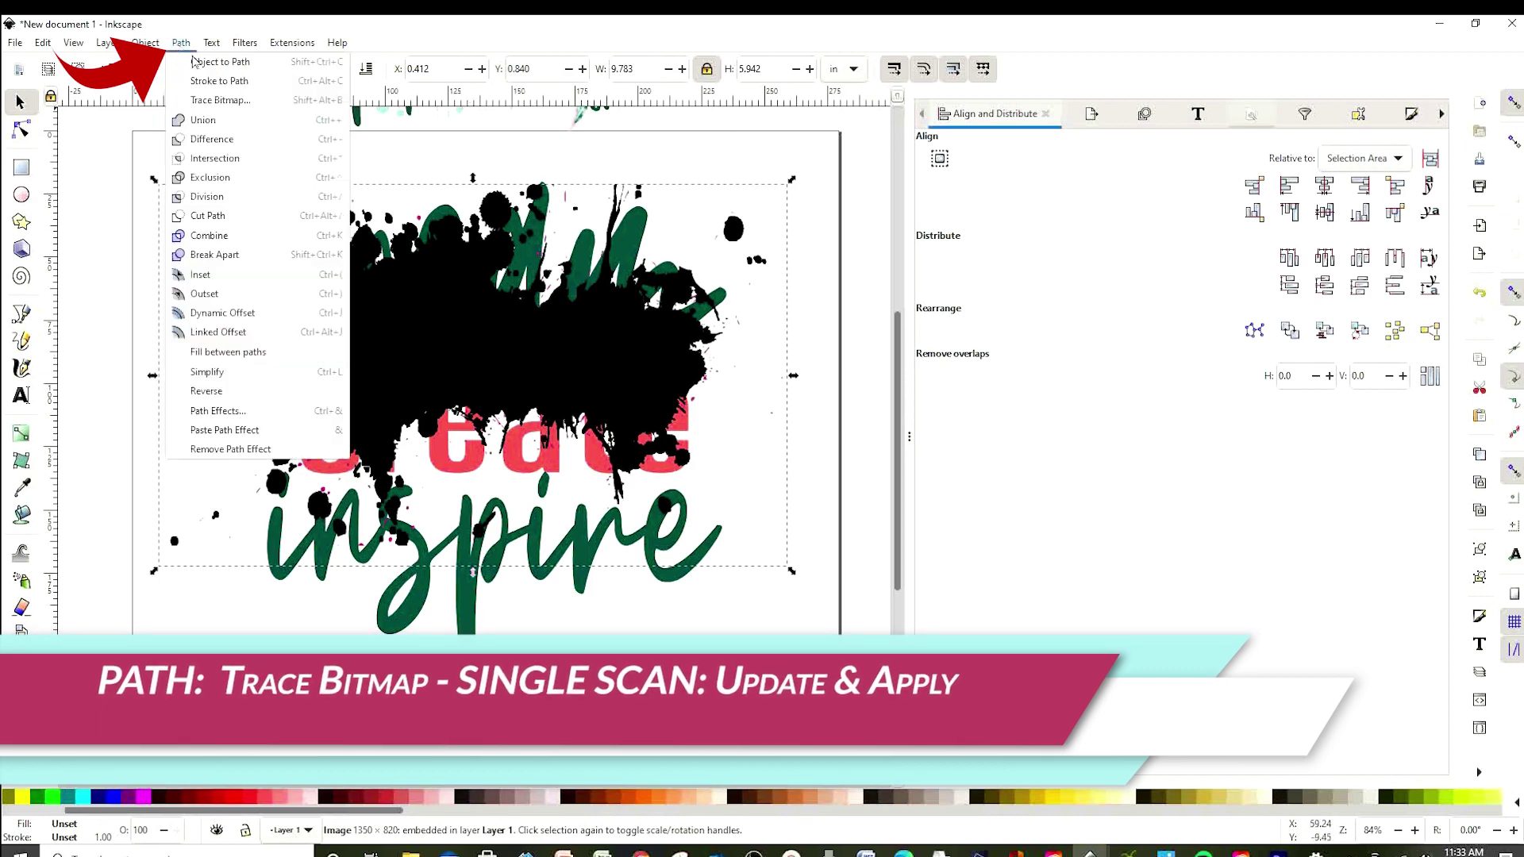
Trace the splash with single-scan Trace Bitmap into a black vector path centred on the page
click(212, 102)
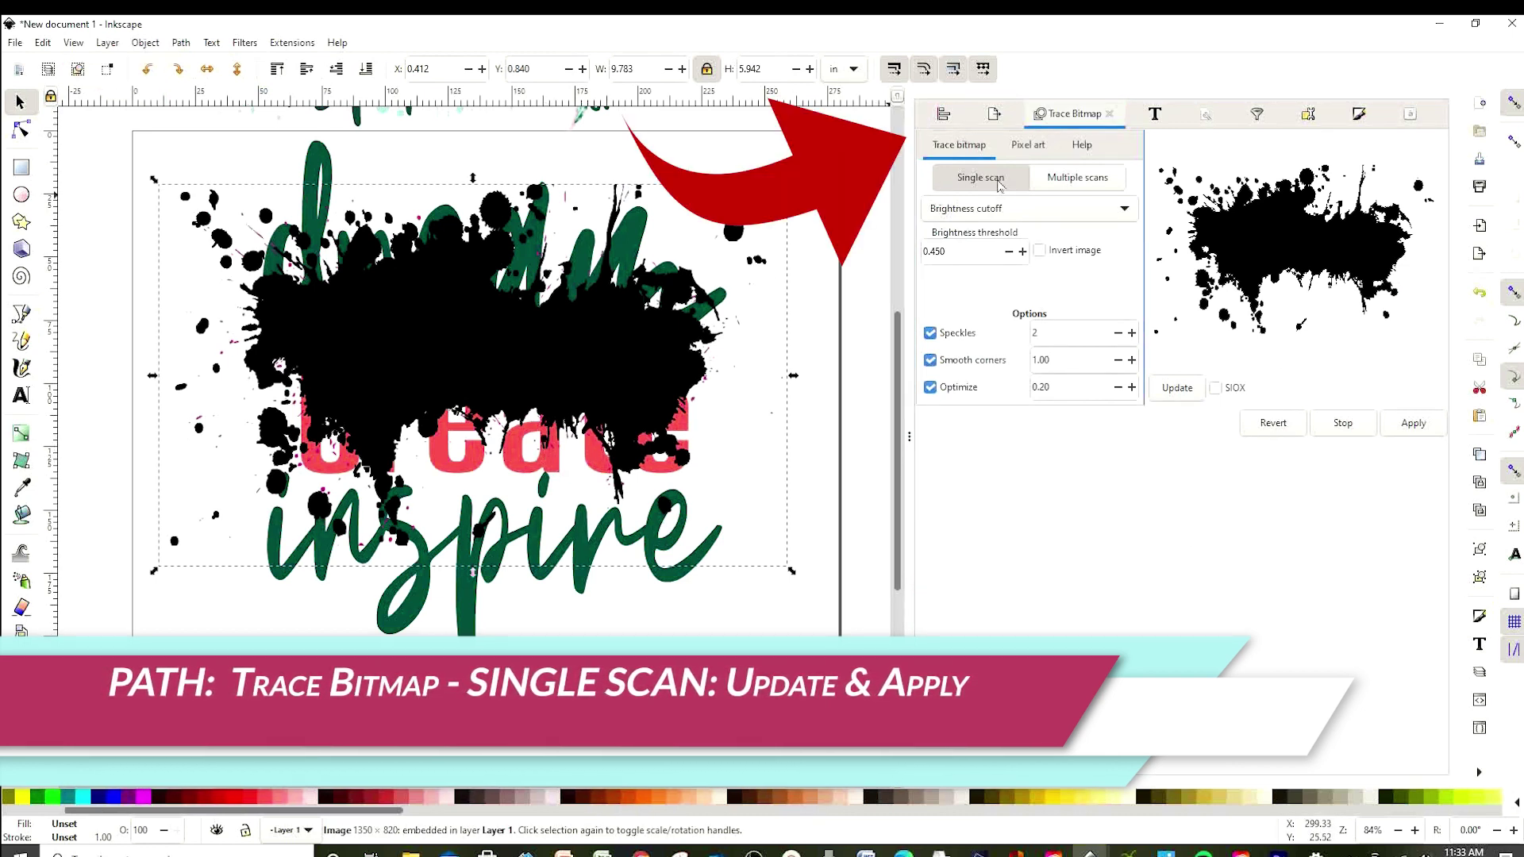
click(1173, 393)
click(1411, 423)
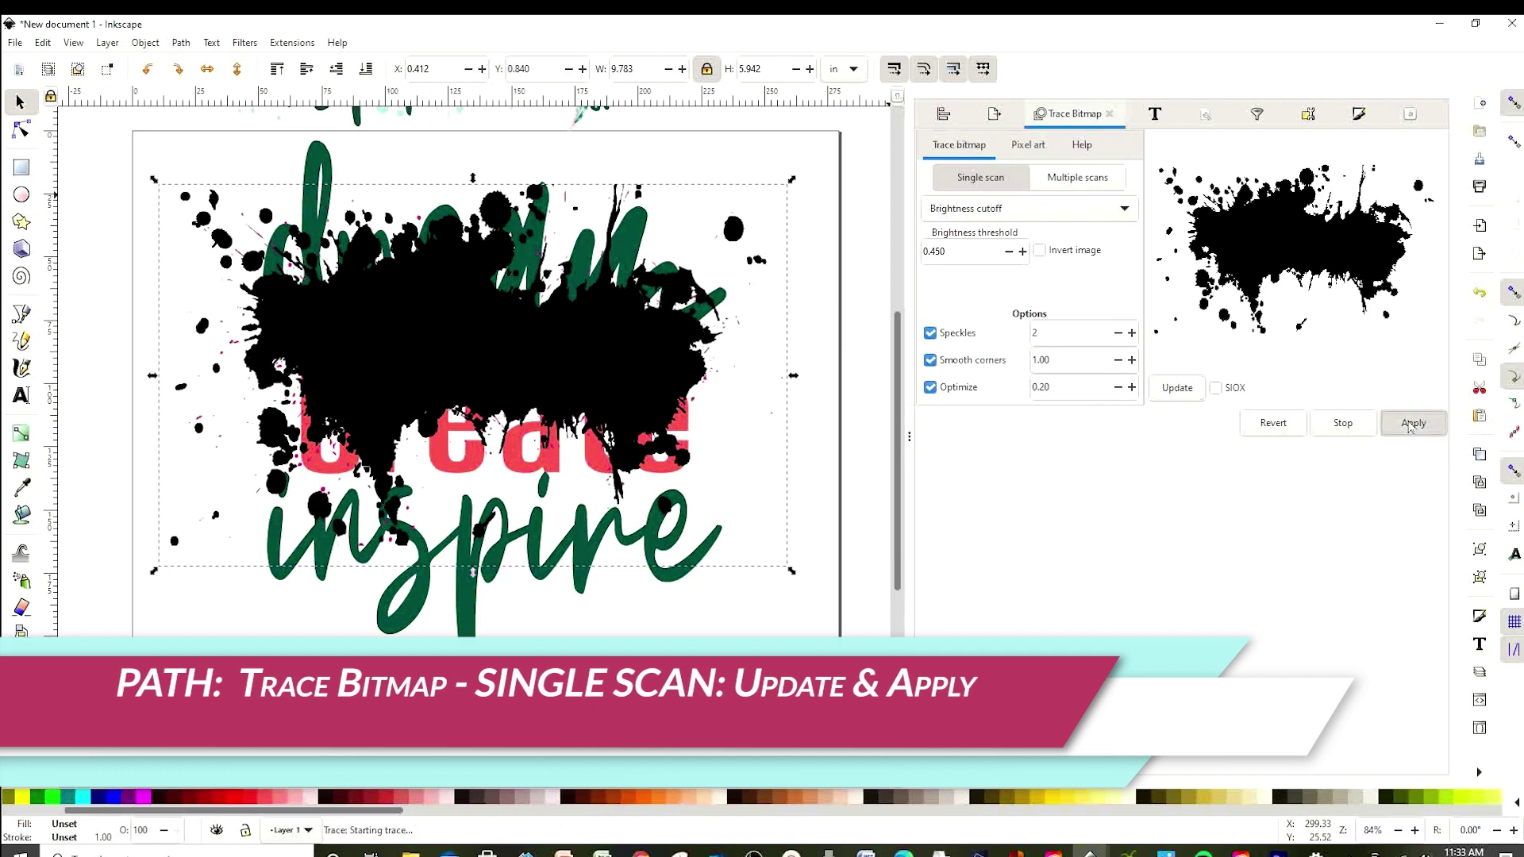
mouse_move(442, 359)
mouse_down()
mouse_move(716, 373)
mouse_move(710, 355)
mouse_move(259, 363)
mouse_up()
key(Escape)
mouse_move(758, 370)
mouse_down()
mouse_move(635, 381)
mouse_move(477, 359)
mouse_move(474, 383)
mouse_move(465, 373)
mouse_up()
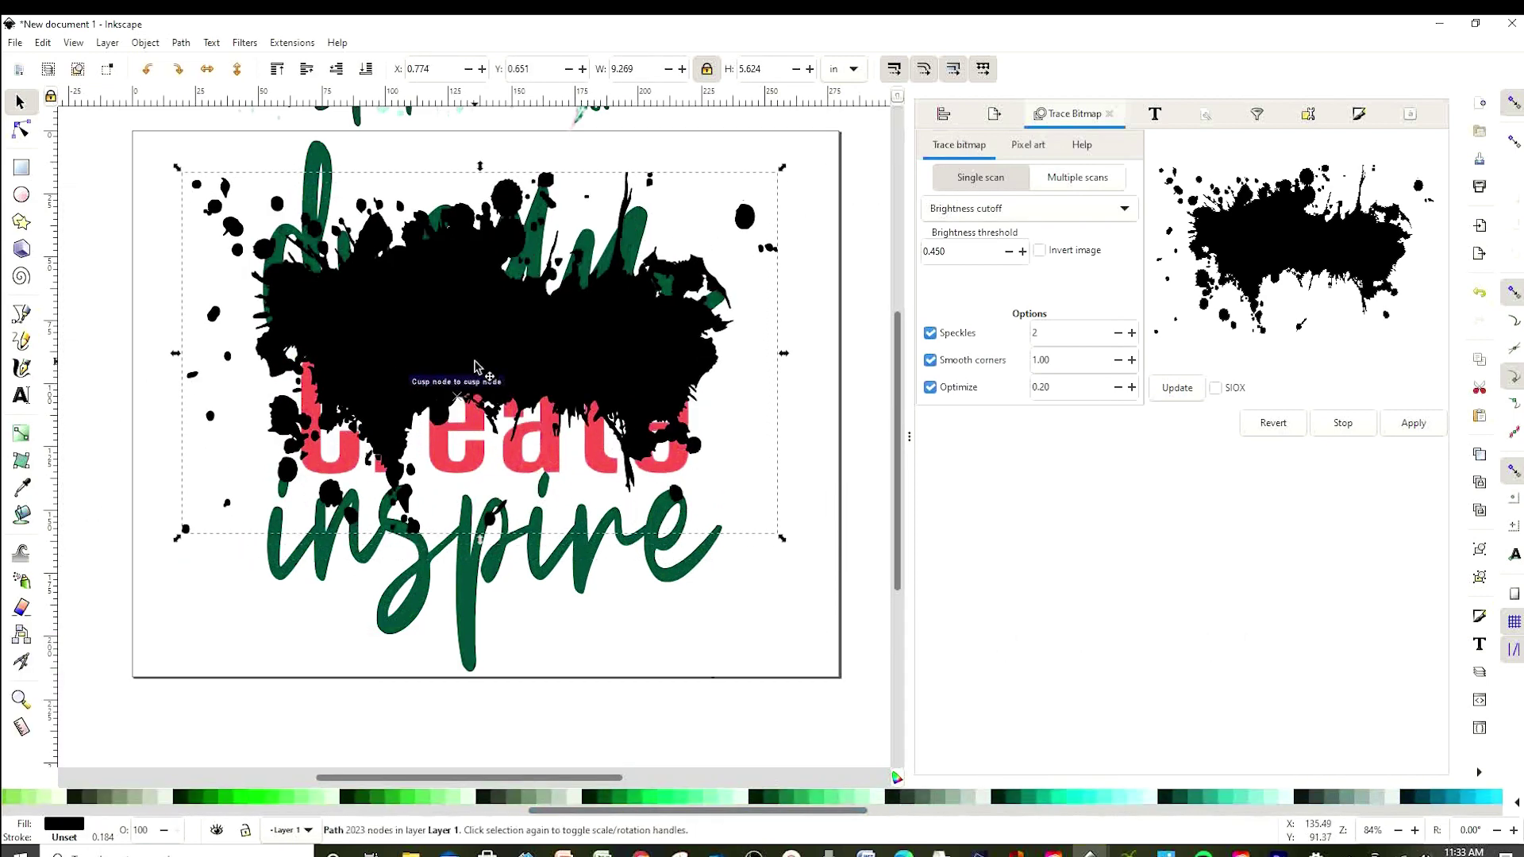
Fill the traced splash light mint, lower it to the bottom, and move Create up toward dream
click(860, 804)
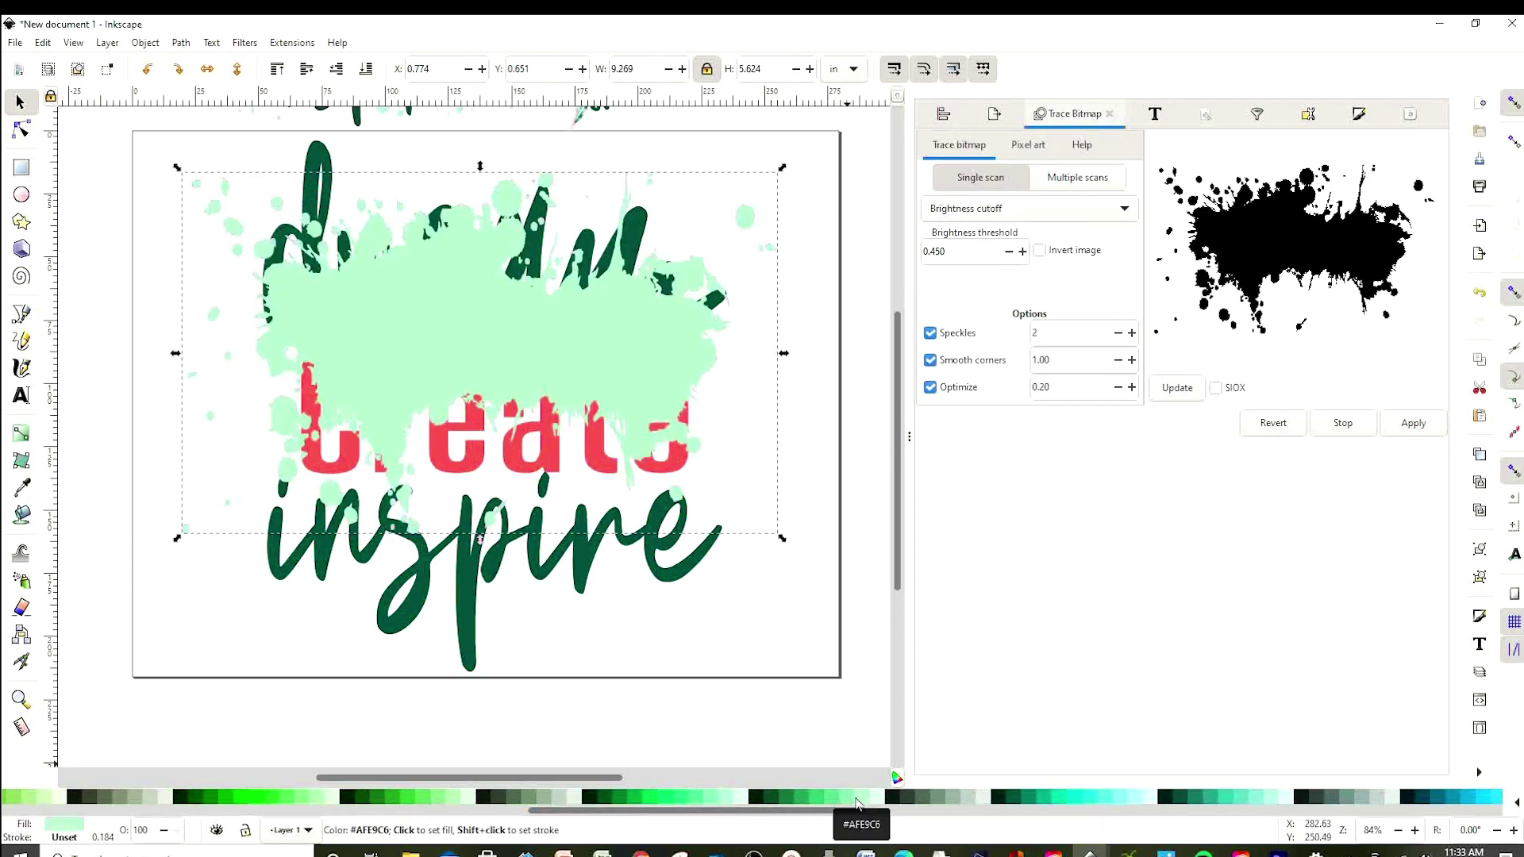
click(1242, 797)
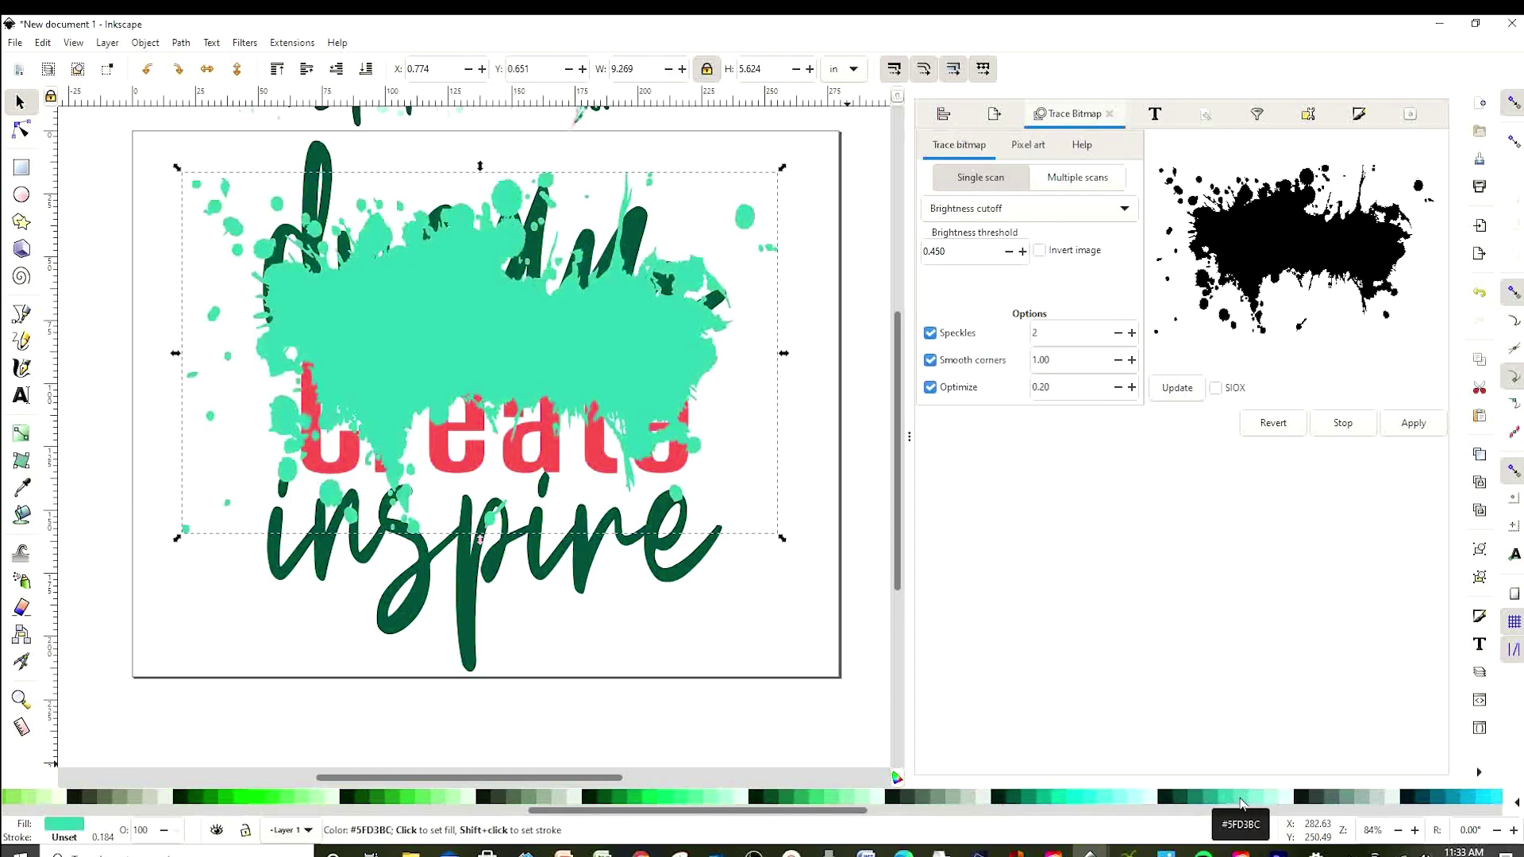
click(1249, 797)
drag(521, 341, 517, 411)
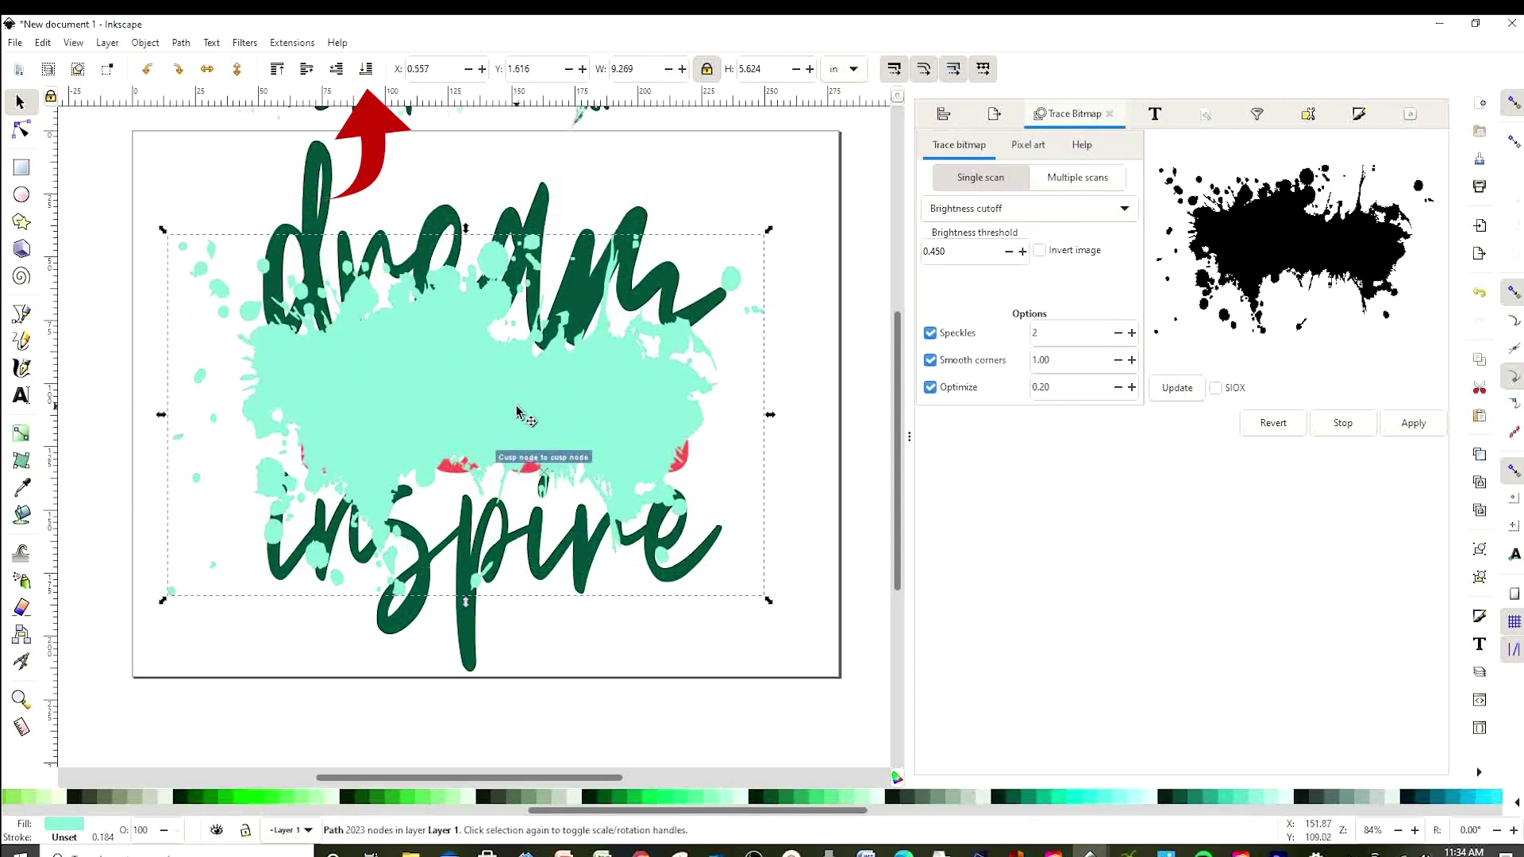
click(365, 69)
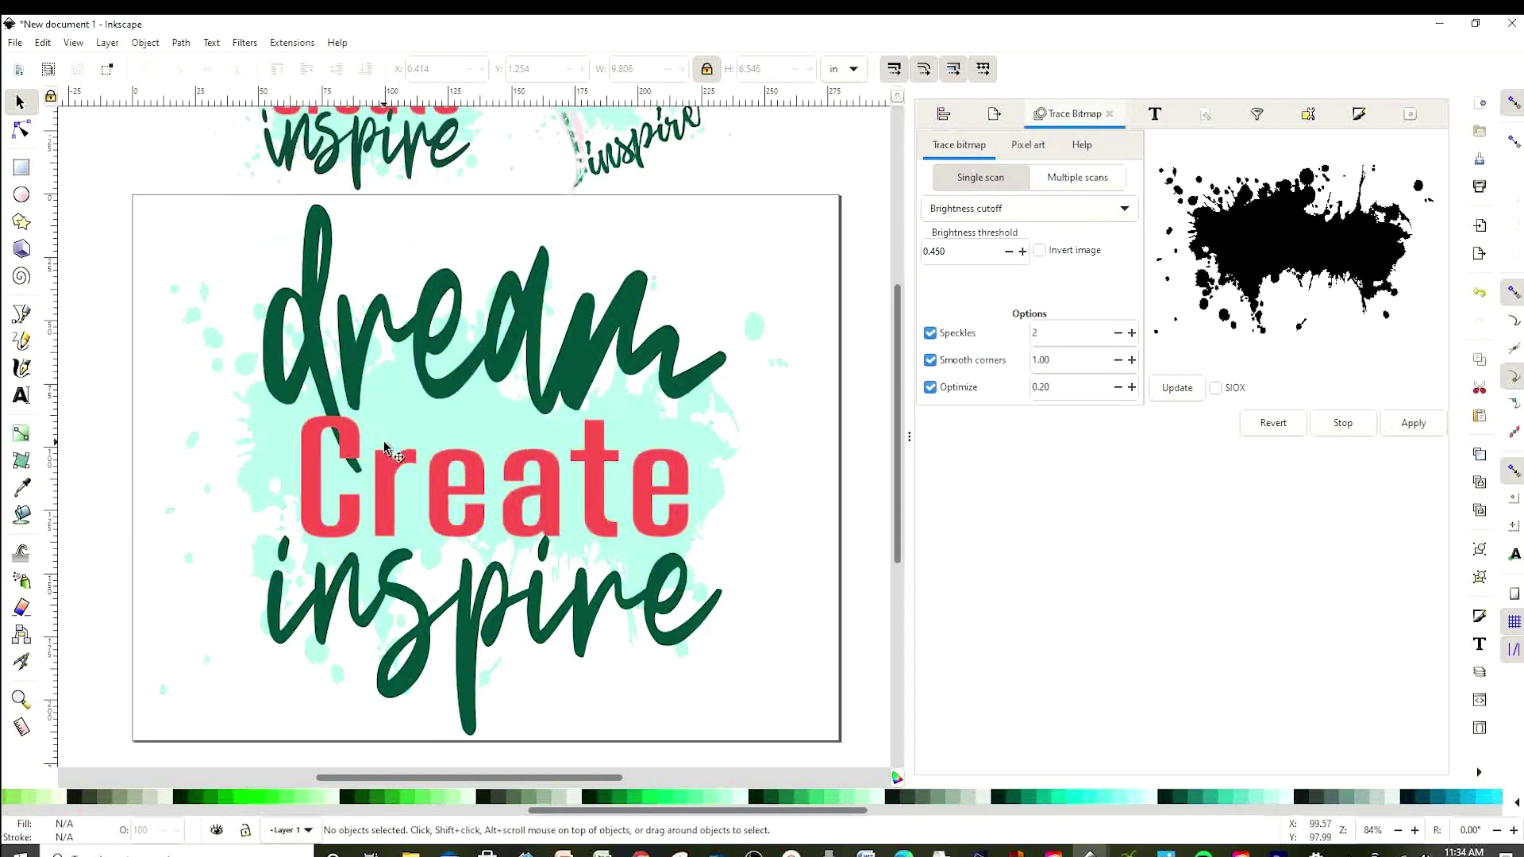
drag(384, 449, 382, 411)
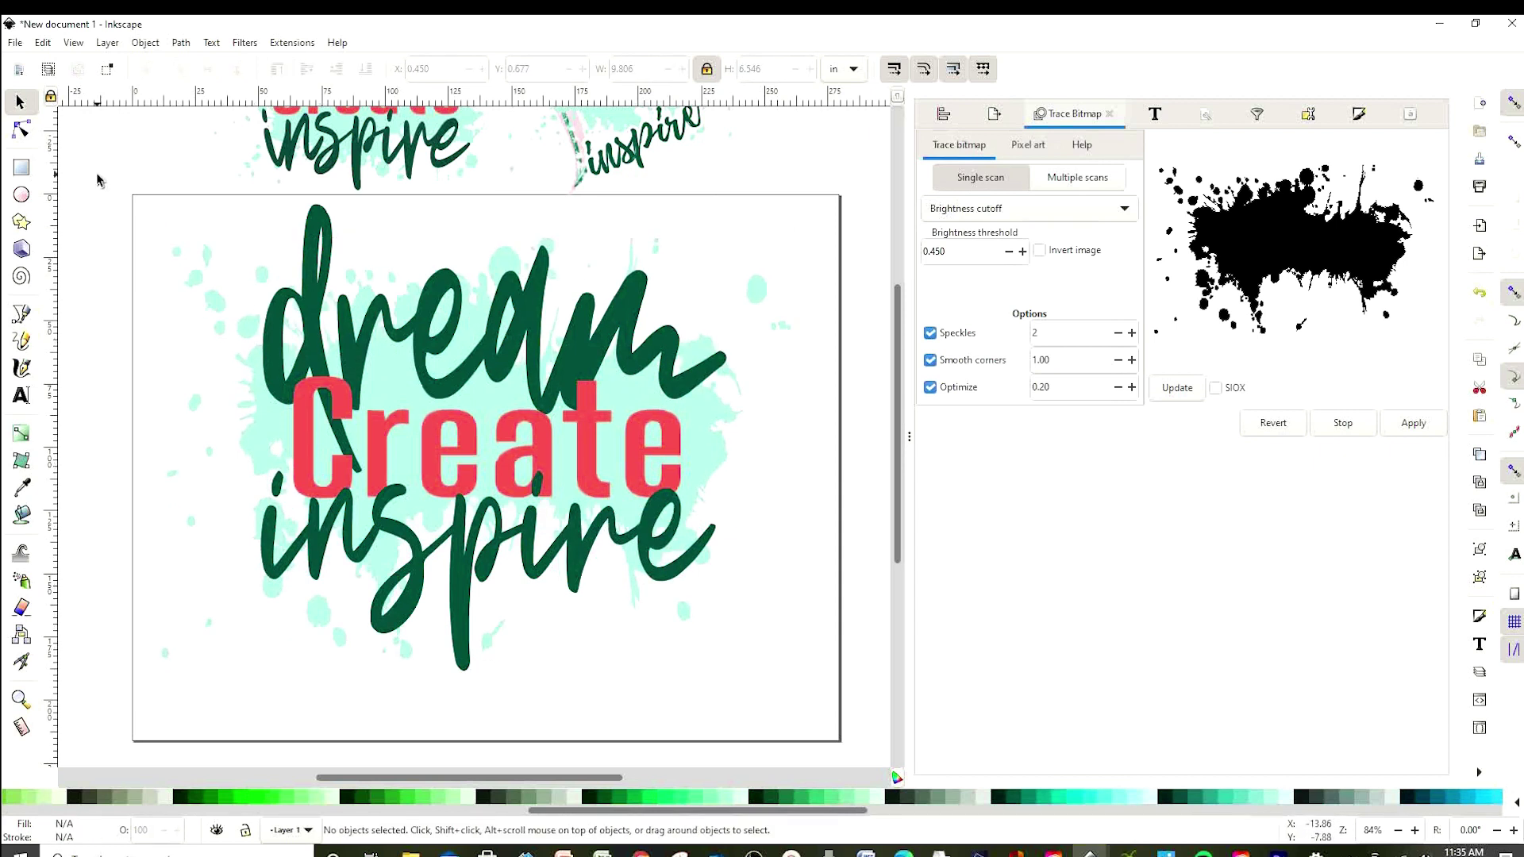
Group the mint splash with the dream, Create and inspire words, then shift the group down-right
drag(96, 172, 846, 673)
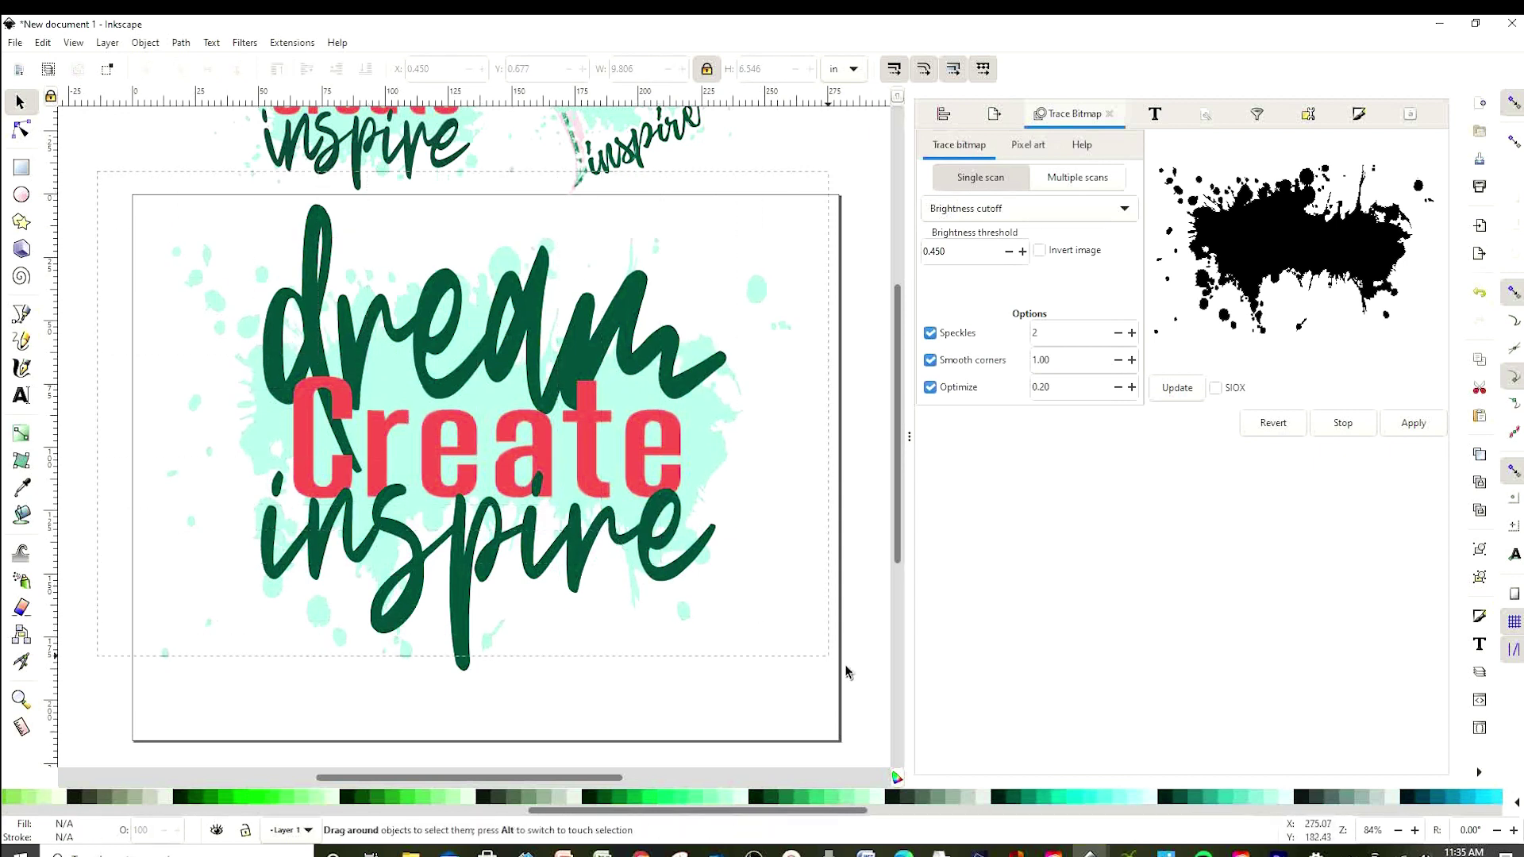
drag(878, 735, 878, 735)
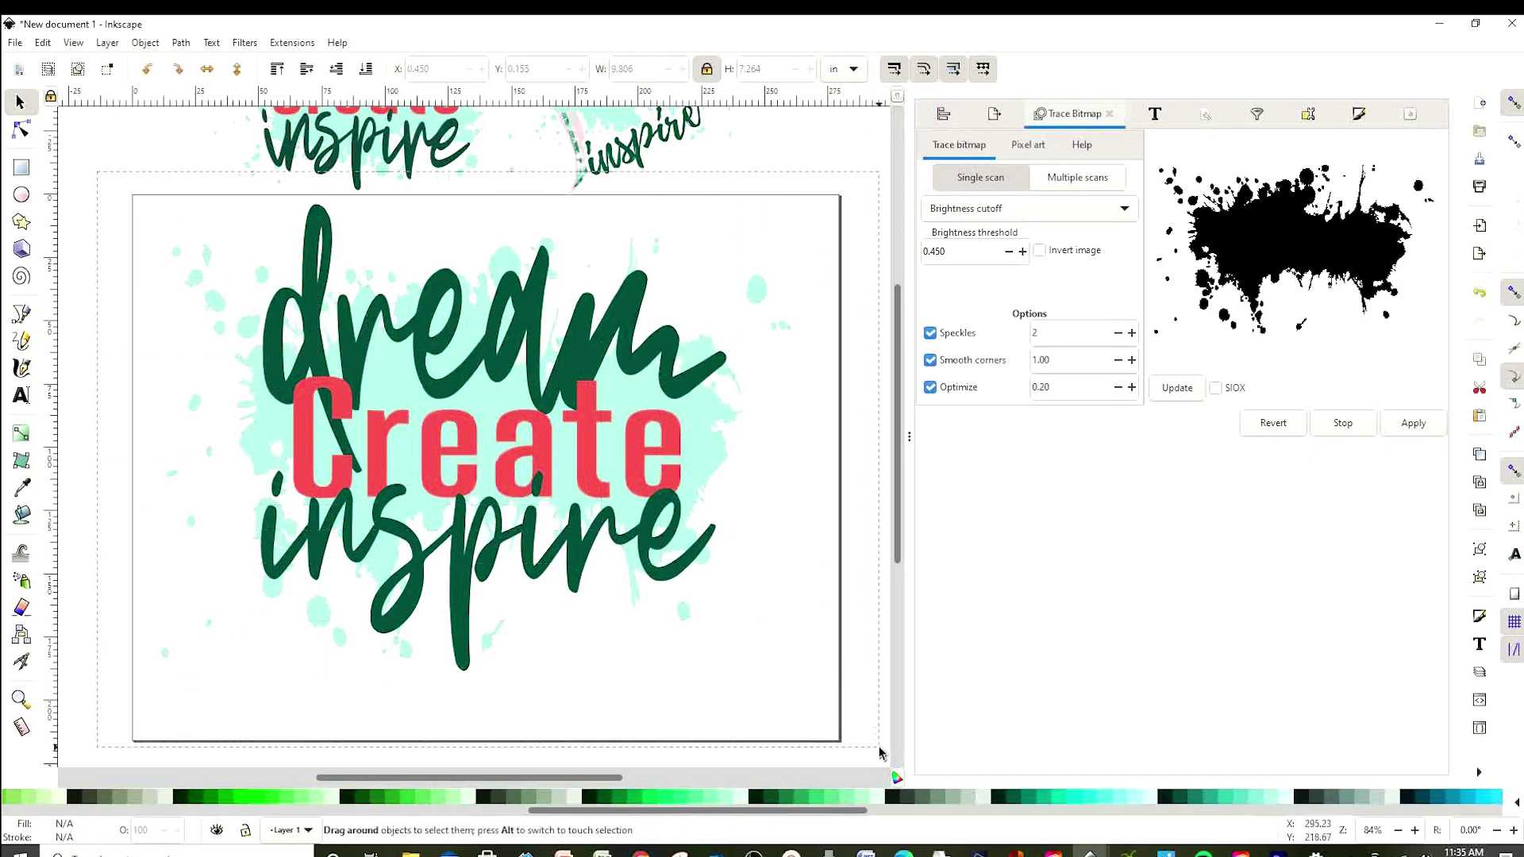
right_click(468, 431)
click(543, 760)
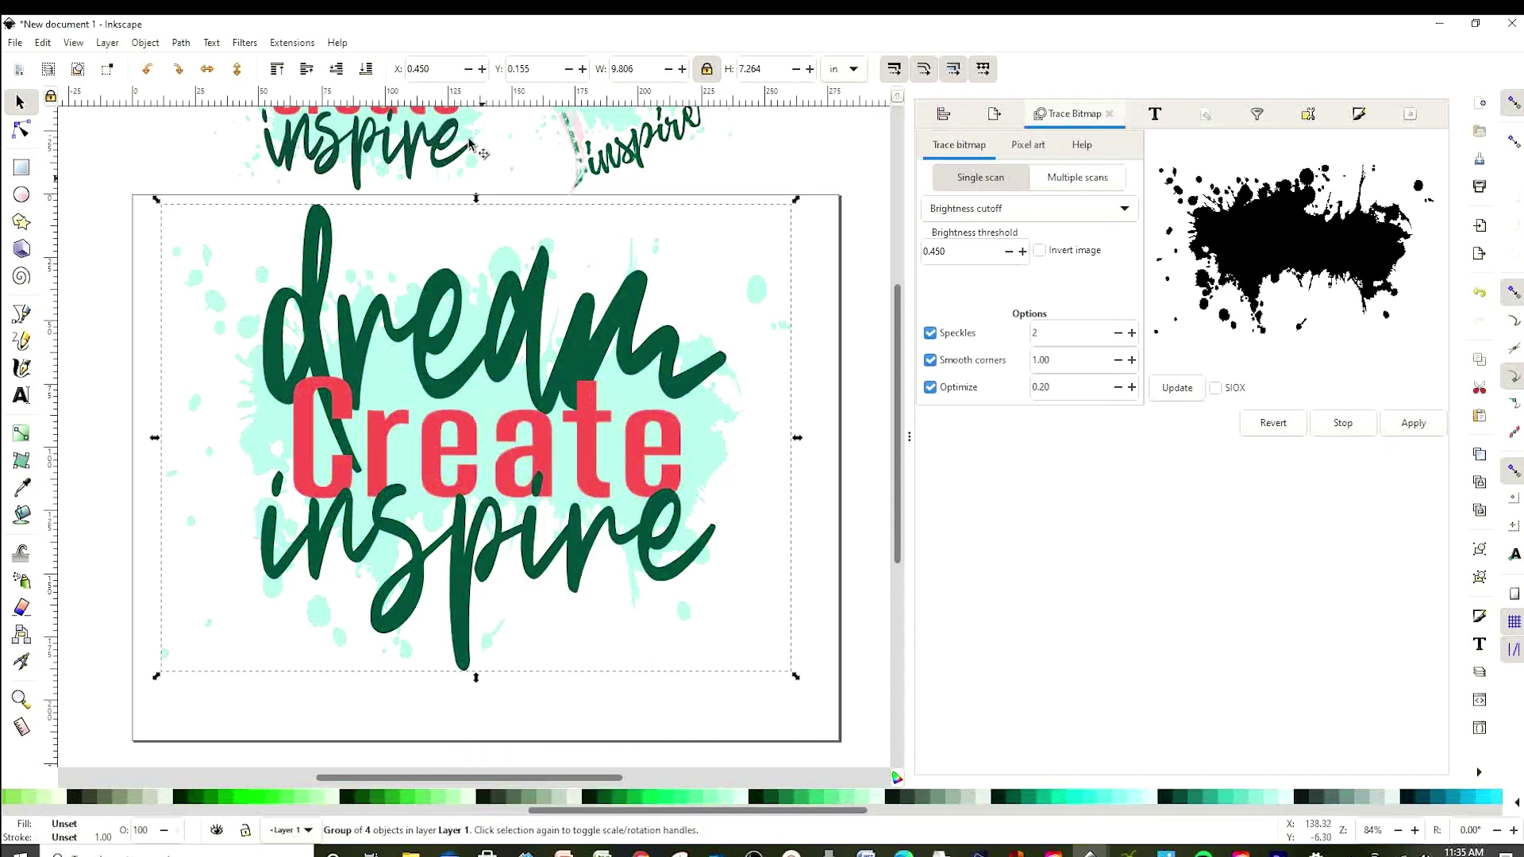
drag(483, 451, 468, 479)
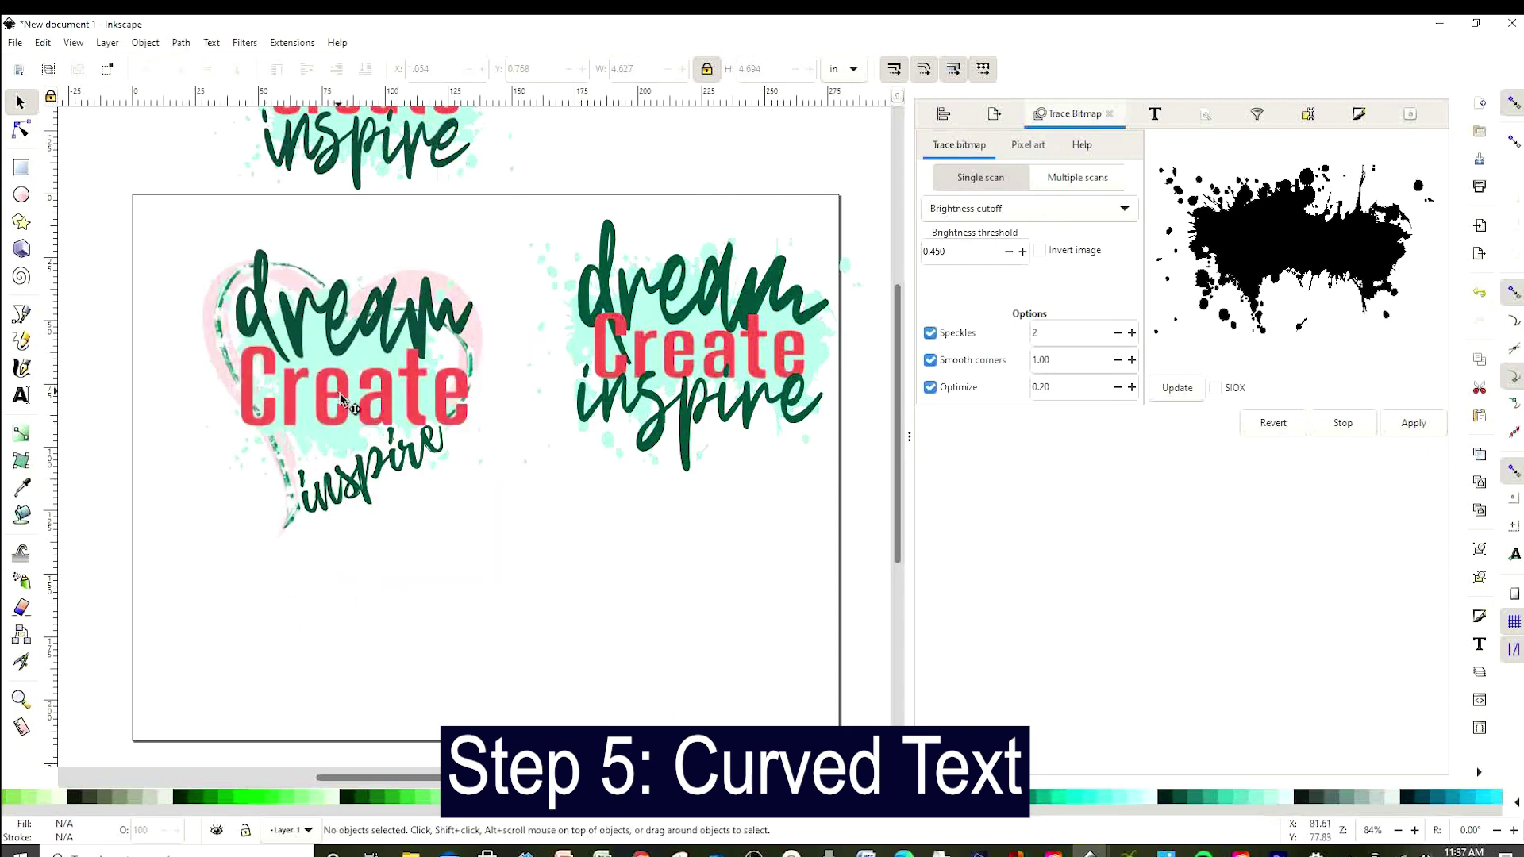
Move the heart design to the lower right and type 'multifacetica' on the page's left
drag(343, 400, 748, 605)
click(500, 551)
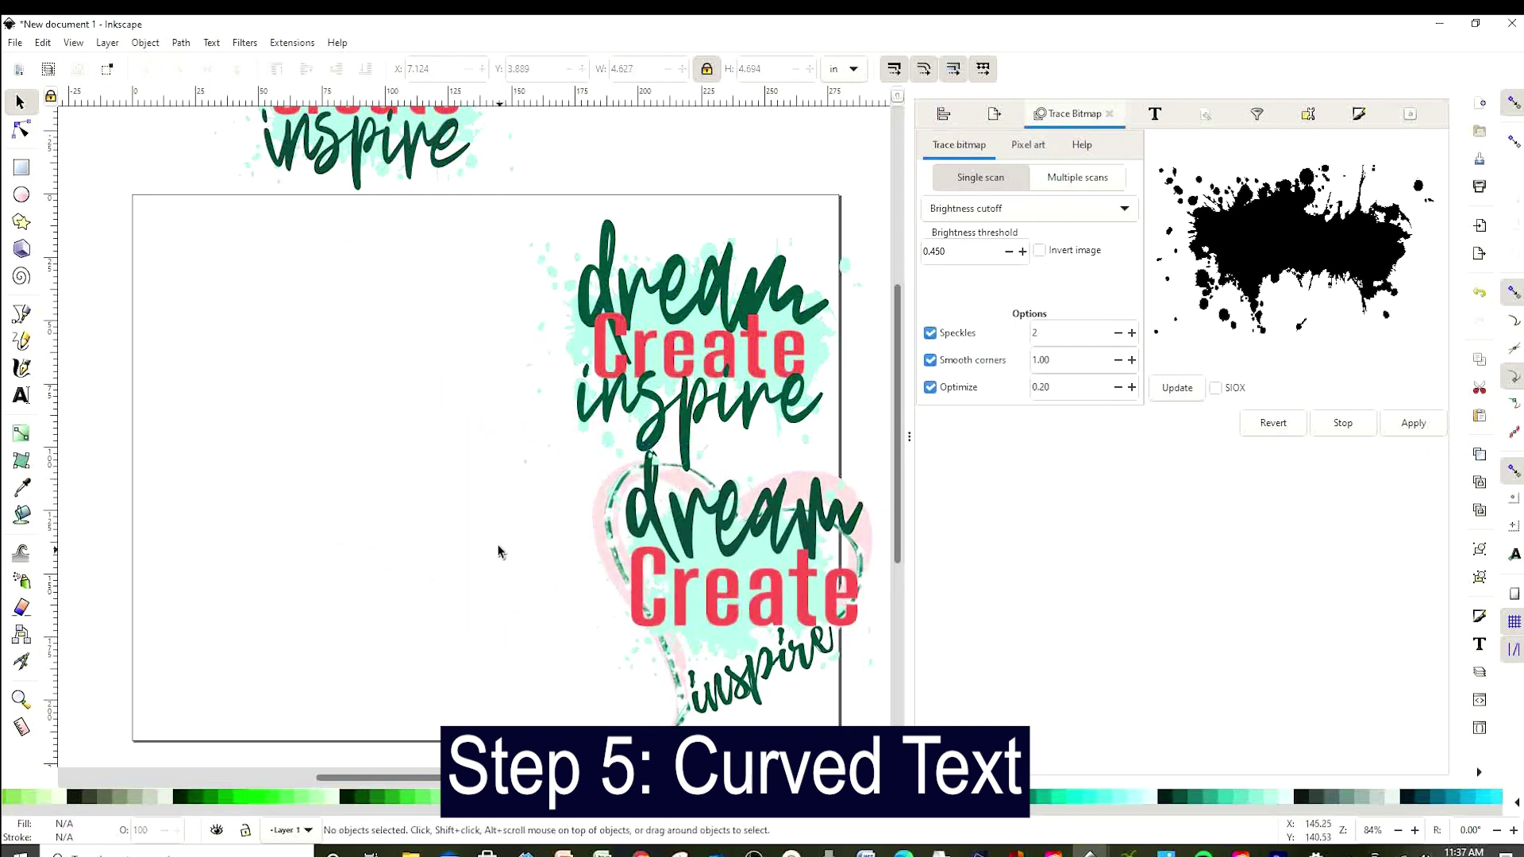
click(21, 394)
click(246, 538)
text(multifacetica)
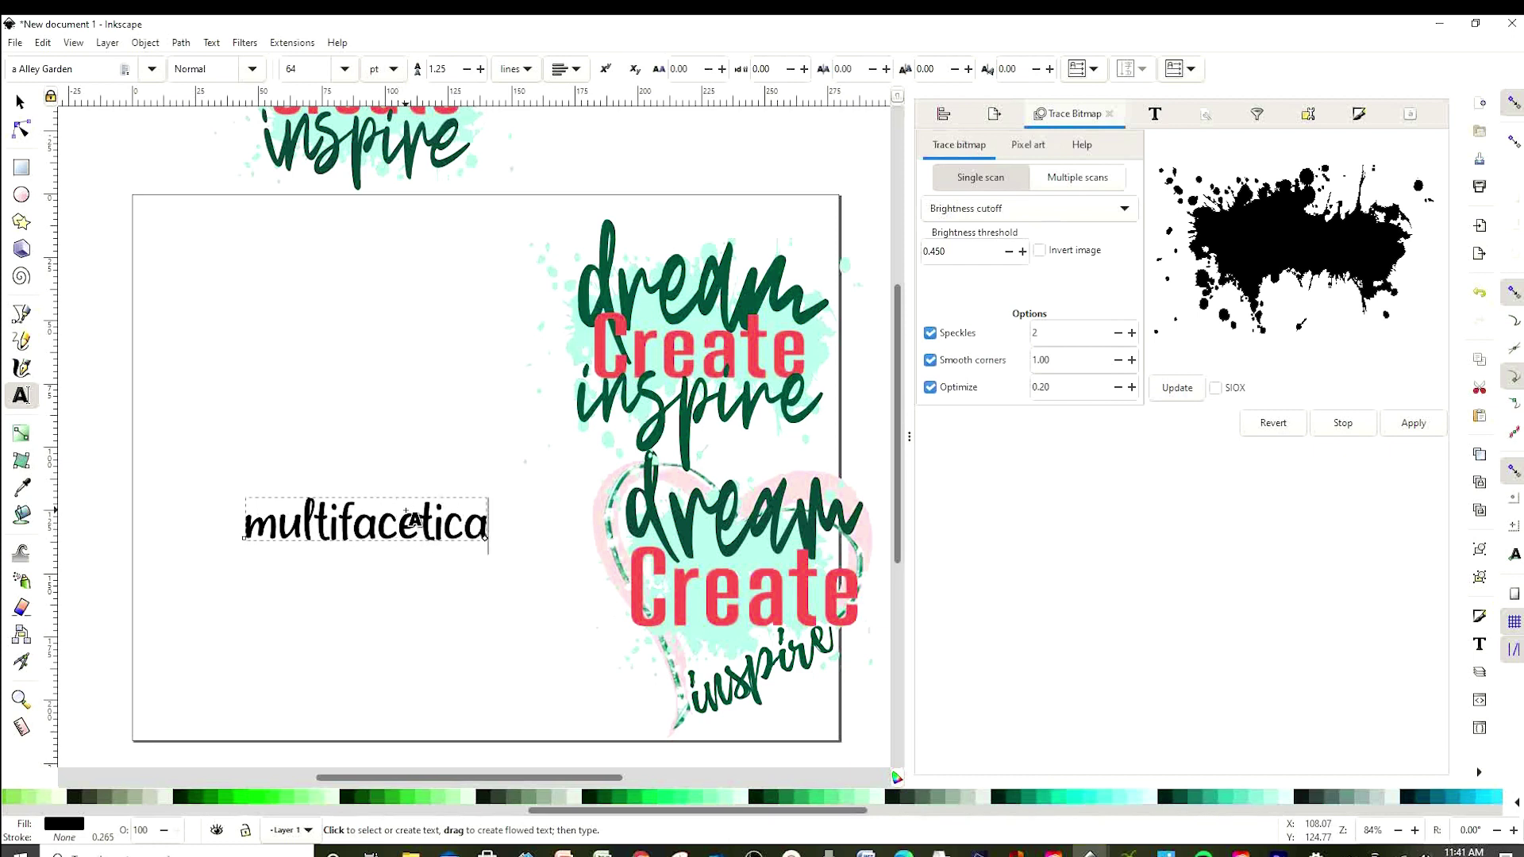
Draw a wavy freehand curve, place it under the multifacetica text, and select both
click(20, 101)
key(p)
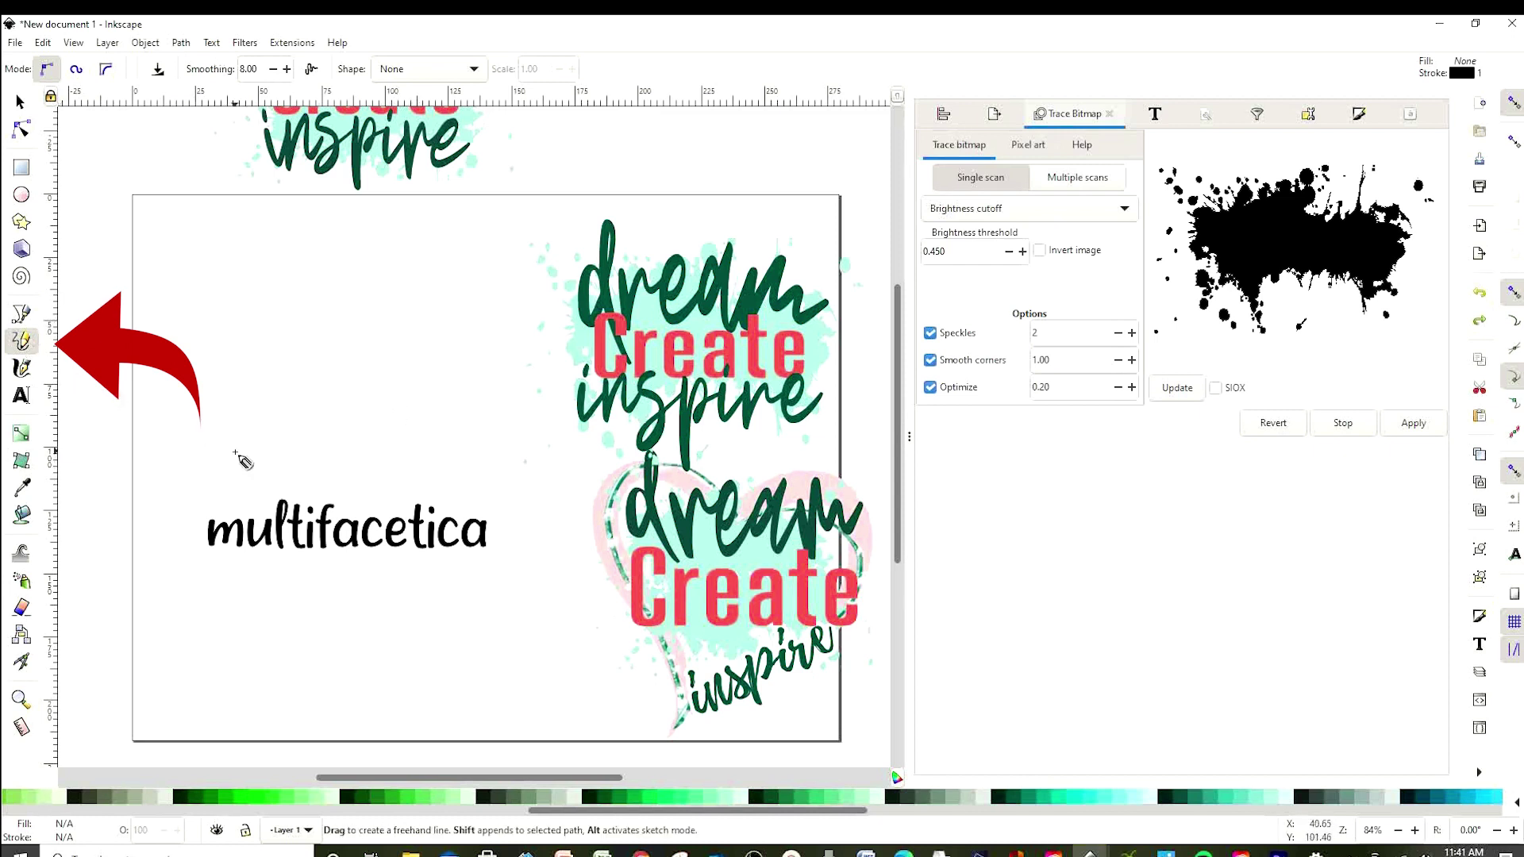
mouse_move(197, 457)
mouse_down()
mouse_move(381, 464)
mouse_move(455, 436)
mouse_up()
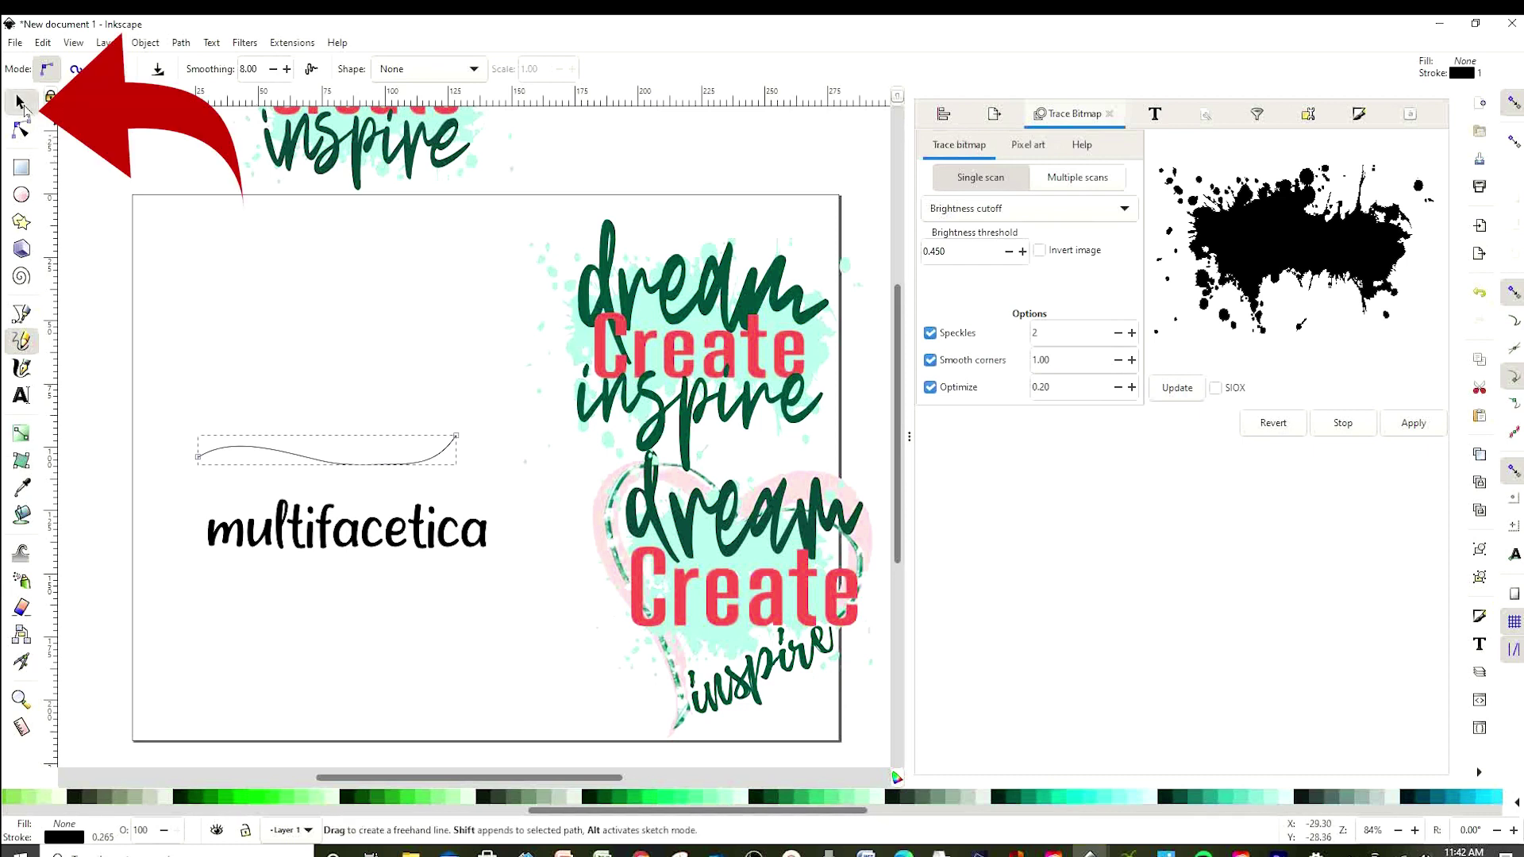
click(22, 105)
drag(368, 469, 399, 554)
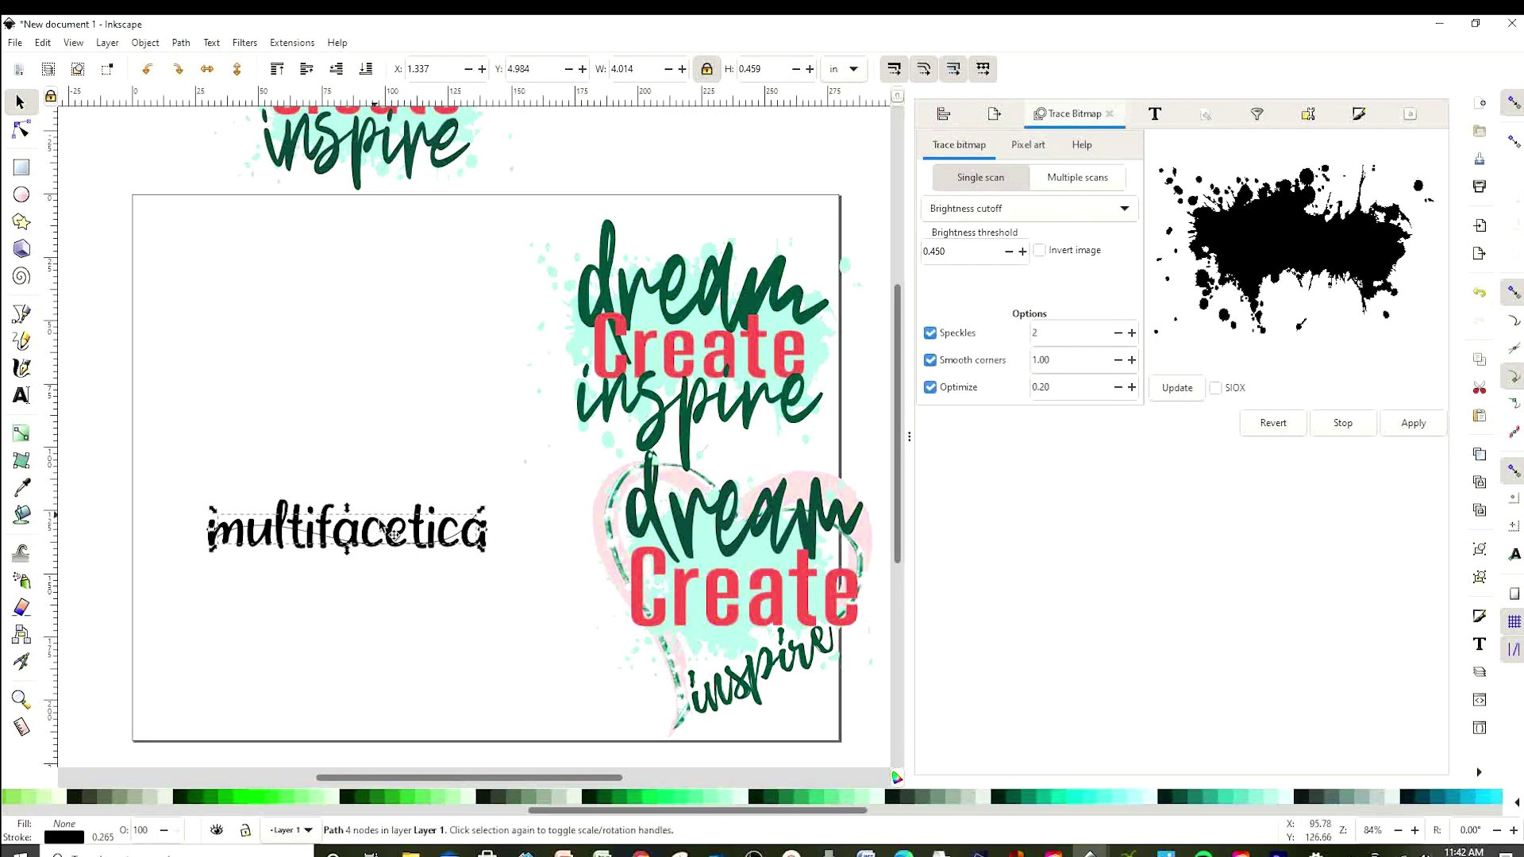
click(215, 466)
drag(157, 436, 220, 485)
mouse_move(482, 598)
mouse_down()
mouse_move(520, 596)
mouse_move(494, 592)
mouse_up()
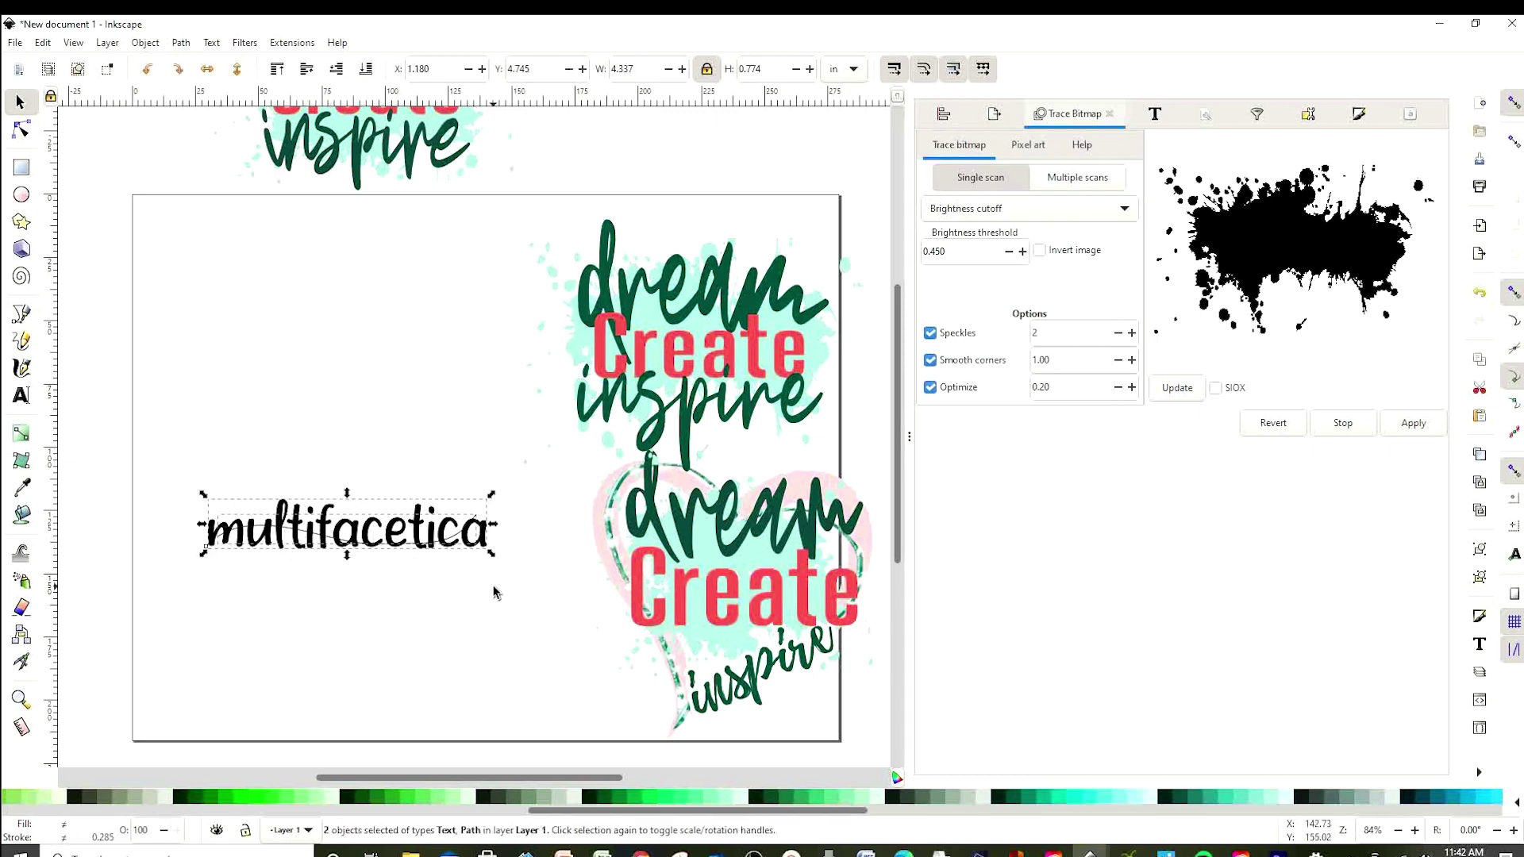
Put the multifacetica text on the wavy curve so it follows its shape
click(211, 43)
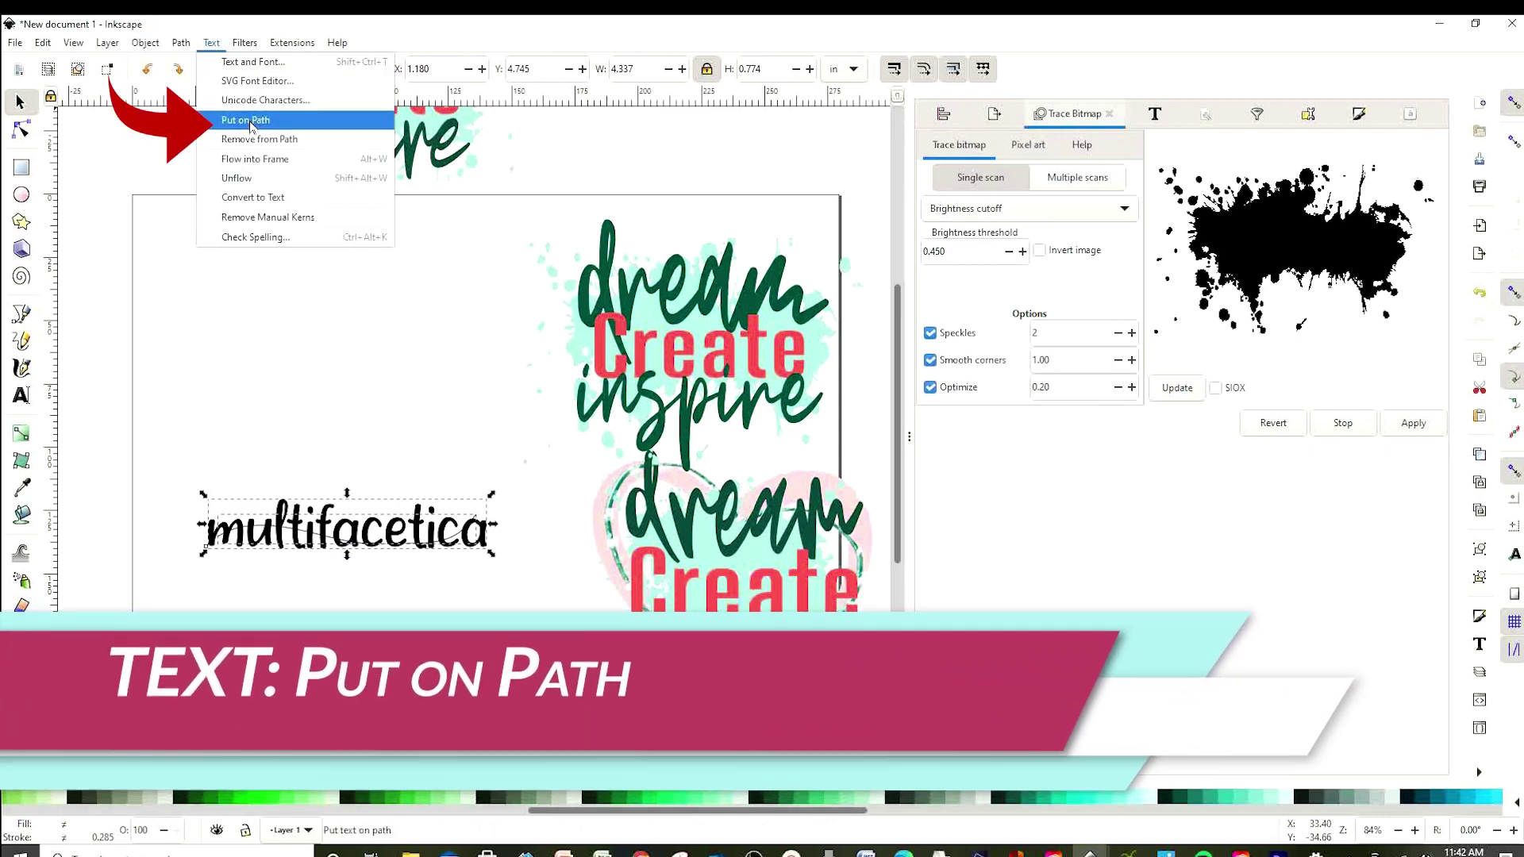
click(250, 125)
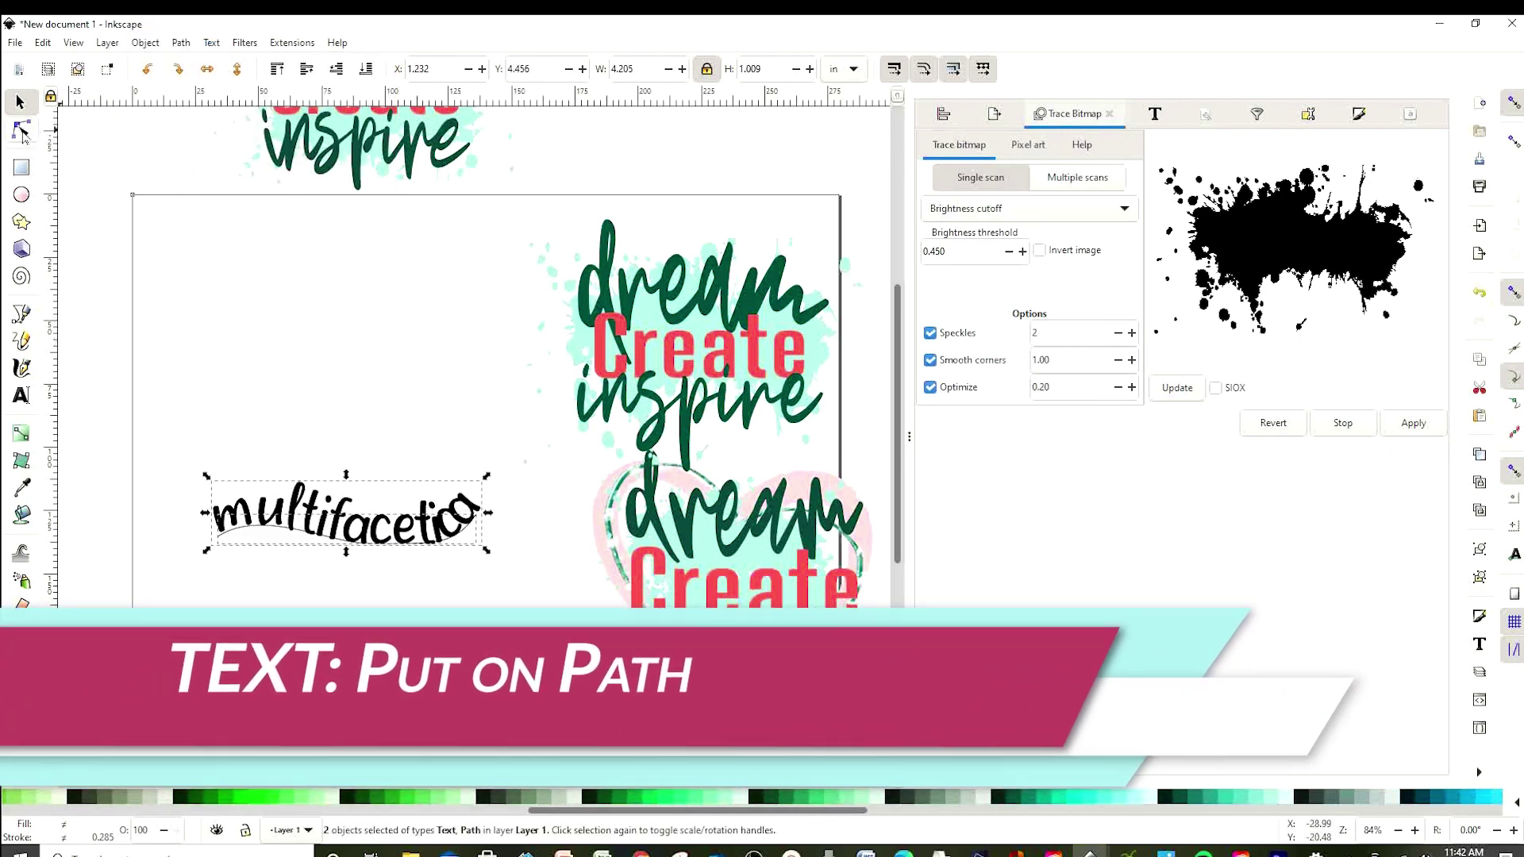
click(406, 481)
drag(407, 479, 409, 468)
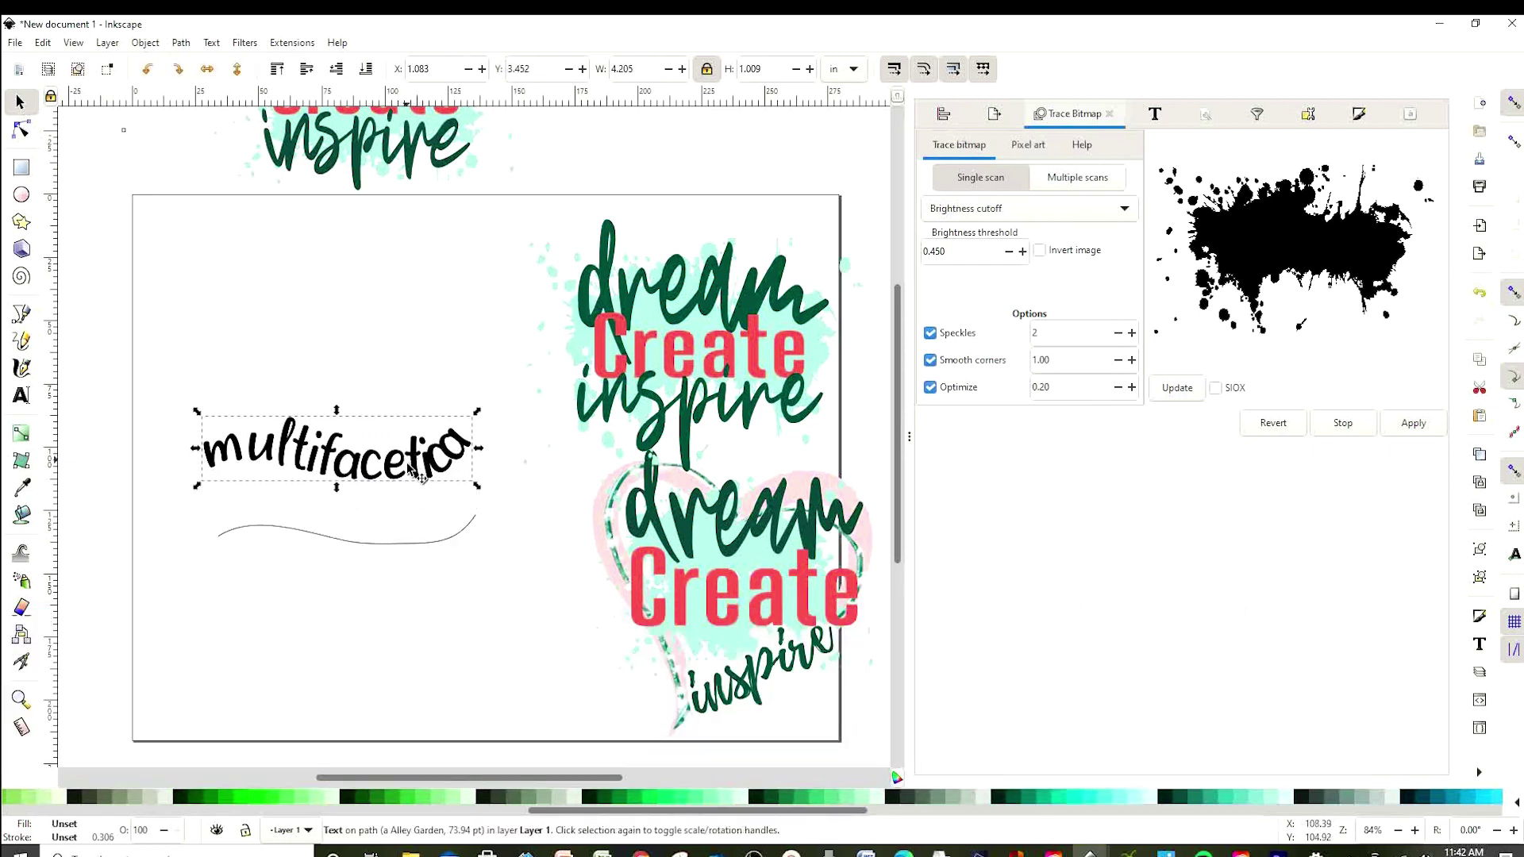
click(409, 546)
key(Escape)
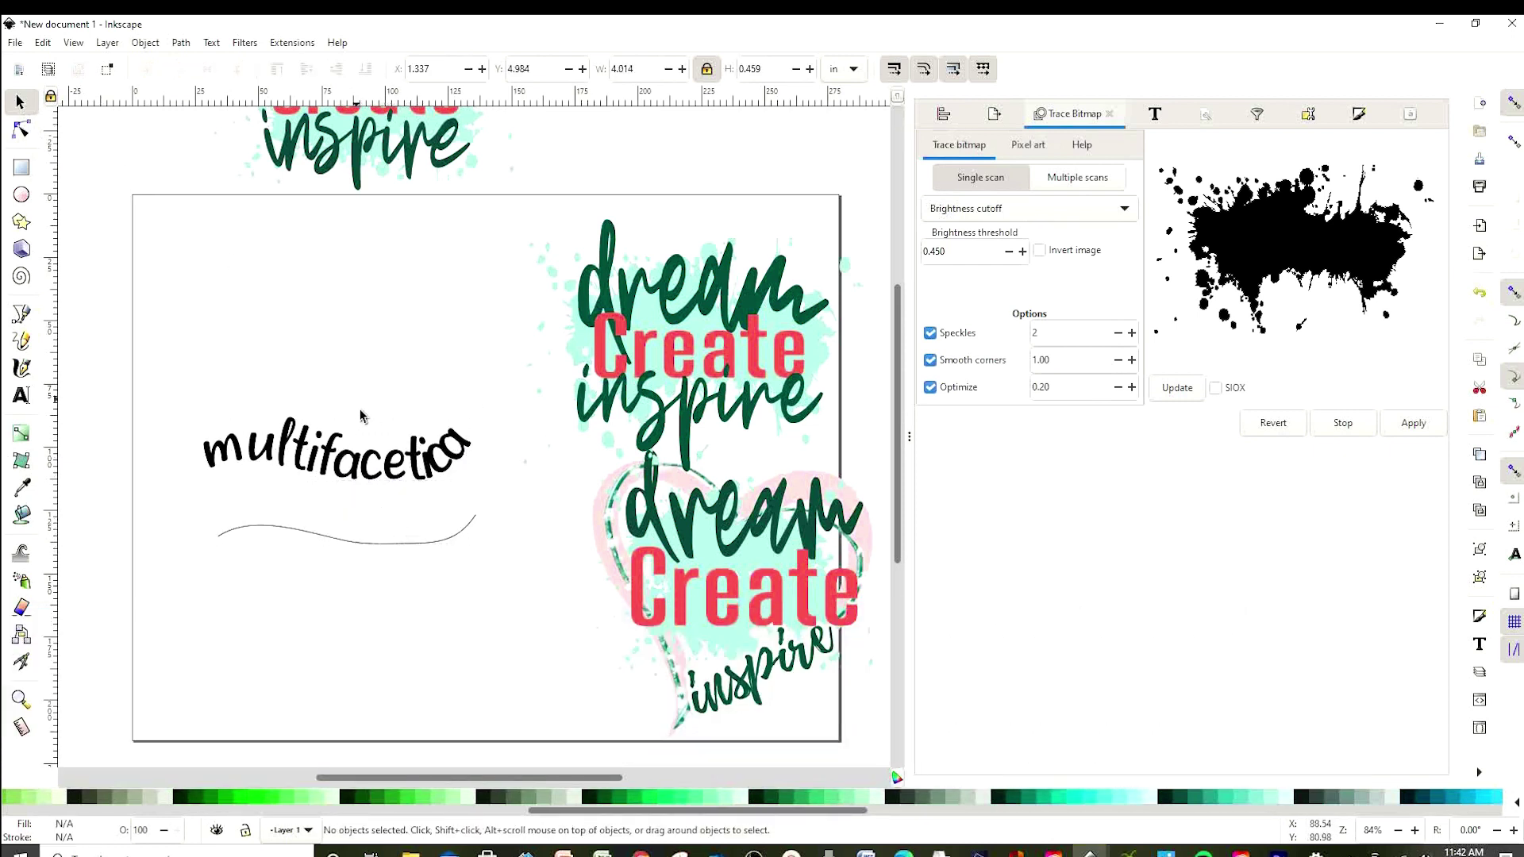
Convert the curved text to paths, delete the guide curve, and move the lettering toward the page bottom
click(329, 466)
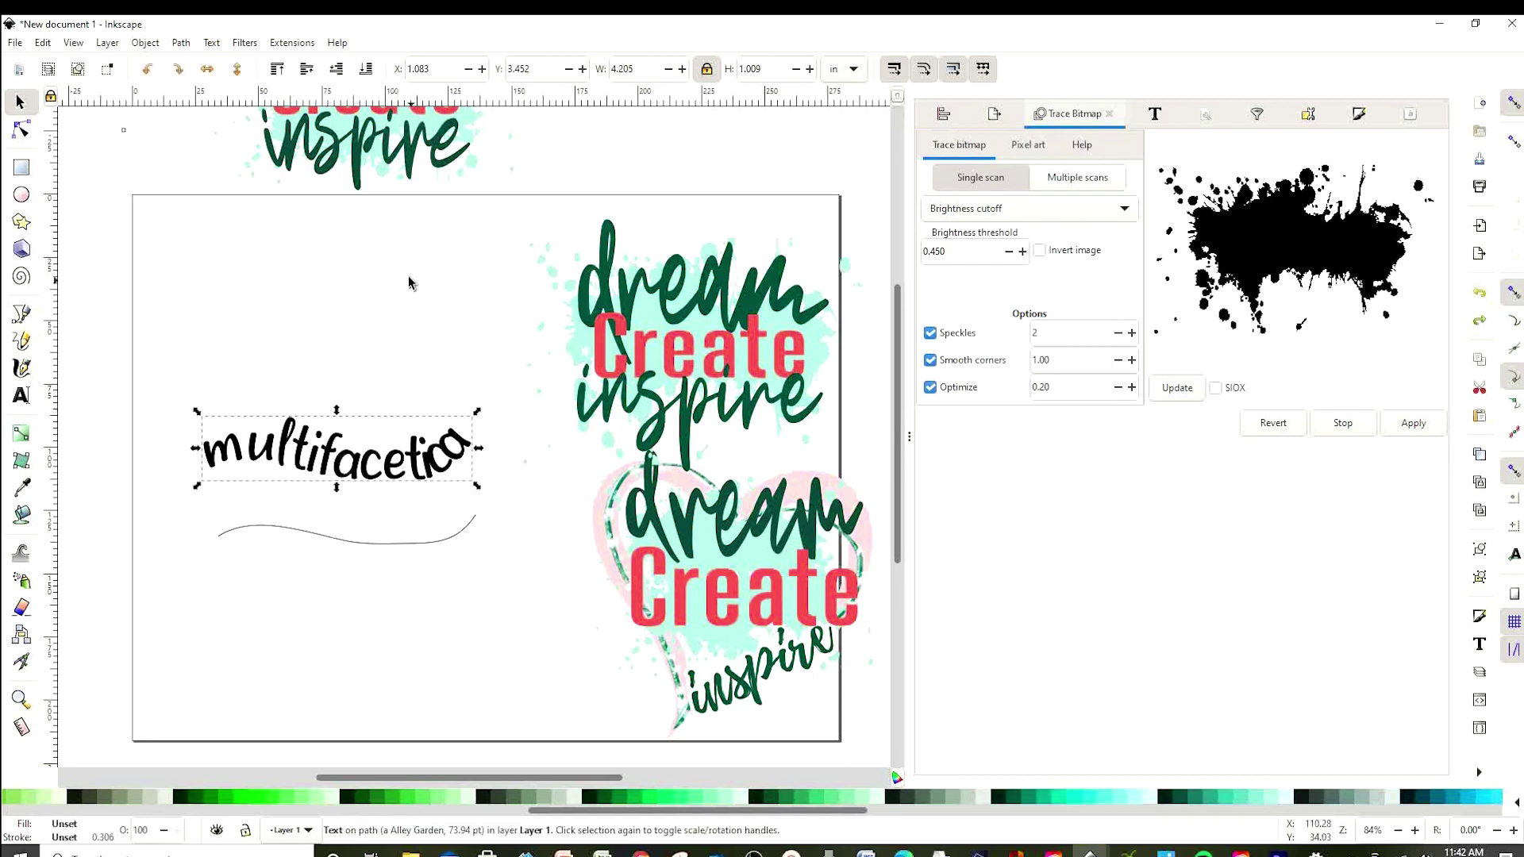
click(181, 44)
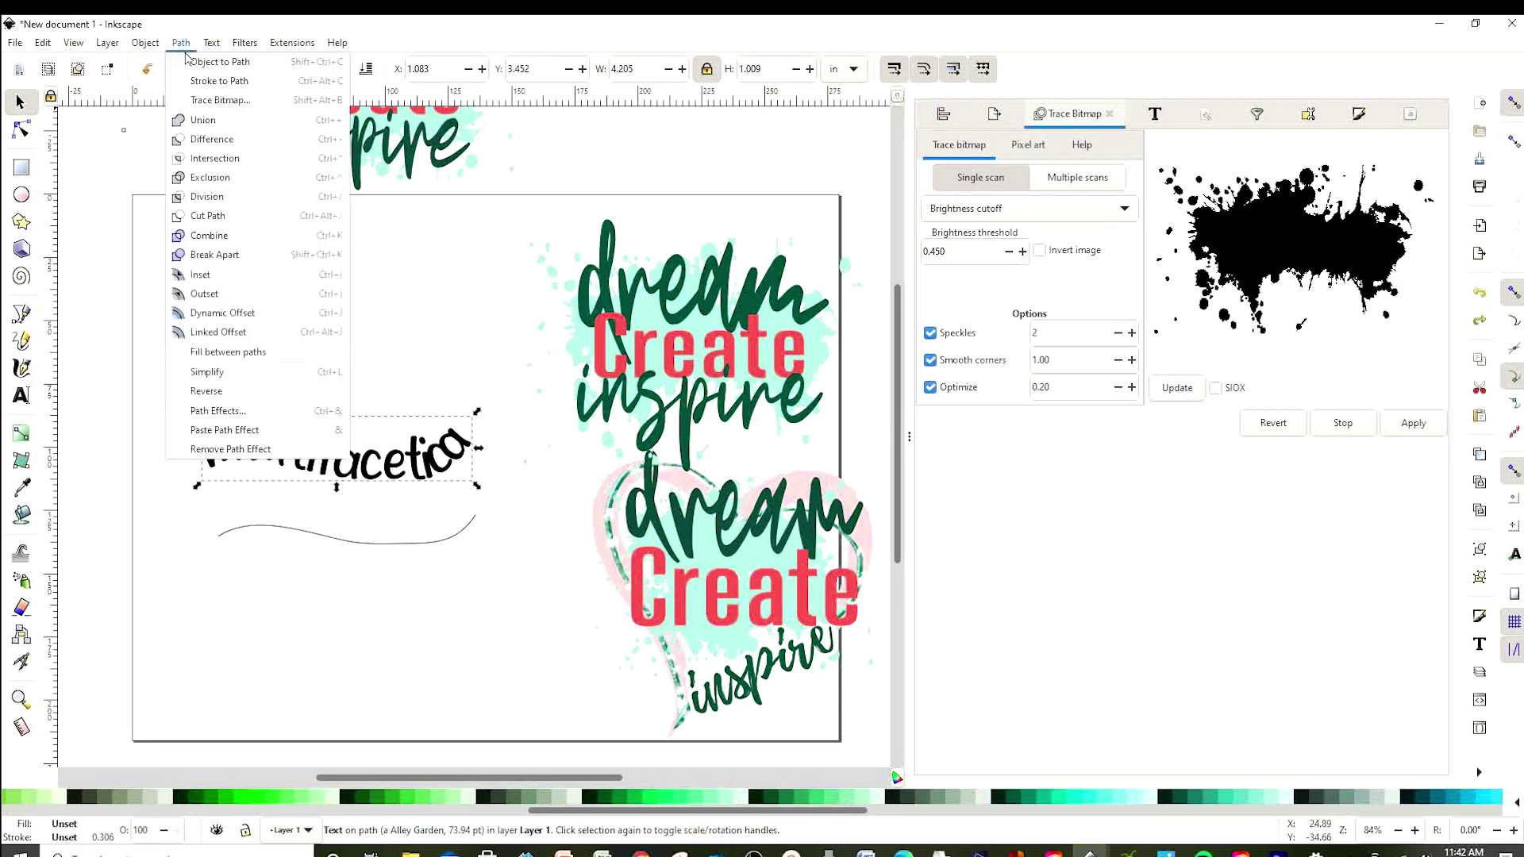
click(239, 69)
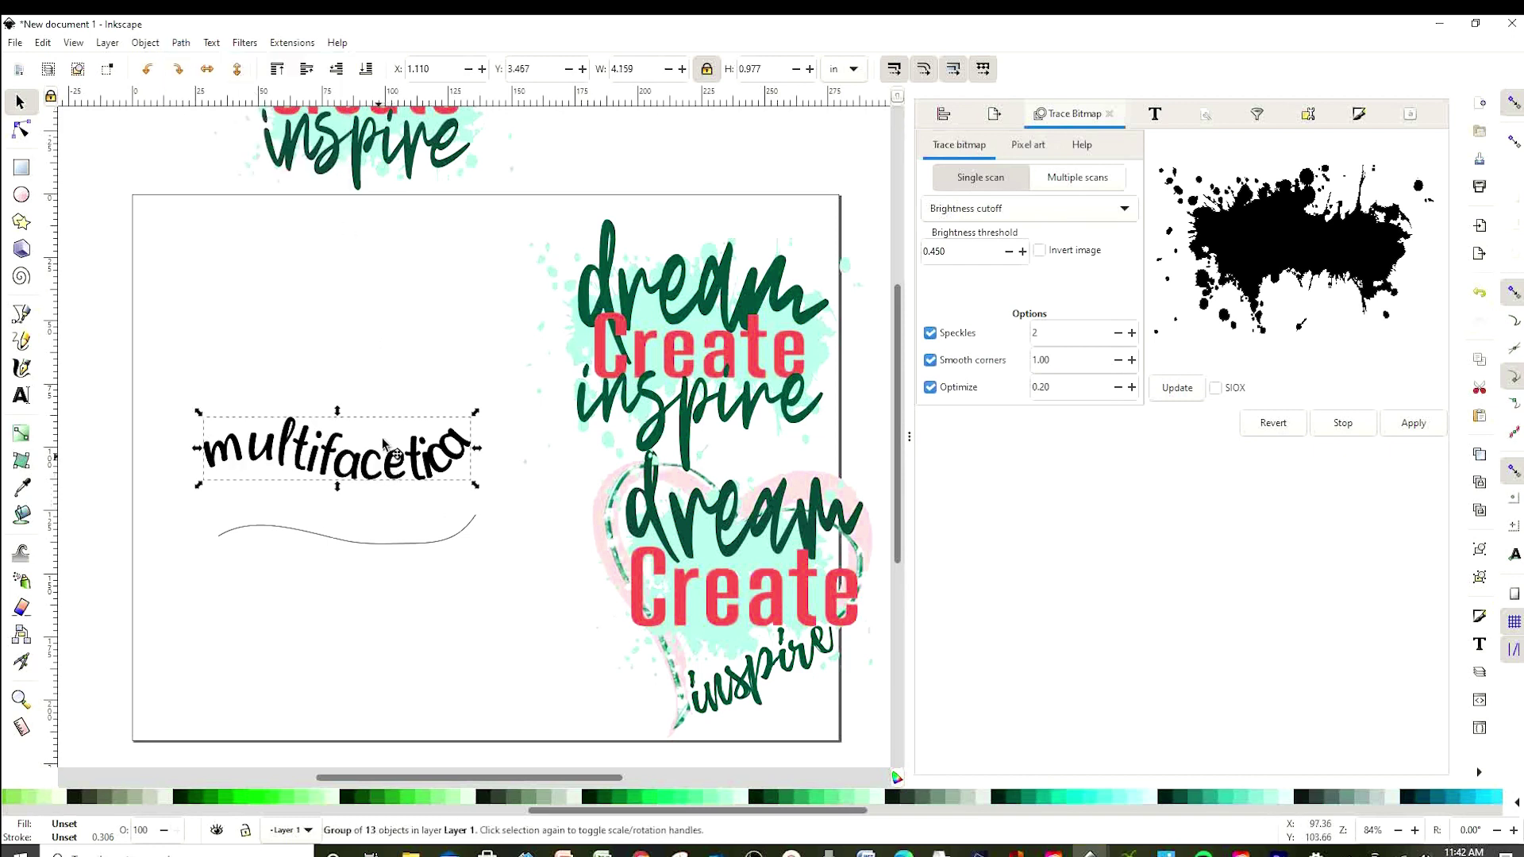
drag(388, 446, 391, 421)
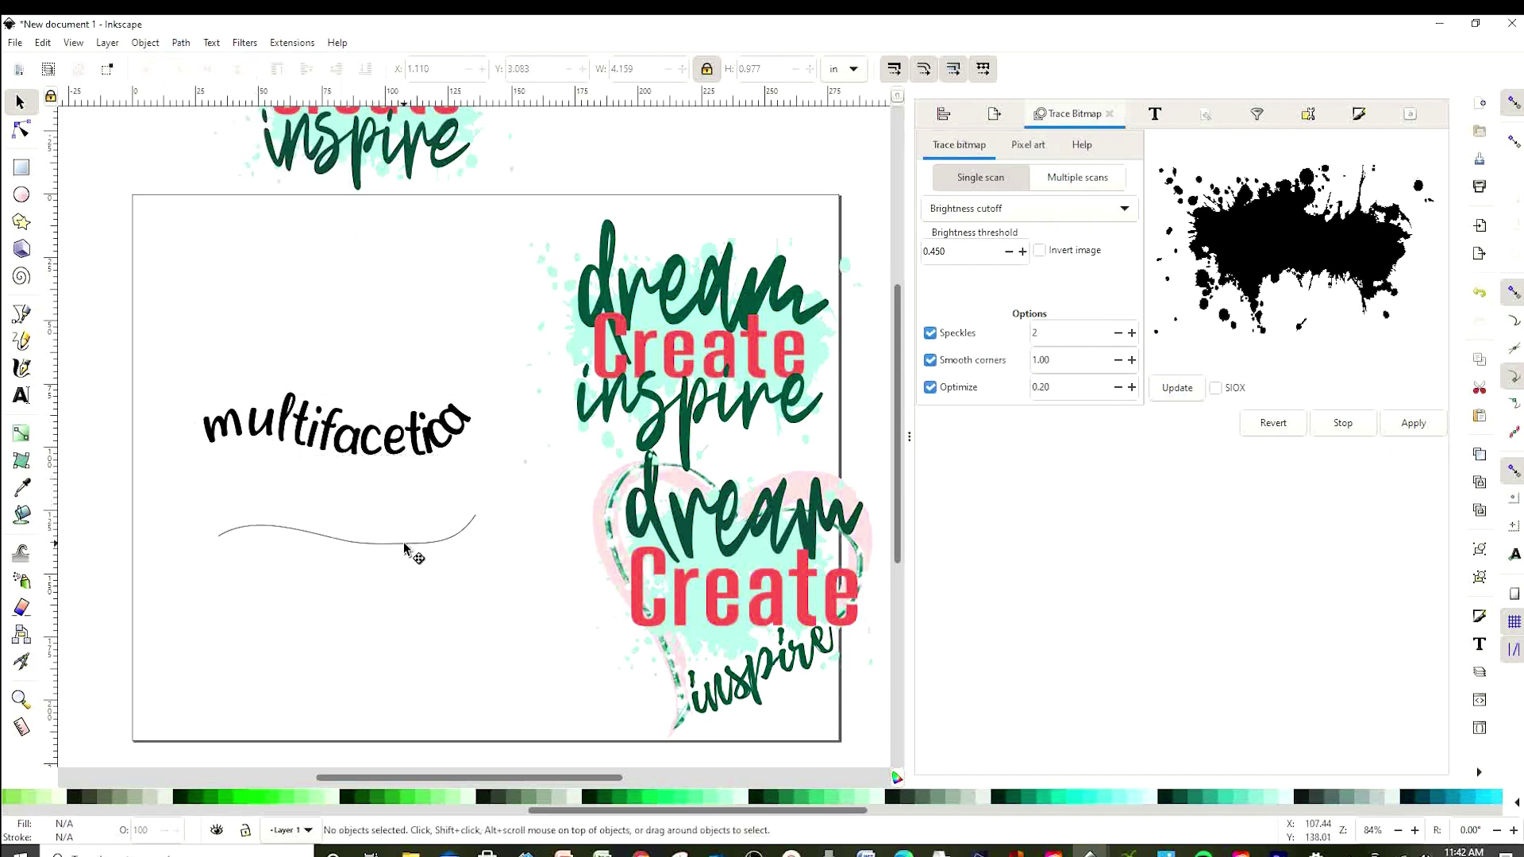
click(403, 542)
key(Delete)
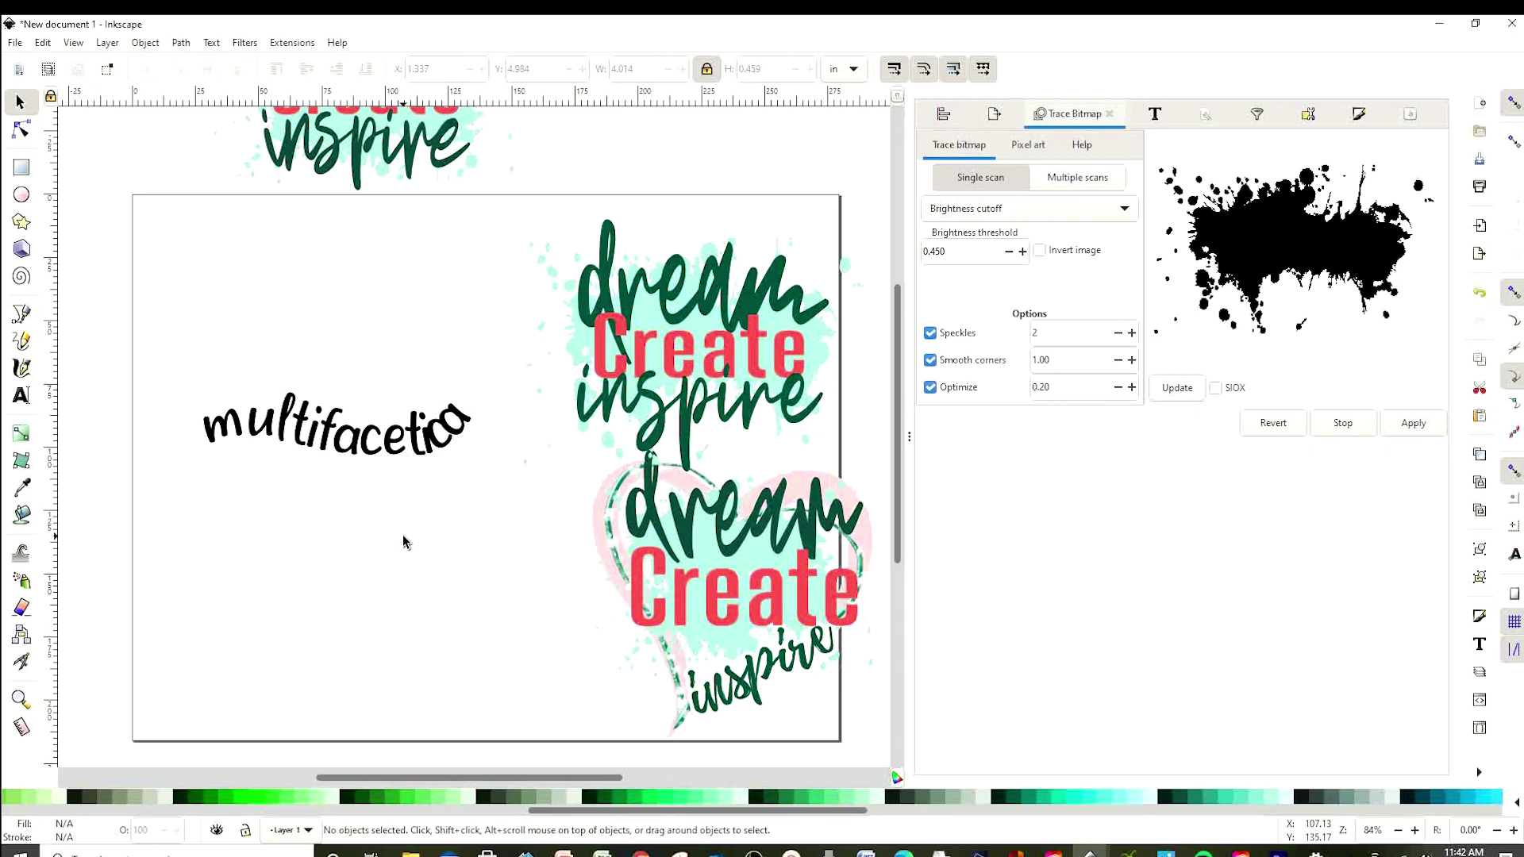
drag(372, 448, 390, 647)
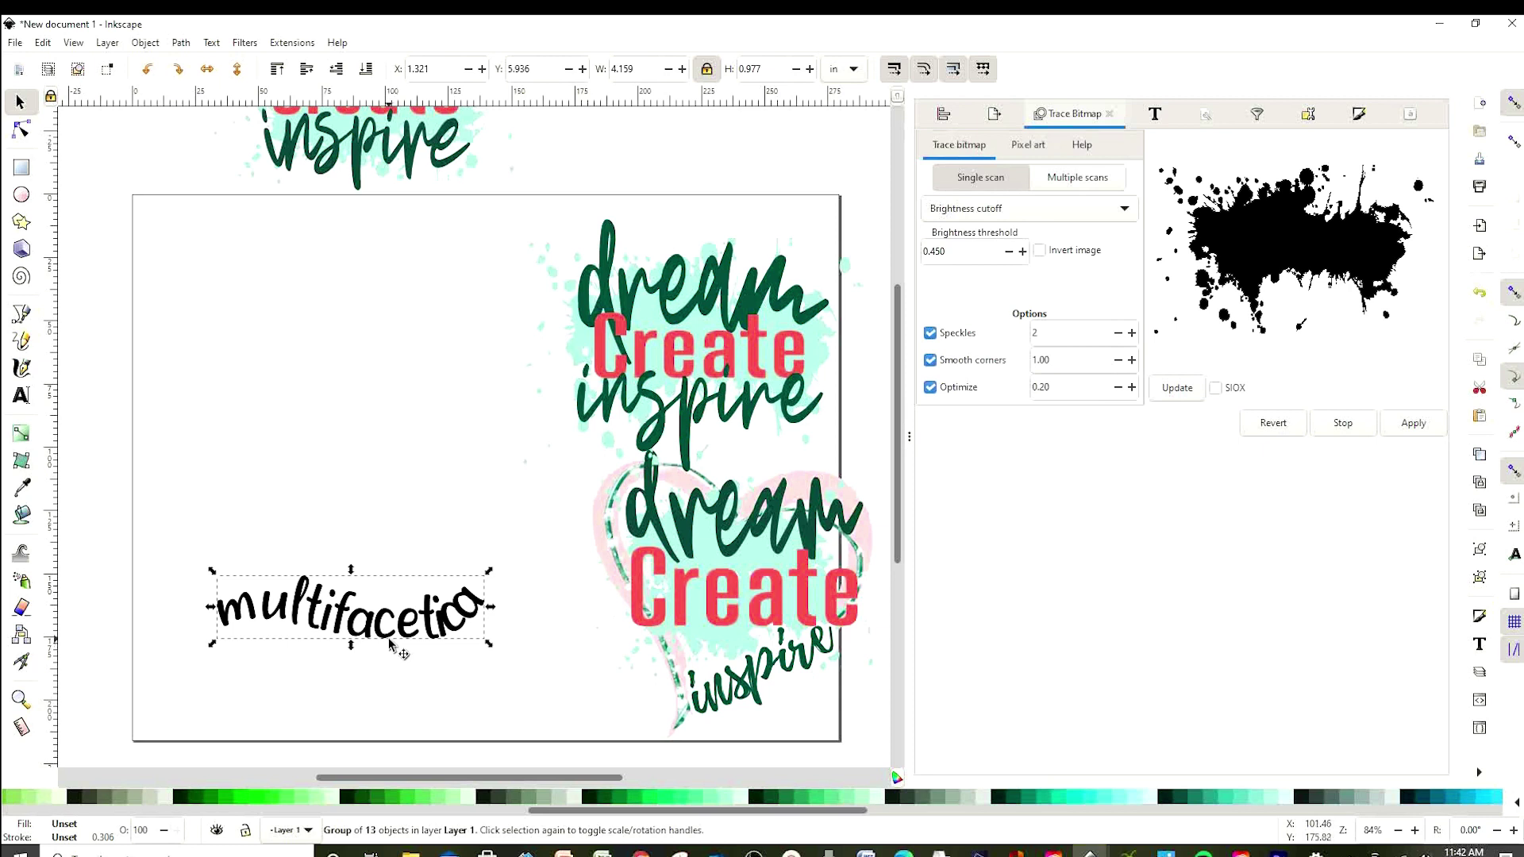
Draw a red circle and type a second 'multifacetica' text above it
click(21, 195)
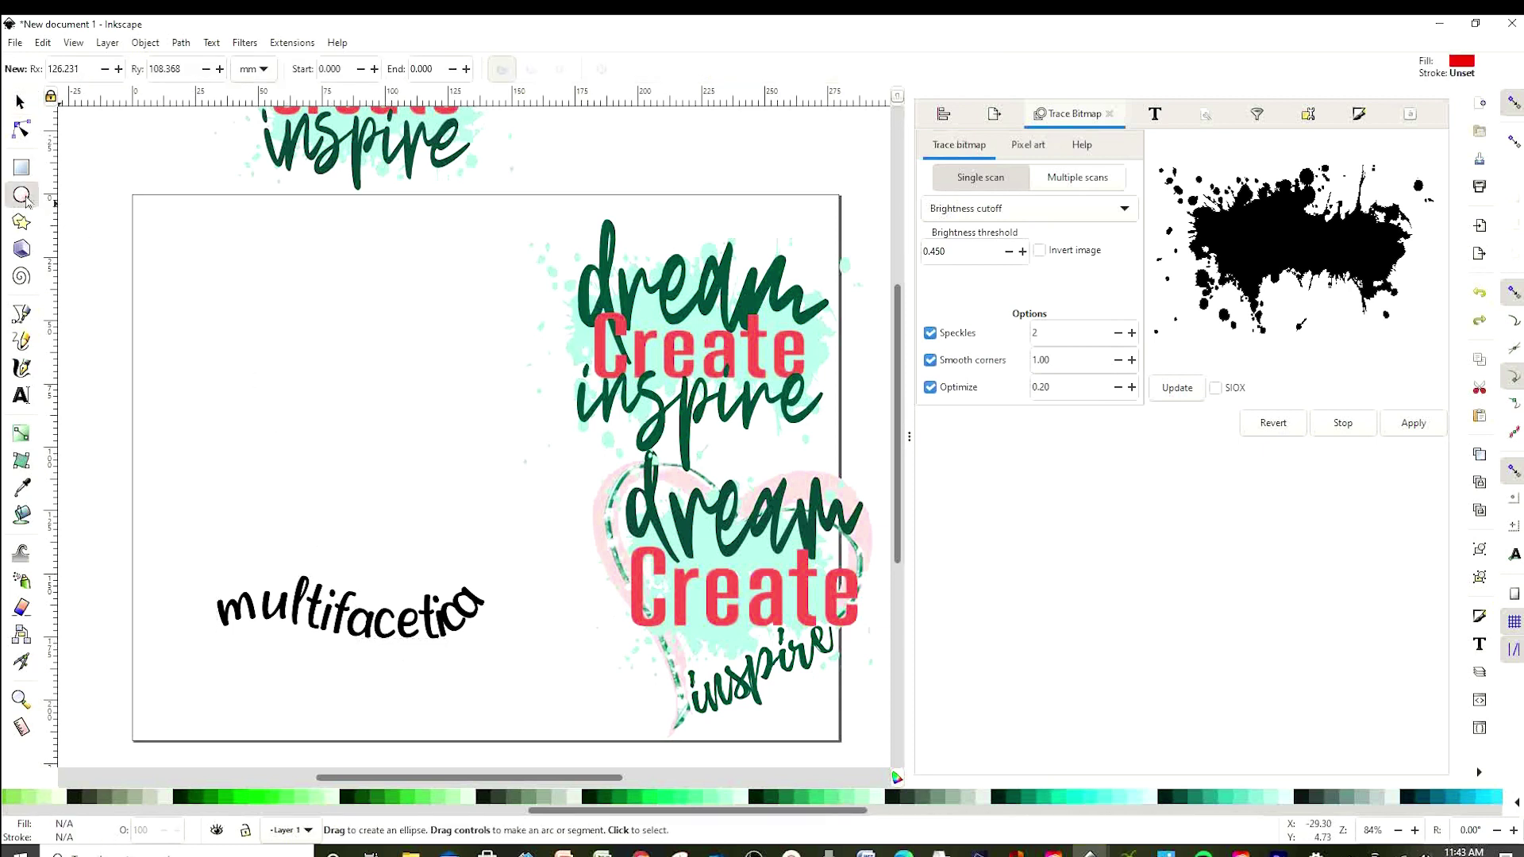
drag(236, 341, 434, 542)
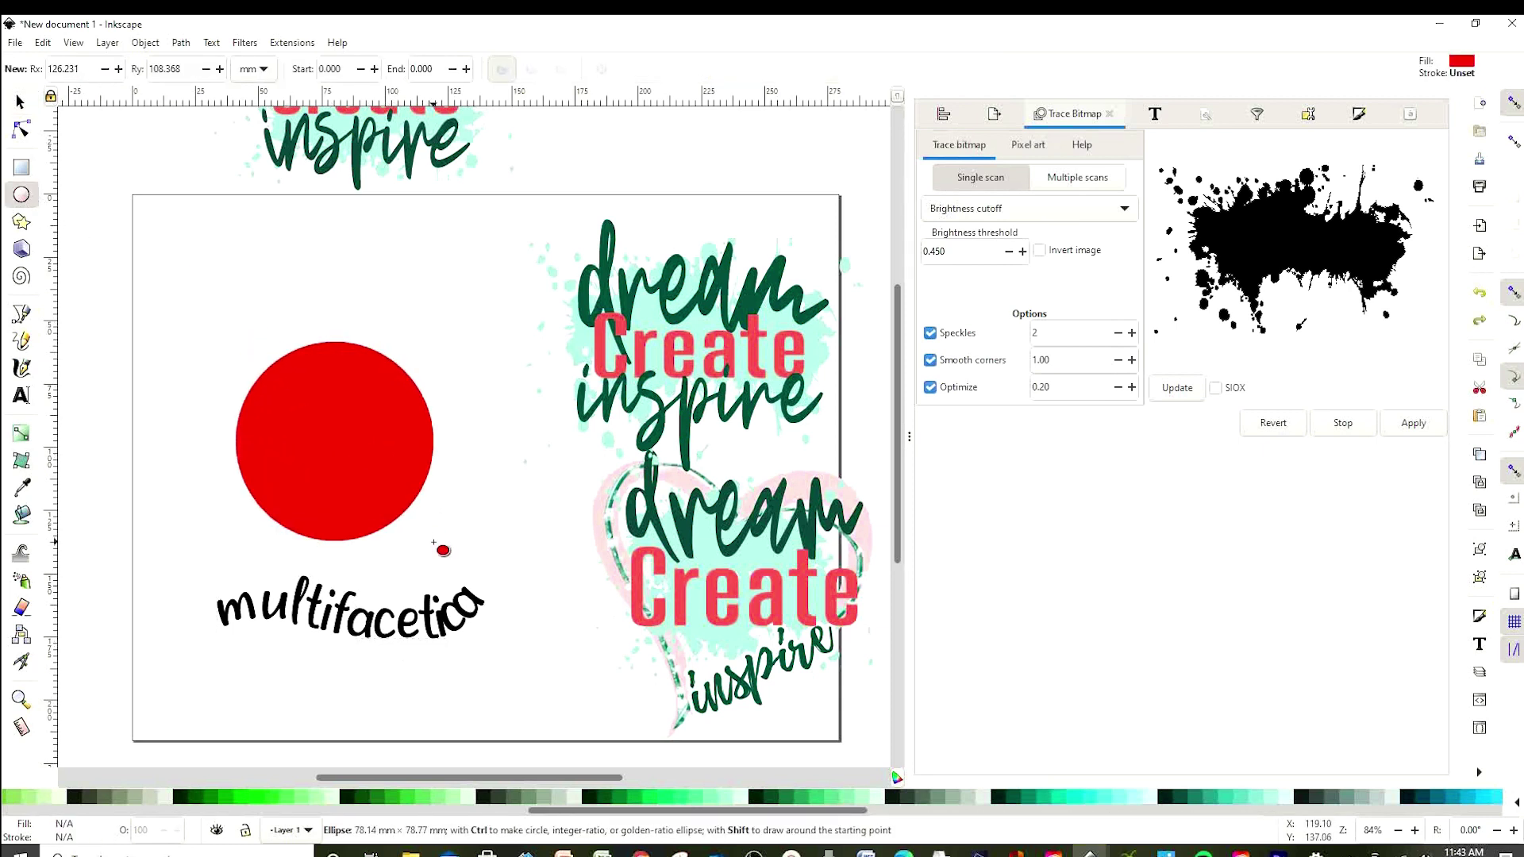
key(t)
click(248, 334)
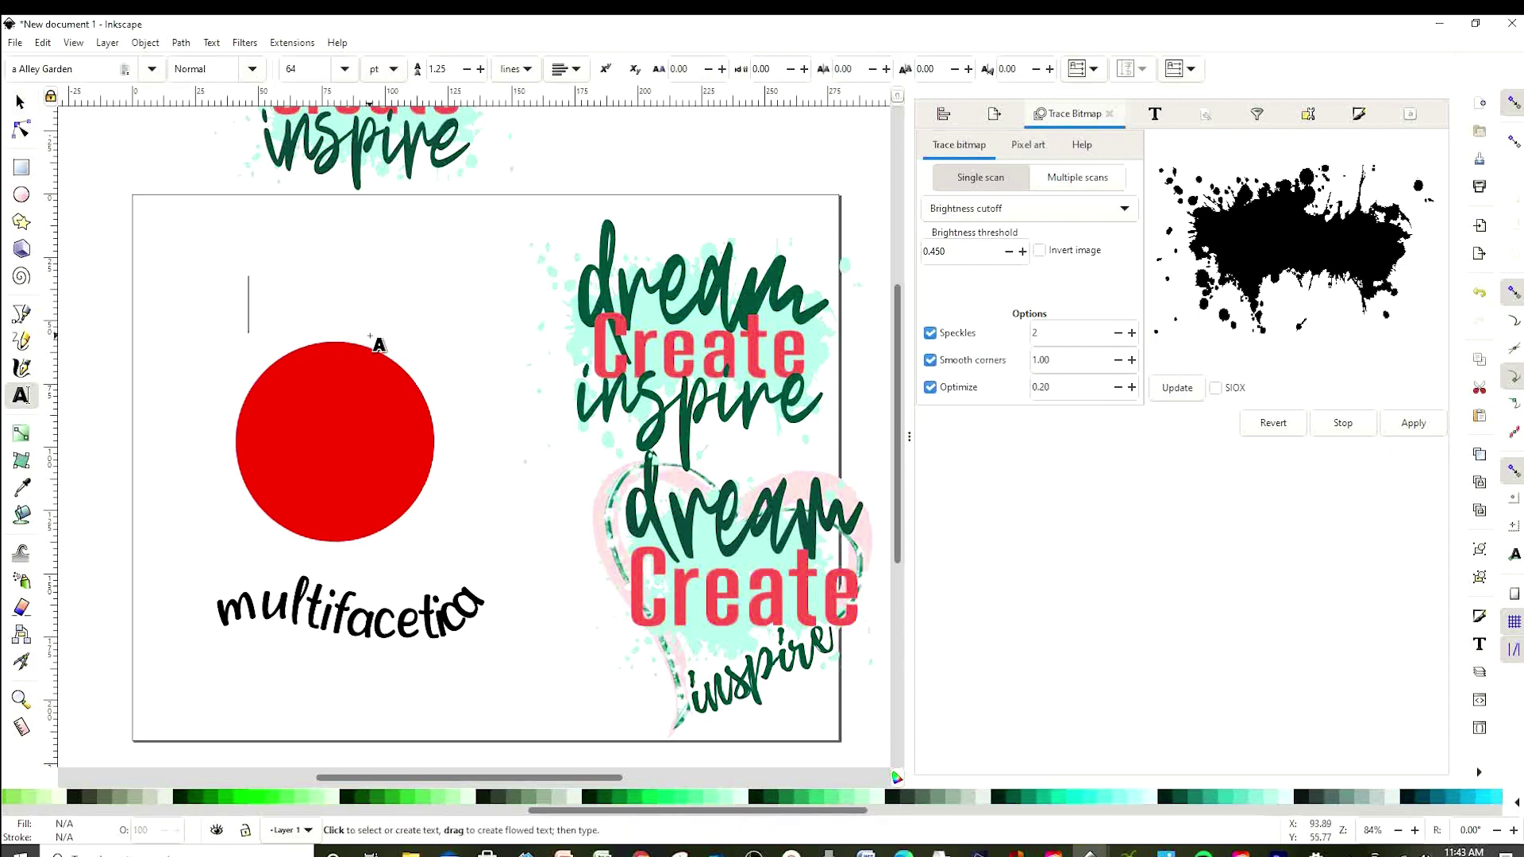
text(multif)
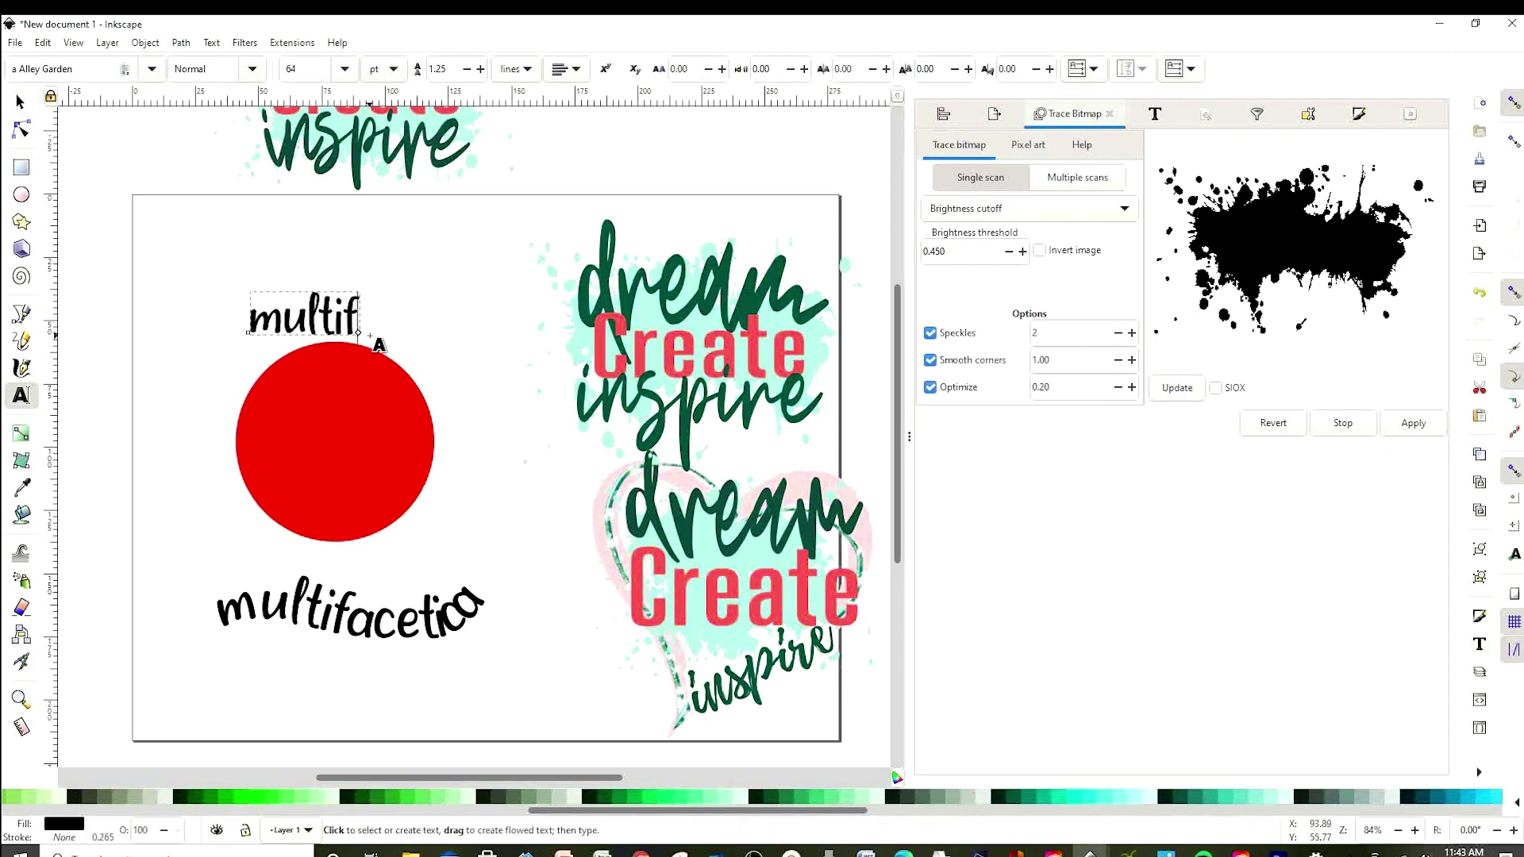
text(acetica)
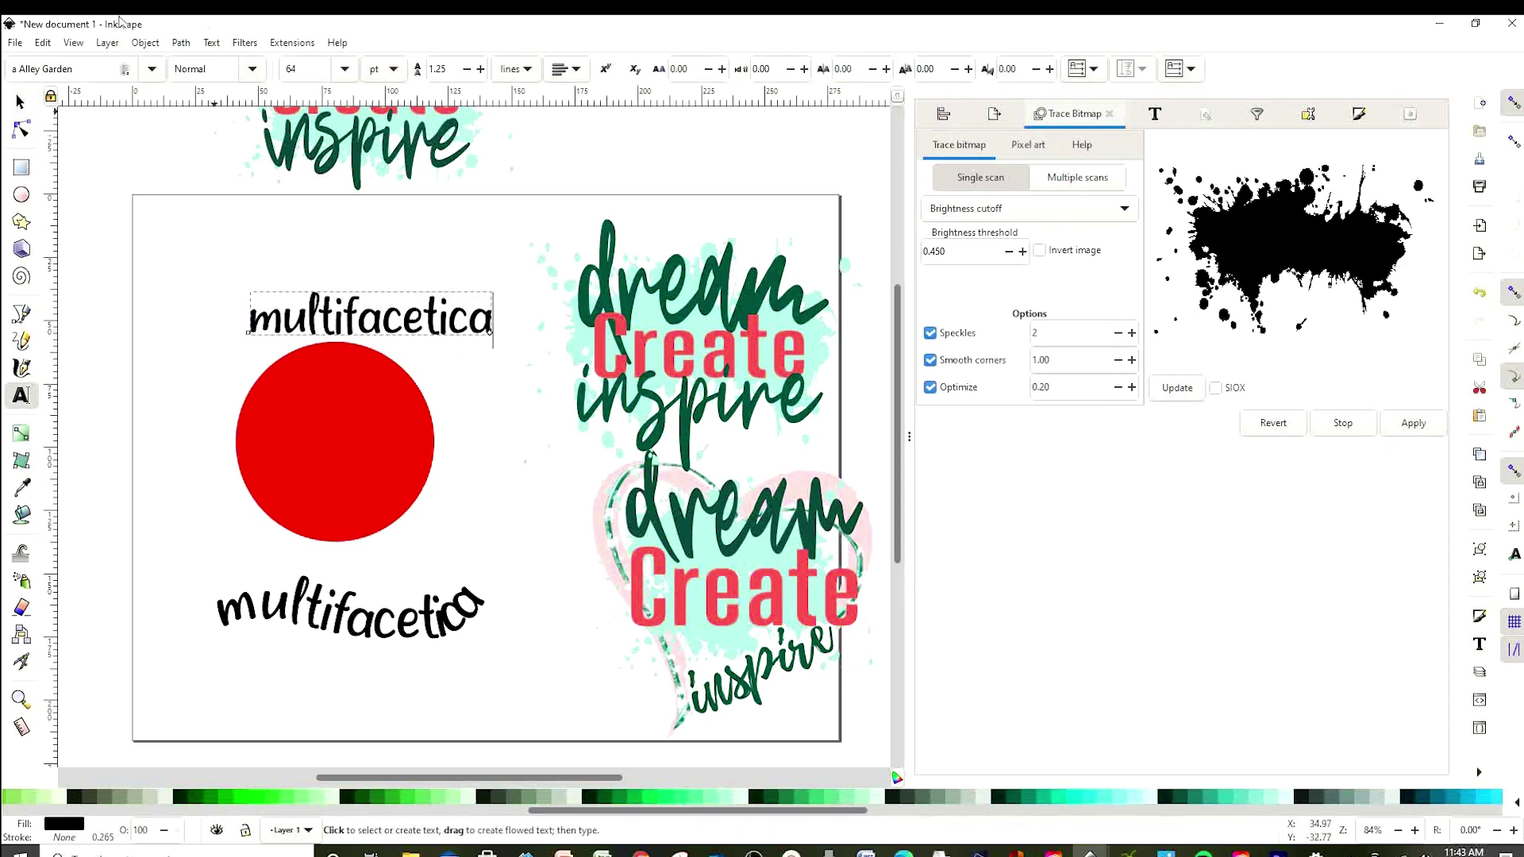
Move the new text onto the red circle and wrap it around the circle's edge
click(20, 102)
drag(412, 335, 385, 415)
drag(151, 299, 506, 561)
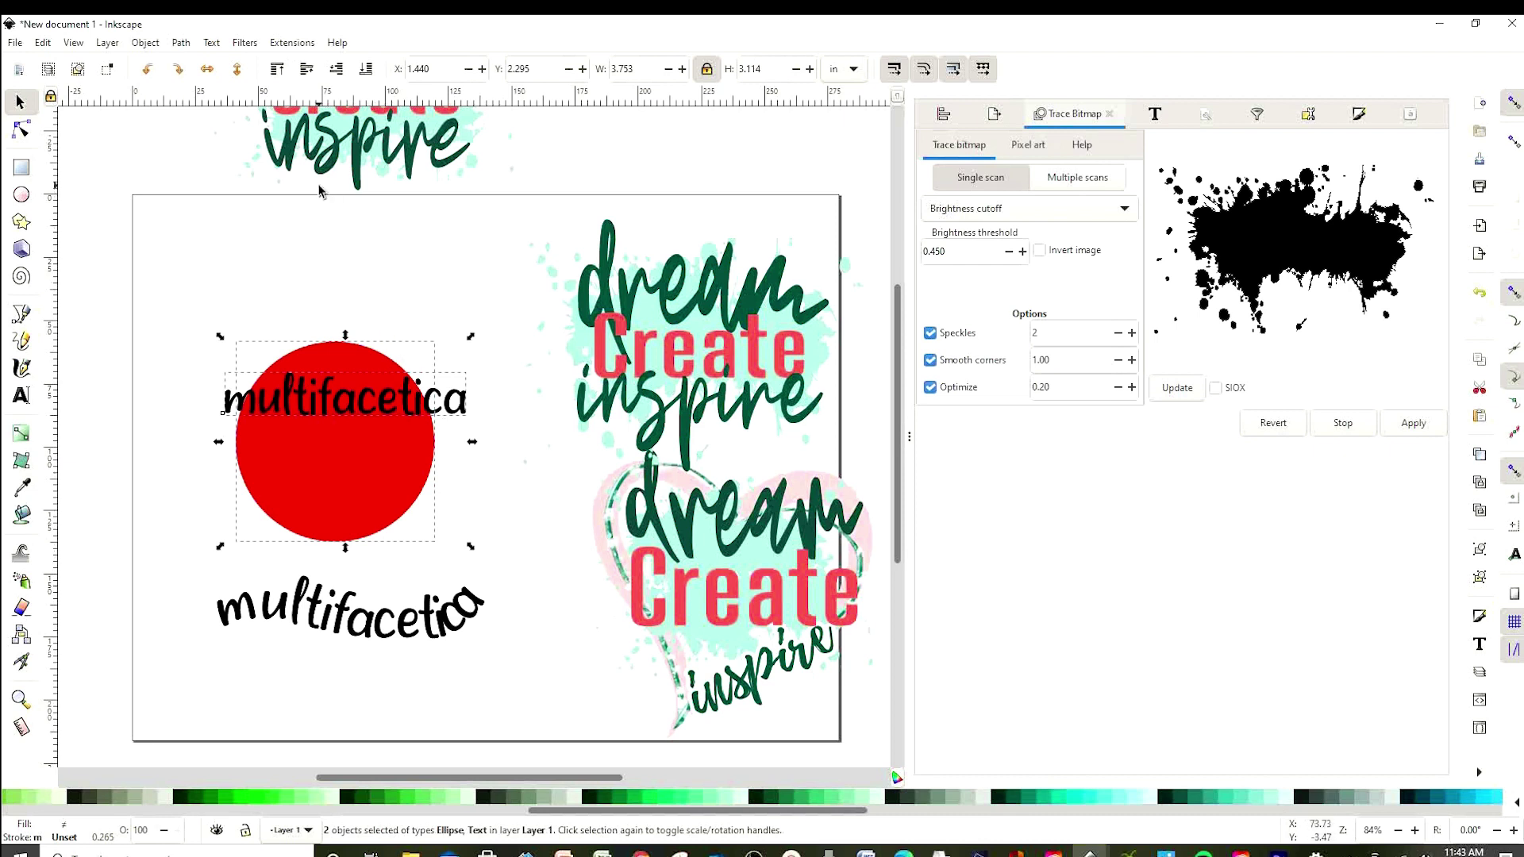
click(213, 44)
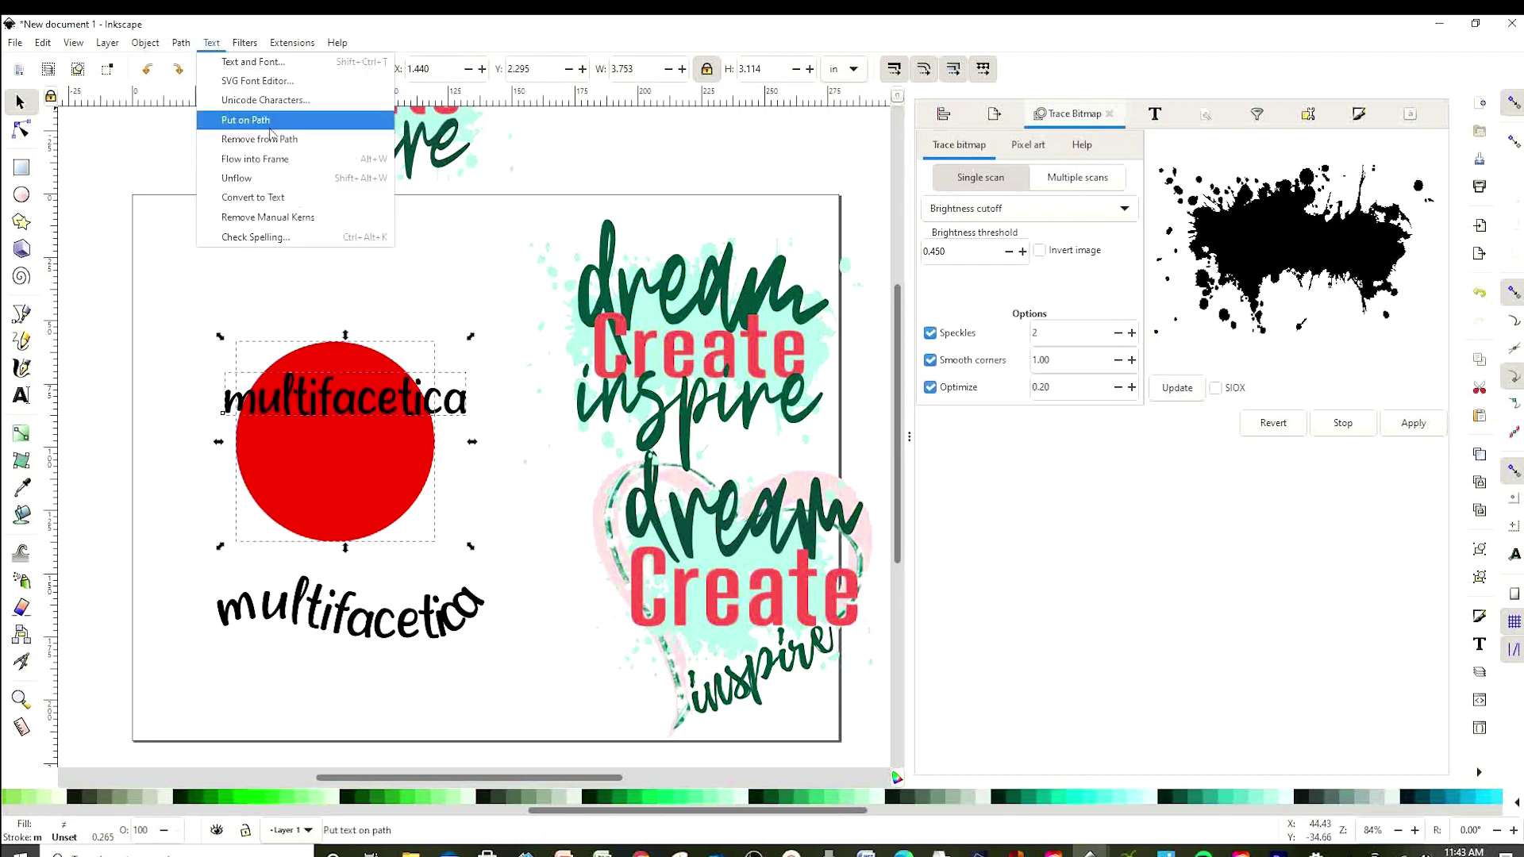
click(283, 121)
Rotate the circle-wrapped text a quarter turn, move it over the circle's top, and tilt it slightly clockwise
click(479, 425)
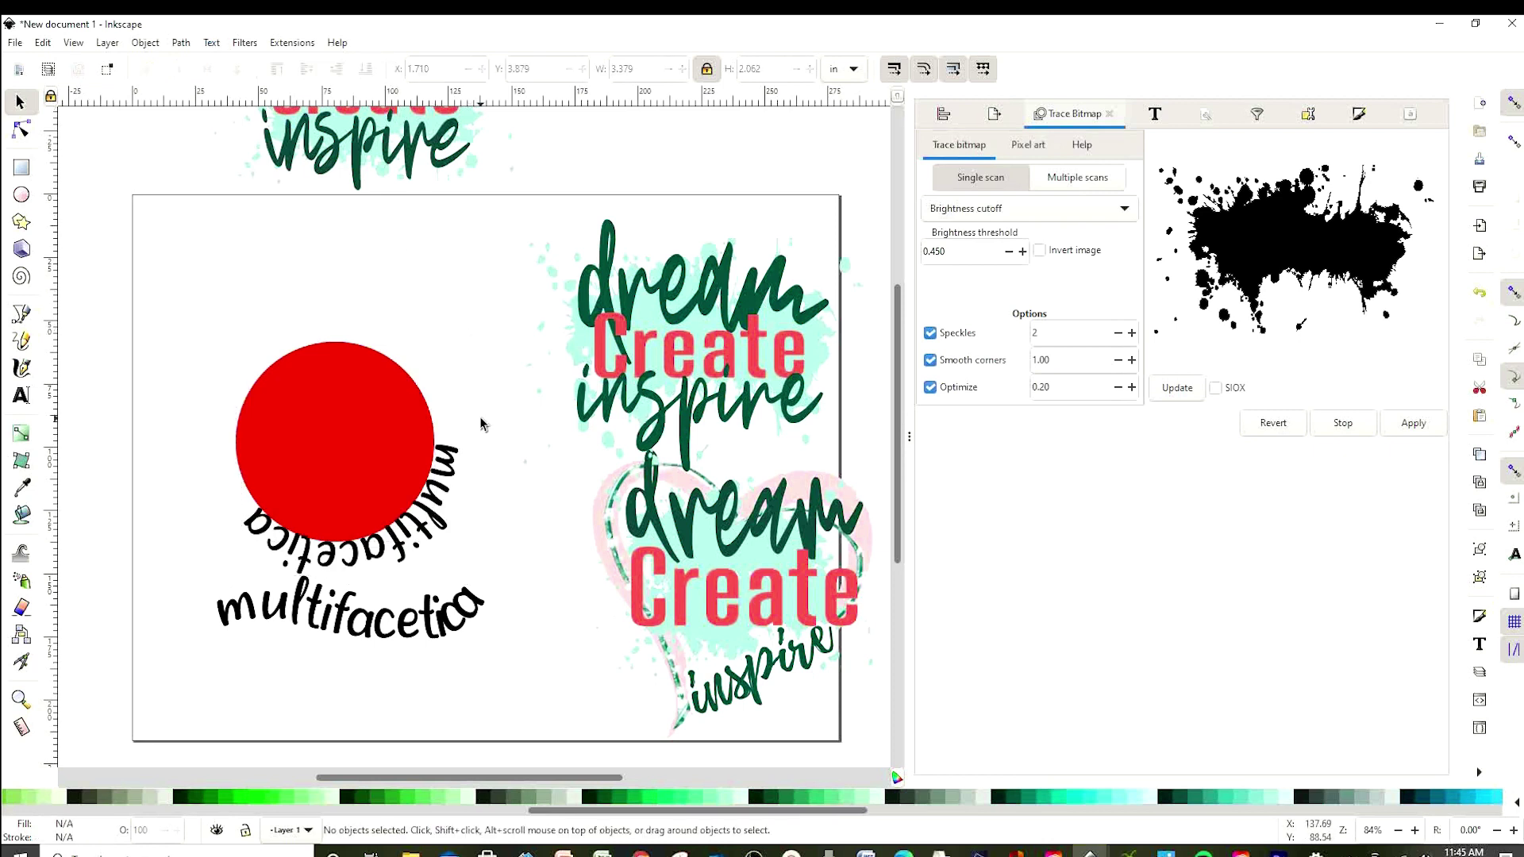
click(435, 498)
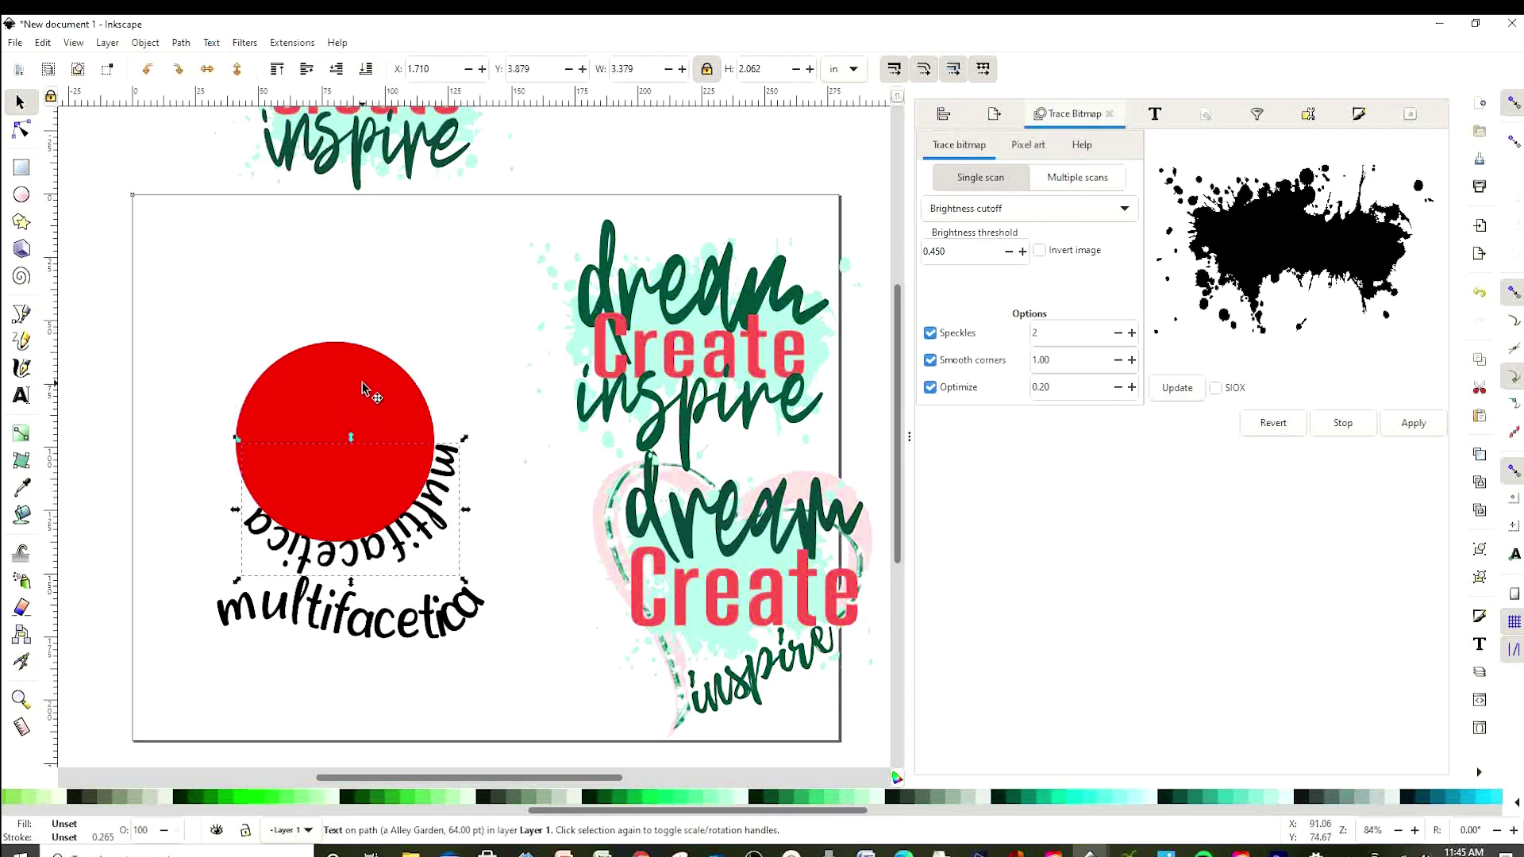
click(444, 519)
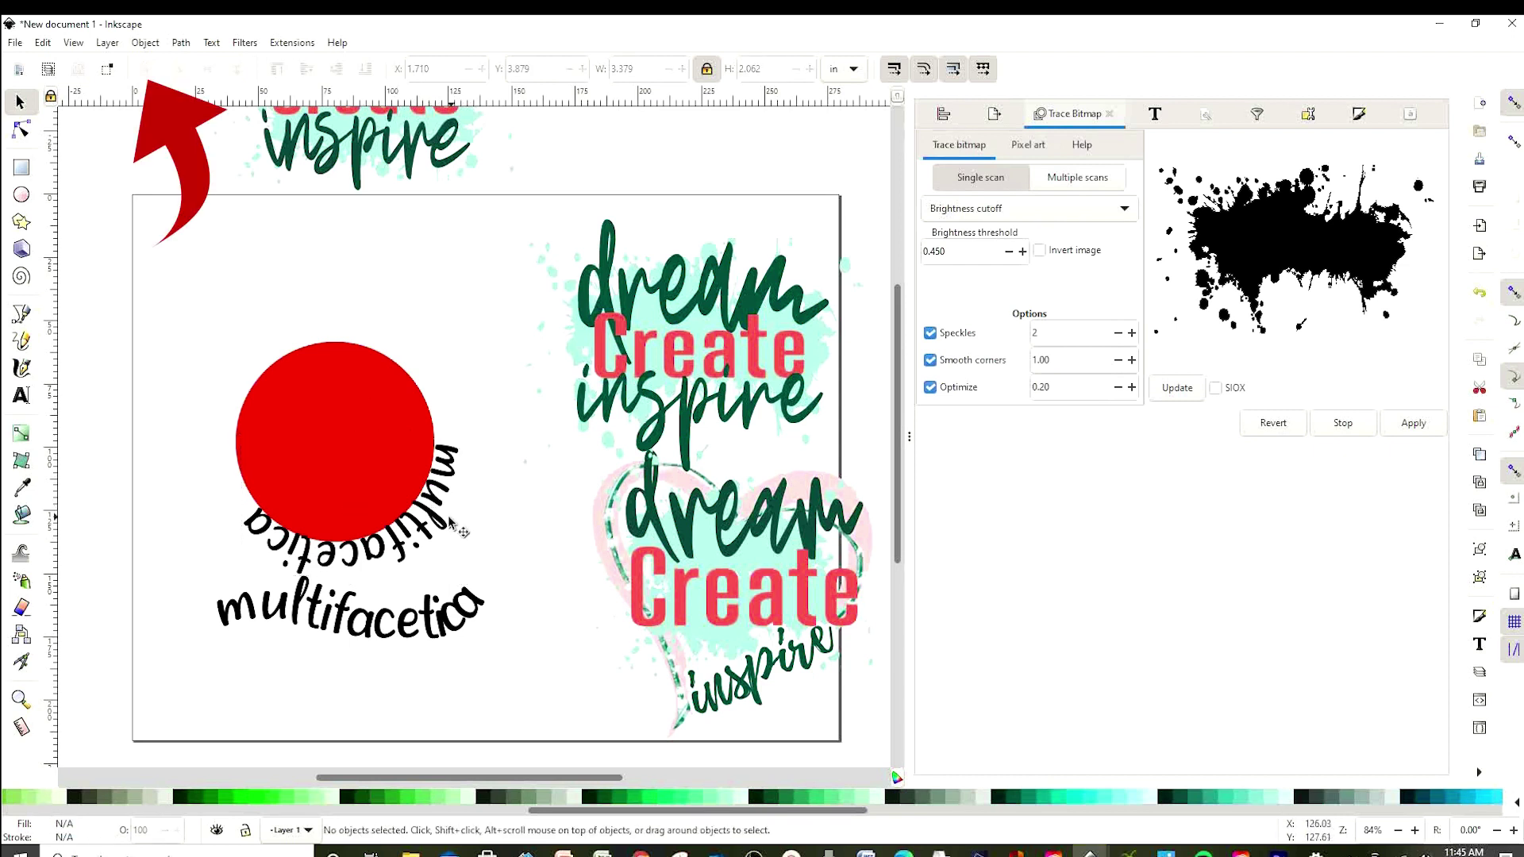
click(367, 449)
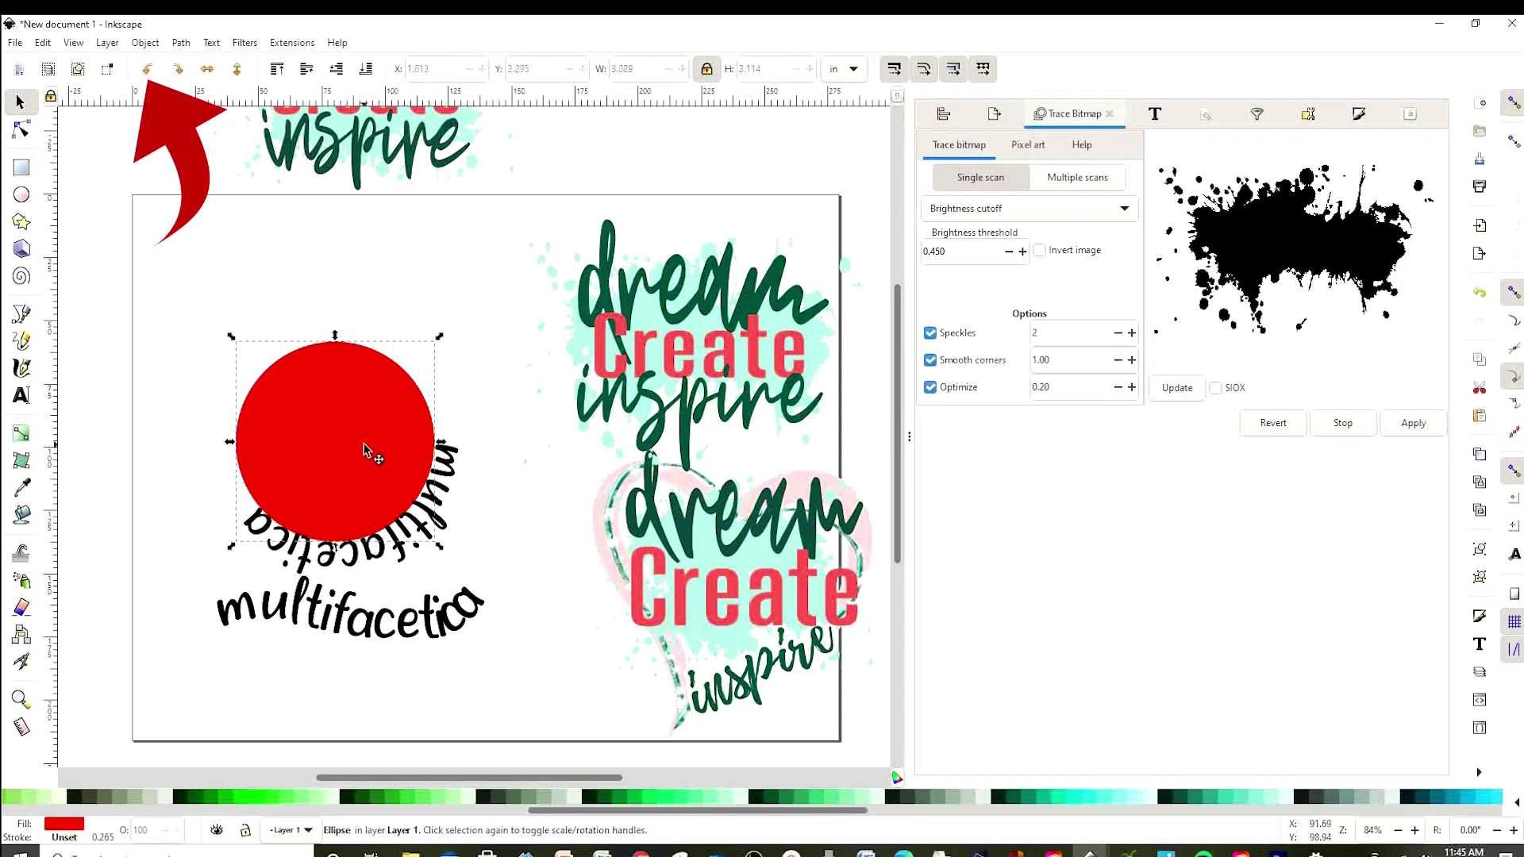
click(436, 512)
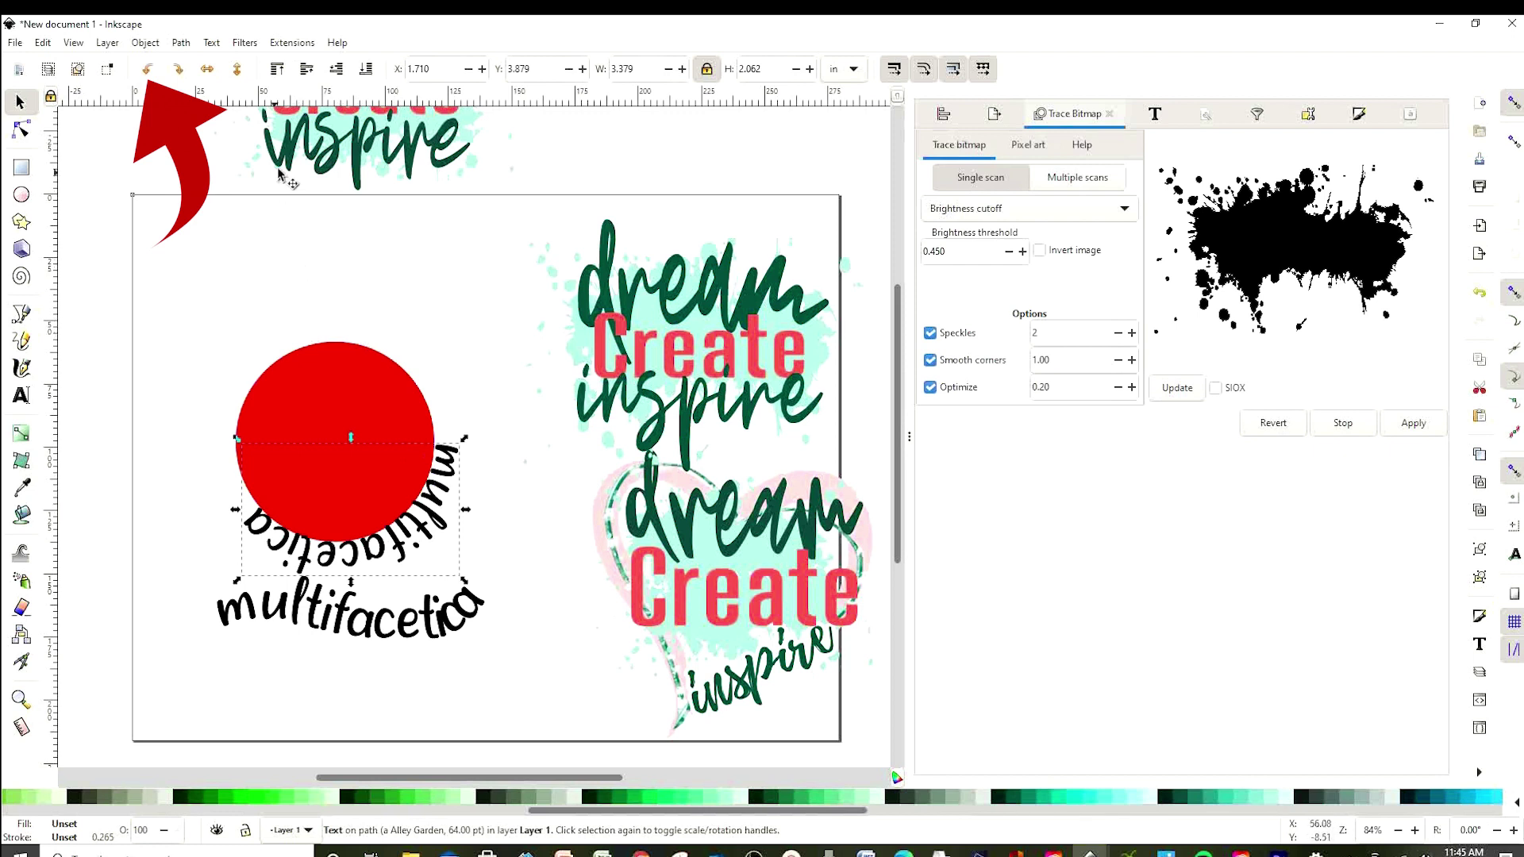
click(146, 70)
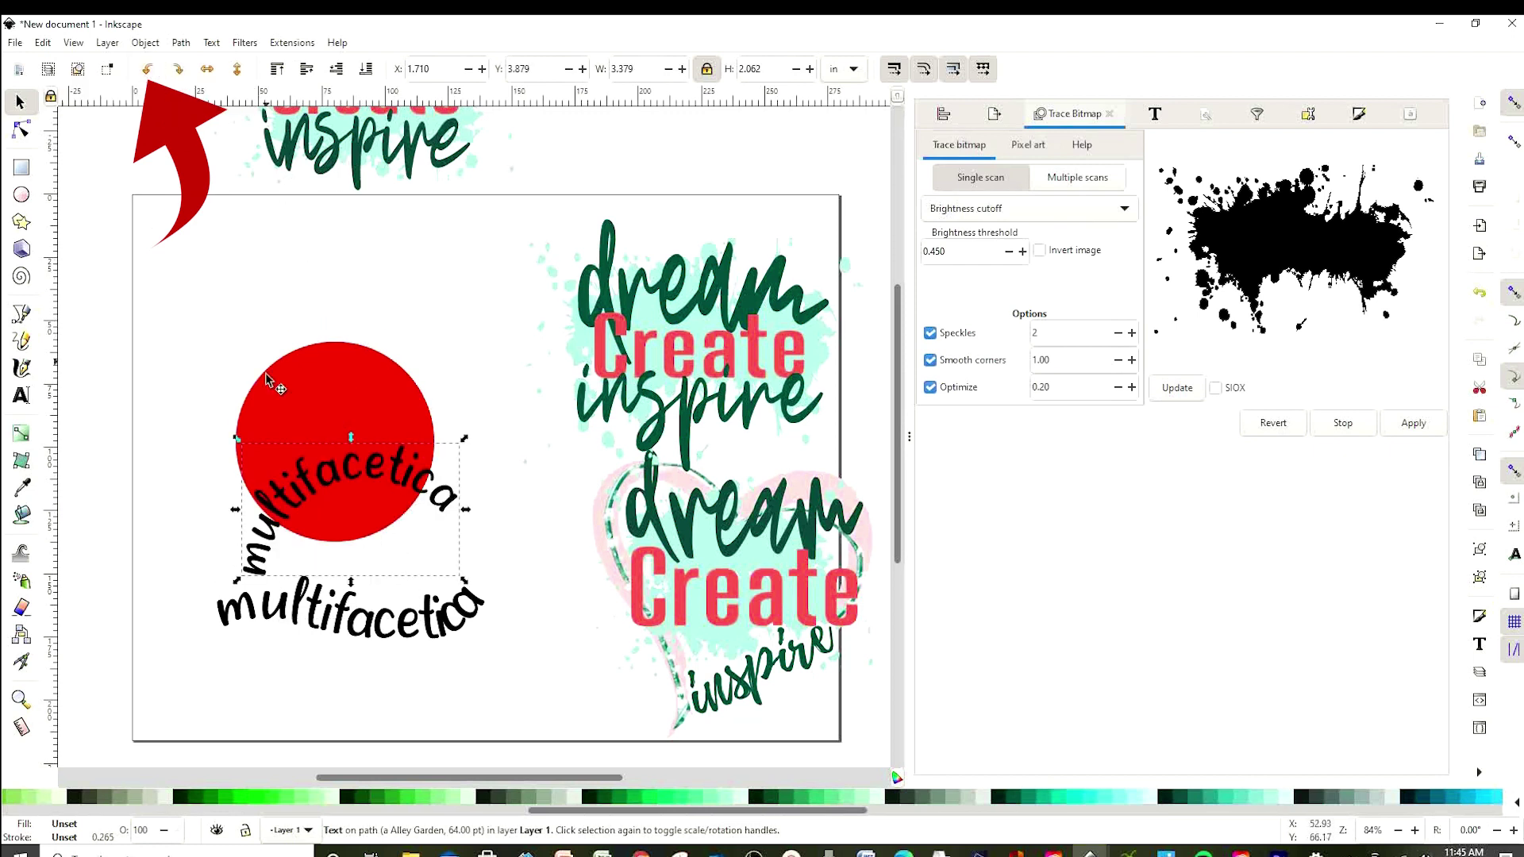
drag(331, 475, 300, 336)
click(384, 342)
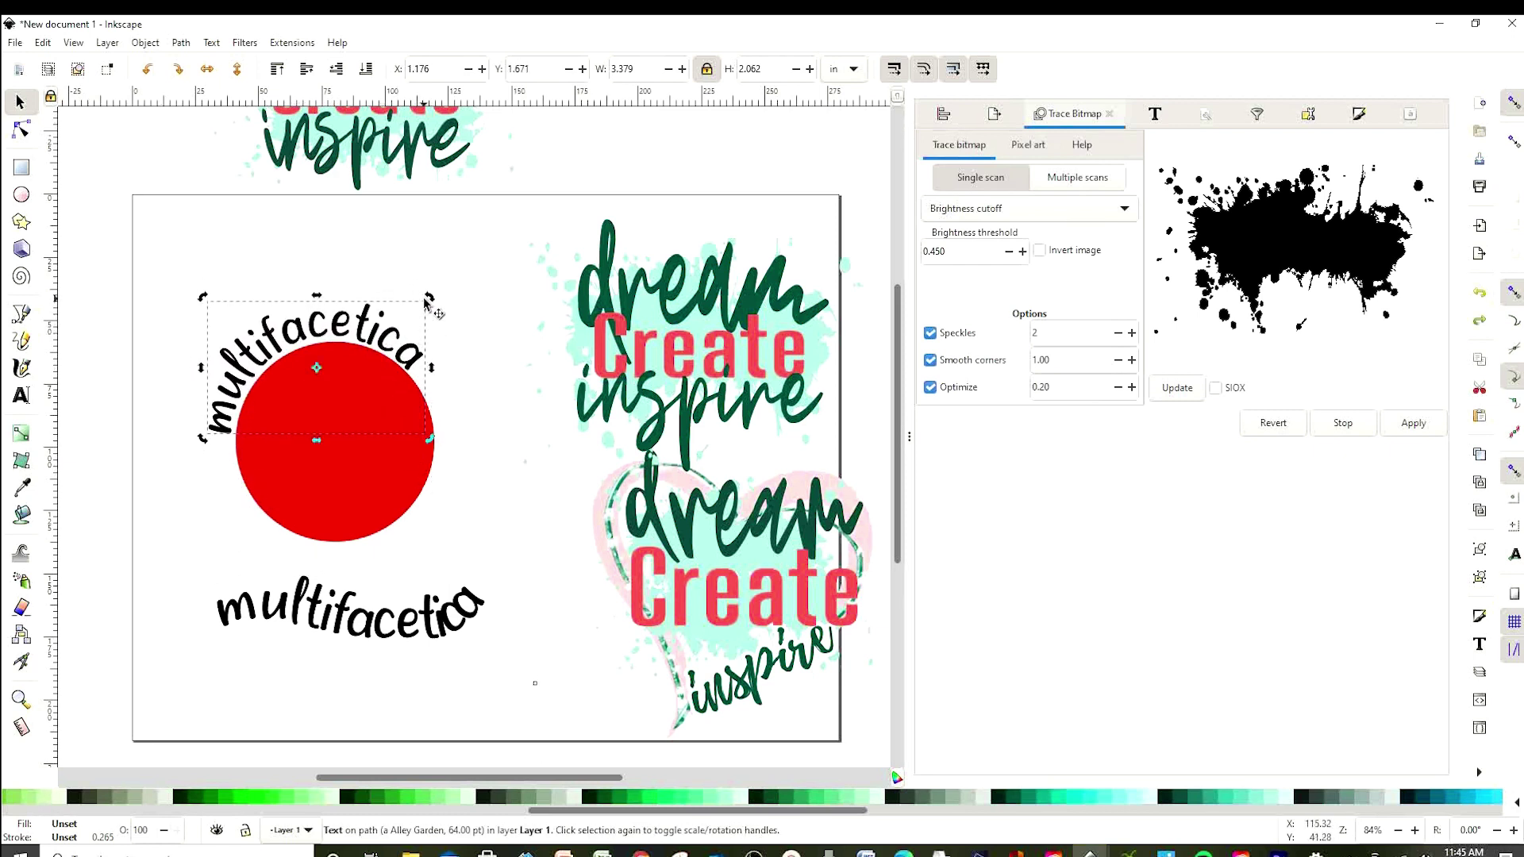
drag(431, 299, 429, 373)
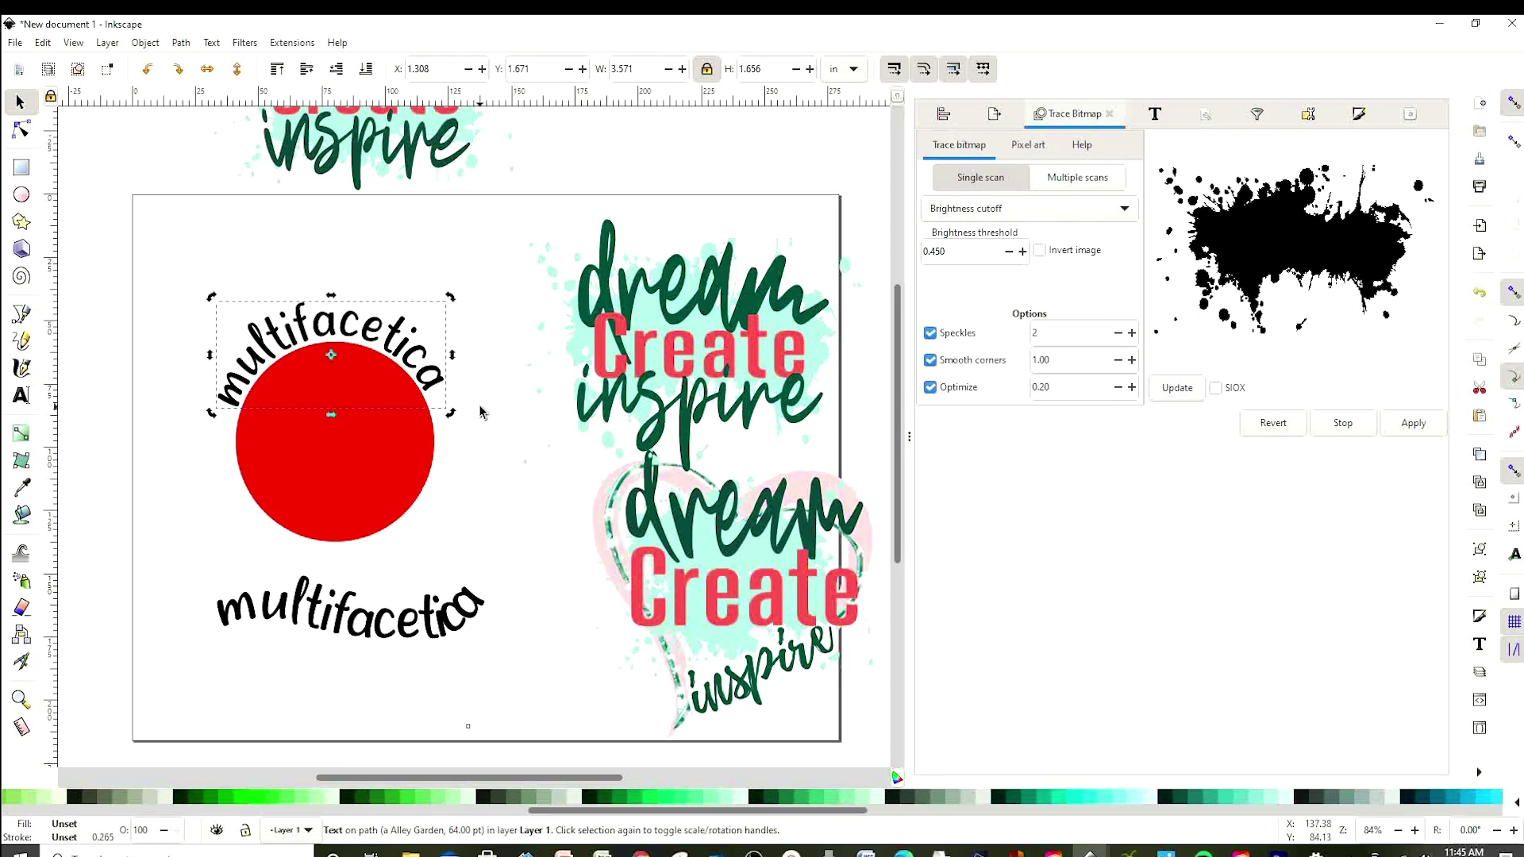
click(495, 446)
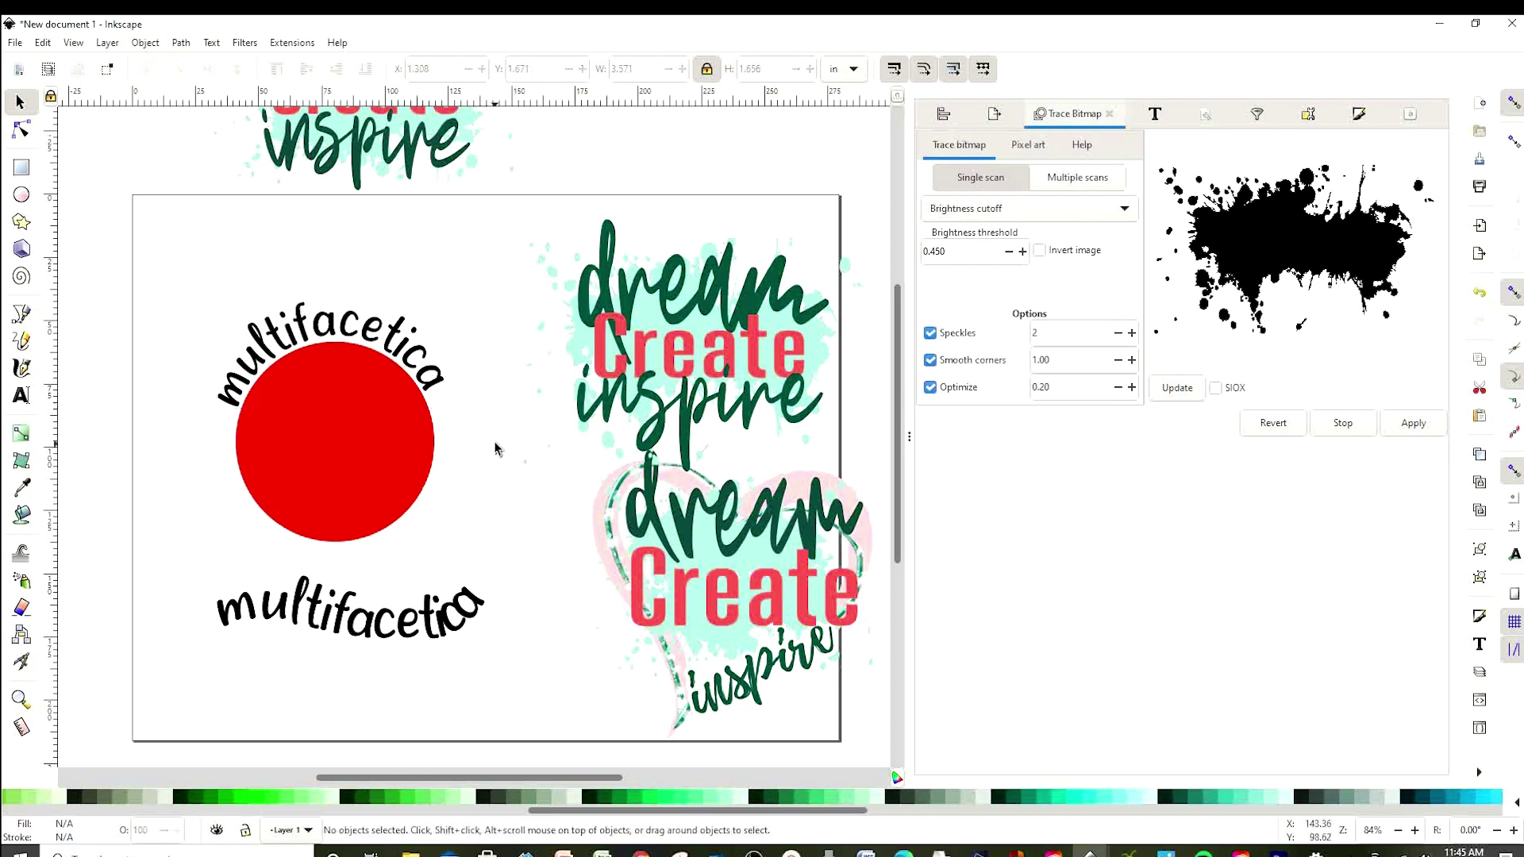
Convert the curved multifacetica text into outlined letter paths
click(413, 352)
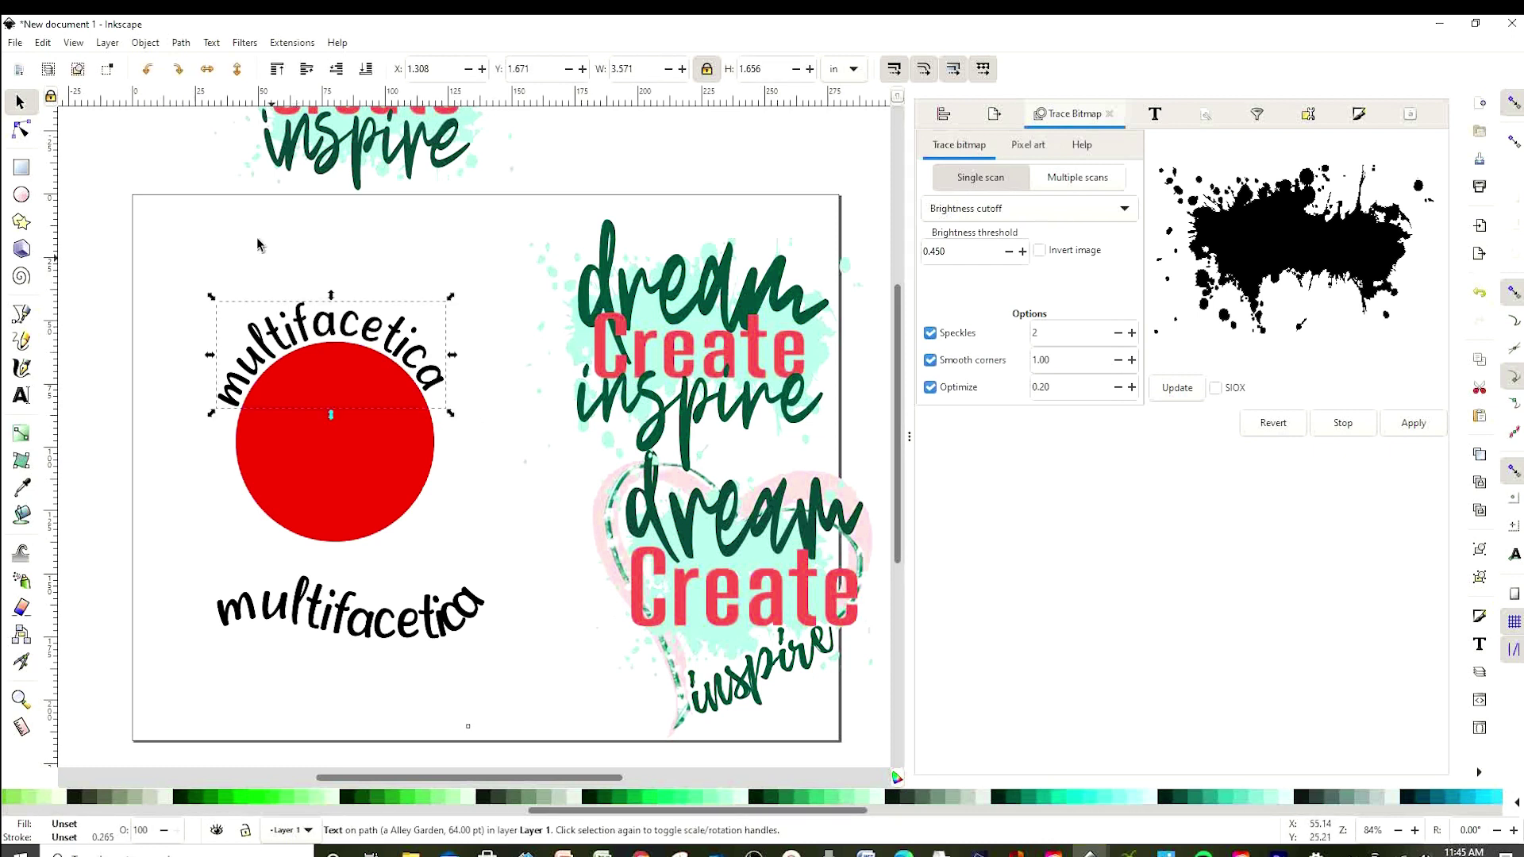
click(180, 43)
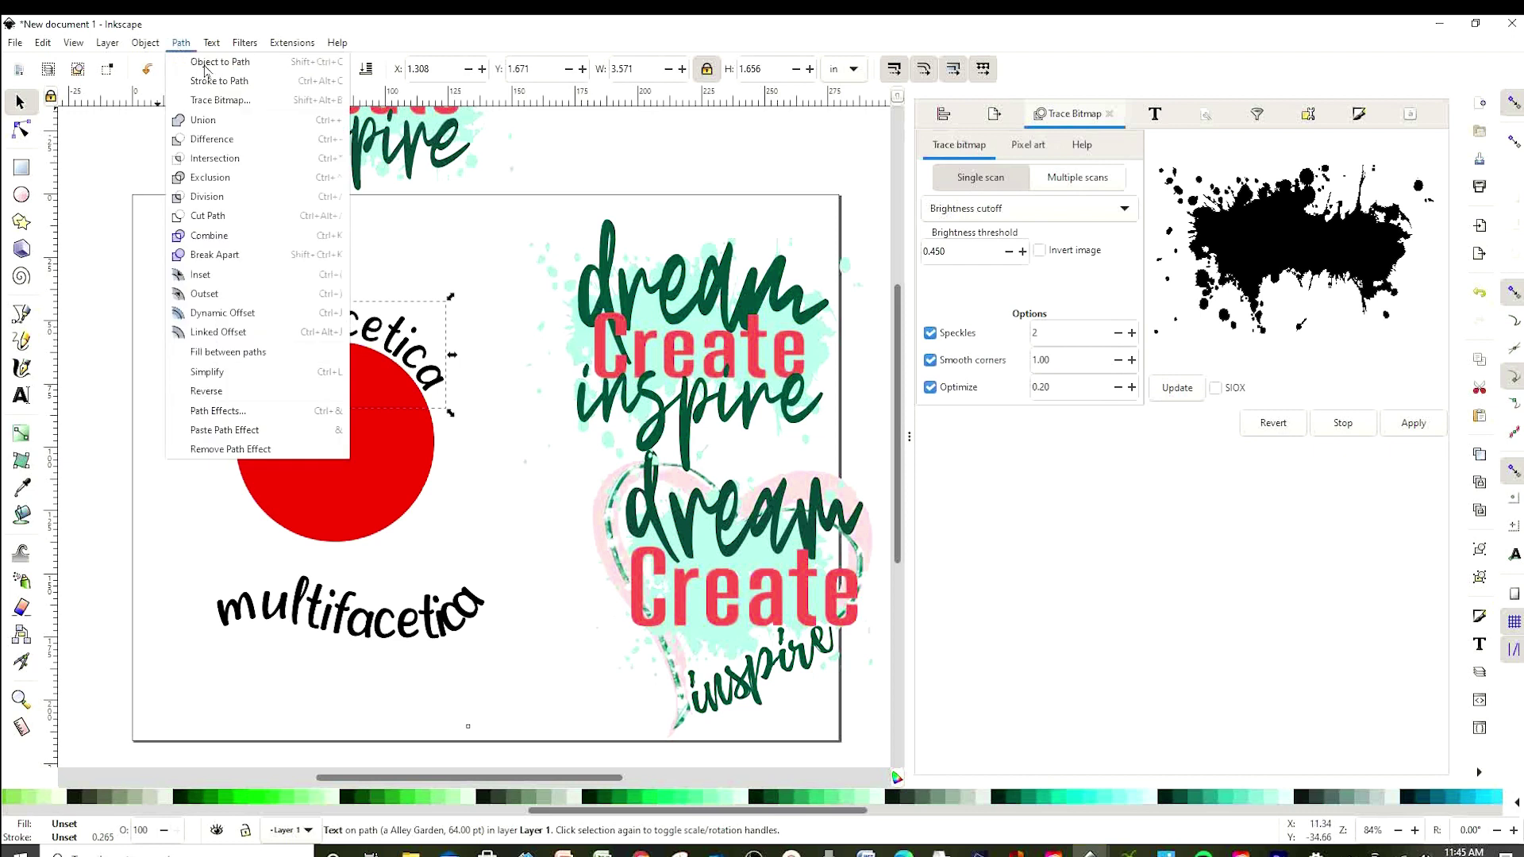
click(205, 66)
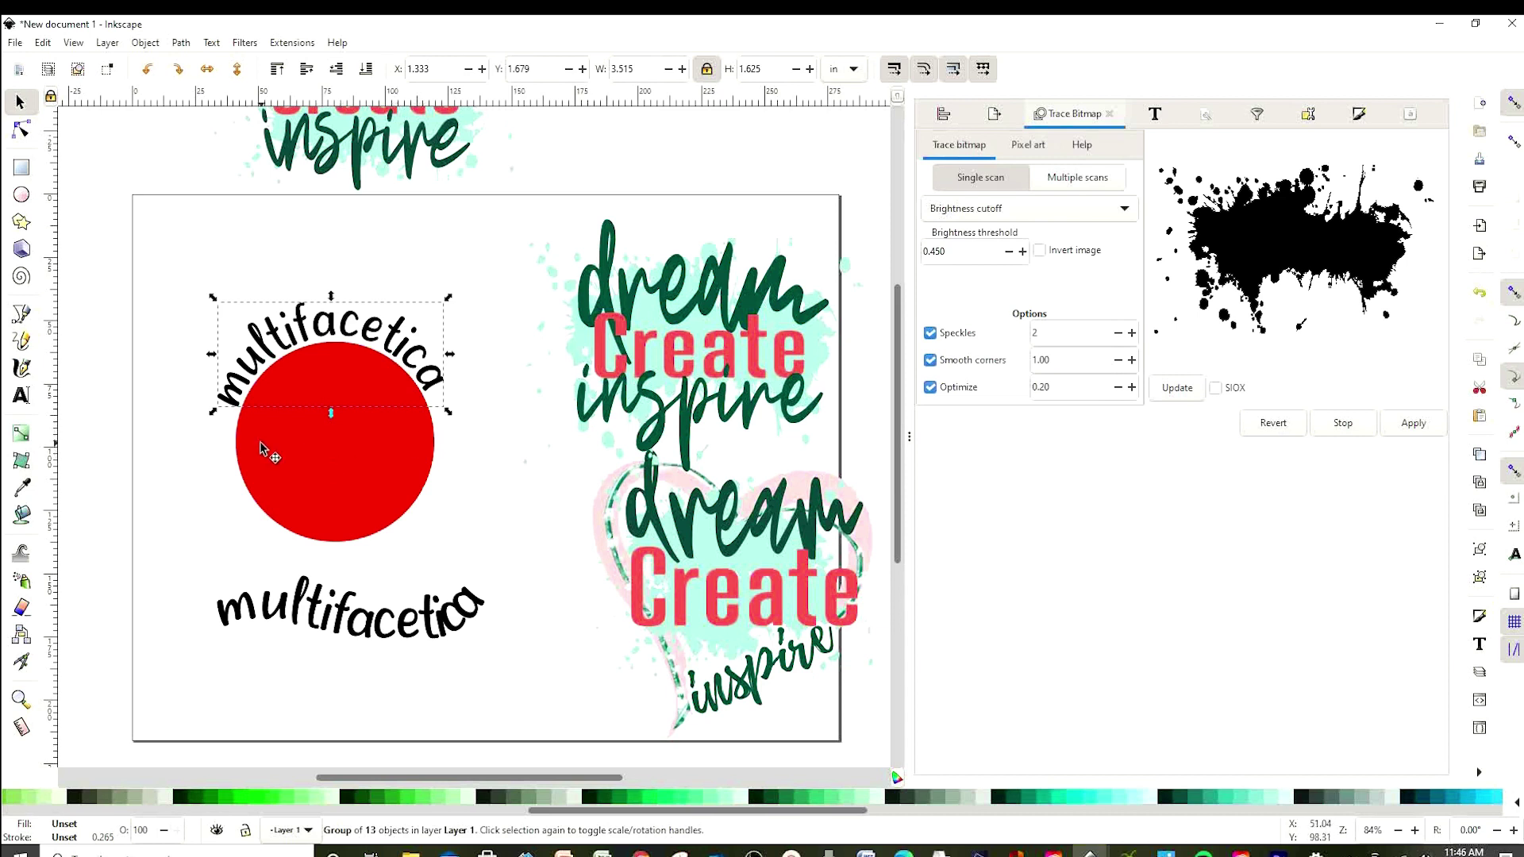
click(362, 500)
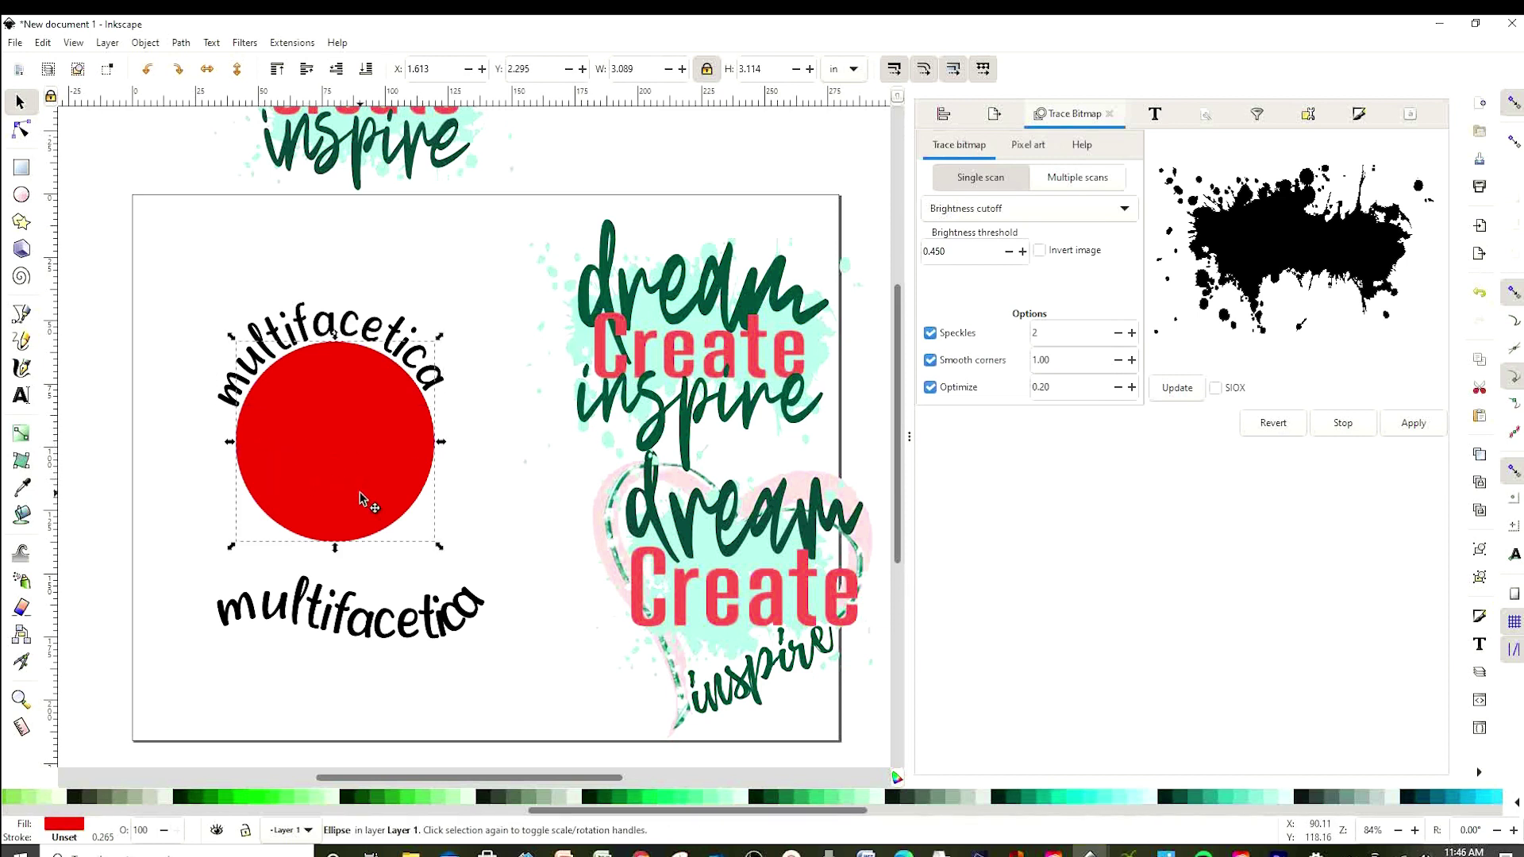
Delete the red circle and move the heart version of the design off the page
key(Delete)
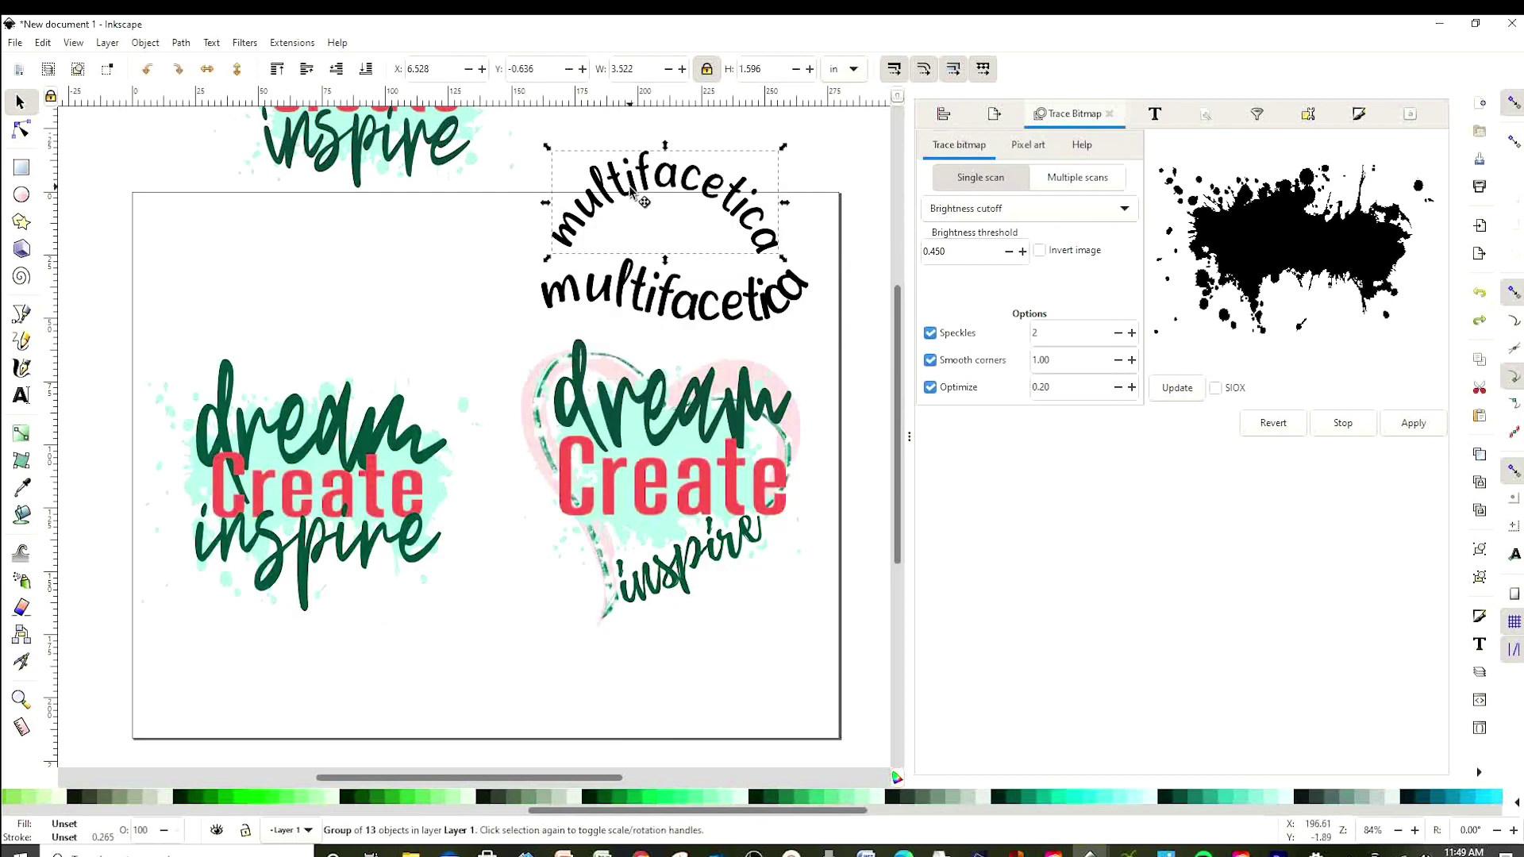
click(679, 528)
scroll(679, 528, down, 4)
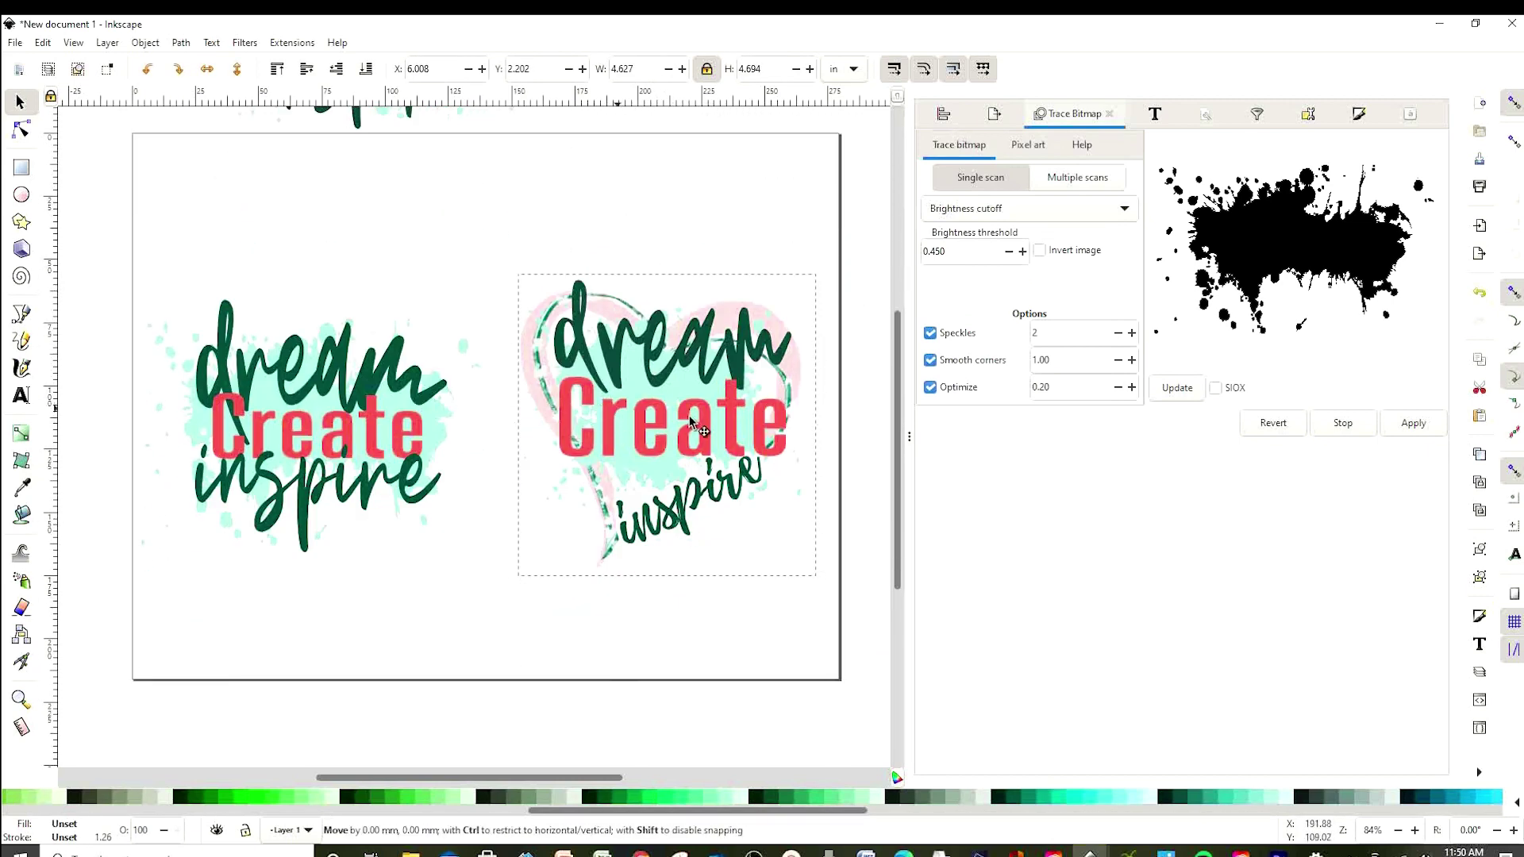
drag(679, 528, 890, 414)
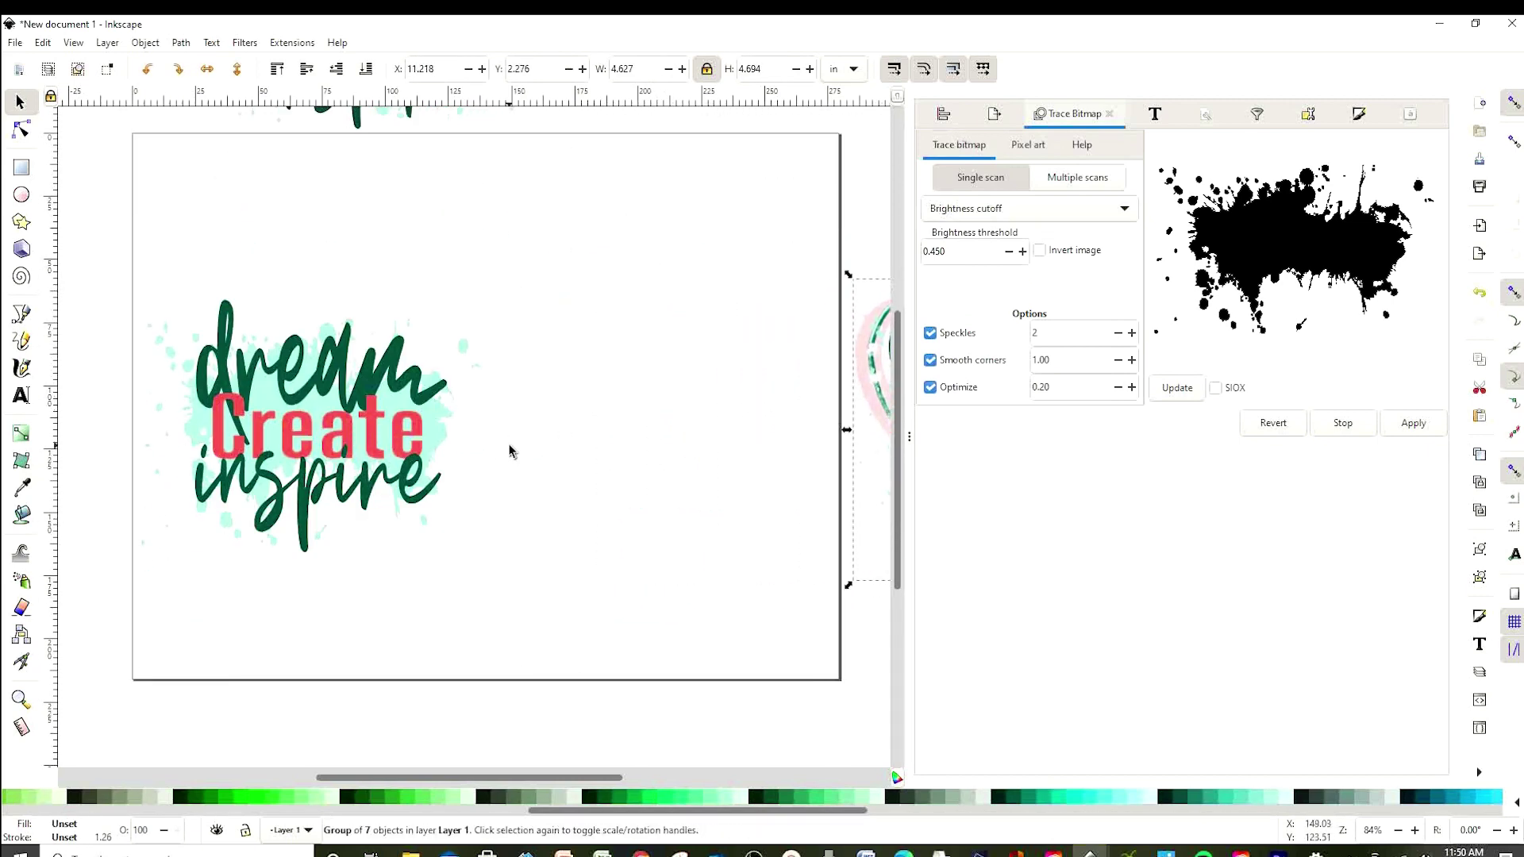
Scale and position the mint-splash dream Create inspire group to fill the page (about 10.7 × 8.1 in)
click(341, 433)
drag(341, 432, 361, 331)
drag(504, 457, 751, 654)
drag(522, 497, 505, 444)
drag(746, 585, 822, 639)
drag(525, 411, 525, 418)
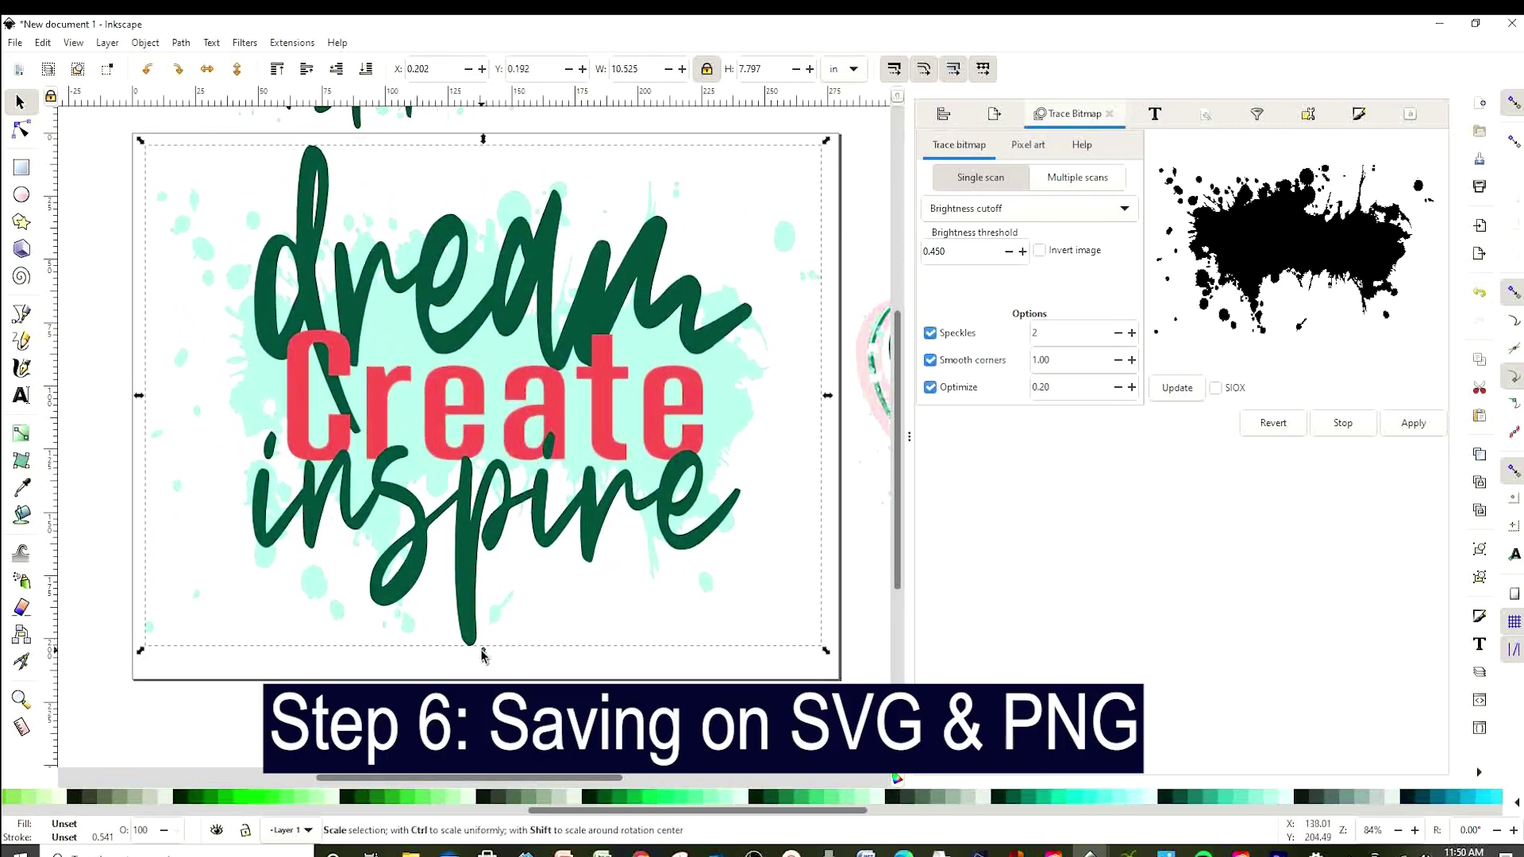
drag(821, 644, 834, 667)
drag(502, 443, 497, 442)
key(Escape)
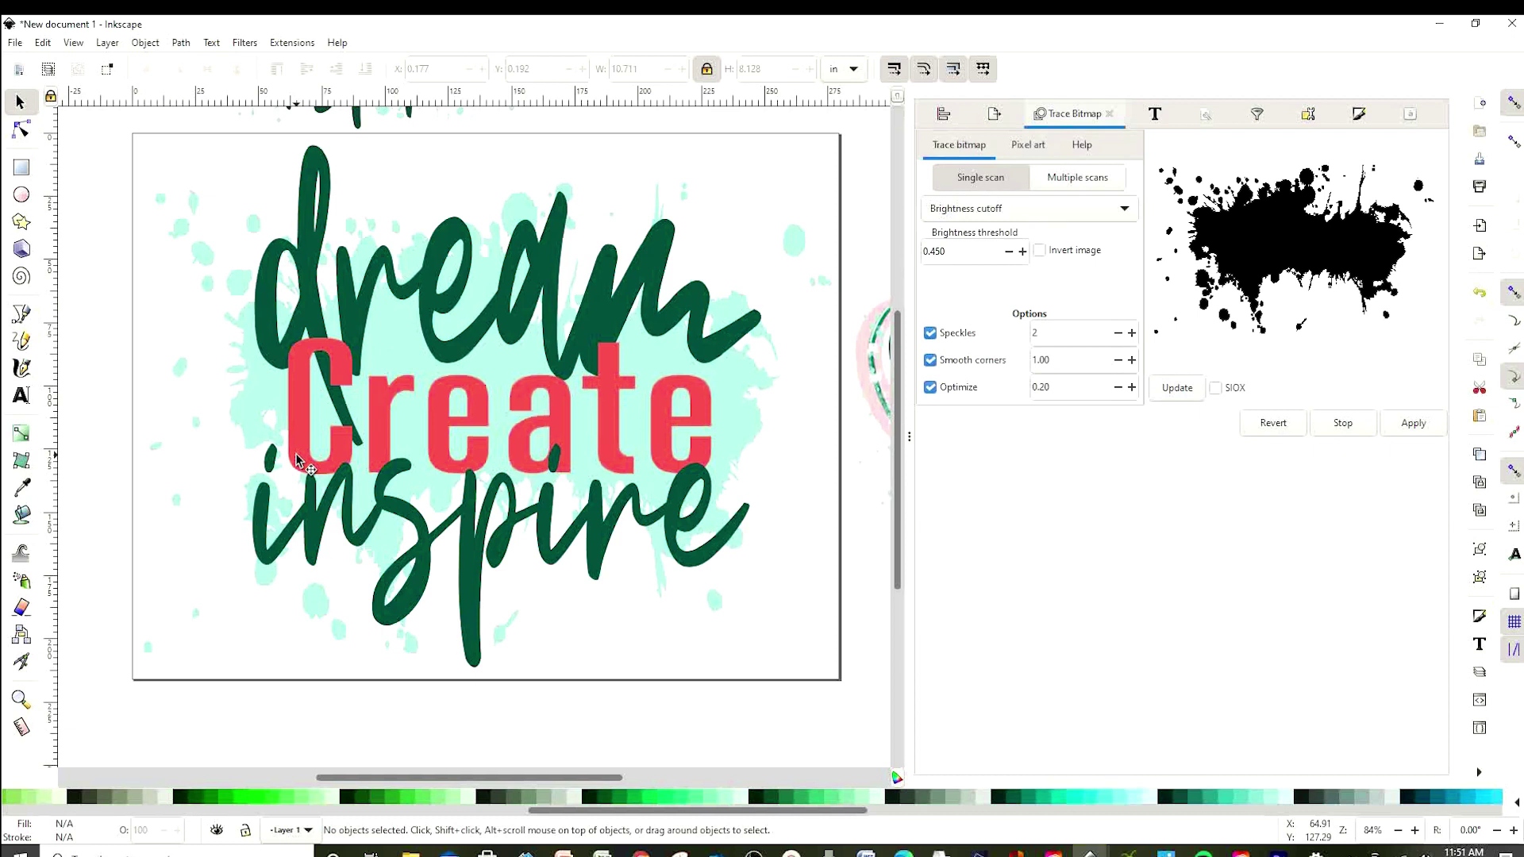
click(15, 43)
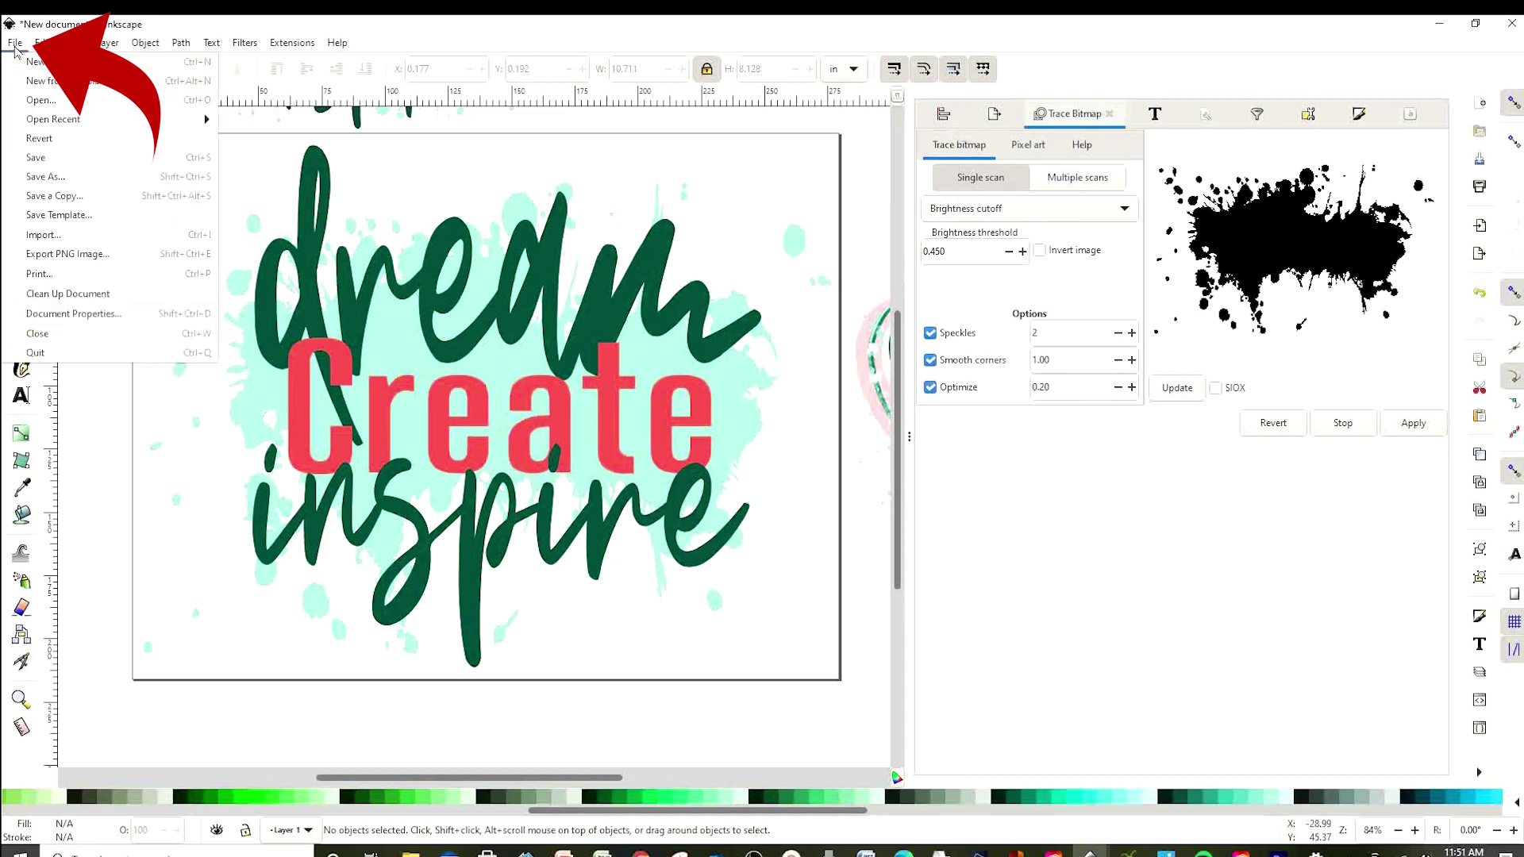
Save the drawing as Plain SVG under the name 'Dream Create inspire.svg'
click(85, 182)
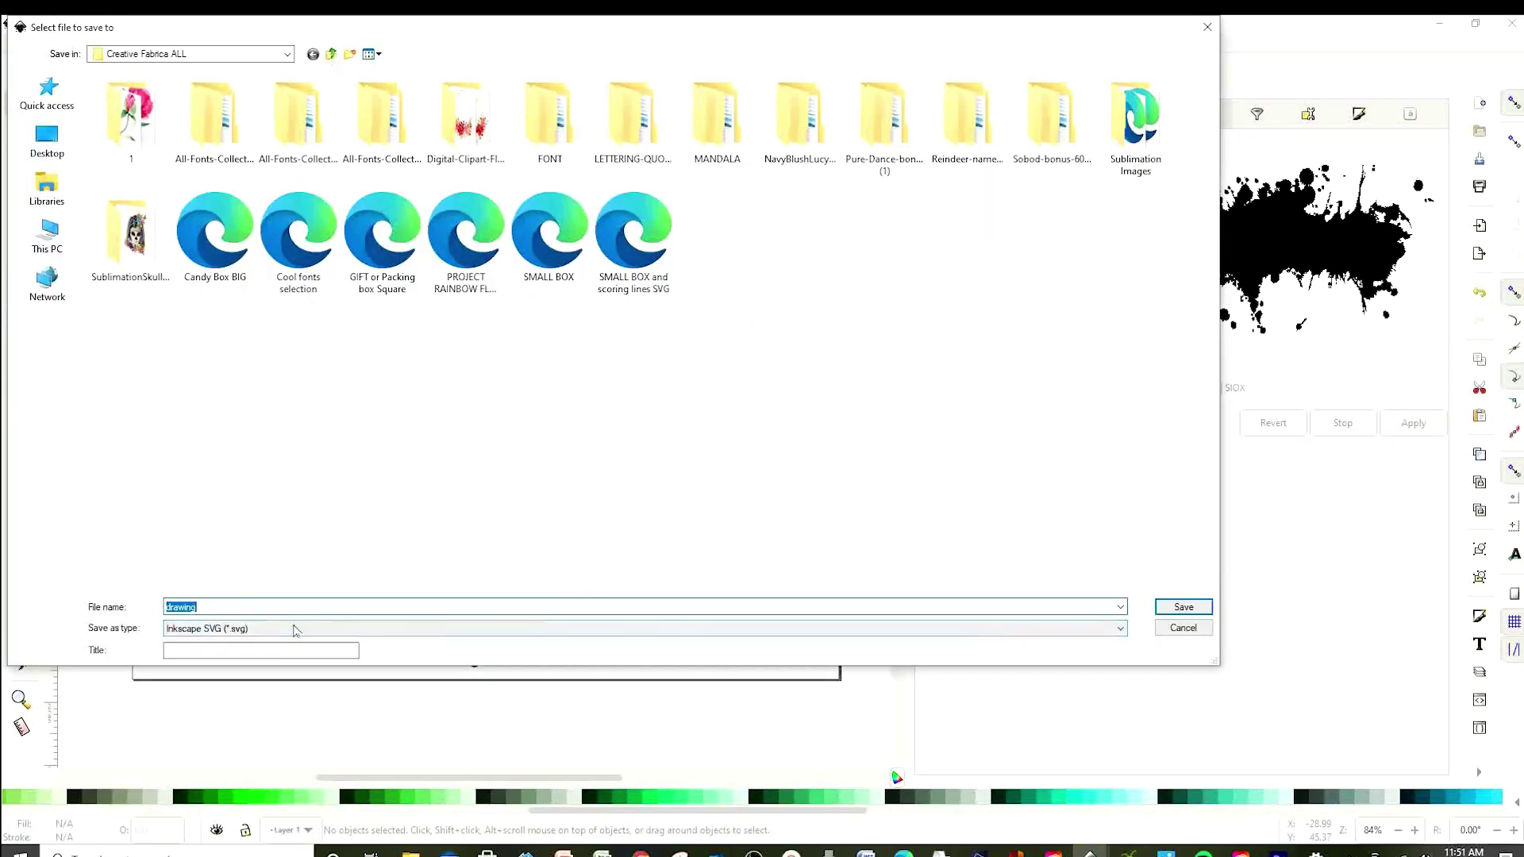
click(294, 630)
click(293, 629)
click(290, 632)
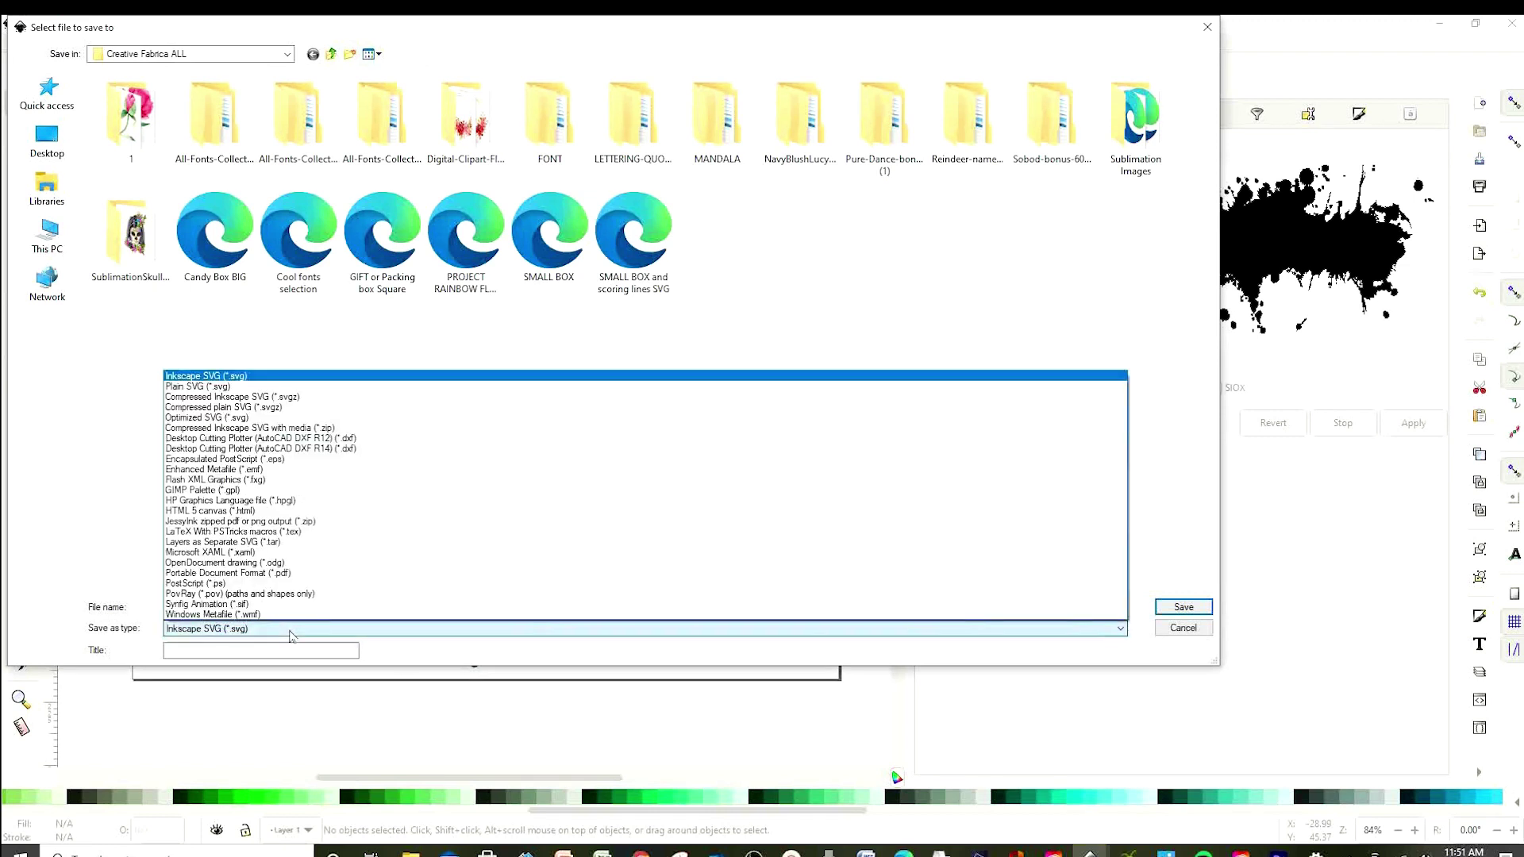
click(229, 388)
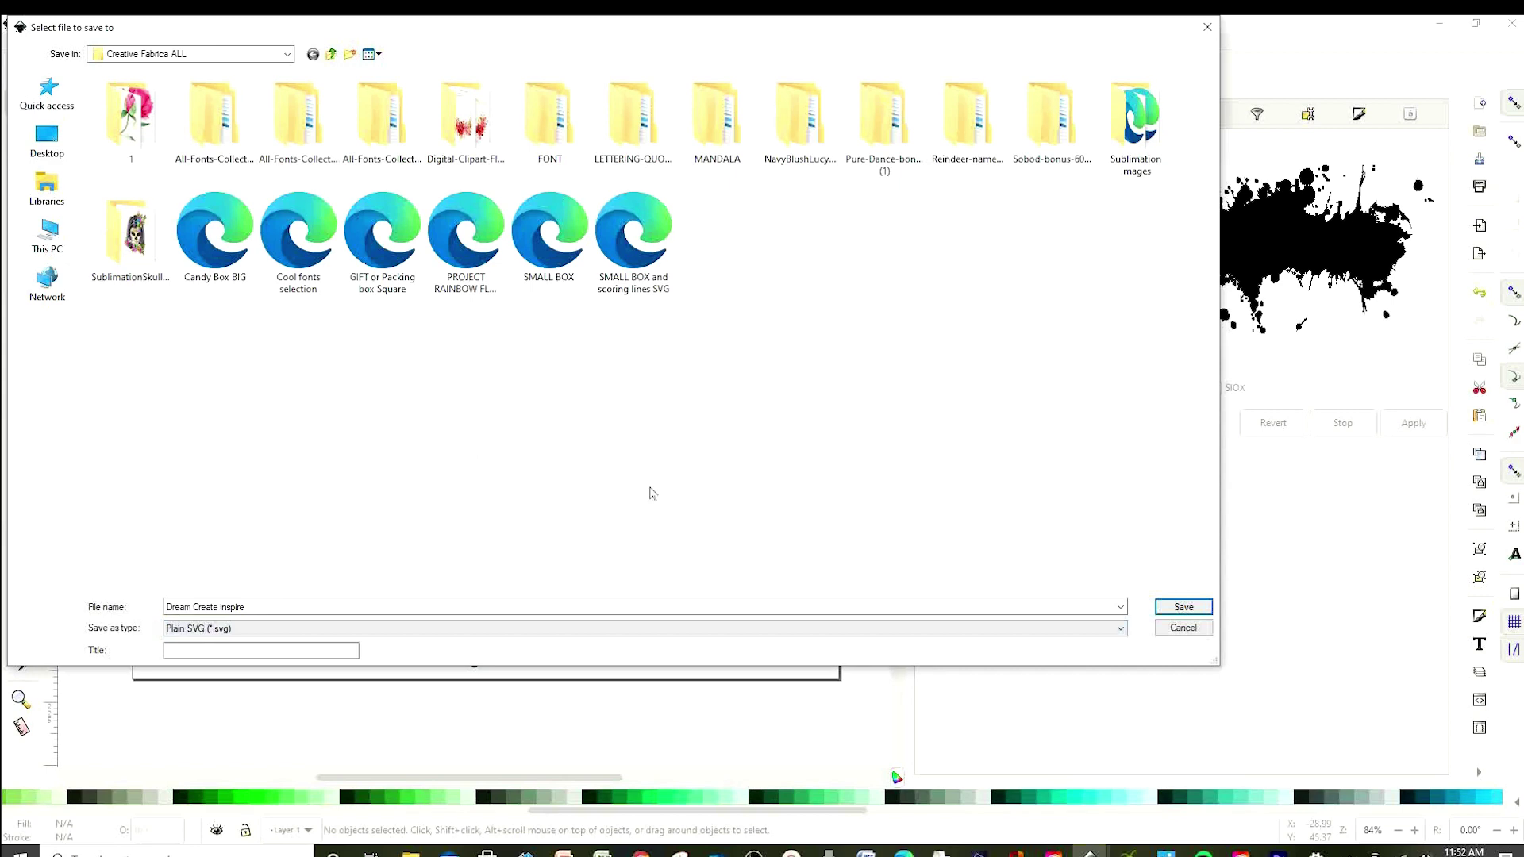
click(1183, 608)
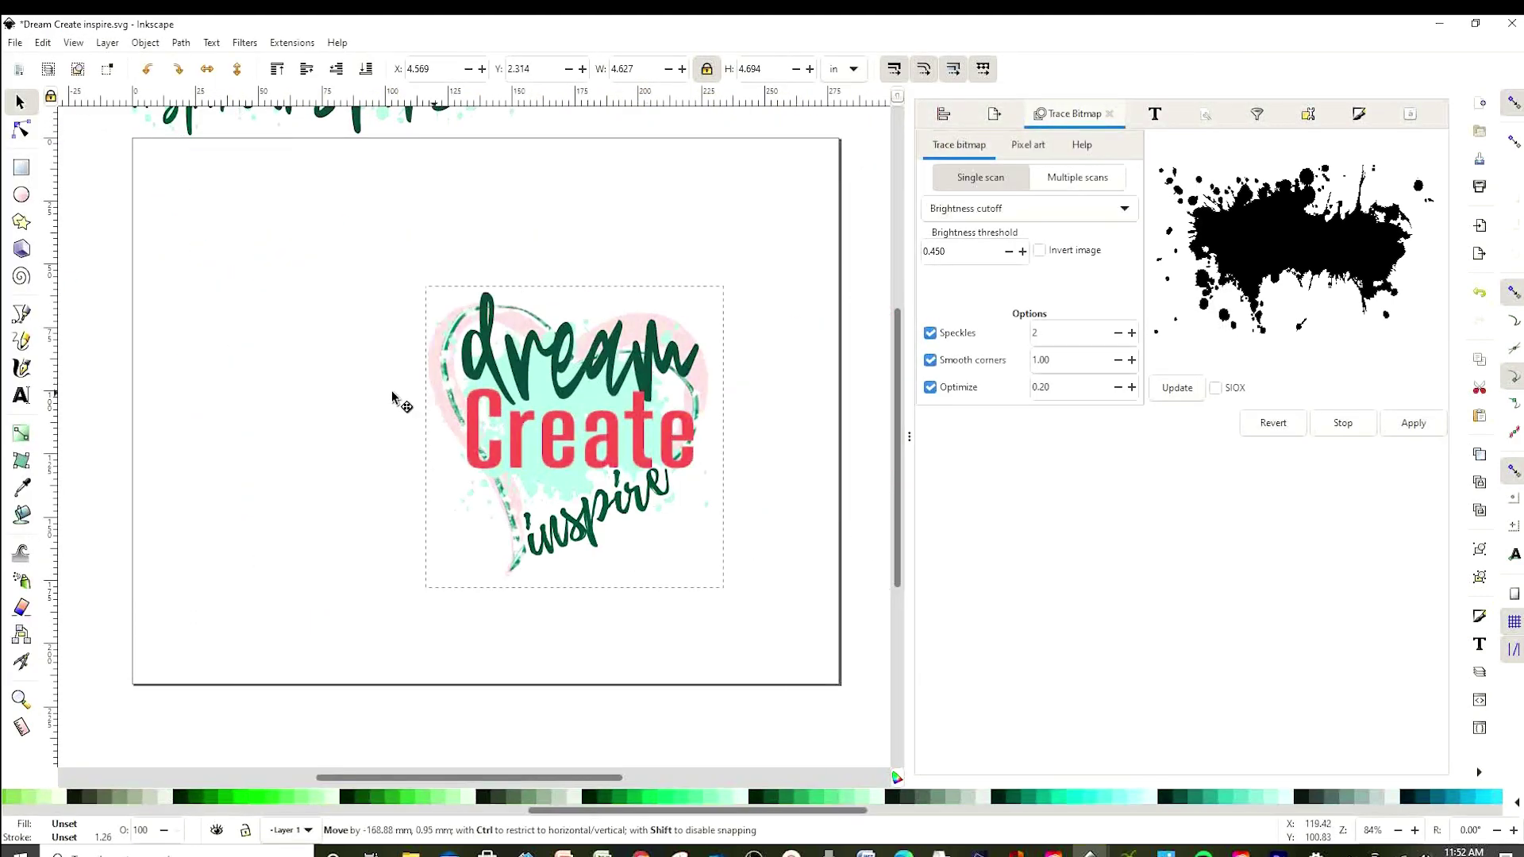
Move the heart design onto the page, enlarge it, and bring up Export PNG Image (Page, 1056 × 816, 96 dpi)
drag(516, 413, 401, 373)
drag(615, 558, 764, 692)
key(ctrl+z)
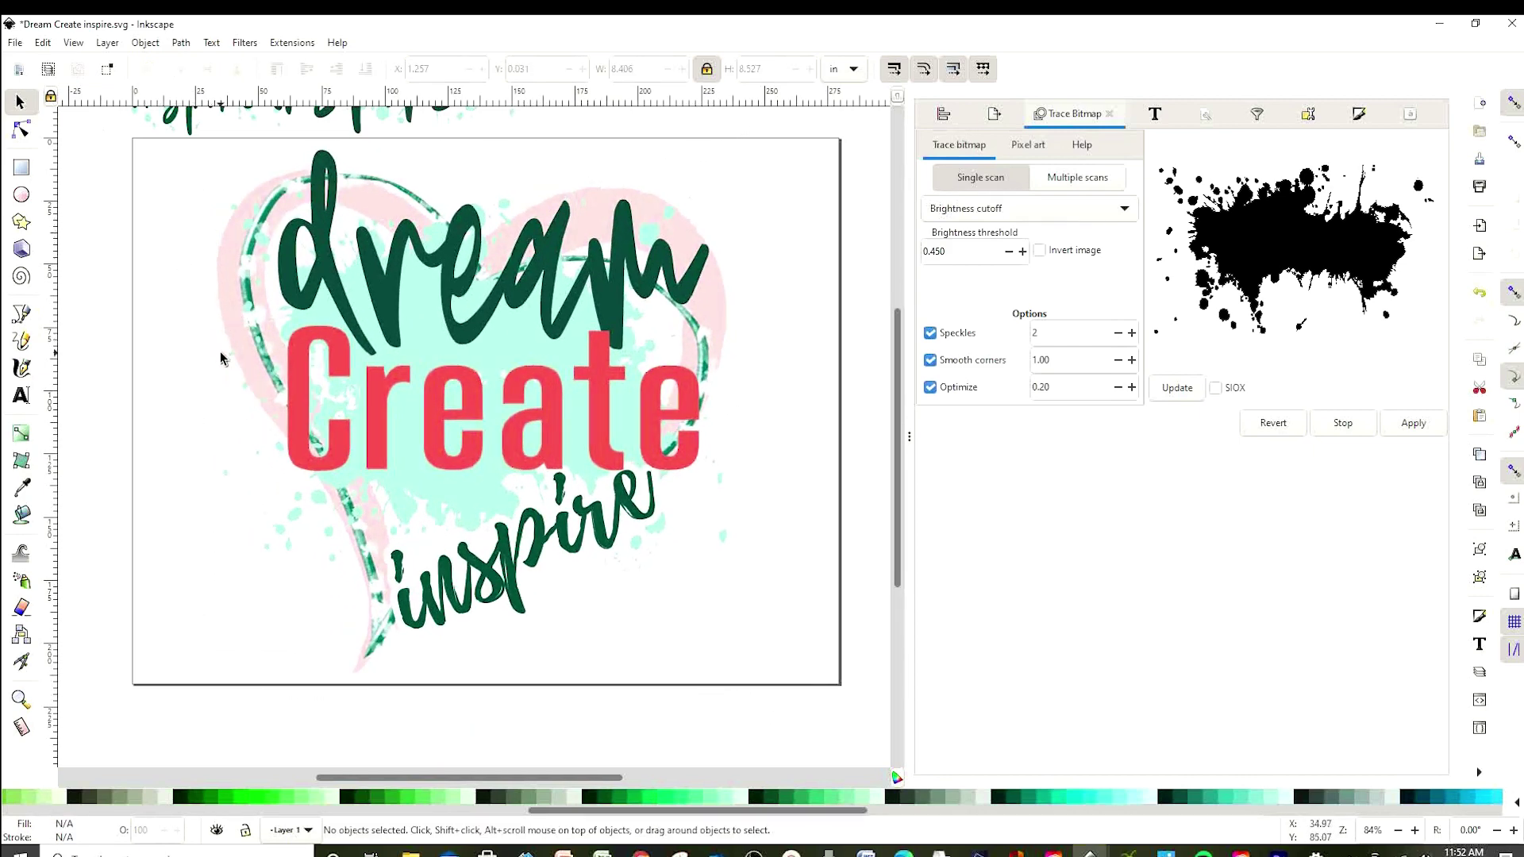
click(15, 46)
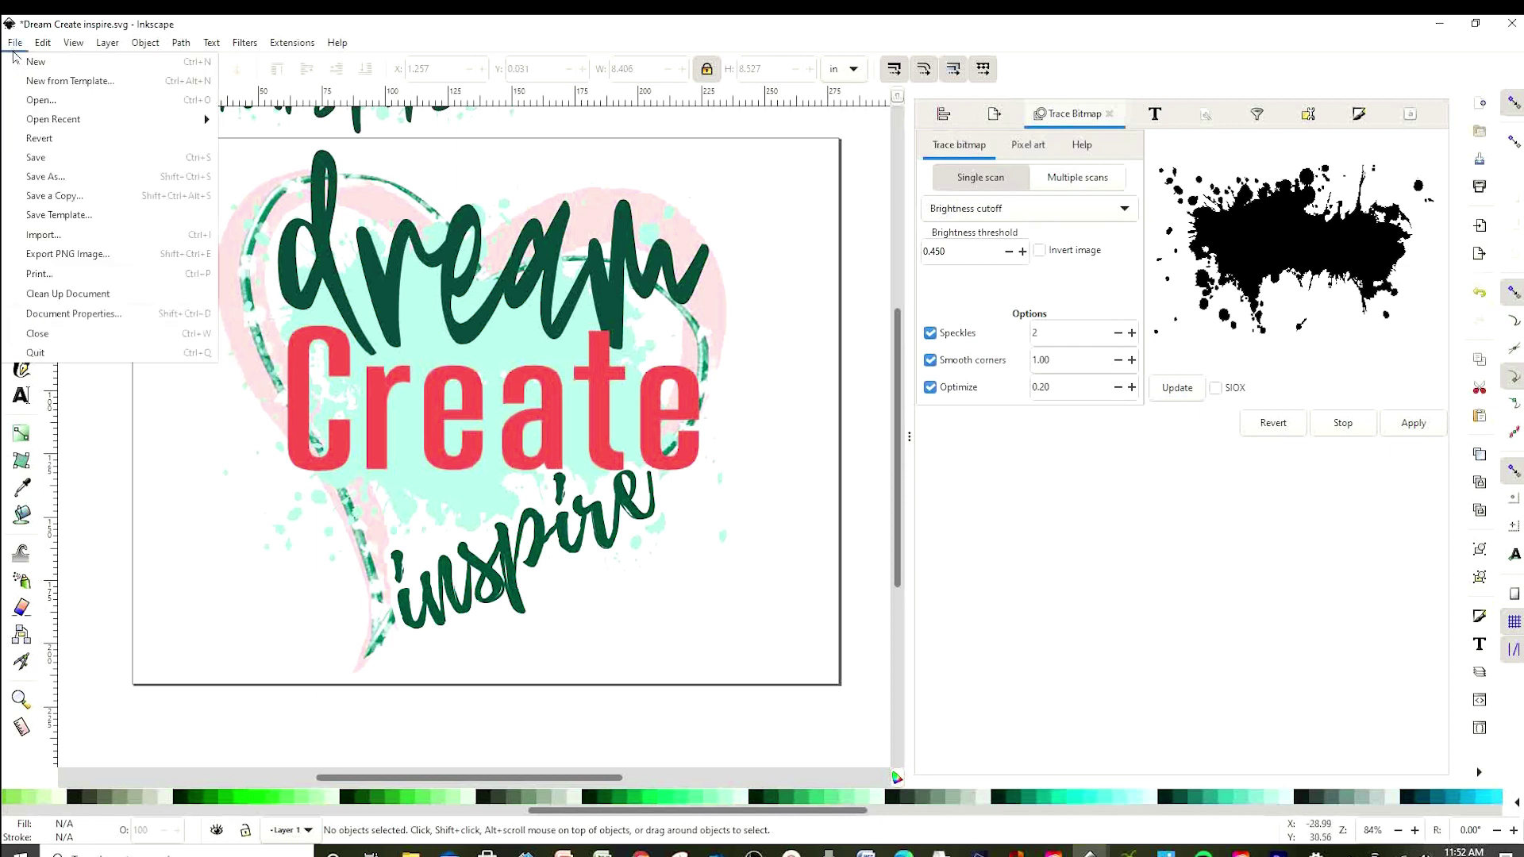
click(70, 254)
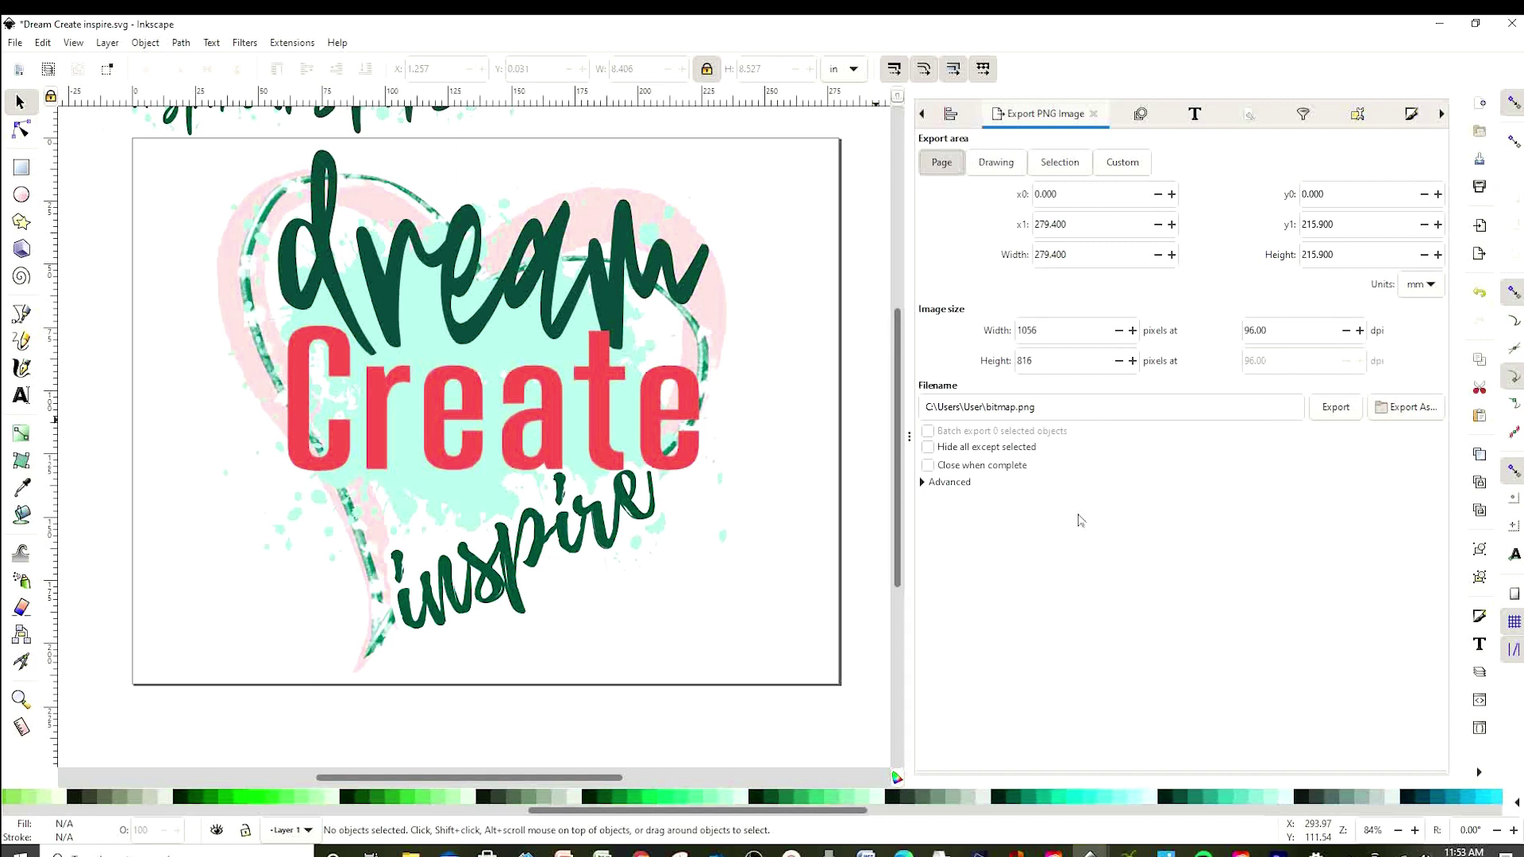
Export the page as a PNG named 'dream create inspire heart'
click(1405, 407)
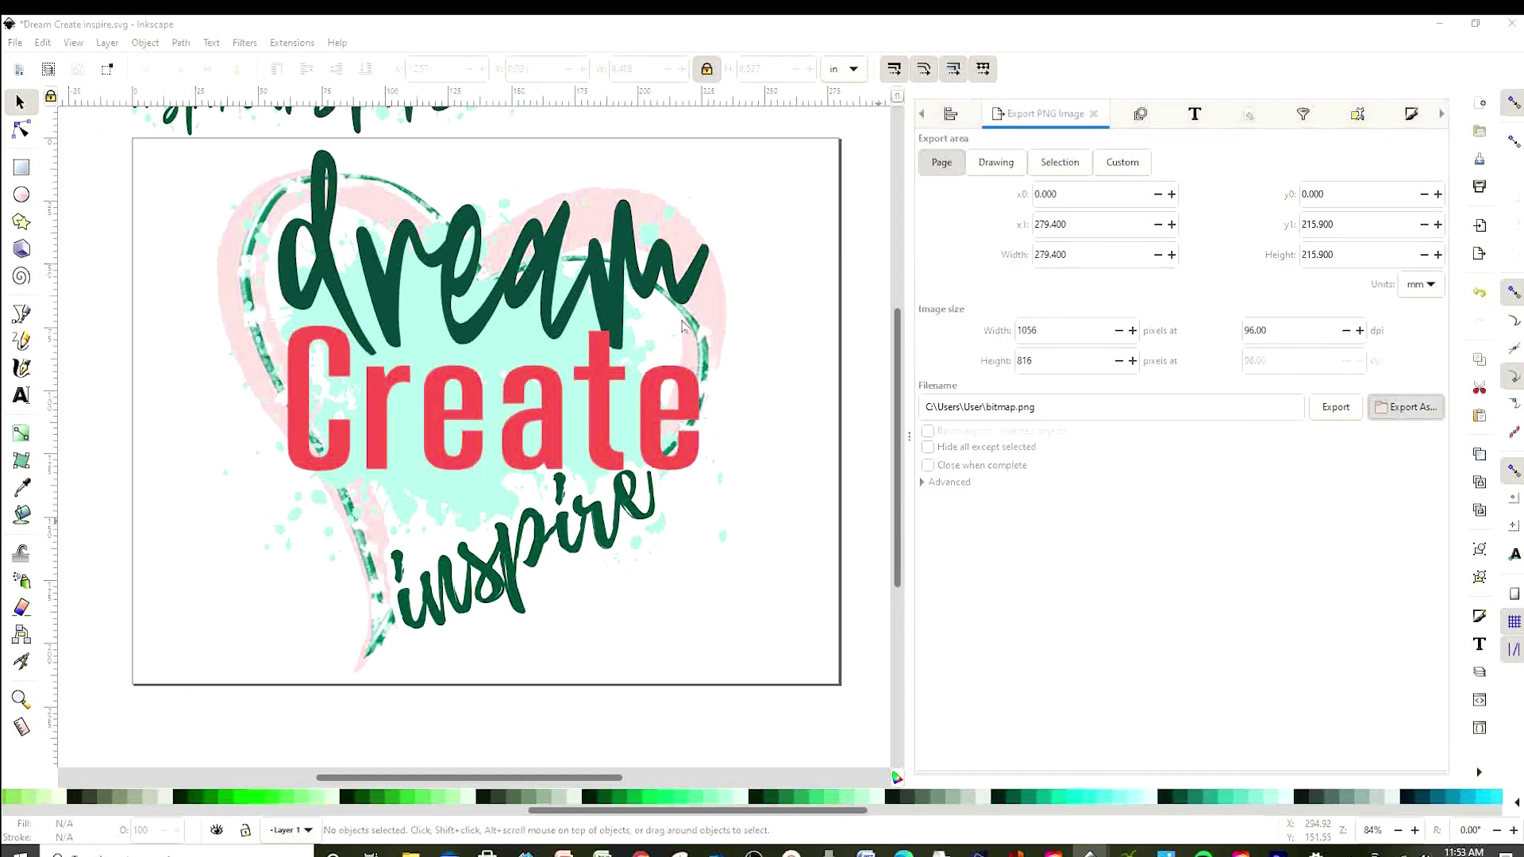
text(dream create)
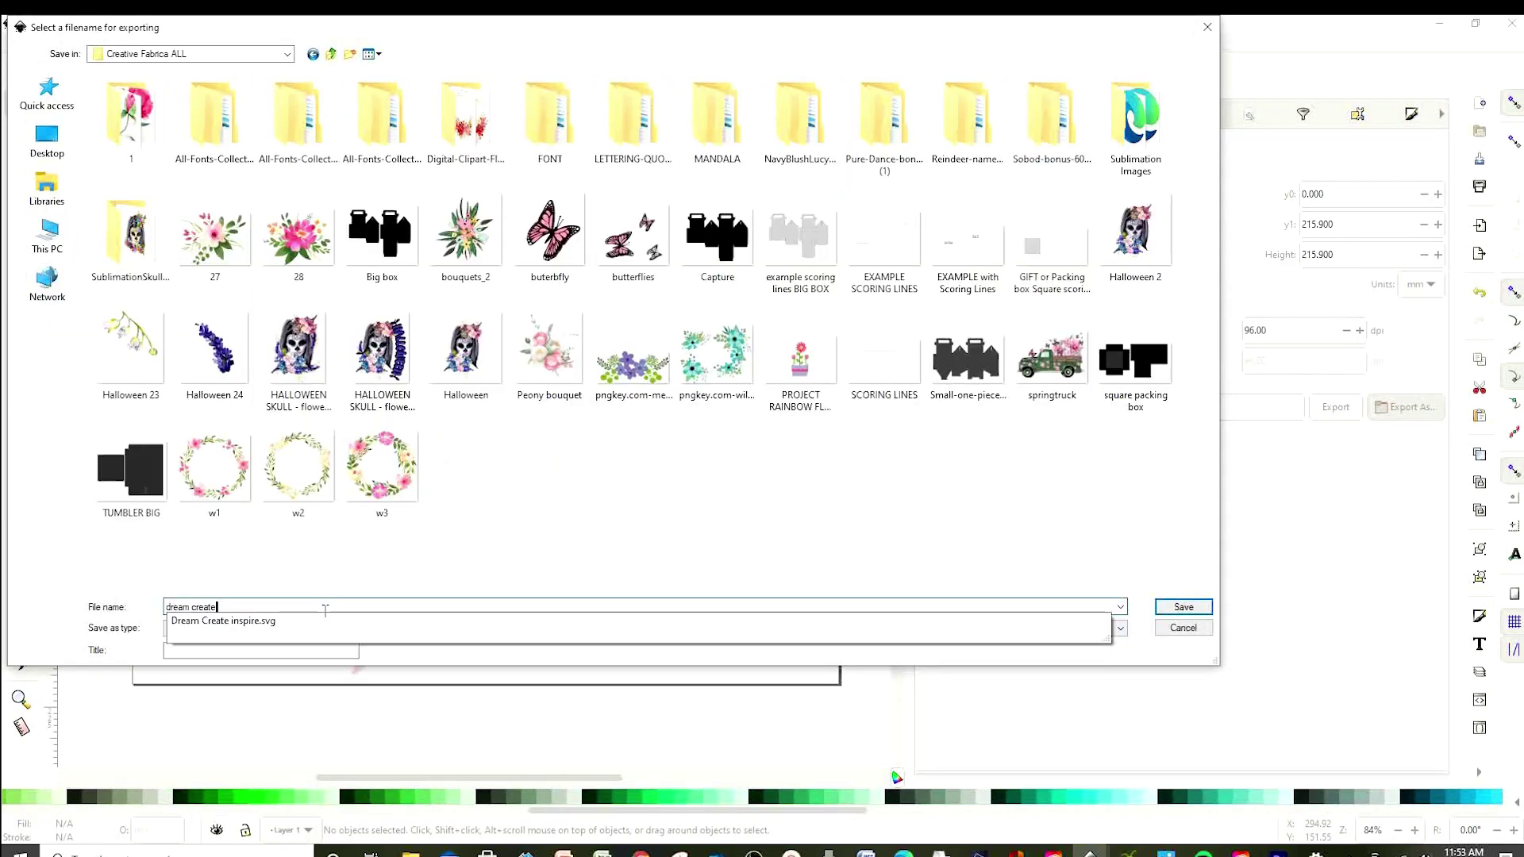
text( inspire heart)
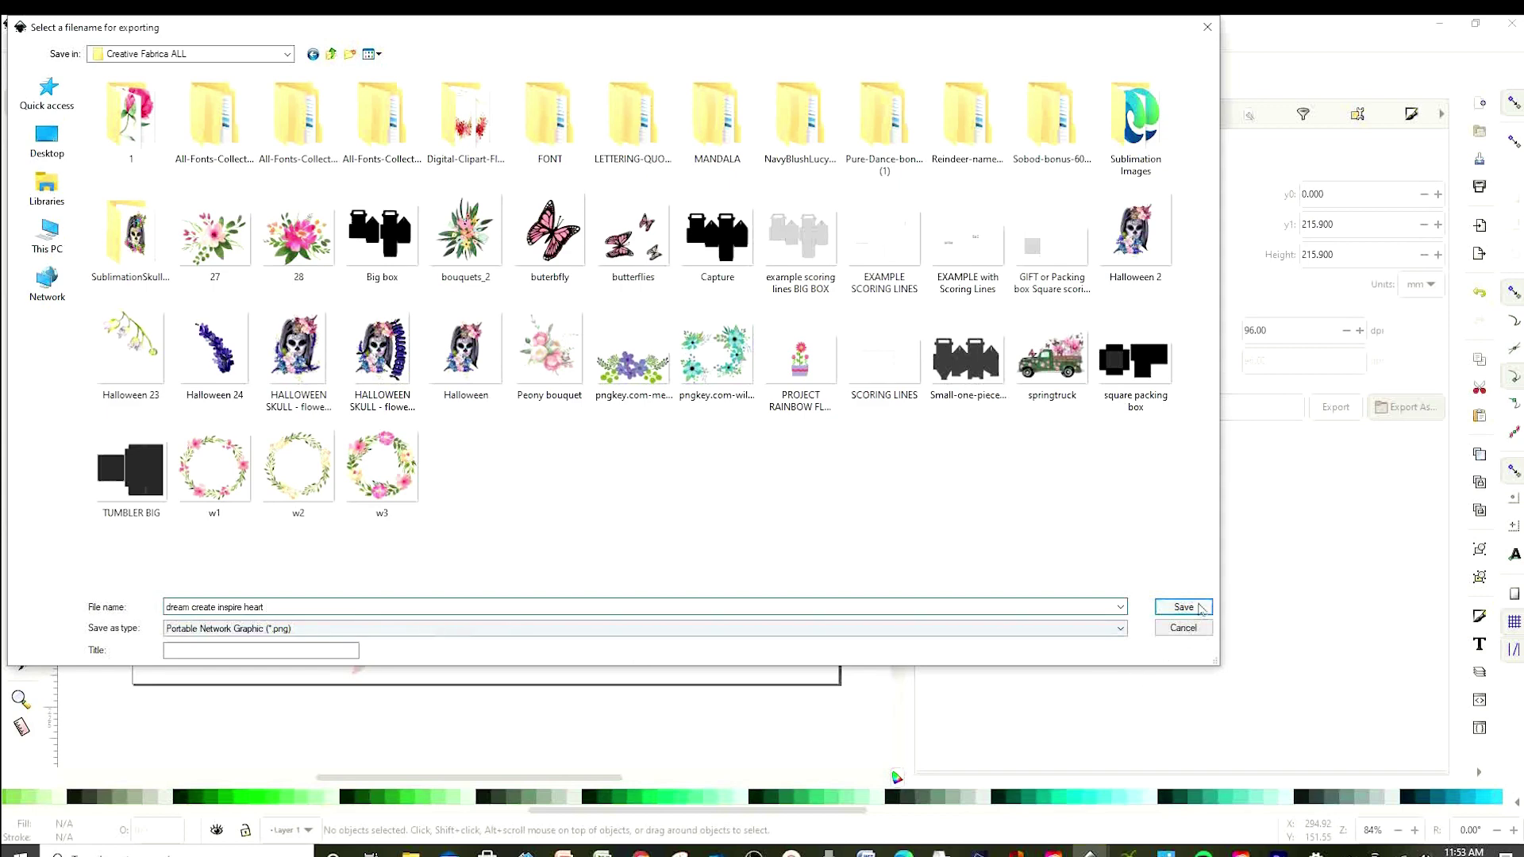
click(1200, 607)
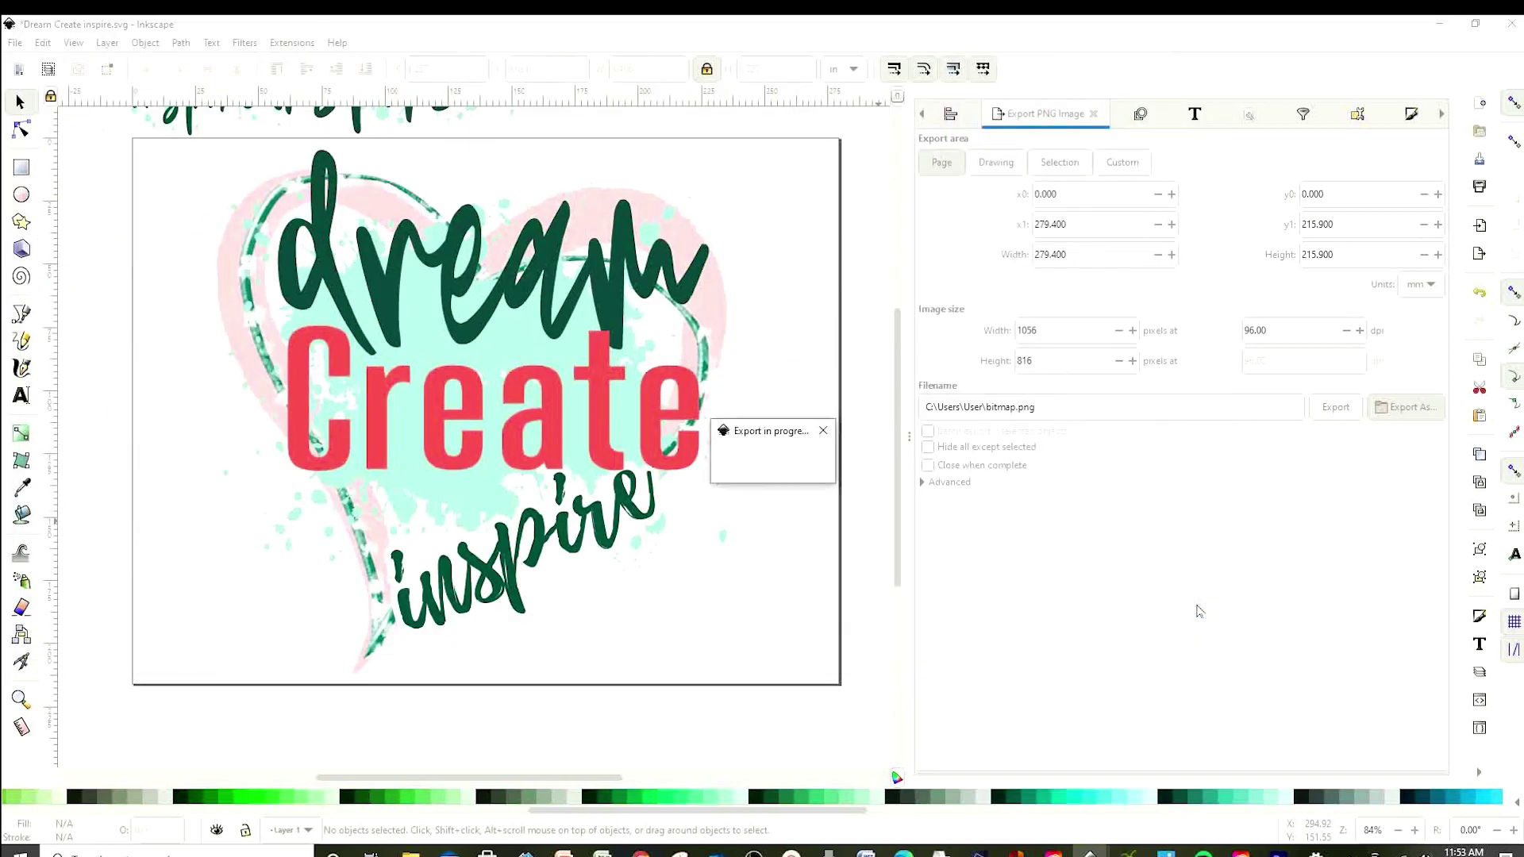